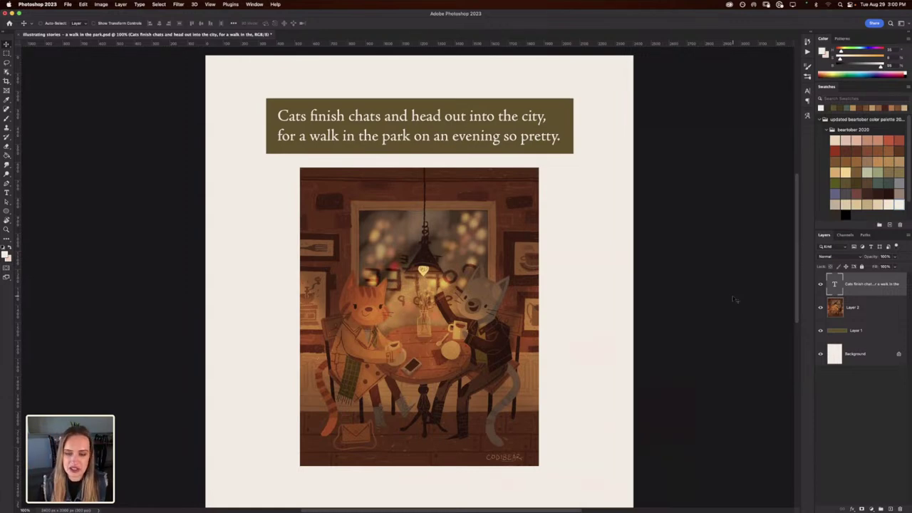
{"action": "scroll", "coordinate": [733, 296], "scroll_direction": "up", "scroll_amount": 4}
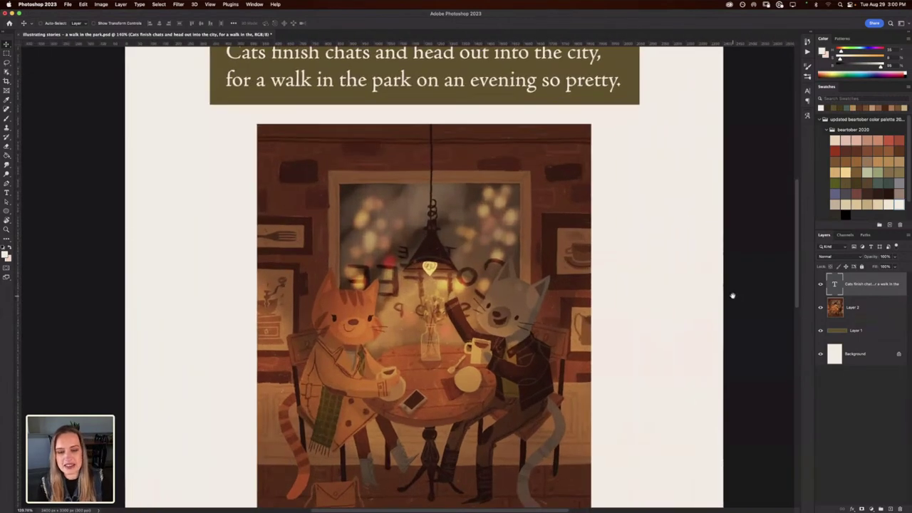
{"action": "scroll", "coordinate": [269, 375], "scroll_direction": "down", "scroll_amount": 3}
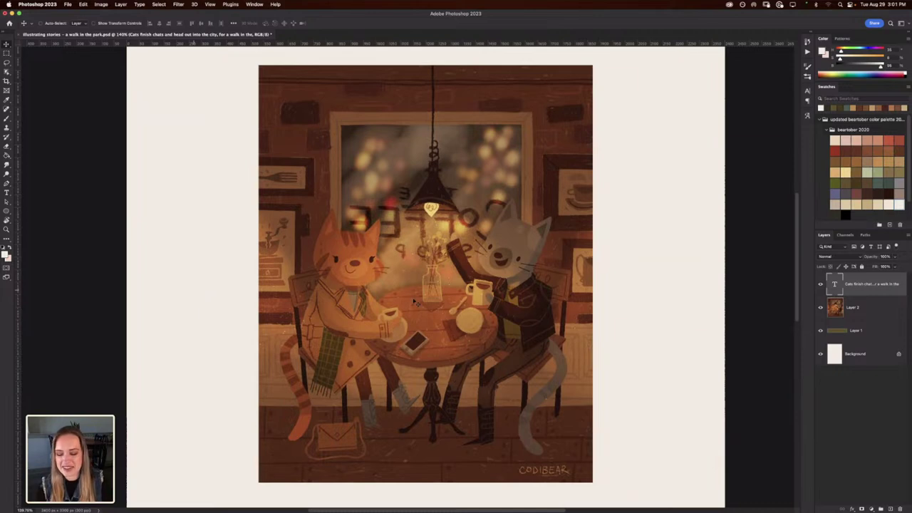
{"action": "scroll", "coordinate": [253, 250], "scroll_direction": "up", "scroll_amount": 2}
{"action": "scroll", "coordinate": [253, 254], "scroll_direction": "up", "scroll_amount": 5}
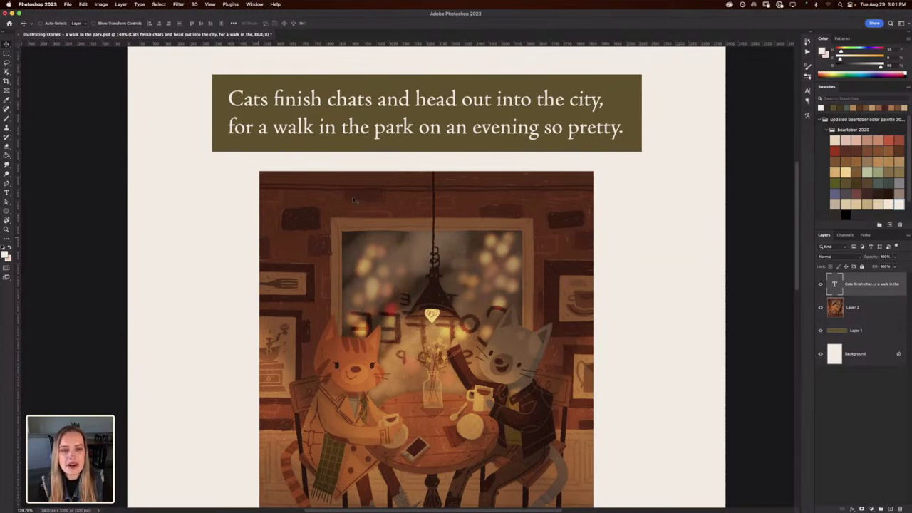
{"action": "scroll", "coordinate": [223, 206], "scroll_direction": "up", "scroll_amount": 2}
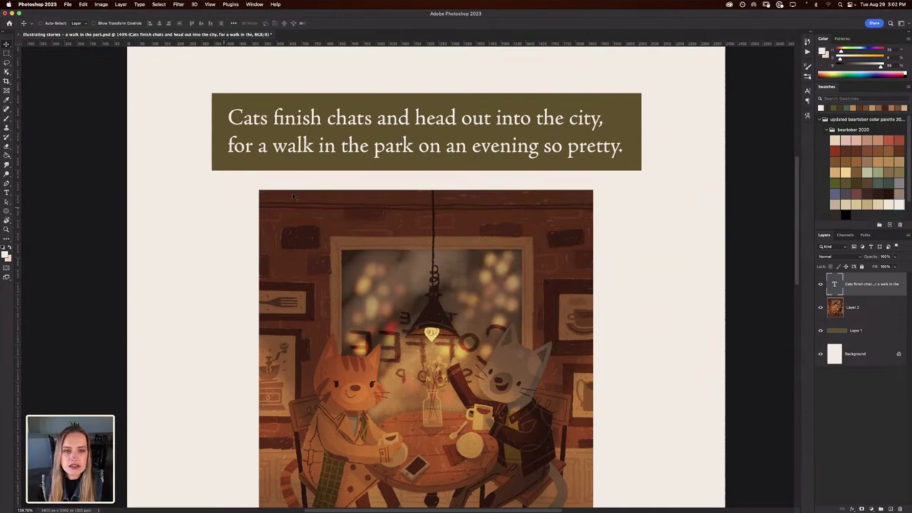
Add a new layer above the text layer and set up a Kyle's Paintbox gouache brush with a dark red swatch.
{"action": "key", "text": "b"}
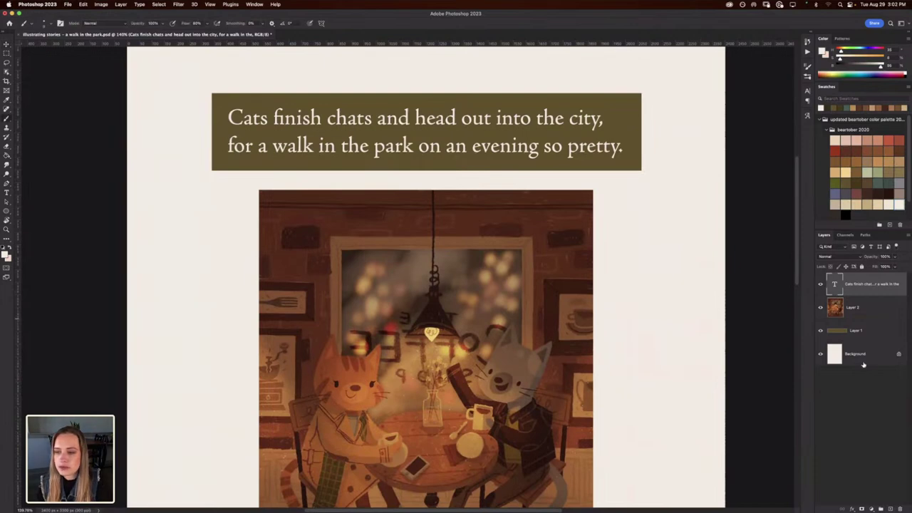
{"action": "left_click", "coordinate": [891, 508]}
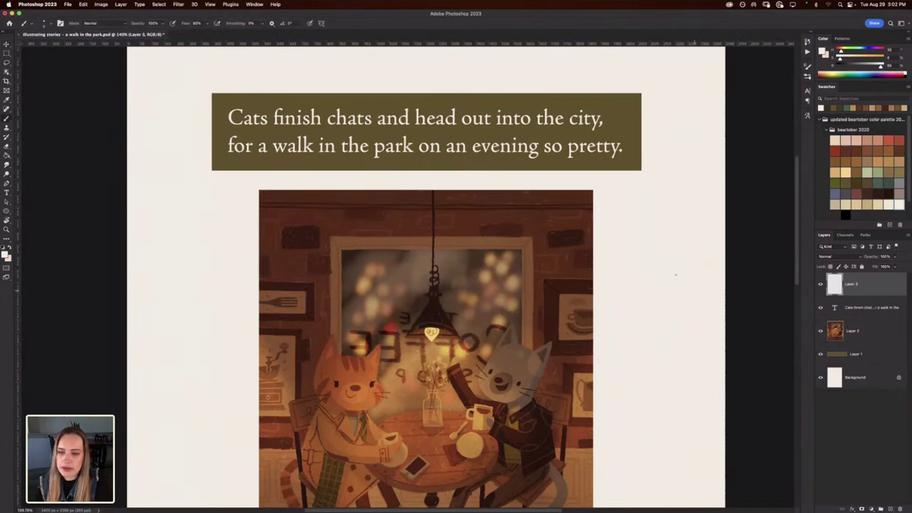
{"action": "right_click", "coordinate": [675, 274]}
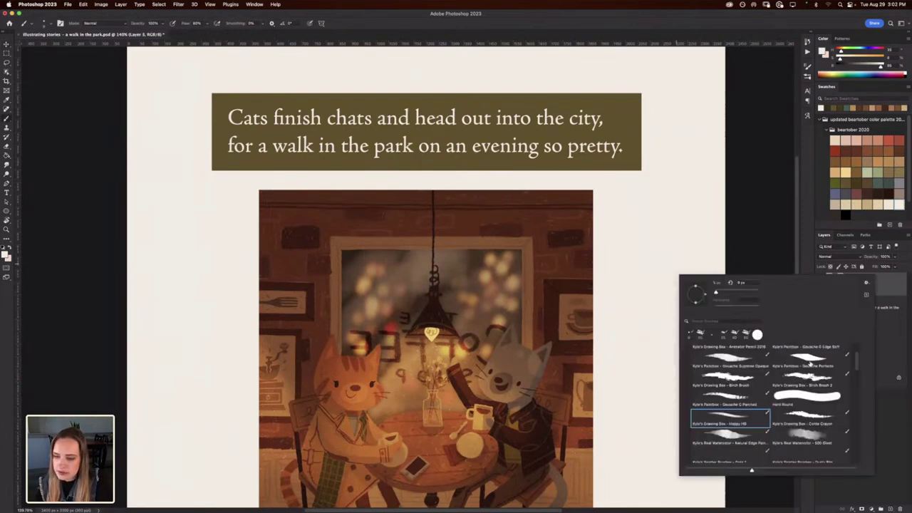
{"action": "left_click", "coordinate": [811, 364]}
{"action": "left_click", "coordinate": [835, 151]}
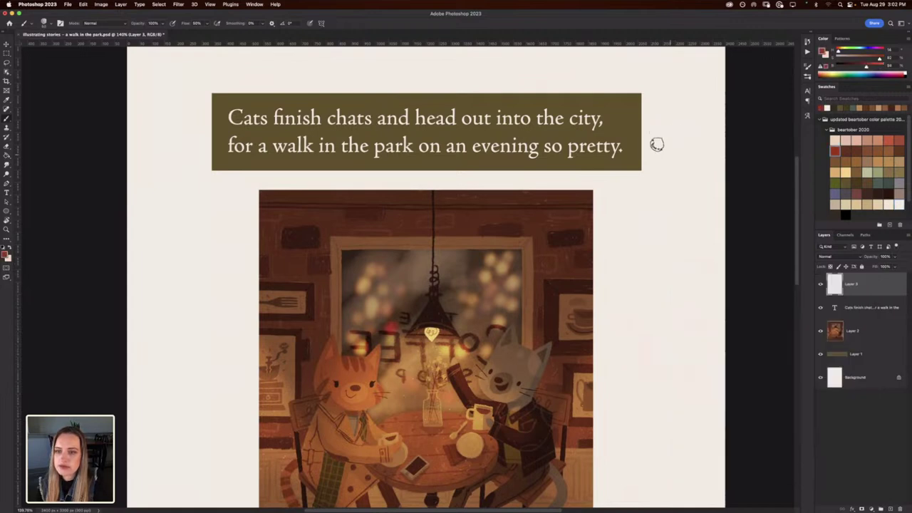
{"action": "mouse_move", "coordinate": [657, 144]}
{"action": "left_mouse_down"}
{"action": "mouse_move", "coordinate": [647, 214]}
{"action": "mouse_move", "coordinate": [636, 226]}
{"action": "left_mouse_up"}
{"action": "key", "text": "super+z"}
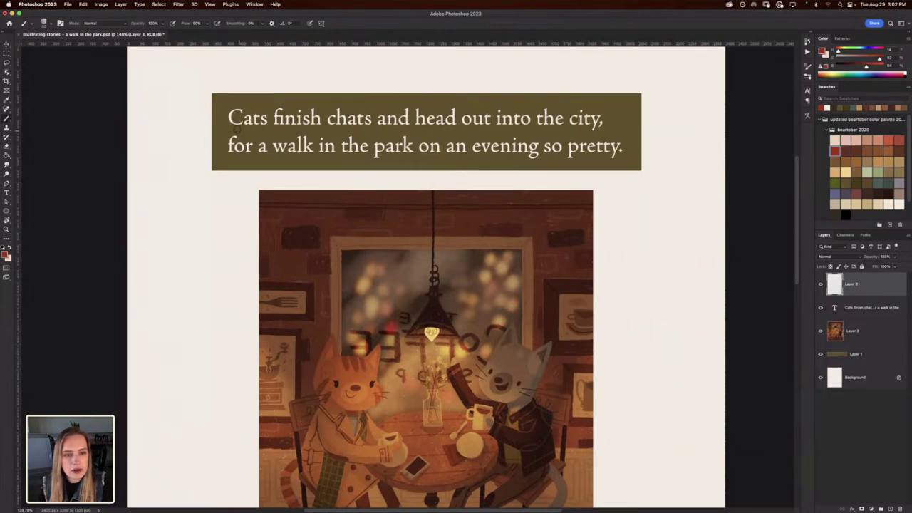
{"action": "left_click_drag", "start_coordinate": [214, 133], "coordinate": [258, 291]}
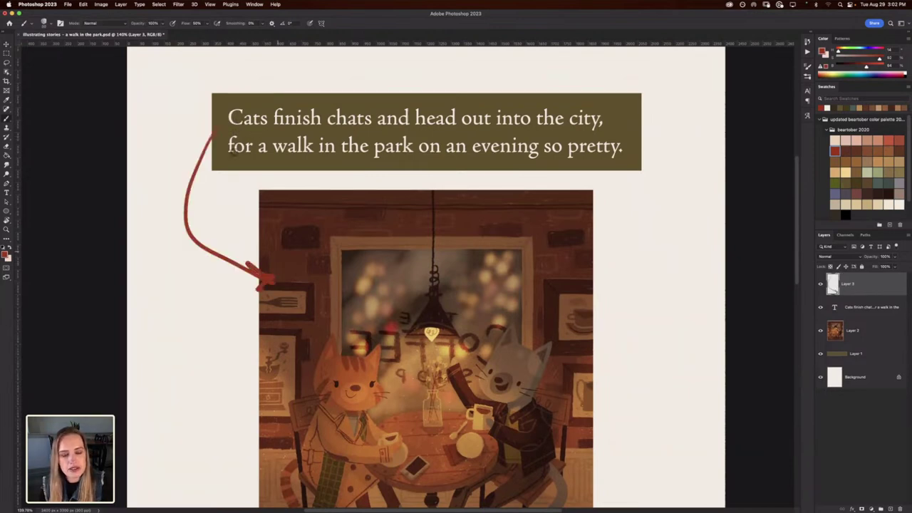
{"action": "key", "text": "super+z"}
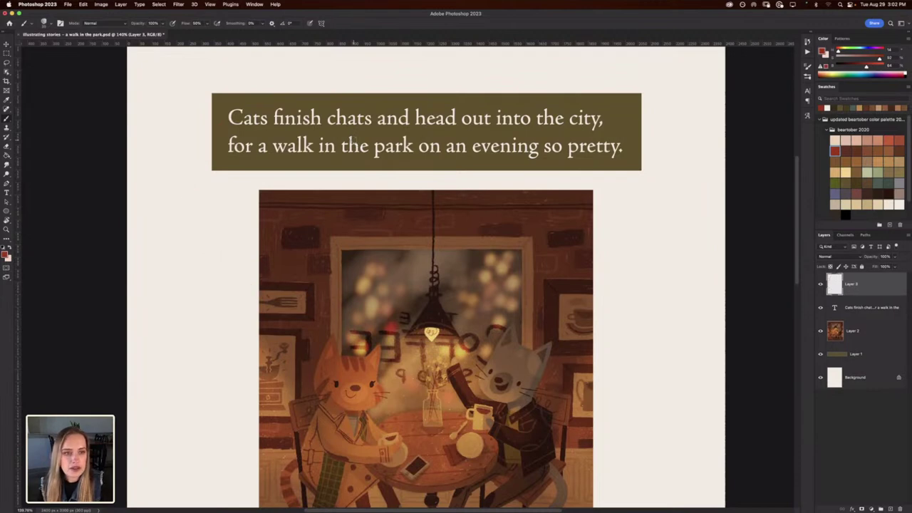
Circle the word "Cats" in red and doodle a small cat face above it.
{"action": "mouse_move", "coordinate": [264, 97]}
{"action": "left_mouse_down"}
{"action": "mouse_move", "coordinate": [221, 117]}
{"action": "mouse_move", "coordinate": [271, 133]}
{"action": "left_mouse_up"}
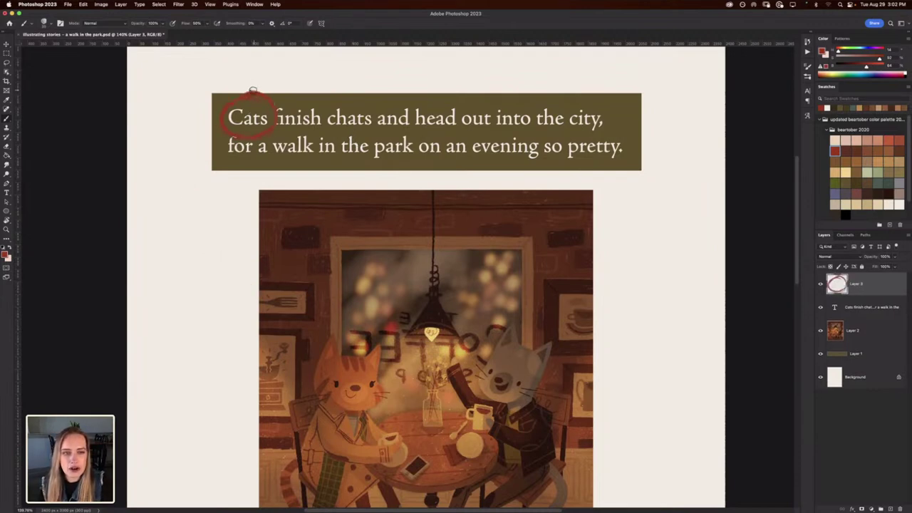
{"action": "mouse_move", "coordinate": [285, 63]}
{"action": "left_mouse_down"}
{"action": "mouse_move", "coordinate": [293, 67]}
{"action": "mouse_move", "coordinate": [258, 64]}
{"action": "mouse_move", "coordinate": [273, 72]}
{"action": "left_mouse_up"}
{"action": "left_click_drag", "start_coordinate": [282, 68], "coordinate": [266, 67]}
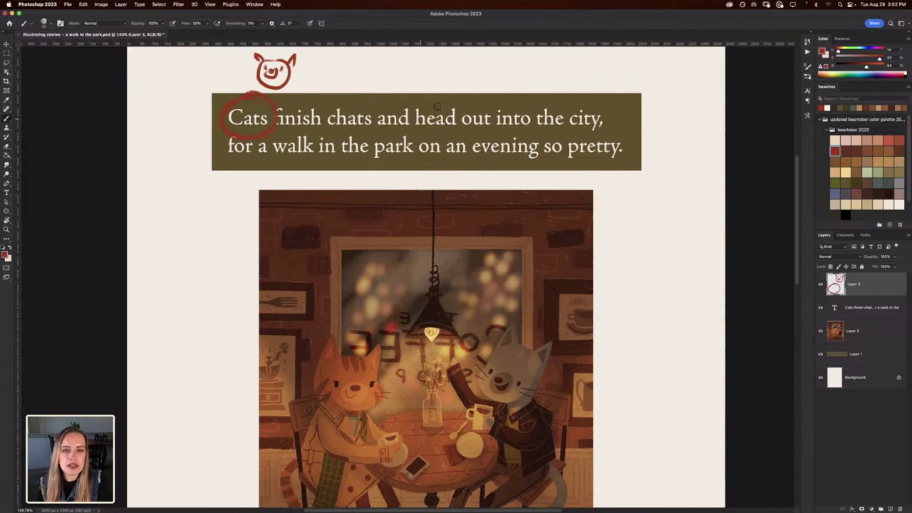
Circle the word "city" and sketch a small skyline with windows above it, with rounded shapes on both sides of the word.
{"action": "mouse_move", "coordinate": [567, 114]}
{"action": "left_mouse_down"}
{"action": "mouse_move", "coordinate": [593, 137]}
{"action": "mouse_move", "coordinate": [607, 108]}
{"action": "left_mouse_up"}
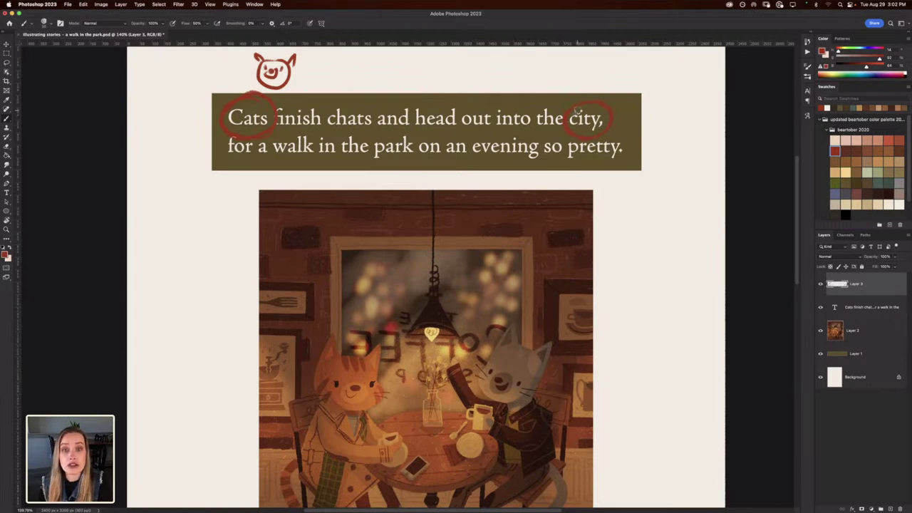
{"action": "mouse_move", "coordinate": [616, 89]}
{"action": "left_mouse_down"}
{"action": "mouse_move", "coordinate": [617, 61]}
{"action": "mouse_move", "coordinate": [590, 87]}
{"action": "mouse_move", "coordinate": [585, 74]}
{"action": "mouse_move", "coordinate": [577, 78]}
{"action": "mouse_move", "coordinate": [632, 71]}
{"action": "mouse_move", "coordinate": [625, 91]}
{"action": "mouse_move", "coordinate": [576, 91]}
{"action": "left_mouse_up"}
{"action": "left_click_drag", "start_coordinate": [640, 91], "coordinate": [647, 128]}
{"action": "left_click_drag", "start_coordinate": [577, 92], "coordinate": [562, 128]}
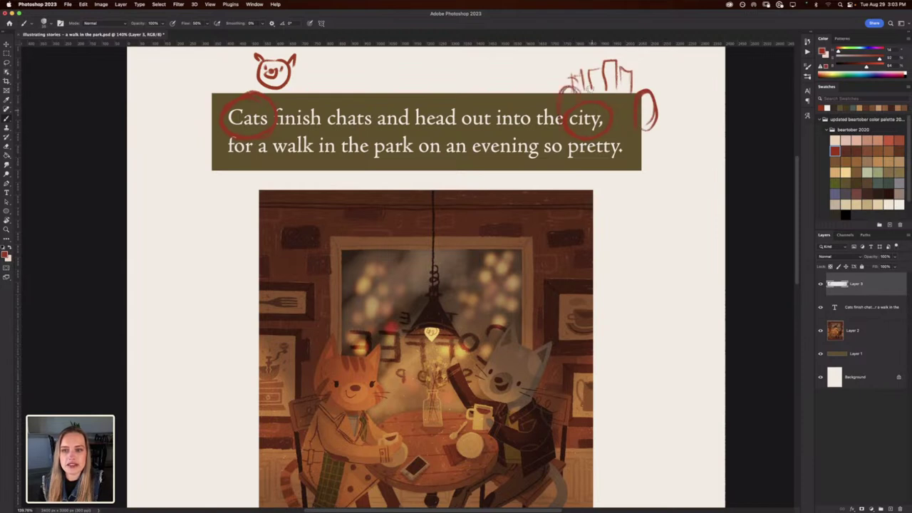
{"action": "left_click_drag", "start_coordinate": [627, 60], "coordinate": [630, 74]}
{"action": "mouse_move", "coordinate": [604, 65]}
{"action": "left_mouse_down"}
{"action": "mouse_move", "coordinate": [619, 85]}
{"action": "mouse_move", "coordinate": [610, 64]}
{"action": "left_mouse_up"}
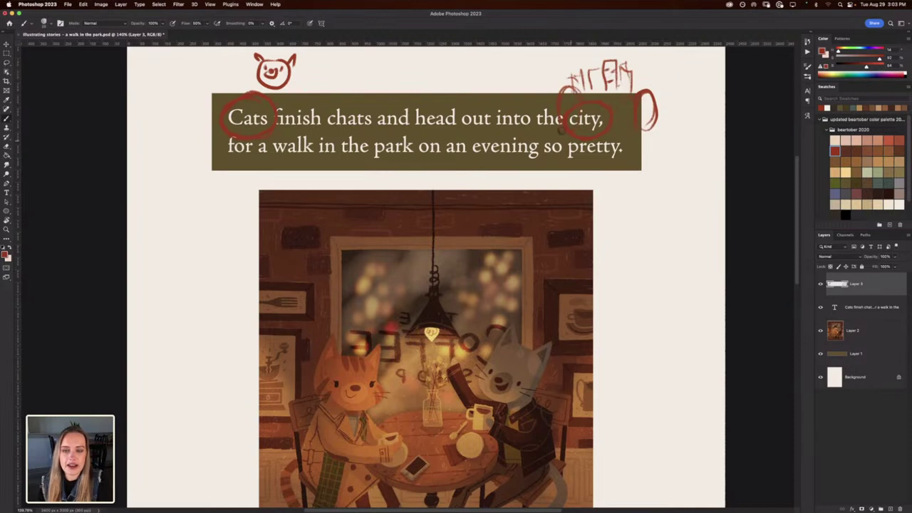
Underline "walk" and "park" and doodle two walking cat stick figures below the start of the text banner.
{"action": "left_click_drag", "start_coordinate": [275, 155], "coordinate": [318, 154]}
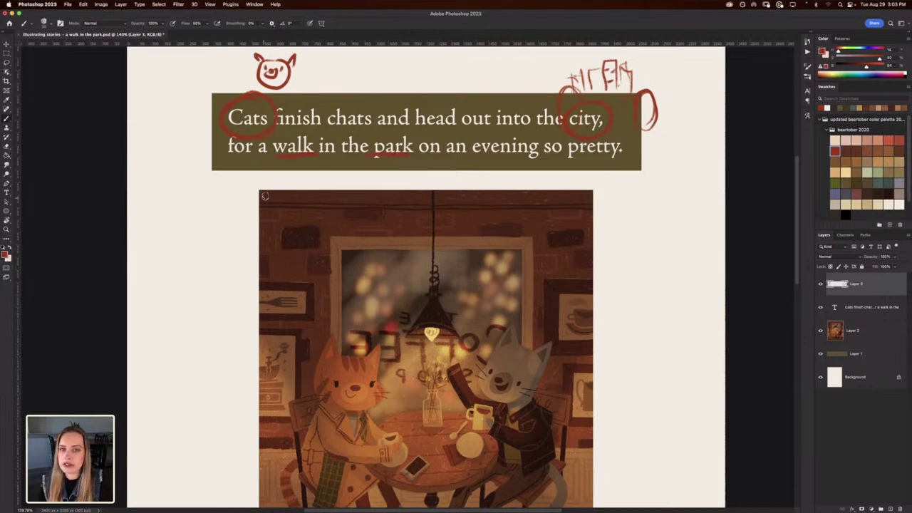
{"action": "mouse_move", "coordinate": [251, 169]}
{"action": "left_mouse_down"}
{"action": "mouse_move", "coordinate": [232, 181]}
{"action": "mouse_move", "coordinate": [245, 188]}
{"action": "mouse_move", "coordinate": [228, 230]}
{"action": "mouse_move", "coordinate": [251, 235]}
{"action": "left_mouse_up"}
{"action": "mouse_move", "coordinate": [261, 187]}
{"action": "left_mouse_down"}
{"action": "mouse_move", "coordinate": [236, 209]}
{"action": "mouse_move", "coordinate": [194, 173]}
{"action": "mouse_move", "coordinate": [193, 195]}
{"action": "left_mouse_up"}
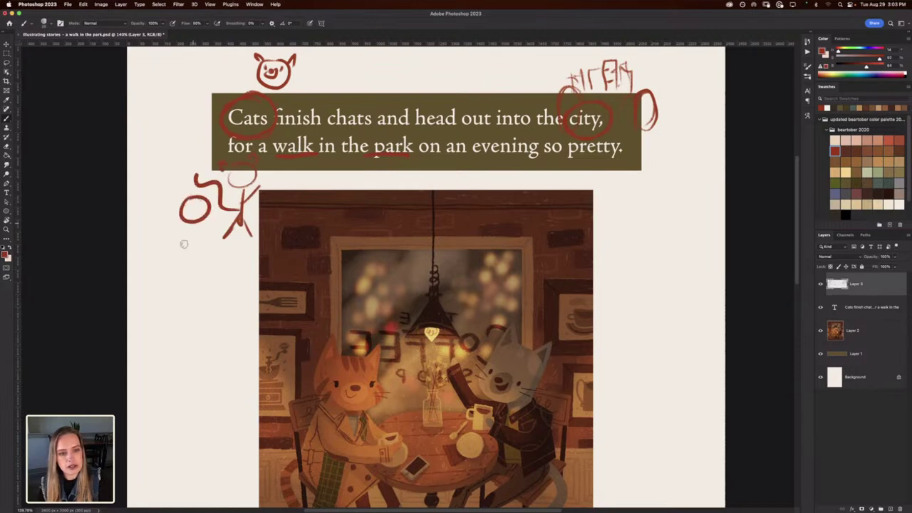
{"action": "mouse_move", "coordinate": [182, 239]}
{"action": "left_mouse_down"}
{"action": "mouse_move", "coordinate": [185, 260]}
{"action": "mouse_move", "coordinate": [205, 225]}
{"action": "mouse_move", "coordinate": [185, 238]}
{"action": "left_mouse_up"}
{"action": "left_click_drag", "start_coordinate": [241, 225], "coordinate": [249, 233]}
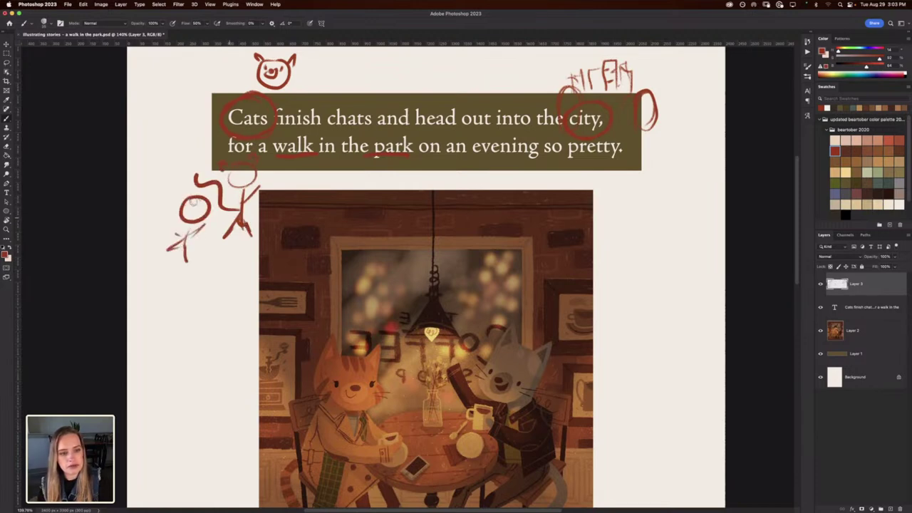
{"action": "left_click", "coordinate": [191, 205]}
{"action": "mouse_move", "coordinate": [194, 207]}
{"action": "left_mouse_down"}
{"action": "mouse_move", "coordinate": [201, 194]}
{"action": "mouse_move", "coordinate": [186, 197]}
{"action": "left_mouse_up"}
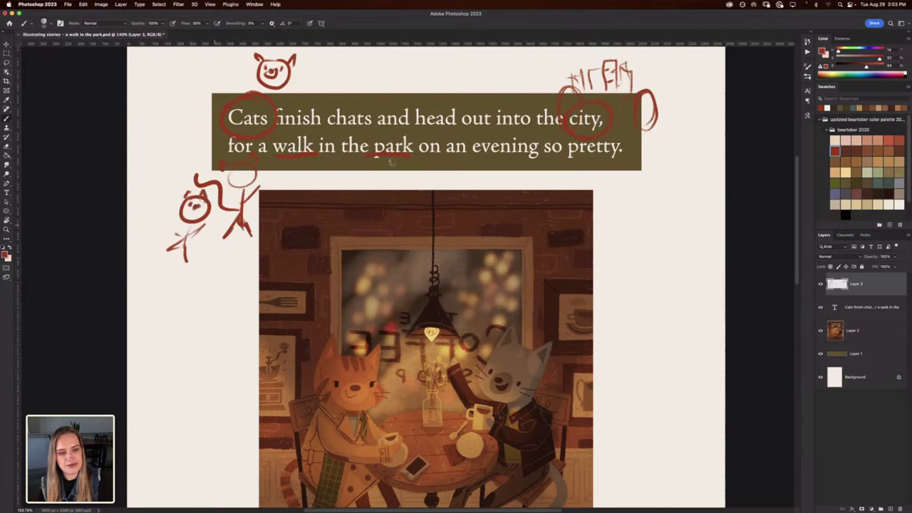
Circle the word "evening" with an arrow pointing to it, and underline "pretty".
{"action": "mouse_move", "coordinate": [534, 135]}
{"action": "left_mouse_down"}
{"action": "mouse_move", "coordinate": [475, 167]}
{"action": "mouse_move", "coordinate": [541, 138]}
{"action": "mouse_move", "coordinate": [533, 169]}
{"action": "left_mouse_up"}
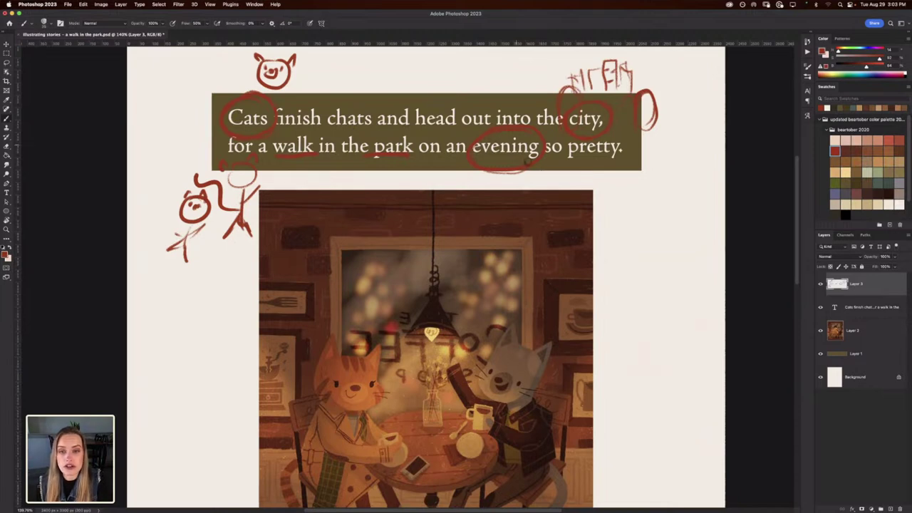
{"action": "mouse_move", "coordinate": [534, 163]}
{"action": "left_mouse_down"}
{"action": "mouse_move", "coordinate": [528, 172]}
{"action": "mouse_move", "coordinate": [558, 192]}
{"action": "left_mouse_up"}
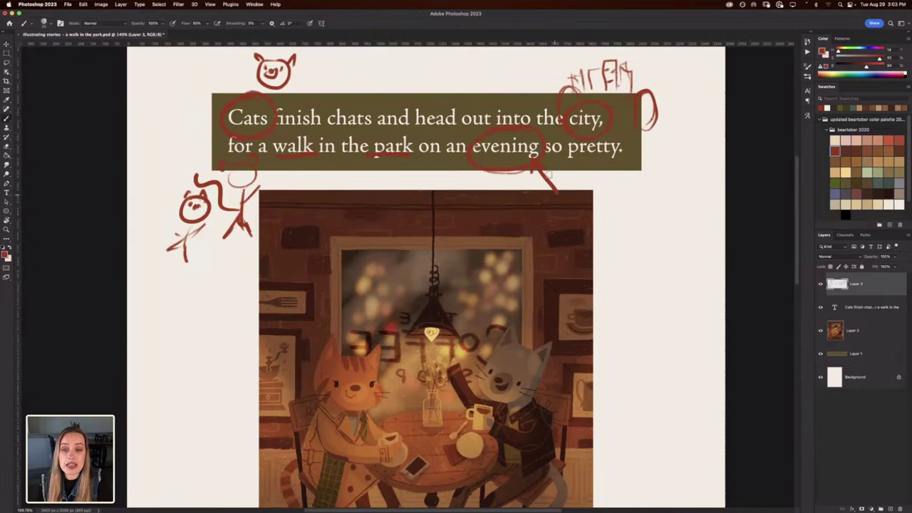
{"action": "left_click_drag", "start_coordinate": [566, 158], "coordinate": [639, 164]}
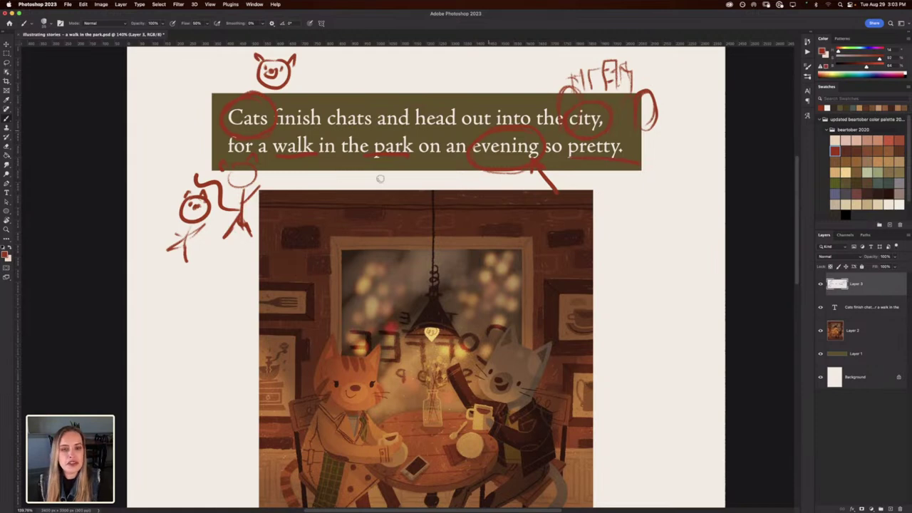
Scale the cat café illustration on Layer 2 down to about 59% and place it below the right end of the text banner.
{"action": "left_click_drag", "start_coordinate": [227, 365], "coordinate": [224, 386]}
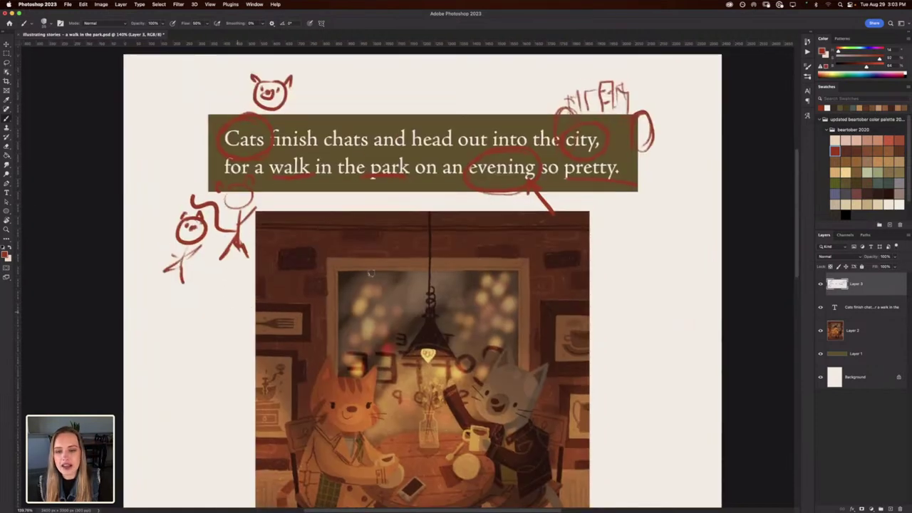
{"action": "left_click", "coordinate": [838, 330]}
{"action": "key", "text": "super+t"}
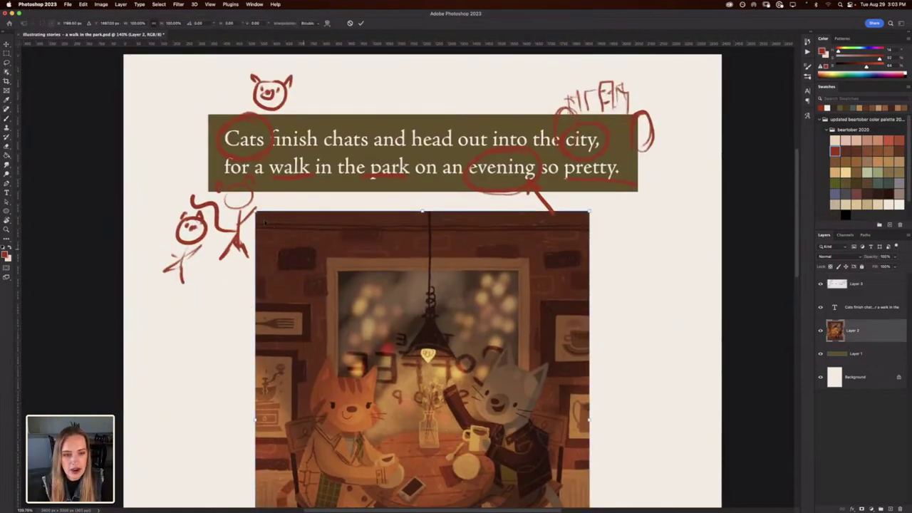
{"action": "left_click_drag", "start_coordinate": [253, 209], "coordinate": [375, 359]}
{"action": "left_click_drag", "start_coordinate": [435, 430], "coordinate": [545, 292]}
{"action": "left_click_drag", "start_coordinate": [485, 221], "coordinate": [503, 243]}
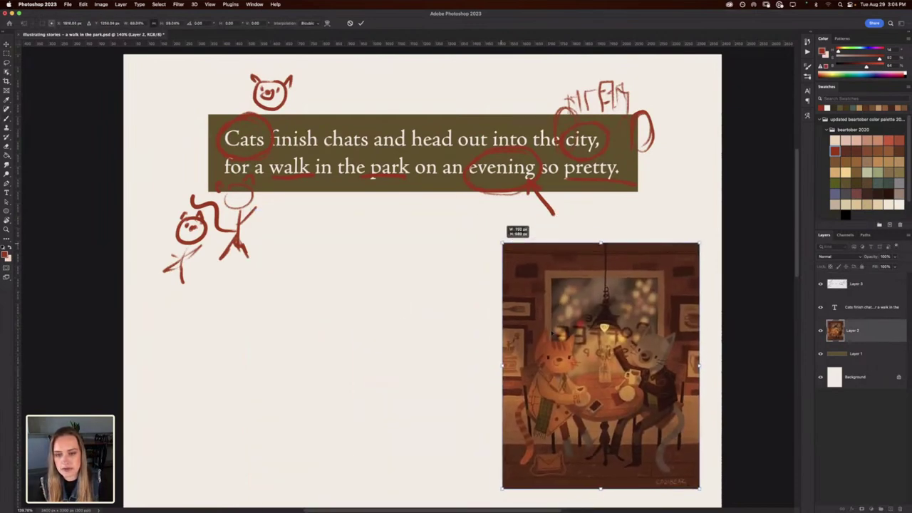
{"action": "left_click_drag", "start_coordinate": [553, 332], "coordinate": [539, 310]}
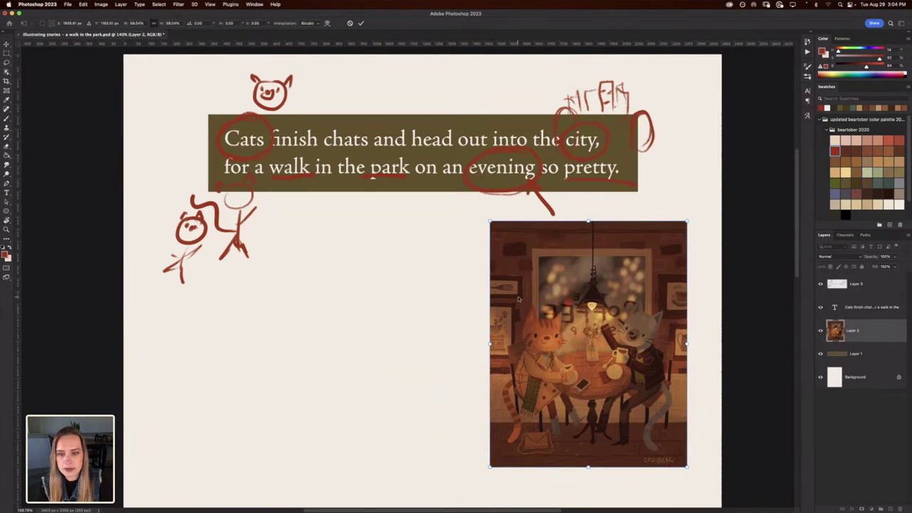
{"action": "key", "text": "Return"}
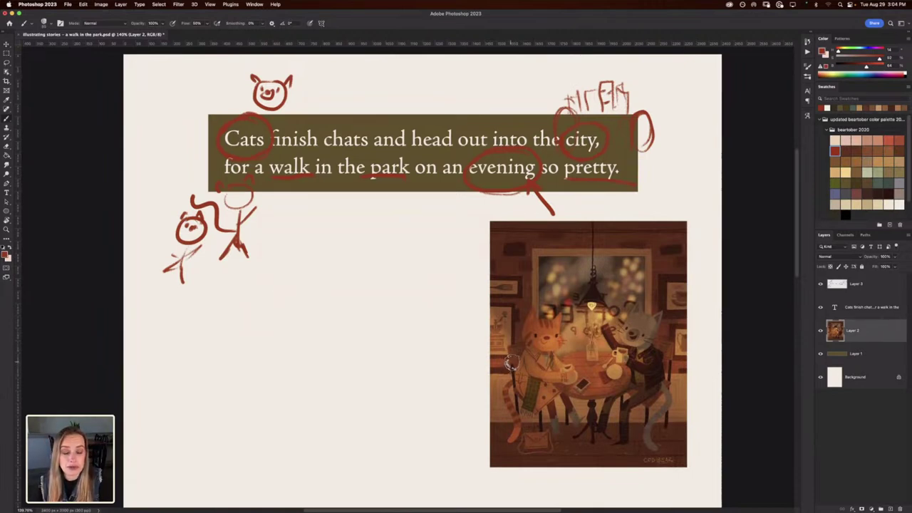
{"action": "scroll", "coordinate": [455, 366], "scroll_direction": "up", "scroll_amount": 3}
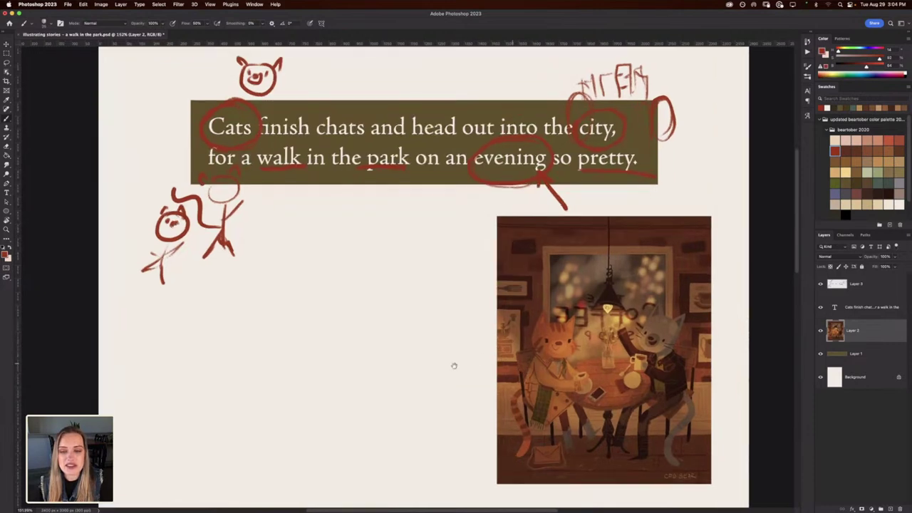
{"action": "scroll", "coordinate": [396, 297], "scroll_direction": "down", "scroll_amount": 3}
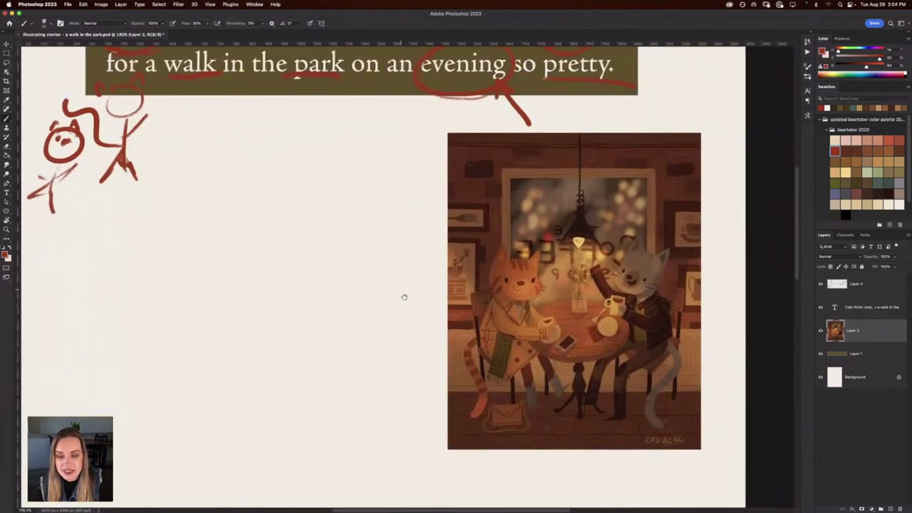
{"action": "left_click_drag", "start_coordinate": [404, 298], "coordinate": [405, 304]}
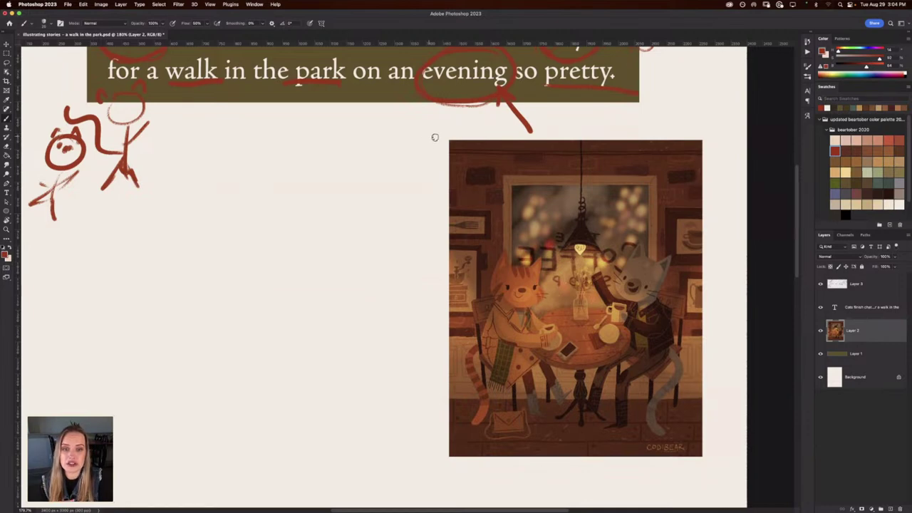
{"action": "mouse_move", "coordinate": [436, 139]}
{"action": "left_mouse_down"}
{"action": "mouse_move", "coordinate": [331, 140]}
{"action": "mouse_move", "coordinate": [302, 168]}
{"action": "mouse_move", "coordinate": [289, 393]}
{"action": "mouse_move", "coordinate": [336, 431]}
{"action": "mouse_move", "coordinate": [439, 447]}
{"action": "left_mouse_up"}
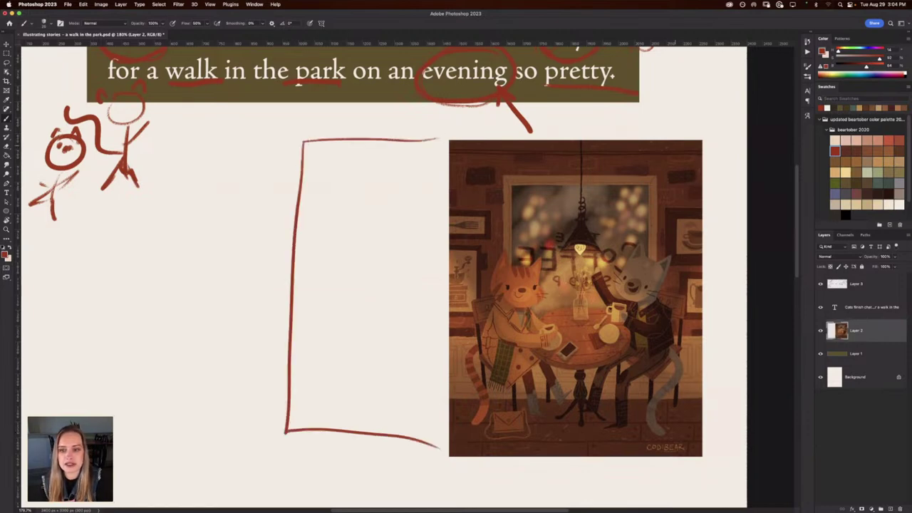
{"action": "mouse_move", "coordinate": [703, 143]}
{"action": "left_mouse_down"}
{"action": "mouse_move", "coordinate": [756, 285]}
{"action": "mouse_move", "coordinate": [709, 448]}
{"action": "left_mouse_up"}
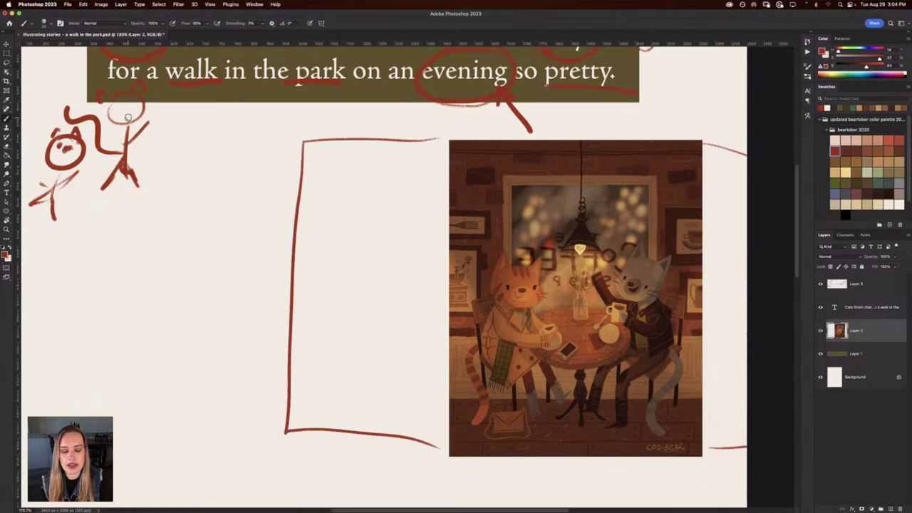
{"action": "key", "text": "super+z"}
{"action": "key", "text": "super+z"}
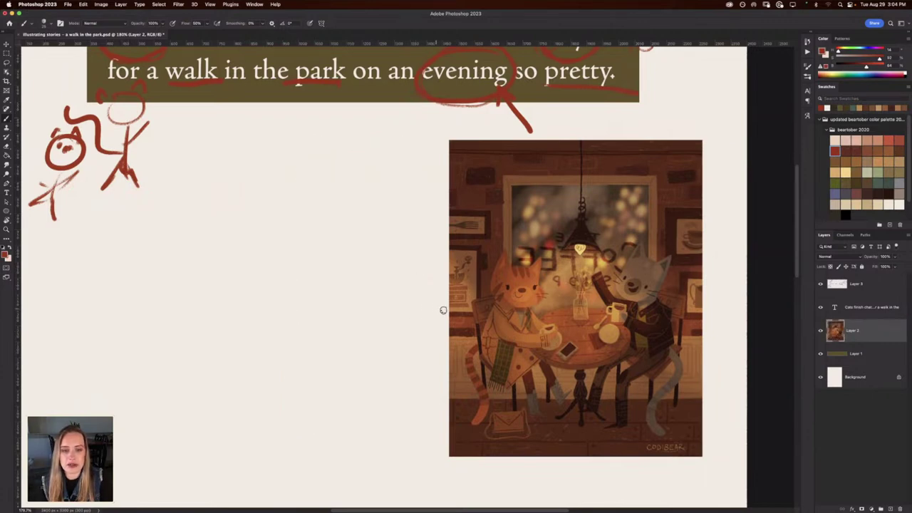
{"action": "left_click_drag", "start_coordinate": [444, 303], "coordinate": [307, 291]}
{"action": "left_click_drag", "start_coordinate": [447, 340], "coordinate": [307, 336]}
{"action": "left_click_drag", "start_coordinate": [306, 293], "coordinate": [305, 345]}
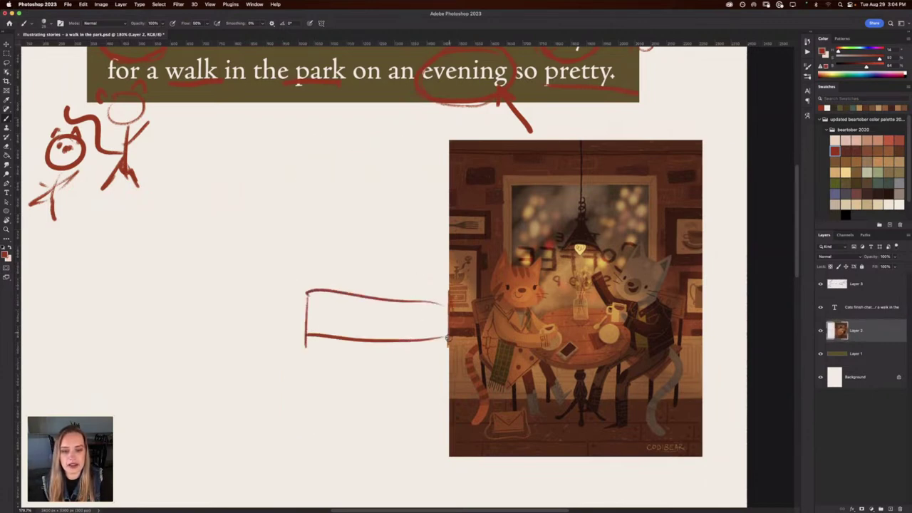
{"action": "mouse_move", "coordinate": [448, 340]}
{"action": "left_mouse_down"}
{"action": "mouse_move", "coordinate": [418, 291]}
{"action": "mouse_move", "coordinate": [300, 290]}
{"action": "left_mouse_up"}
{"action": "mouse_move", "coordinate": [436, 281]}
{"action": "left_mouse_down"}
{"action": "mouse_move", "coordinate": [364, 211]}
{"action": "mouse_move", "coordinate": [376, 293]}
{"action": "left_mouse_up"}
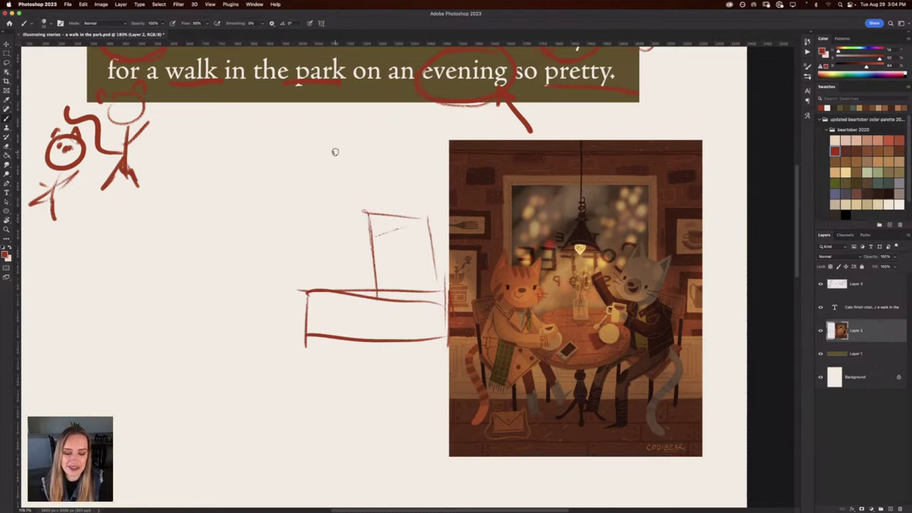
{"action": "key", "text": "super+z"}
{"action": "key", "text": "super+z"}
{"action": "key", "text": "super+z"}
{"action": "key", "text": "super+z"}
{"action": "key", "text": "super+z"}
{"action": "key", "text": "super+z"}
{"action": "key", "text": "super+z"}
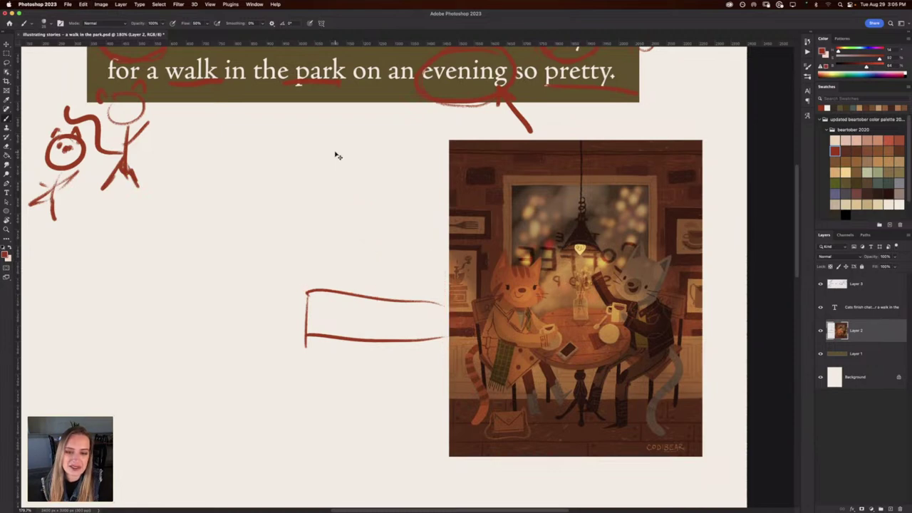
{"action": "key", "text": "super+z"}
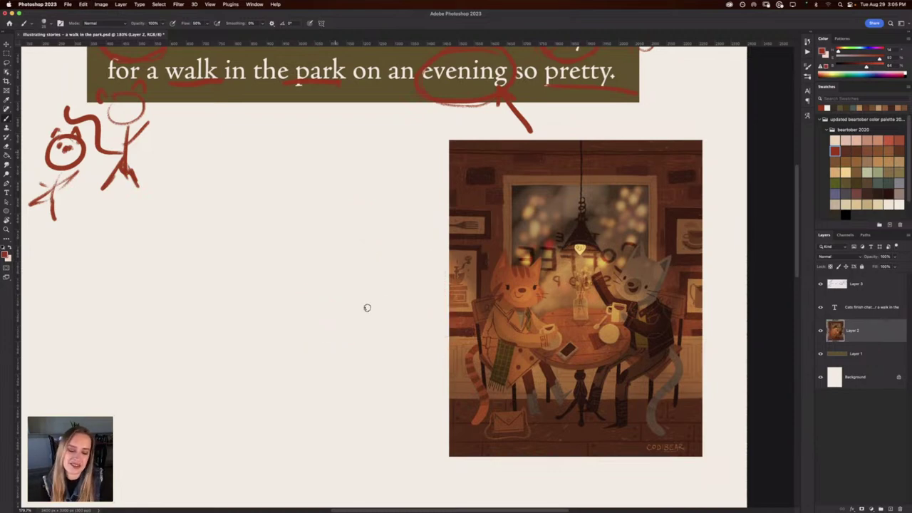
Add a new layer above the text layer and choose the Kyle's Drawing Box - Happy HB brush with a dark brown swatch.
{"action": "mouse_move", "coordinate": [249, 258]}
{"action": "left_mouse_down"}
{"action": "mouse_move", "coordinate": [345, 286]}
{"action": "mouse_move", "coordinate": [322, 273]}
{"action": "left_mouse_up"}
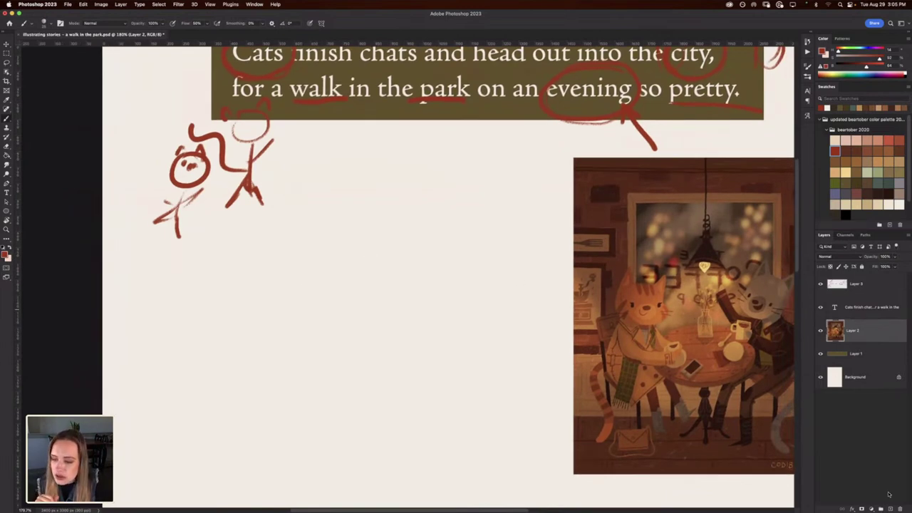
{"action": "left_click", "coordinate": [868, 312]}
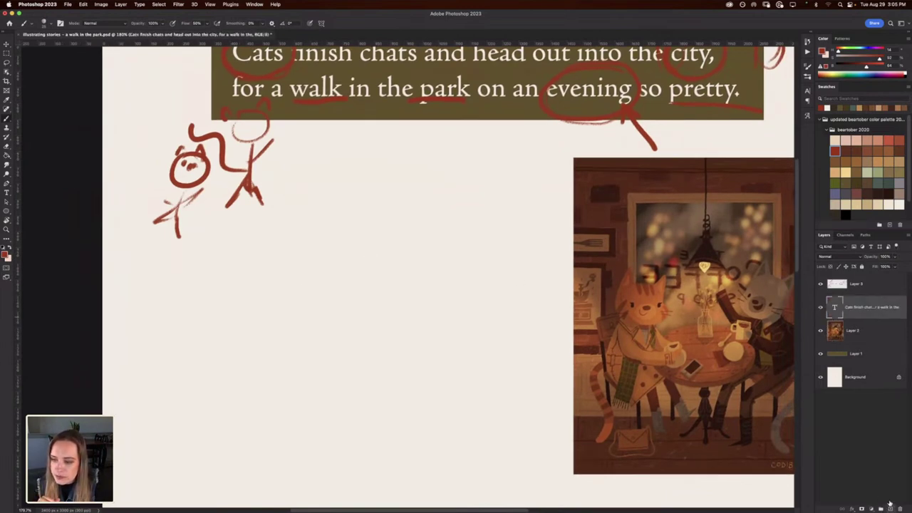
{"action": "left_click", "coordinate": [891, 509]}
{"action": "right_click", "coordinate": [447, 226]}
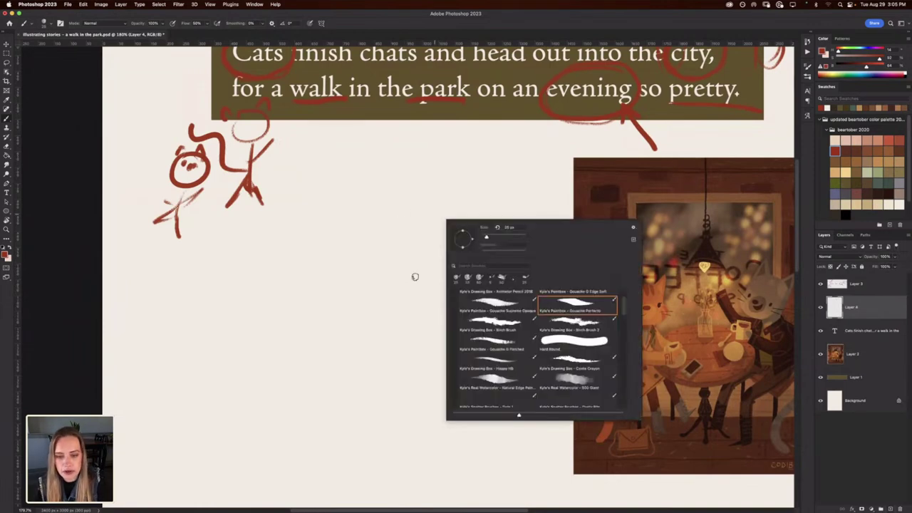
{"action": "left_click", "coordinate": [495, 366]}
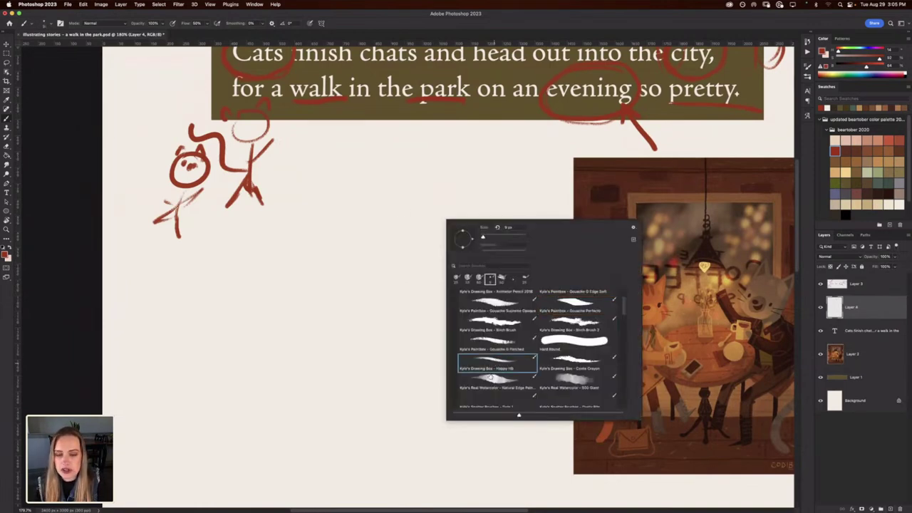
{"action": "left_click", "coordinate": [685, 285]}
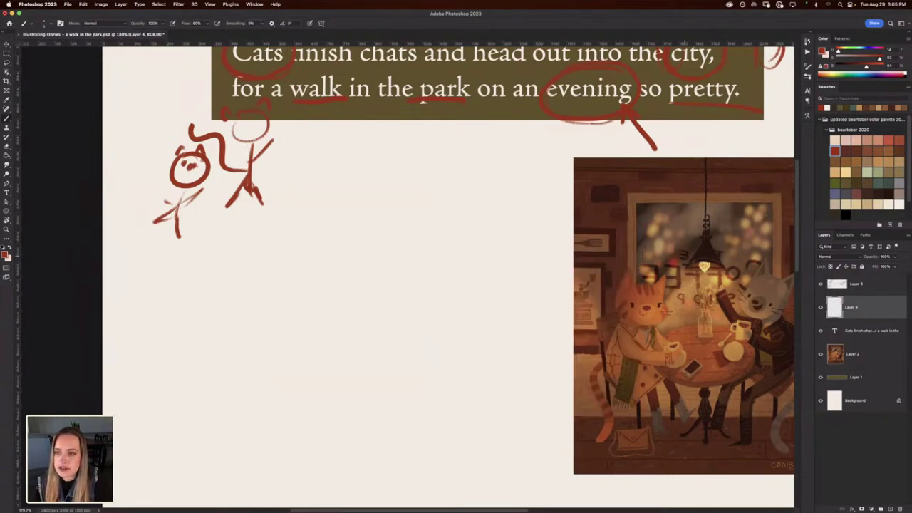
{"action": "left_click", "coordinate": [841, 214]}
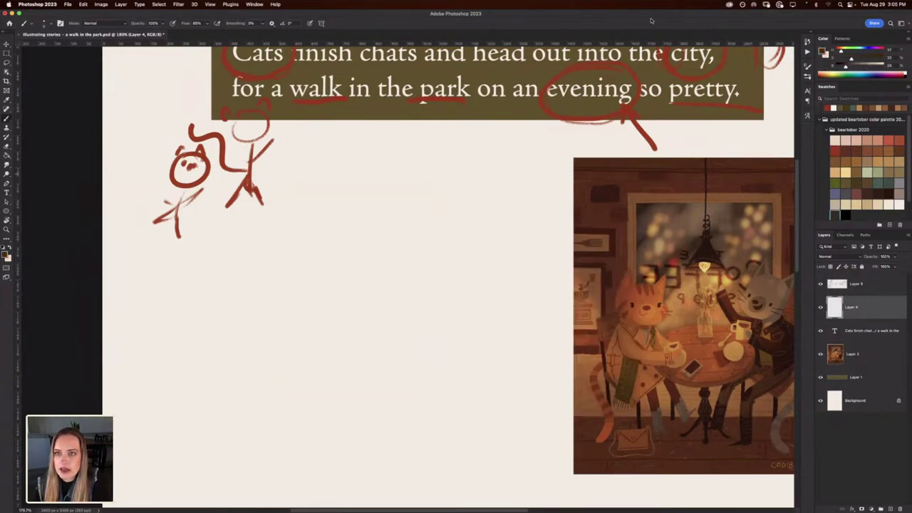
{"action": "left_click_drag", "start_coordinate": [482, 247], "coordinate": [422, 243]}
{"action": "left_click_drag", "start_coordinate": [426, 274], "coordinate": [311, 278]}
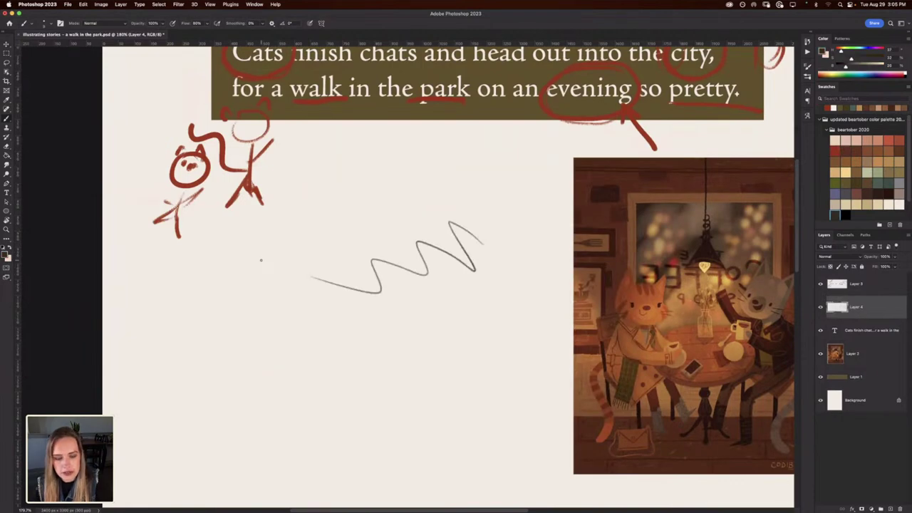
{"action": "key", "text": "super+z"}
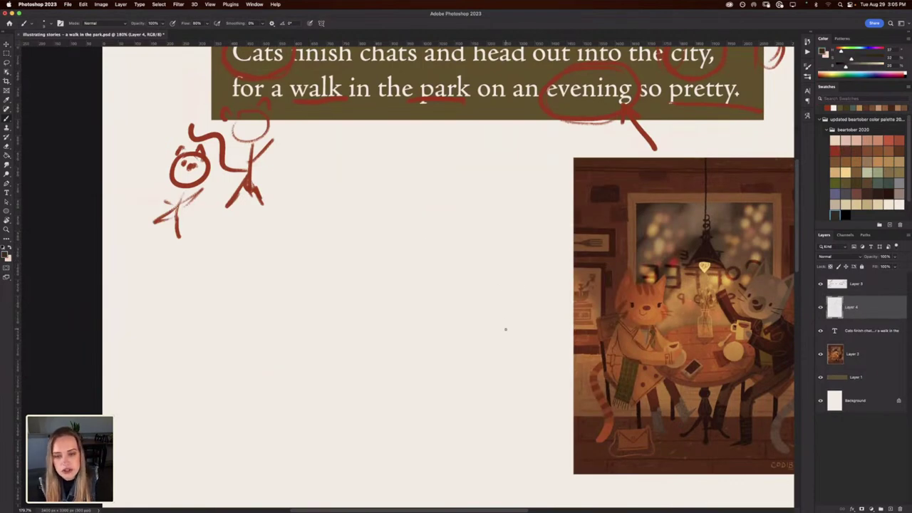
{"action": "mouse_move", "coordinate": [488, 315]}
{"action": "left_mouse_down"}
{"action": "mouse_move", "coordinate": [483, 277]}
{"action": "mouse_move", "coordinate": [483, 328]}
{"action": "left_mouse_up"}
{"action": "key", "text": "super+z"}
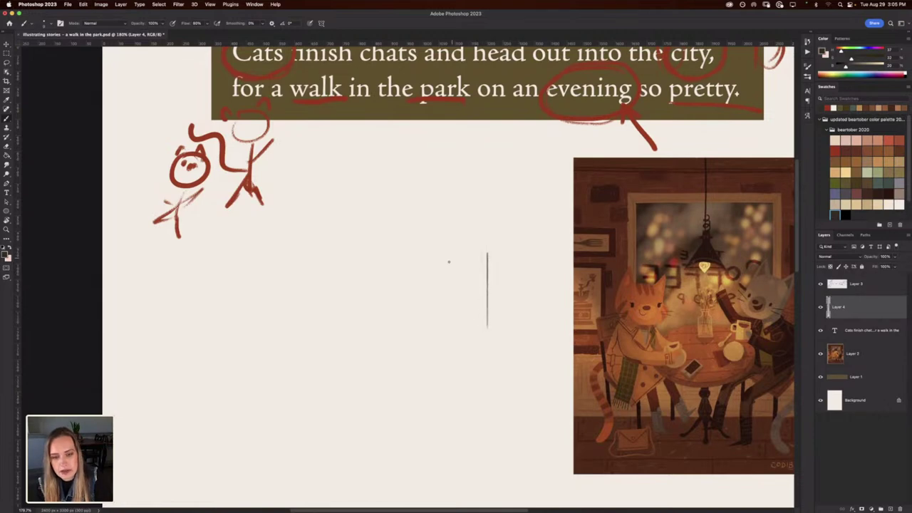
Draw a small upright rectangular thumbnail frame on the blank canvas beside the café illustration.
{"action": "mouse_move", "coordinate": [488, 255]}
{"action": "left_mouse_down"}
{"action": "mouse_move", "coordinate": [426, 253]}
{"action": "mouse_move", "coordinate": [425, 332]}
{"action": "mouse_move", "coordinate": [492, 327]}
{"action": "left_mouse_up"}
{"action": "key", "text": "super+z"}
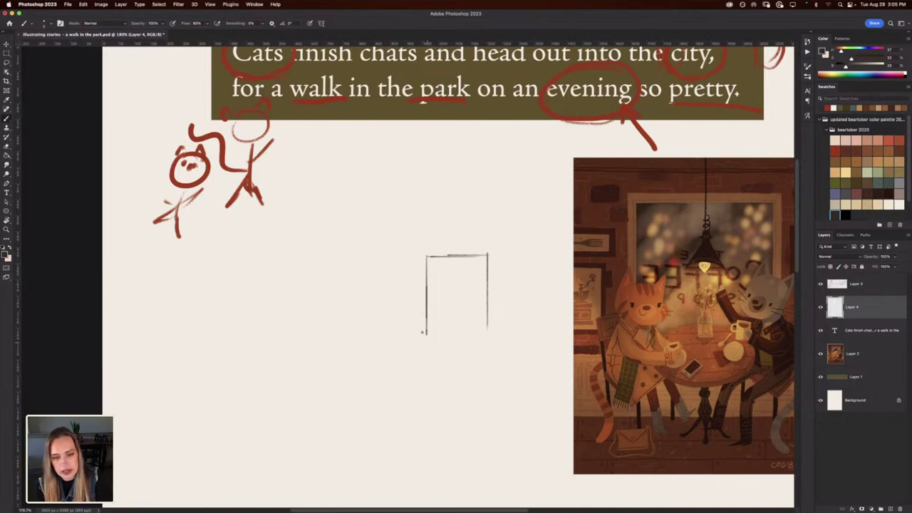
{"action": "left_click_drag", "start_coordinate": [424, 332], "coordinate": [490, 333]}
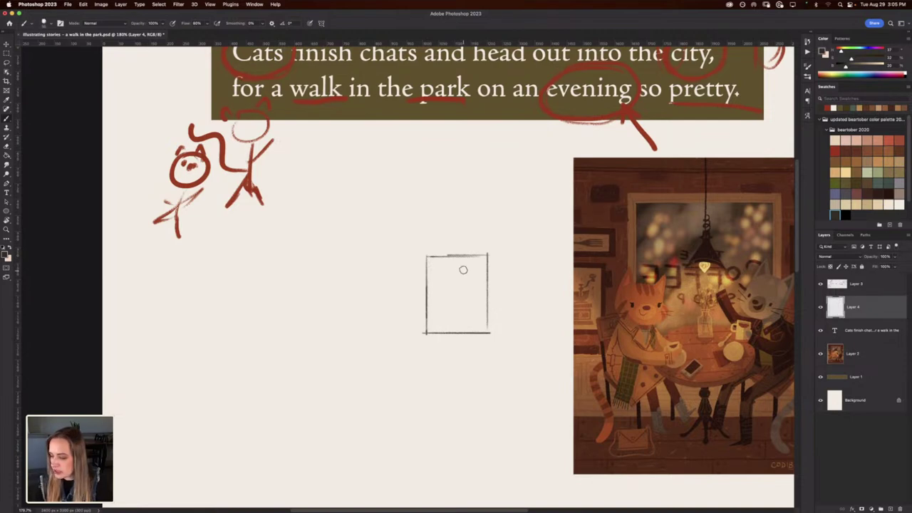
Review the annotated story text, and hide and show Layer 4 to check the thumbnail frame.
{"action": "scroll", "coordinate": [453, 282], "scroll_direction": "up", "scroll_amount": 5}
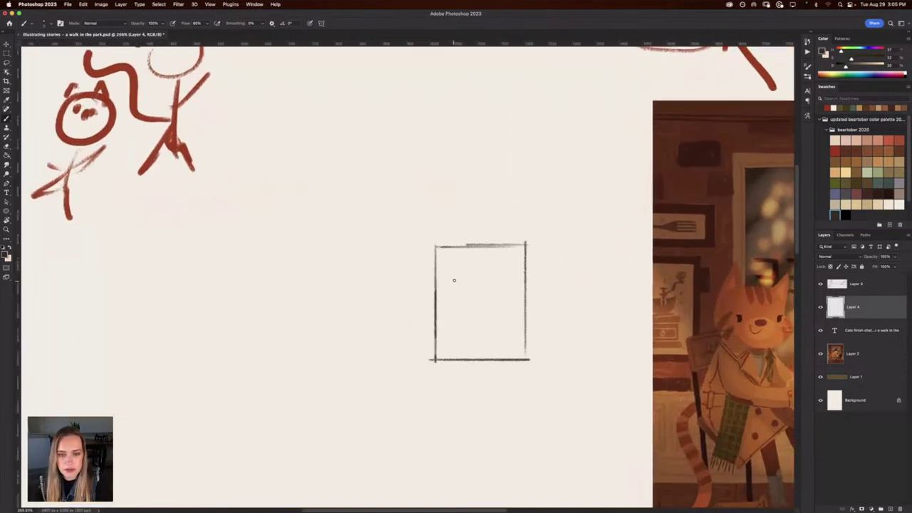
{"action": "left_click_drag", "start_coordinate": [376, 340], "coordinate": [305, 324]}
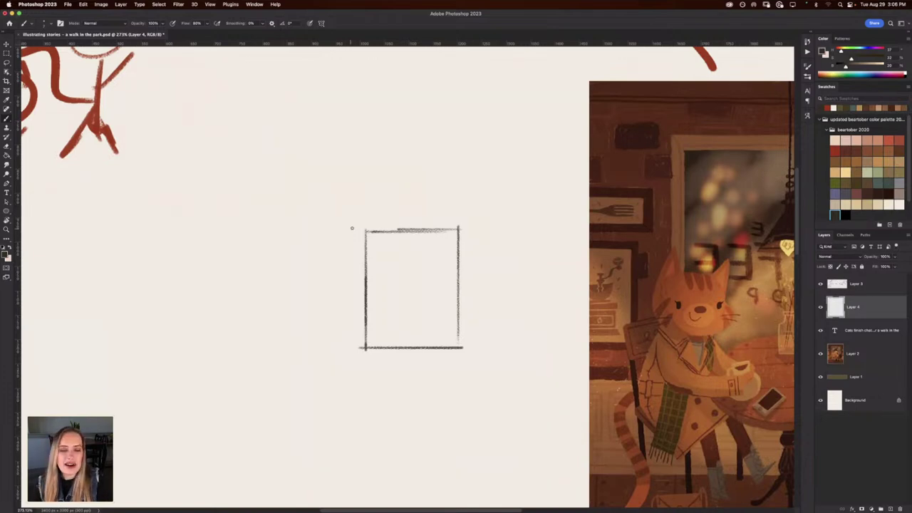
{"action": "left_click_drag", "start_coordinate": [340, 200], "coordinate": [341, 317]}
{"action": "scroll", "coordinate": [350, 253], "scroll_direction": "up", "scroll_amount": 2}
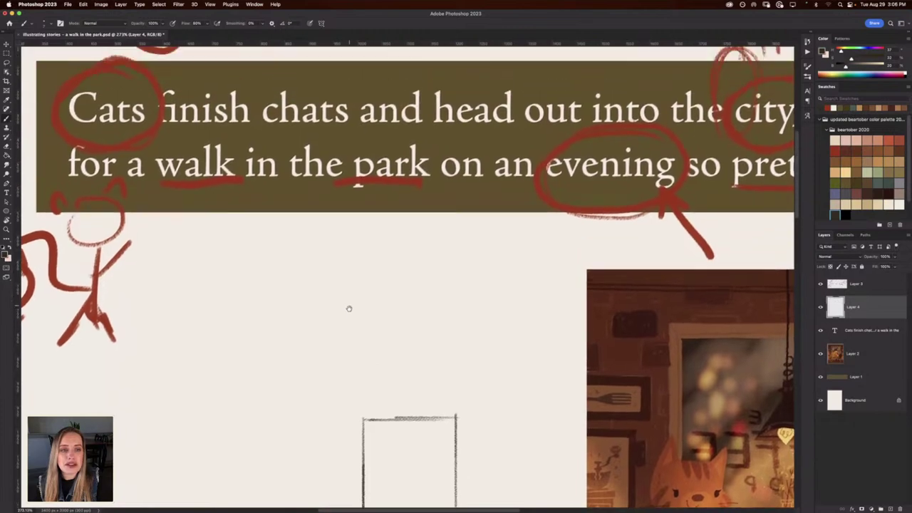
{"action": "scroll", "coordinate": [354, 307], "scroll_direction": "down", "scroll_amount": 4}
{"action": "scroll", "coordinate": [343, 268], "scroll_direction": "down", "scroll_amount": 2}
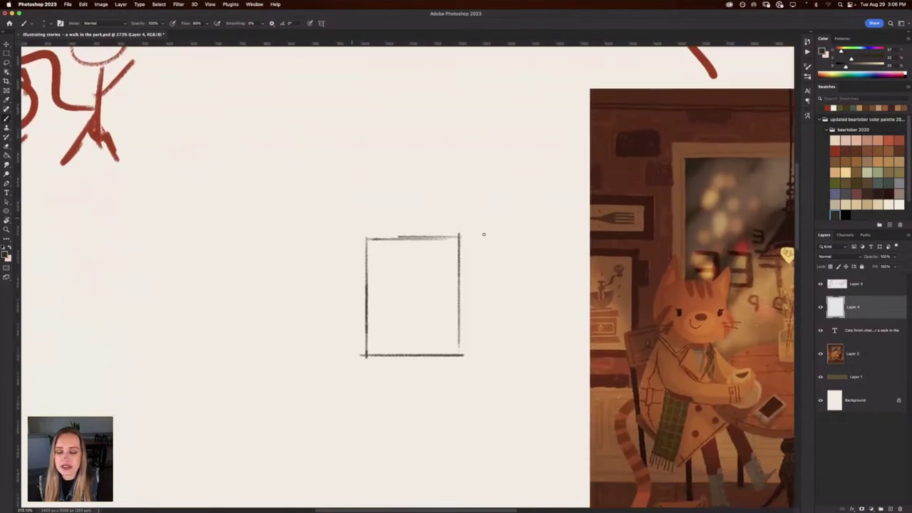
{"action": "left_click", "coordinate": [821, 308]}
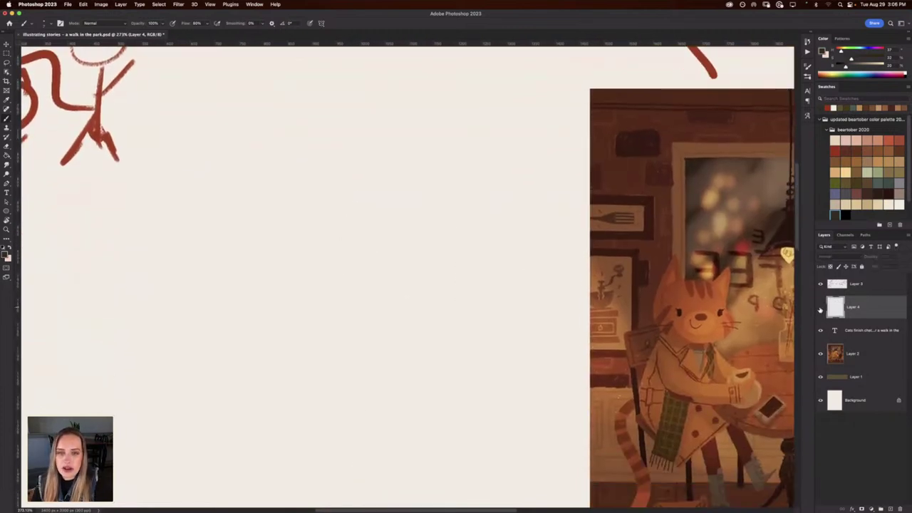
{"action": "left_click", "coordinate": [821, 308]}
Erase the doubled stroke along the thumbnail frame's top edge and redraw that edge as one clean line.
{"action": "key", "text": "e"}
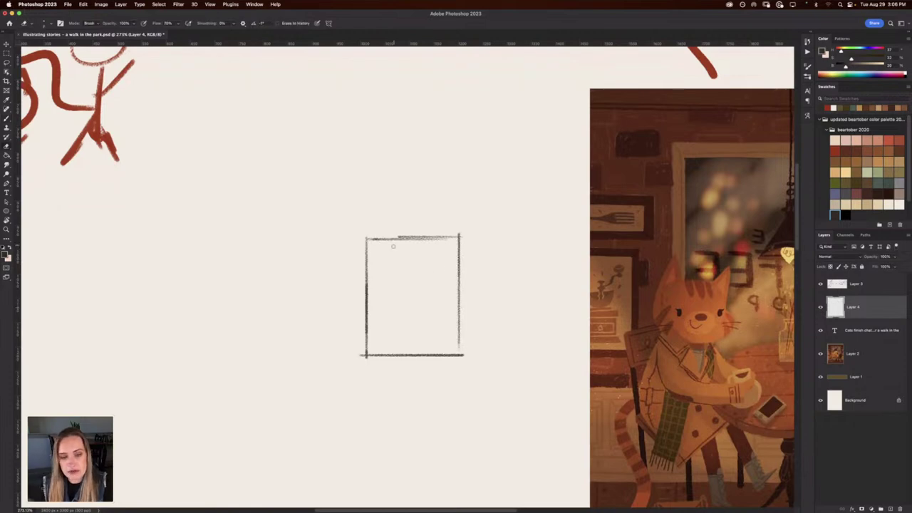
{"action": "left_click_drag", "start_coordinate": [393, 236], "coordinate": [434, 236]}
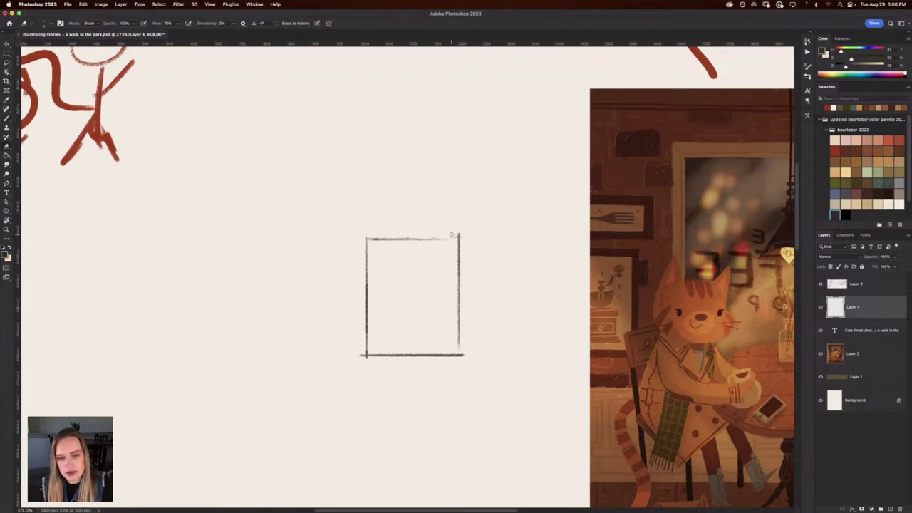
{"action": "key", "text": "b"}
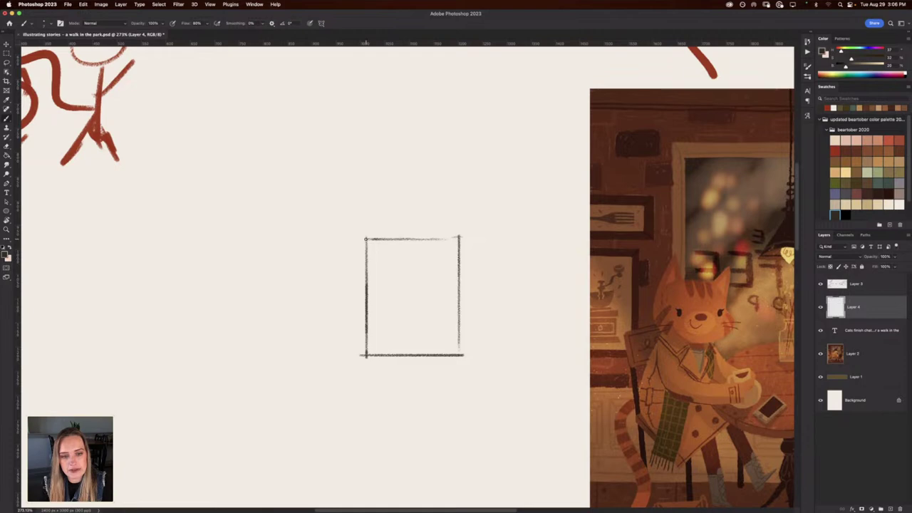
{"action": "left_click_drag", "start_coordinate": [366, 239], "coordinate": [459, 237]}
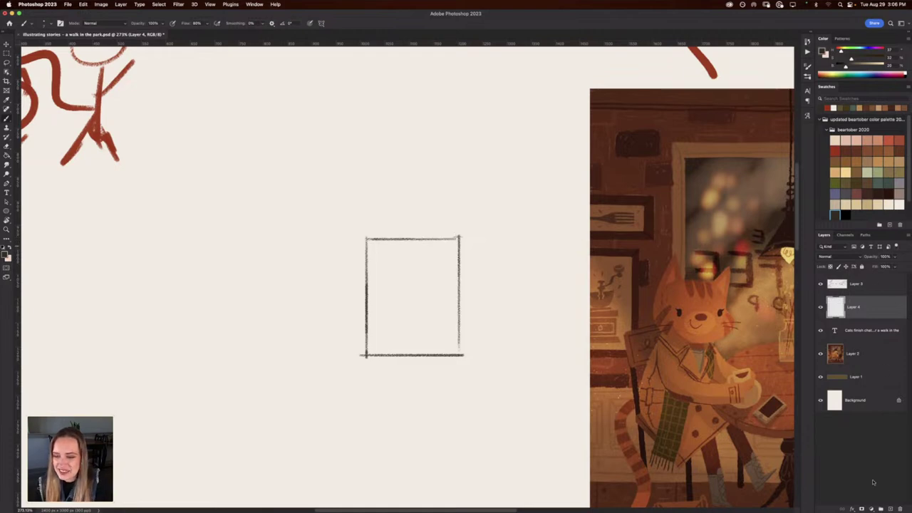
On a new layer, sketch a bench, a fountain behind it and two walking cats in the lower part of the frame.
{"action": "left_click", "coordinate": [890, 509]}
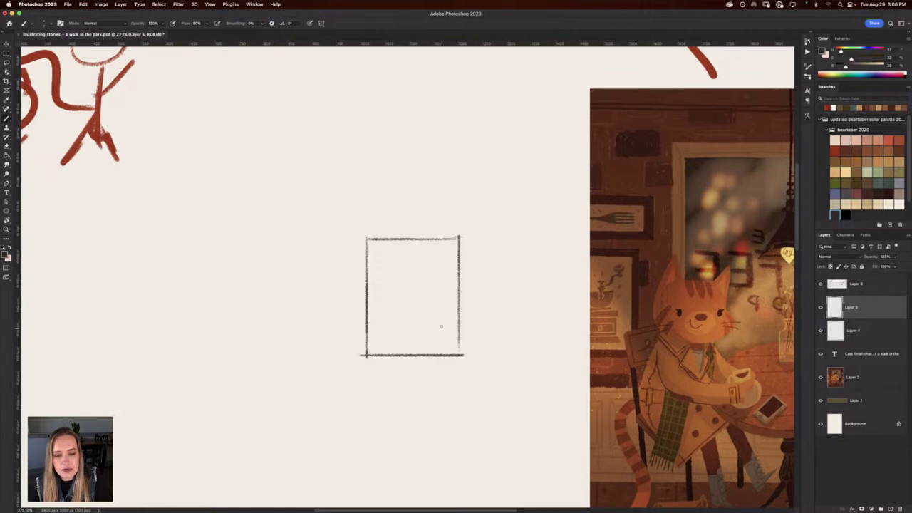
{"action": "mouse_move", "coordinate": [443, 320]}
{"action": "left_mouse_down"}
{"action": "mouse_move", "coordinate": [419, 312]}
{"action": "mouse_move", "coordinate": [427, 309]}
{"action": "mouse_move", "coordinate": [442, 317]}
{"action": "mouse_move", "coordinate": [415, 311]}
{"action": "mouse_move", "coordinate": [409, 321]}
{"action": "mouse_move", "coordinate": [432, 328]}
{"action": "mouse_move", "coordinate": [404, 318]}
{"action": "mouse_move", "coordinate": [440, 335]}
{"action": "left_mouse_up"}
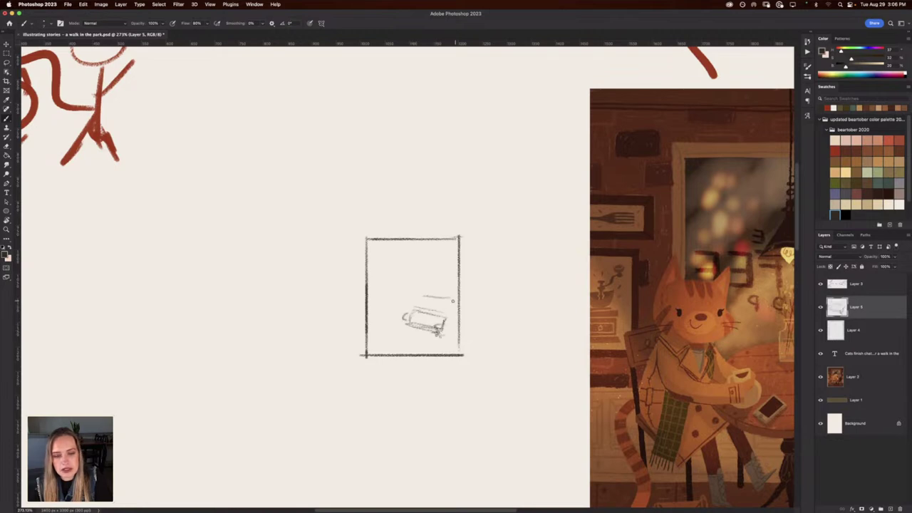
{"action": "mouse_move", "coordinate": [451, 299]}
{"action": "left_mouse_down"}
{"action": "mouse_move", "coordinate": [419, 299]}
{"action": "mouse_move", "coordinate": [454, 301]}
{"action": "mouse_move", "coordinate": [422, 297]}
{"action": "mouse_move", "coordinate": [452, 303]}
{"action": "mouse_move", "coordinate": [431, 310]}
{"action": "mouse_move", "coordinate": [452, 313]}
{"action": "mouse_move", "coordinate": [448, 330]}
{"action": "mouse_move", "coordinate": [453, 302]}
{"action": "mouse_move", "coordinate": [439, 288]}
{"action": "mouse_move", "coordinate": [437, 299]}
{"action": "mouse_move", "coordinate": [444, 301]}
{"action": "mouse_move", "coordinate": [435, 289]}
{"action": "mouse_move", "coordinate": [444, 288]}
{"action": "mouse_move", "coordinate": [433, 279]}
{"action": "mouse_move", "coordinate": [450, 297]}
{"action": "left_mouse_up"}
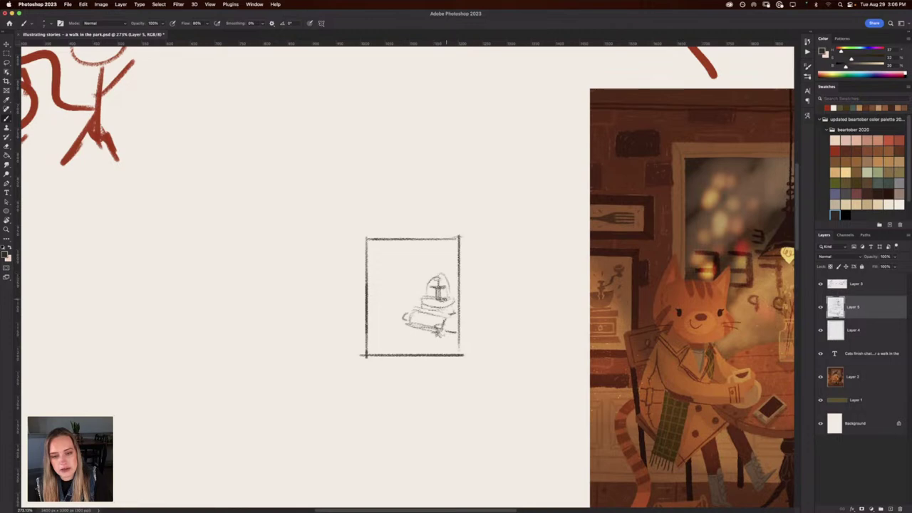
{"action": "mouse_move", "coordinate": [394, 346]}
{"action": "left_mouse_down"}
{"action": "mouse_move", "coordinate": [375, 338]}
{"action": "mouse_move", "coordinate": [374, 318]}
{"action": "mouse_move", "coordinate": [422, 301]}
{"action": "mouse_move", "coordinate": [403, 297]}
{"action": "mouse_move", "coordinate": [410, 288]}
{"action": "mouse_move", "coordinate": [385, 307]}
{"action": "mouse_move", "coordinate": [412, 289]}
{"action": "mouse_move", "coordinate": [381, 298]}
{"action": "mouse_move", "coordinate": [401, 325]}
{"action": "mouse_move", "coordinate": [409, 312]}
{"action": "mouse_move", "coordinate": [389, 313]}
{"action": "mouse_move", "coordinate": [409, 335]}
{"action": "mouse_move", "coordinate": [393, 332]}
{"action": "mouse_move", "coordinate": [416, 302]}
{"action": "mouse_move", "coordinate": [416, 311]}
{"action": "mouse_move", "coordinate": [380, 323]}
{"action": "mouse_move", "coordinate": [396, 342]}
{"action": "mouse_move", "coordinate": [375, 335]}
{"action": "left_mouse_up"}
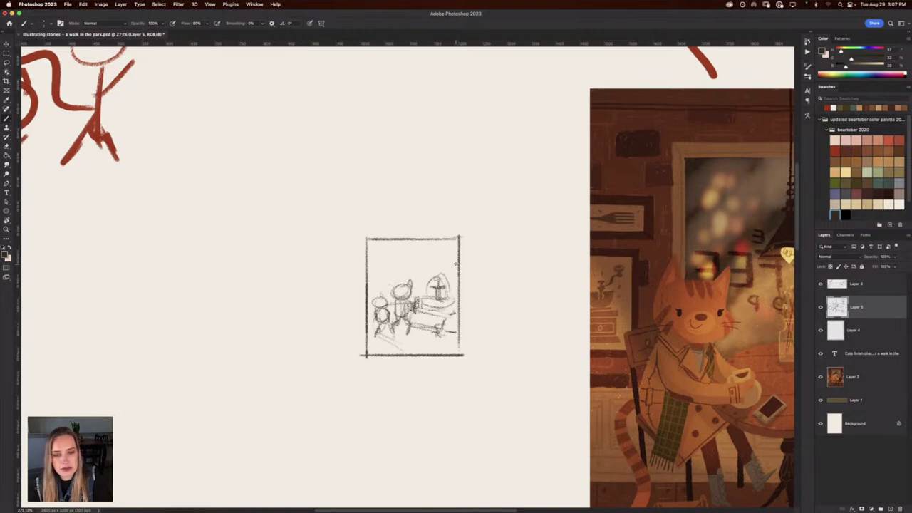
Sketch rounded trees with branching trunks on both sides of the thumbnail, behind the cats and the fountain.
{"action": "mouse_move", "coordinate": [456, 264]}
{"action": "left_mouse_down"}
{"action": "mouse_move", "coordinate": [439, 249]}
{"action": "mouse_move", "coordinate": [433, 273]}
{"action": "mouse_move", "coordinate": [448, 260]}
{"action": "left_mouse_up"}
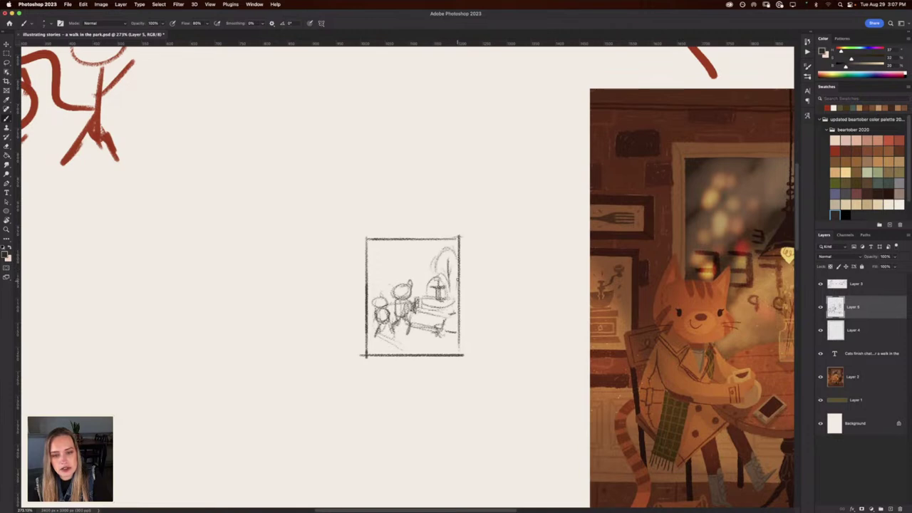
{"action": "mouse_move", "coordinate": [370, 288]}
{"action": "left_mouse_down"}
{"action": "mouse_move", "coordinate": [366, 257]}
{"action": "mouse_move", "coordinate": [398, 275]}
{"action": "mouse_move", "coordinate": [384, 253]}
{"action": "mouse_move", "coordinate": [375, 256]}
{"action": "mouse_move", "coordinate": [394, 263]}
{"action": "mouse_move", "coordinate": [381, 271]}
{"action": "mouse_move", "coordinate": [428, 273]}
{"action": "left_mouse_up"}
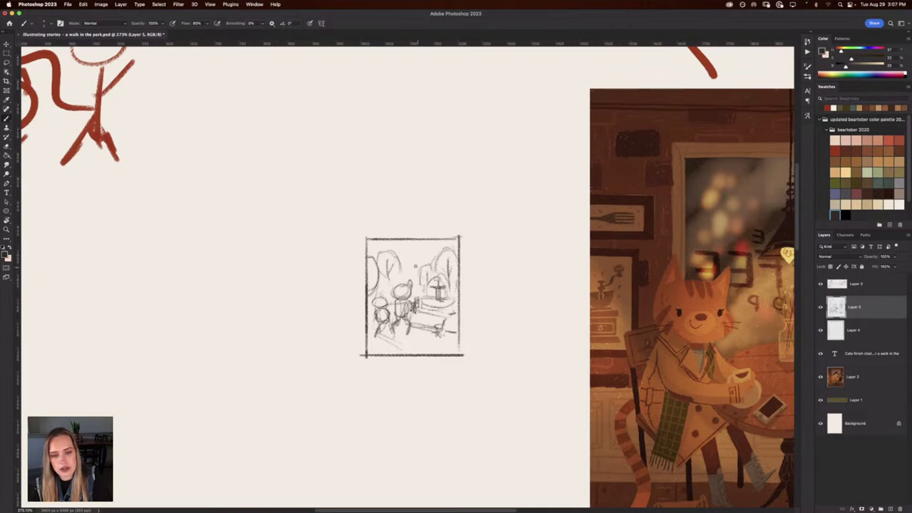
{"action": "mouse_move", "coordinate": [401, 259]}
{"action": "left_mouse_down"}
{"action": "mouse_move", "coordinate": [417, 271]}
{"action": "mouse_move", "coordinate": [408, 276]}
{"action": "left_mouse_up"}
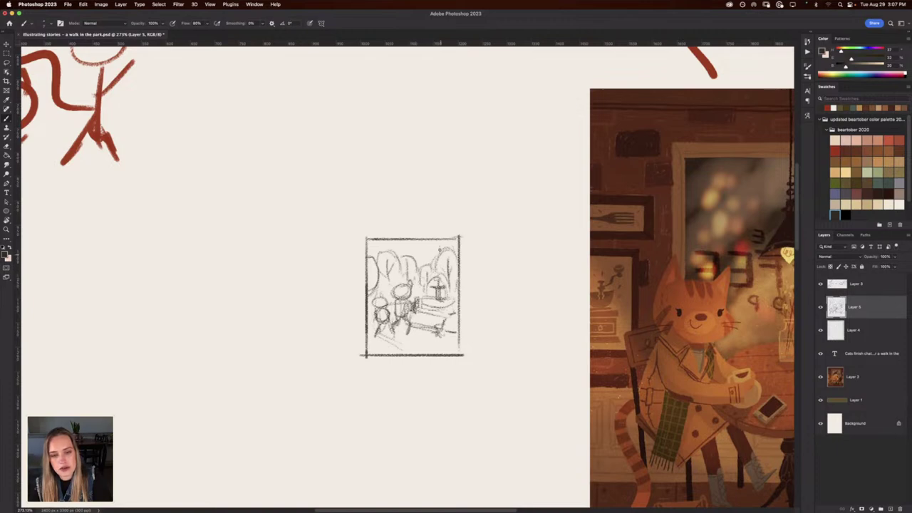
Sketch a crescent moon and a skyline of blocky city buildings above the thumbnail's trees, and refine the outlines near the right-hand trees.
{"action": "mouse_move", "coordinate": [439, 249]}
{"action": "left_mouse_down"}
{"action": "mouse_move", "coordinate": [427, 246]}
{"action": "mouse_move", "coordinate": [427, 264]}
{"action": "left_mouse_up"}
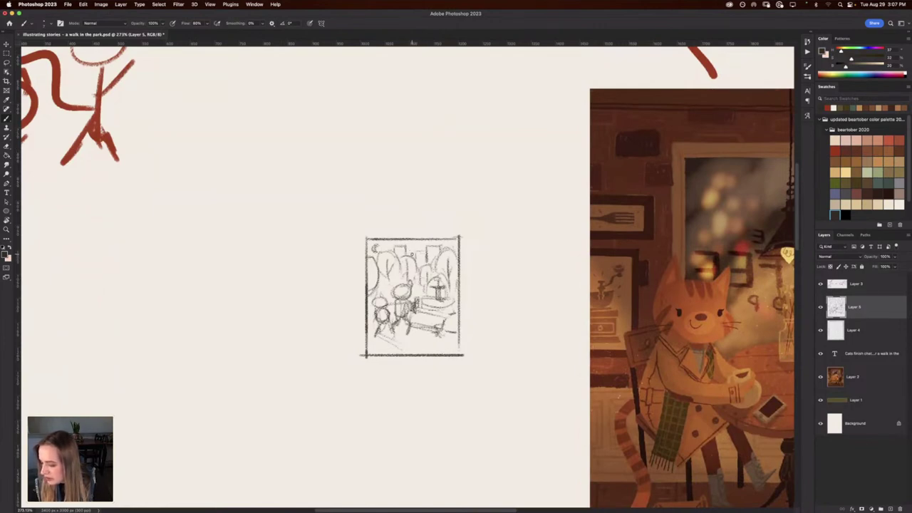
{"action": "key", "text": "shift+8"}
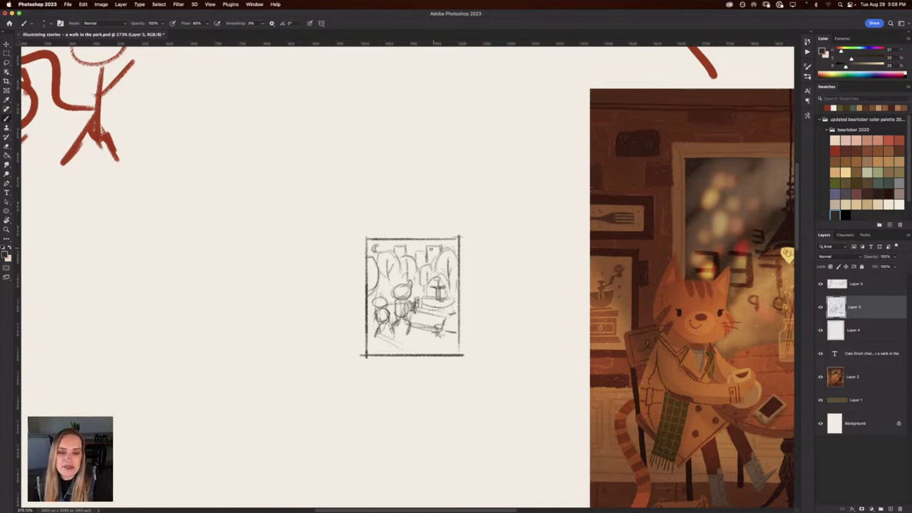
{"action": "left_click_drag", "start_coordinate": [442, 247], "coordinate": [426, 247]}
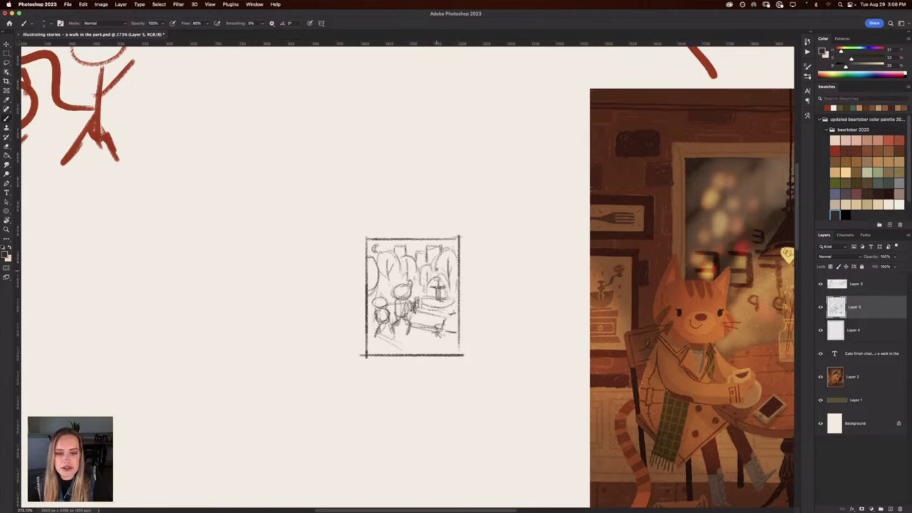
{"action": "left_click_drag", "start_coordinate": [439, 258], "coordinate": [443, 265]}
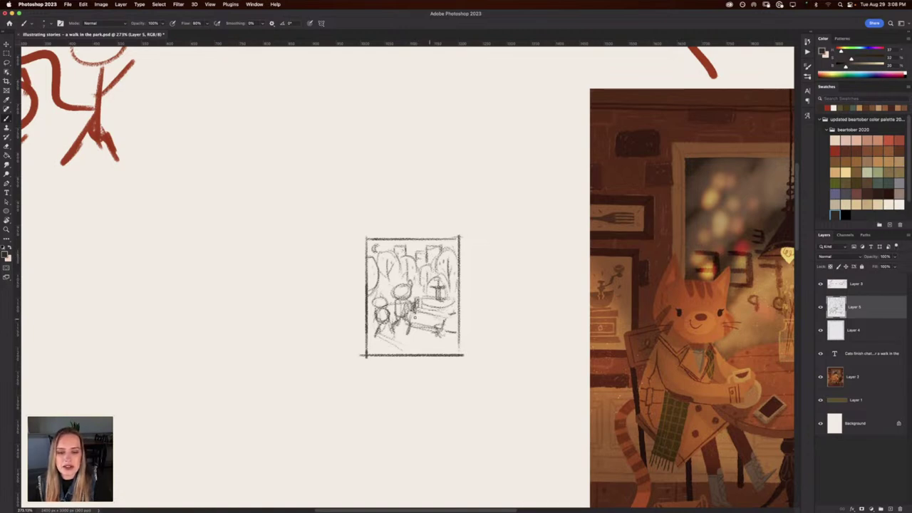
Darken the bench and fountain lines in the thumbnail, and strengthen the path edge in front of the cats.
{"action": "mouse_move", "coordinate": [414, 317]}
{"action": "left_mouse_down"}
{"action": "mouse_move", "coordinate": [442, 324]}
{"action": "mouse_move", "coordinate": [436, 317]}
{"action": "left_mouse_up"}
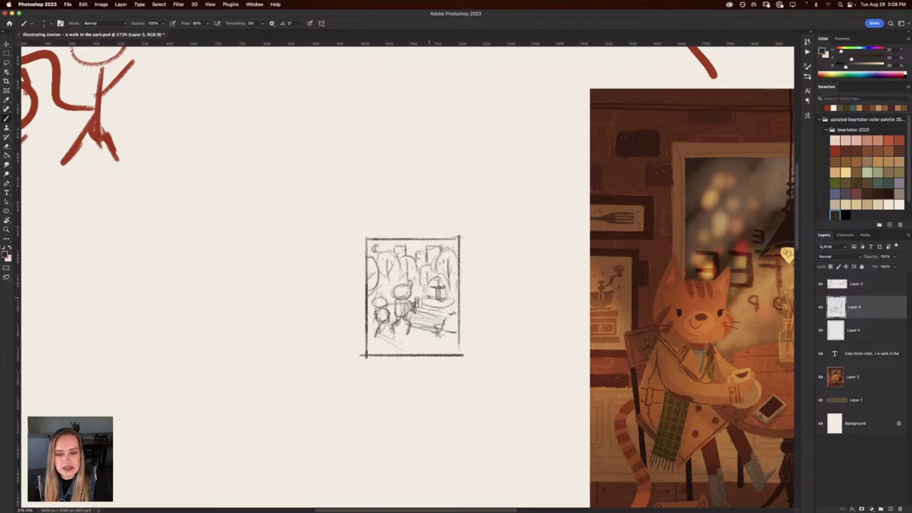
{"action": "left_click_drag", "start_coordinate": [429, 280], "coordinate": [428, 302]}
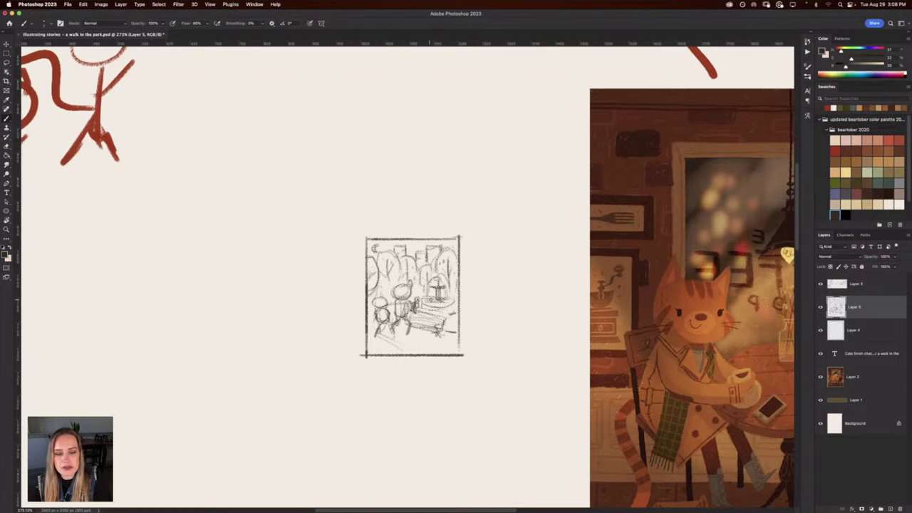
{"action": "mouse_move", "coordinate": [454, 307]}
{"action": "left_mouse_down"}
{"action": "mouse_move", "coordinate": [424, 302]}
{"action": "mouse_move", "coordinate": [455, 302]}
{"action": "left_mouse_up"}
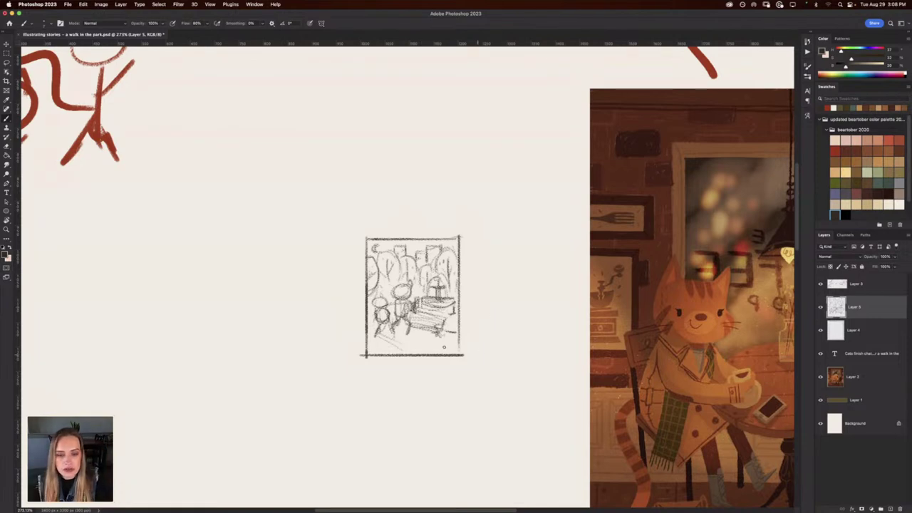
{"action": "left_click_drag", "start_coordinate": [438, 327], "coordinate": [446, 316]}
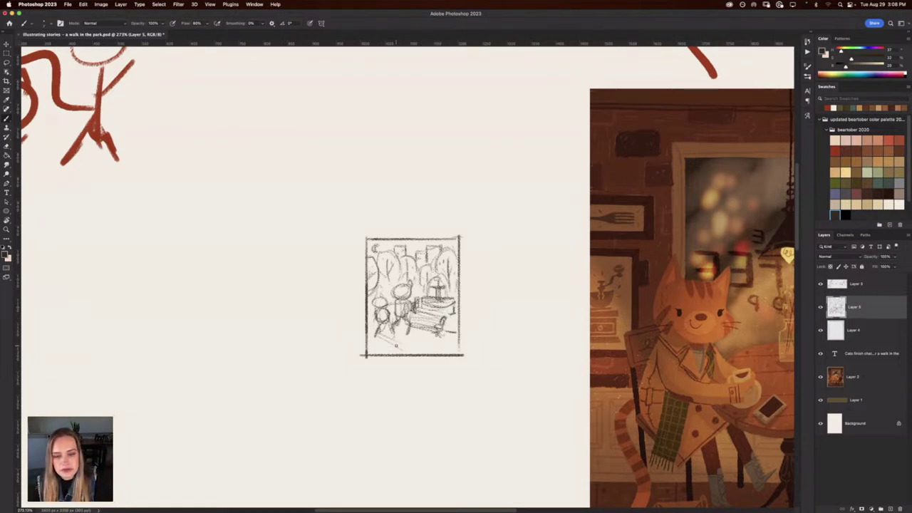
{"action": "mouse_move", "coordinate": [403, 349]}
{"action": "left_mouse_down"}
{"action": "mouse_move", "coordinate": [372, 337]}
{"action": "mouse_move", "coordinate": [392, 351]}
{"action": "mouse_move", "coordinate": [371, 311]}
{"action": "left_mouse_up"}
Erase the taller cat's rough legs in the thumbnail and redraw them in a wide walking stride.
{"action": "key", "text": "e"}
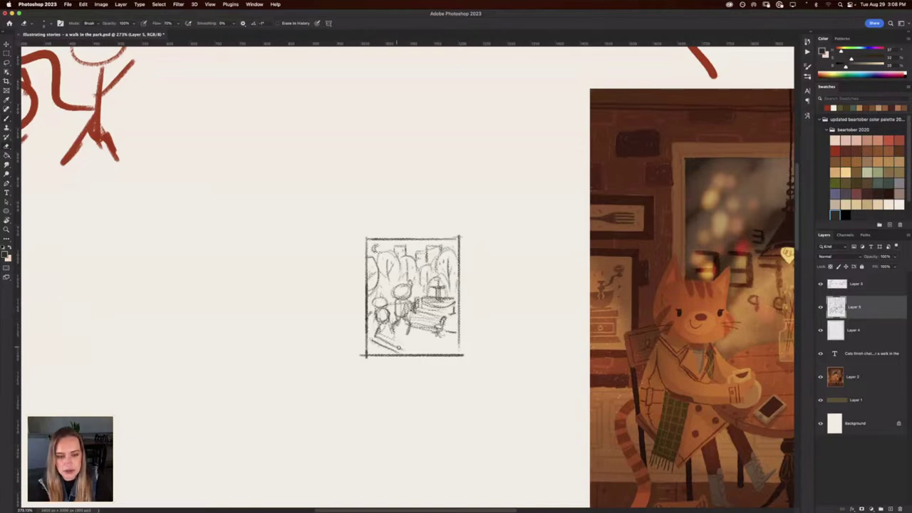
{"action": "left_click_drag", "start_coordinate": [402, 349], "coordinate": [380, 338]}
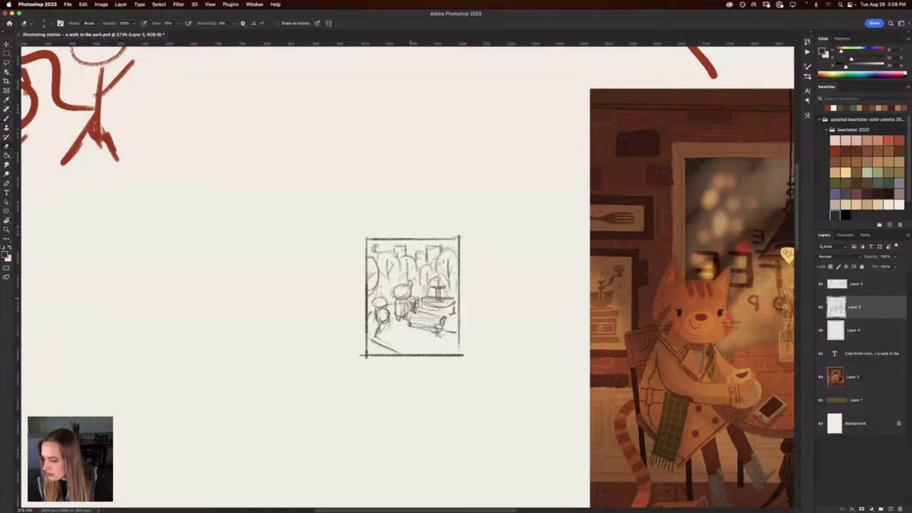
{"action": "key", "text": "b"}
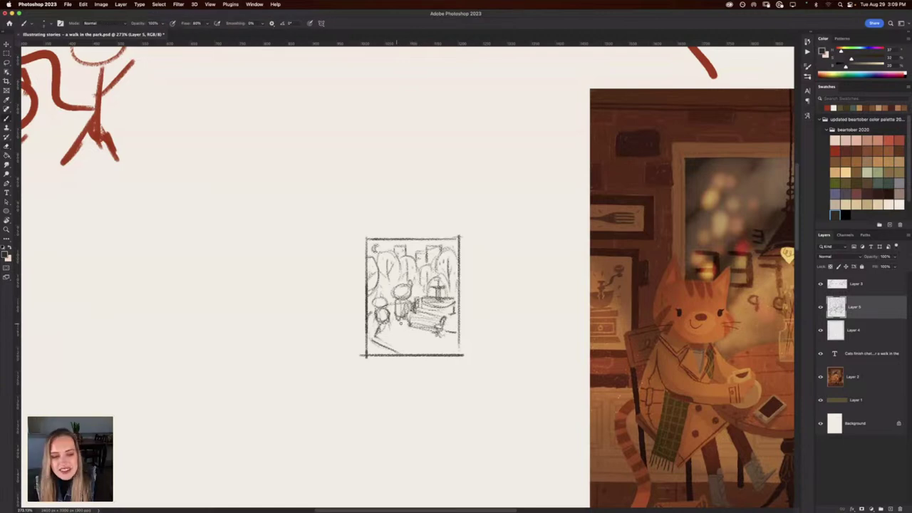
{"action": "left_click_drag", "start_coordinate": [415, 329], "coordinate": [406, 320]}
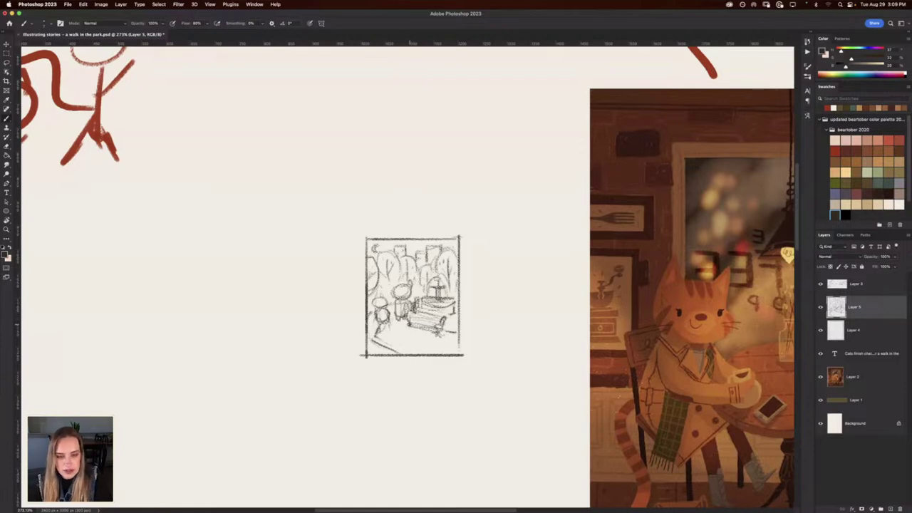
{"action": "mouse_move", "coordinate": [405, 318]}
{"action": "left_mouse_down"}
{"action": "mouse_move", "coordinate": [415, 336]}
{"action": "mouse_move", "coordinate": [397, 327]}
{"action": "mouse_move", "coordinate": [394, 334]}
{"action": "mouse_move", "coordinate": [402, 321]}
{"action": "mouse_move", "coordinate": [413, 335]}
{"action": "mouse_move", "coordinate": [392, 330]}
{"action": "left_mouse_up"}
{"action": "key", "text": "super+z"}
{"action": "key", "text": "super+z"}
{"action": "left_click_drag", "start_coordinate": [399, 316], "coordinate": [390, 330]}
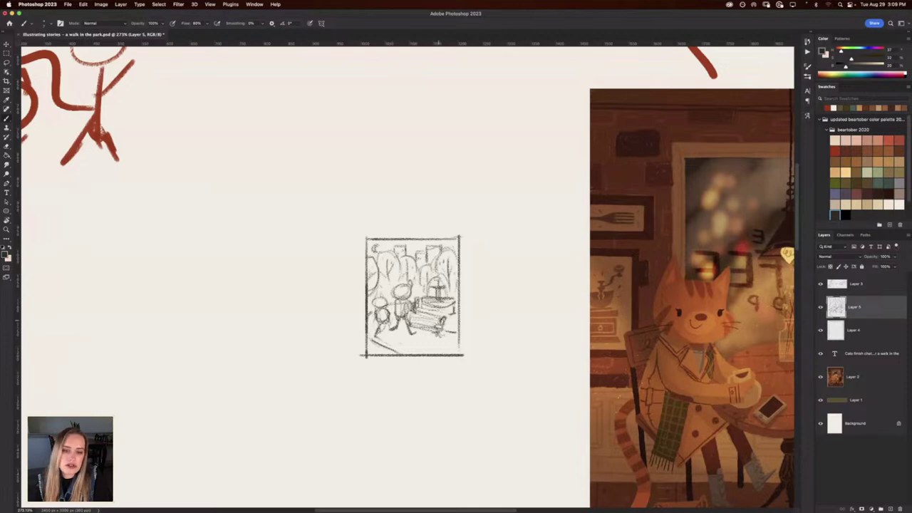
Darken the bench outline and redraw both cats' heads with bolder outlines and pointed ears.
{"action": "mouse_move", "coordinate": [451, 313]}
{"action": "left_mouse_down"}
{"action": "mouse_move", "coordinate": [441, 327]}
{"action": "mouse_move", "coordinate": [421, 310]}
{"action": "mouse_move", "coordinate": [416, 331]}
{"action": "mouse_move", "coordinate": [407, 325]}
{"action": "left_mouse_up"}
{"action": "left_click_drag", "start_coordinate": [413, 308], "coordinate": [408, 318]}
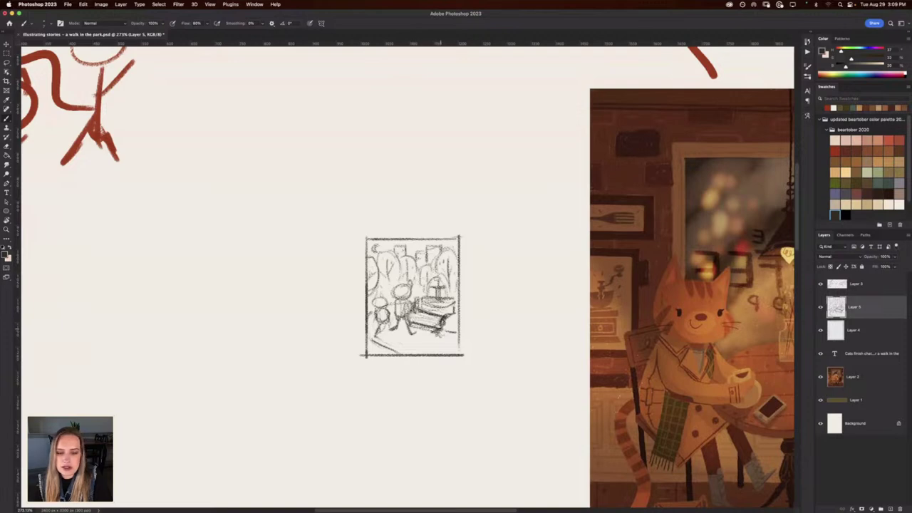
{"action": "mouse_move", "coordinate": [395, 288]}
{"action": "left_mouse_down"}
{"action": "mouse_move", "coordinate": [405, 298]}
{"action": "mouse_move", "coordinate": [396, 299]}
{"action": "mouse_move", "coordinate": [406, 296]}
{"action": "mouse_move", "coordinate": [382, 305]}
{"action": "mouse_move", "coordinate": [375, 297]}
{"action": "mouse_move", "coordinate": [389, 286]}
{"action": "left_mouse_up"}
{"action": "left_click_drag", "start_coordinate": [372, 295], "coordinate": [374, 288]}
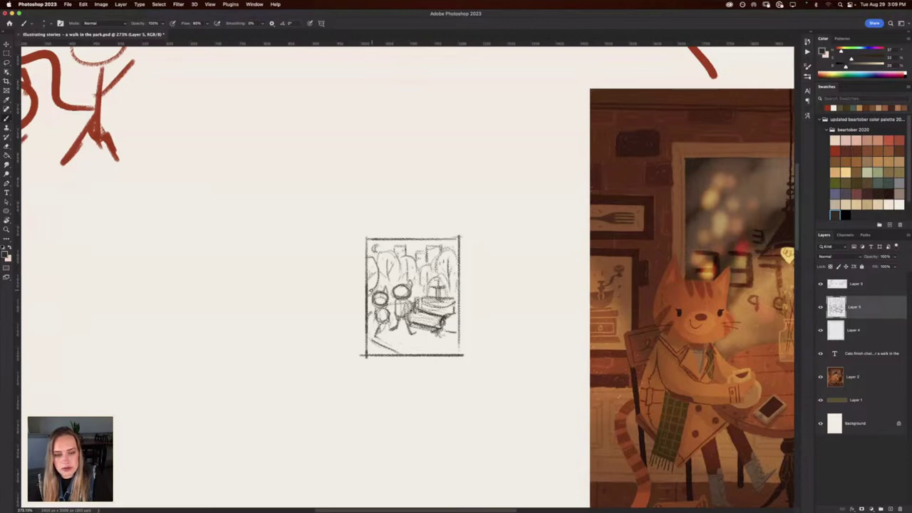
{"action": "left_click_drag", "start_coordinate": [384, 290], "coordinate": [389, 298]}
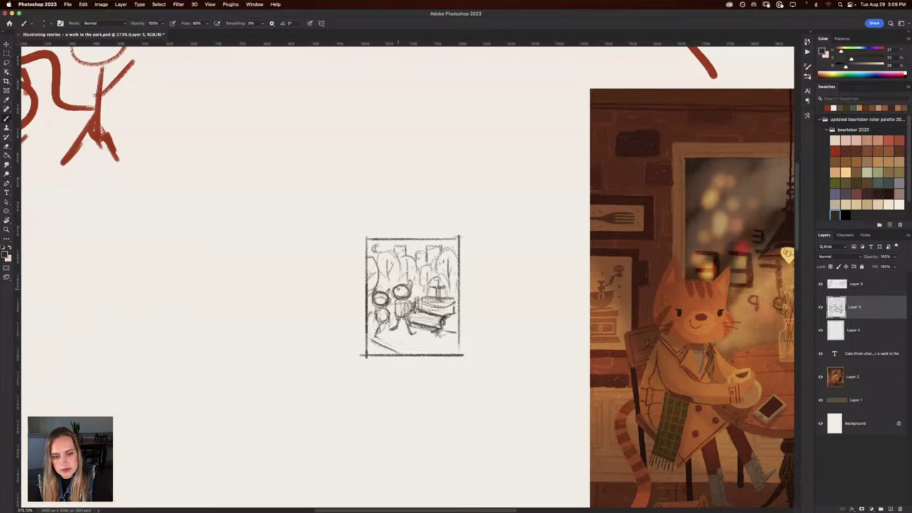
{"action": "mouse_move", "coordinate": [406, 288]}
{"action": "left_mouse_down"}
{"action": "mouse_move", "coordinate": [396, 284]}
{"action": "mouse_move", "coordinate": [396, 312]}
{"action": "mouse_move", "coordinate": [409, 314]}
{"action": "mouse_move", "coordinate": [405, 297]}
{"action": "mouse_move", "coordinate": [383, 322]}
{"action": "mouse_move", "coordinate": [387, 307]}
{"action": "left_mouse_up"}
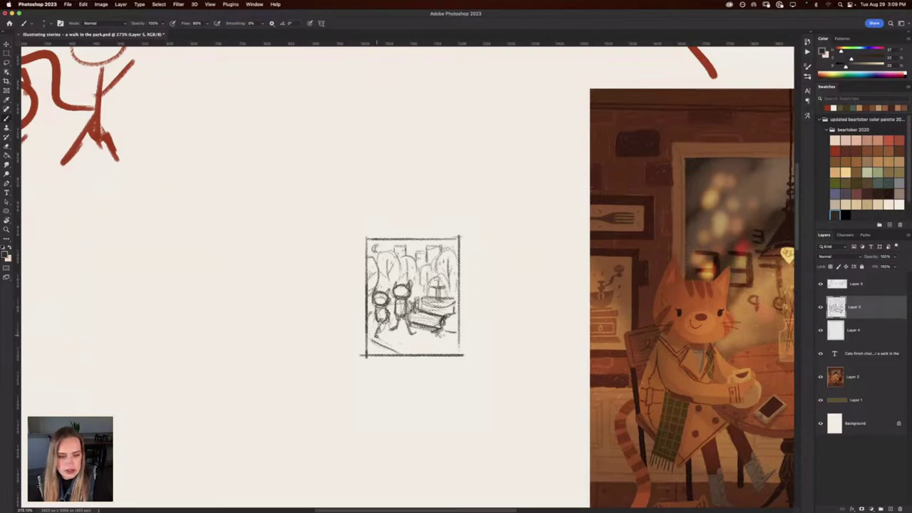
Erase the smaller cat's rough legs in the thumbnail and redraw them in a walking pose.
{"action": "key", "text": "e"}
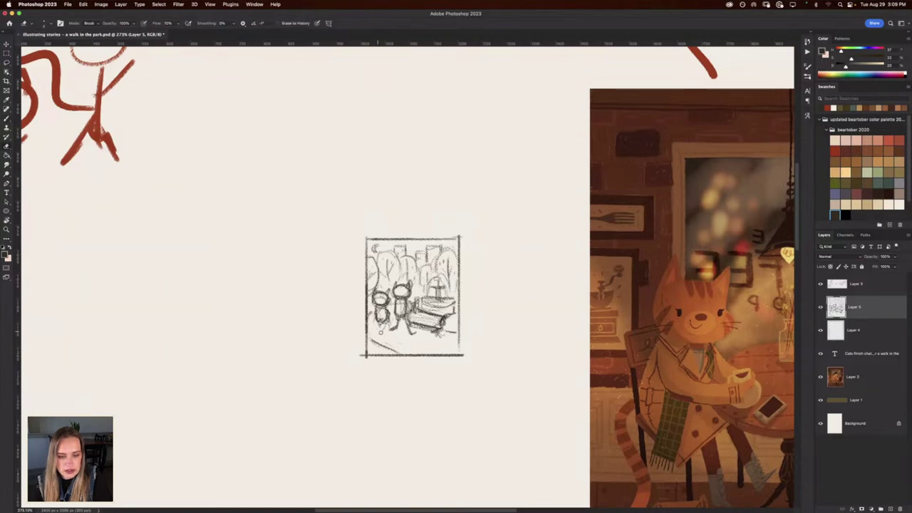
{"action": "left_click_drag", "start_coordinate": [387, 326], "coordinate": [376, 318]}
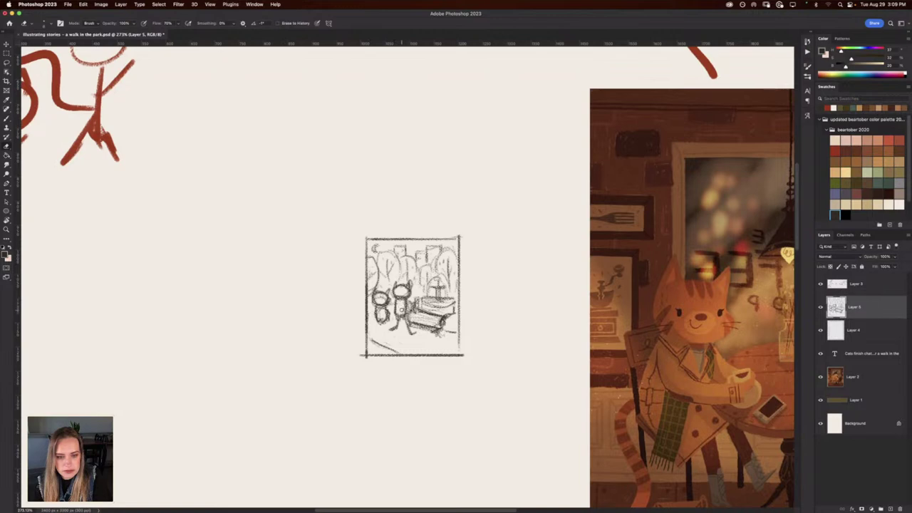
{"action": "key", "text": "b"}
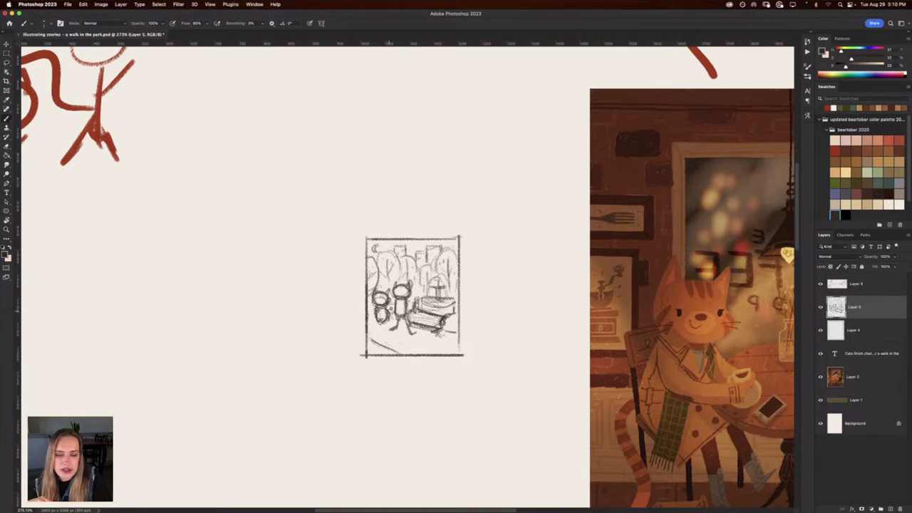
{"action": "left_click_drag", "start_coordinate": [387, 320], "coordinate": [396, 337]}
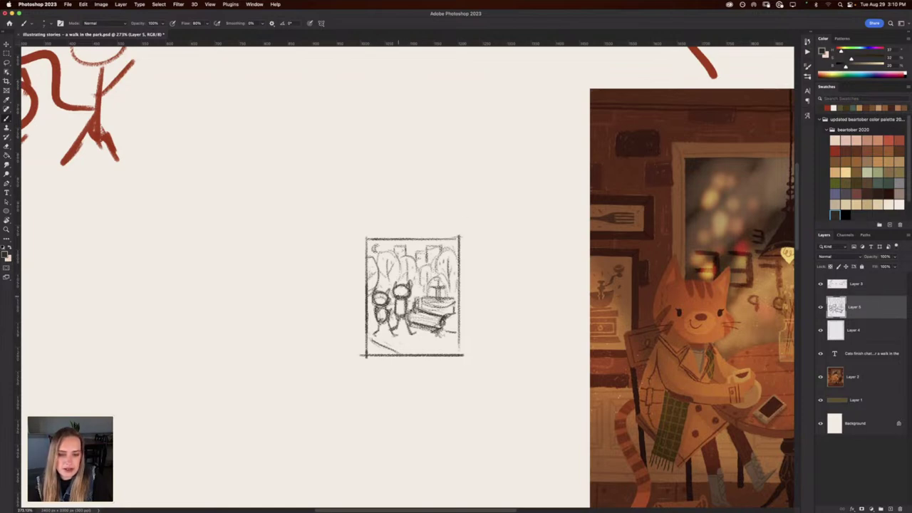
Duplicate the thumbnail sketch layer, hide the copy as a backup and select the original layer.
{"action": "left_click_drag", "start_coordinate": [449, 305], "coordinate": [274, 296]}
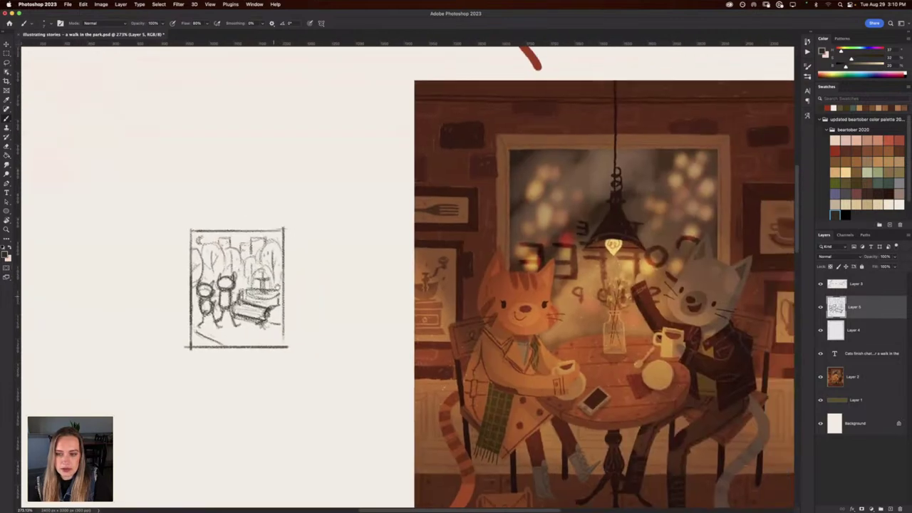
{"action": "scroll", "coordinate": [285, 271], "scroll_direction": "down", "scroll_amount": 3}
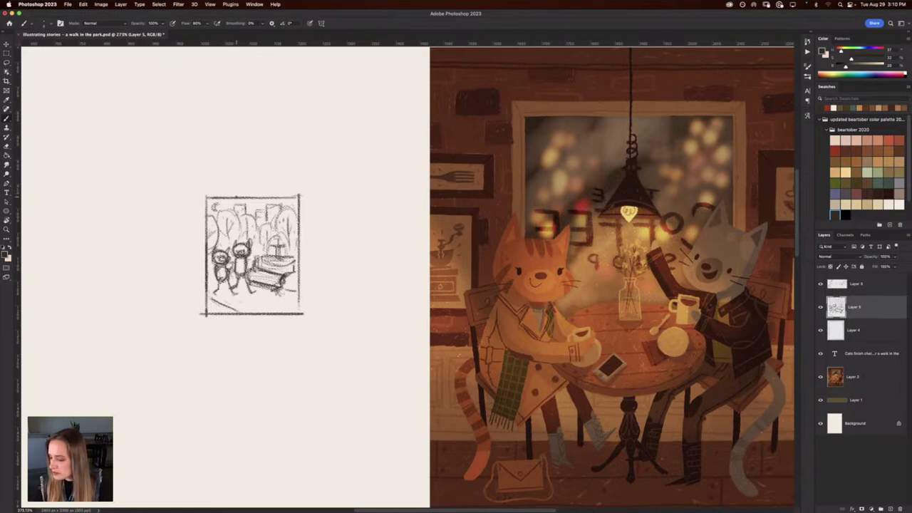
{"action": "left_click_drag", "start_coordinate": [404, 277], "coordinate": [195, 263]}
{"action": "left_click_drag", "start_coordinate": [196, 263], "coordinate": [342, 234]}
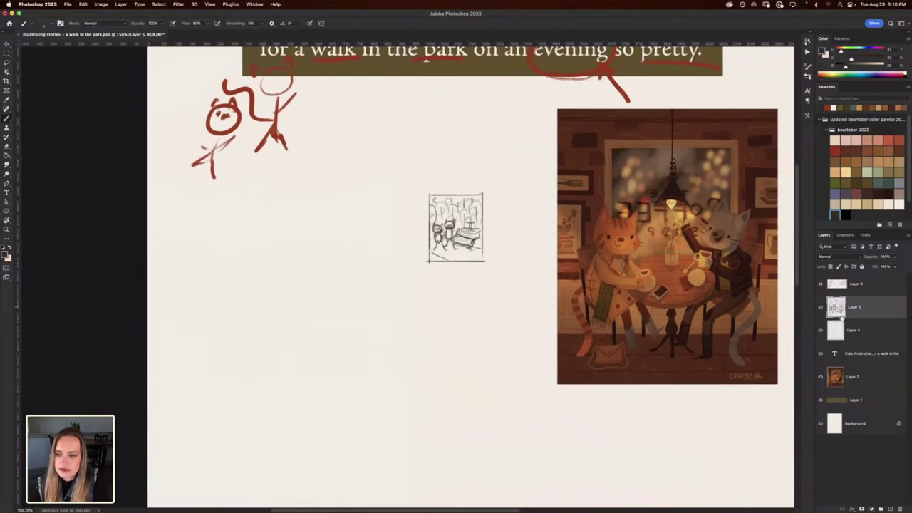
{"action": "left_click_drag", "start_coordinate": [879, 318], "coordinate": [891, 509]}
{"action": "left_click", "coordinate": [821, 308]}
{"action": "left_click", "coordinate": [859, 331]}
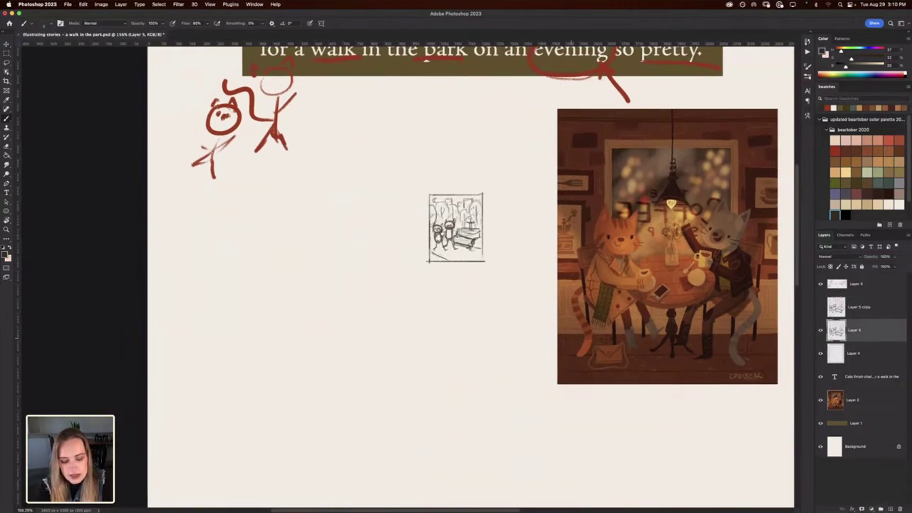
Scale the original thumbnail sketch up to fill the space beside the reference illustration, and hide the small frame layer.
{"action": "key", "text": "super+t"}
{"action": "left_click_drag", "start_coordinate": [430, 261], "coordinate": [197, 510]}
{"action": "mouse_move", "coordinate": [265, 364]}
{"action": "left_mouse_down"}
{"action": "mouse_move", "coordinate": [312, 300]}
{"action": "mouse_move", "coordinate": [315, 319]}
{"action": "left_mouse_up"}
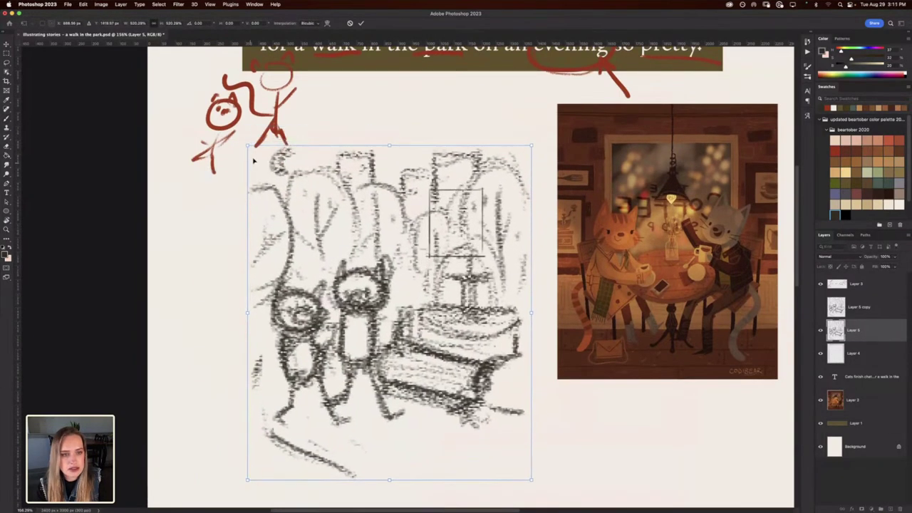
{"action": "left_click_drag", "start_coordinate": [248, 146], "coordinate": [230, 126]}
{"action": "key", "text": "Return"}
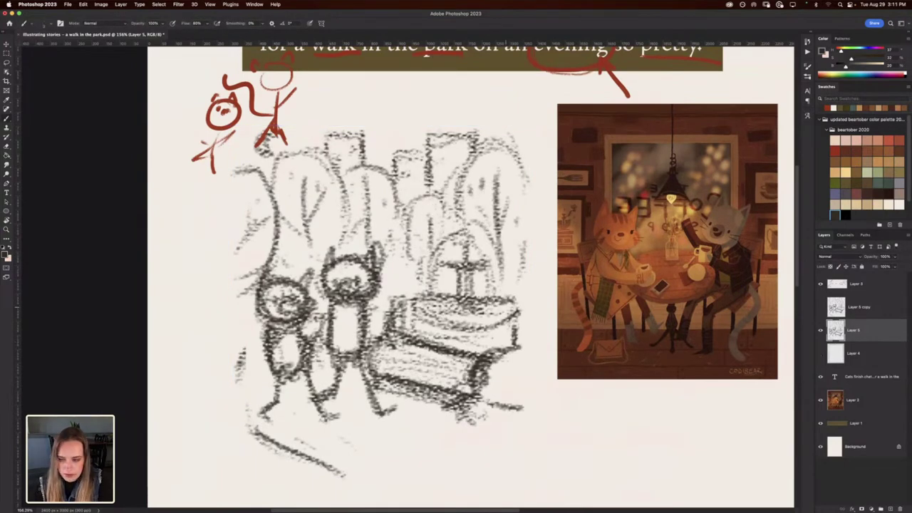
Lower the enlarged sketch layer's opacity to 21% so it serves as a faint guide.
{"action": "left_click", "coordinate": [896, 257]}
{"action": "left_click_drag", "start_coordinate": [892, 269], "coordinate": [869, 267]}
{"action": "scroll", "coordinate": [378, 260], "scroll_direction": "down", "scroll_amount": 2}
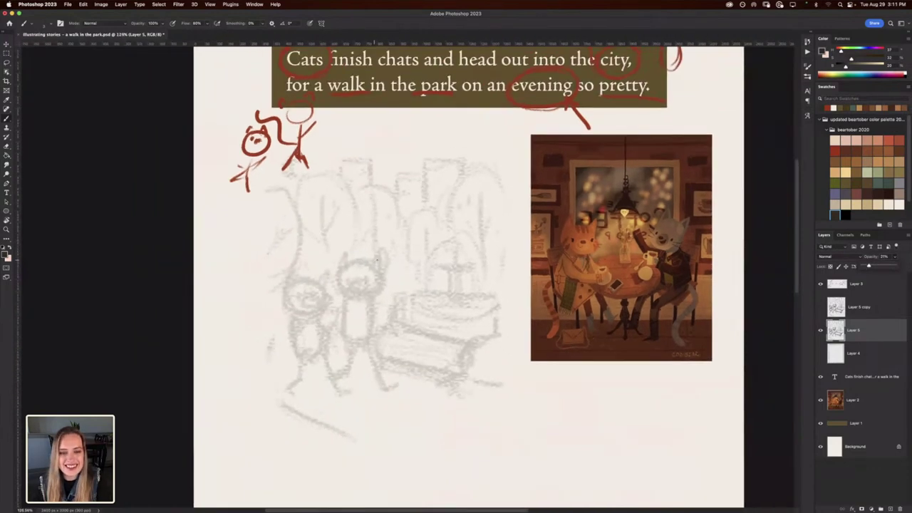
{"action": "scroll", "coordinate": [378, 258], "scroll_direction": "up", "scroll_amount": 1}
{"action": "scroll", "coordinate": [385, 246], "scroll_direction": "down", "scroll_amount": 1}
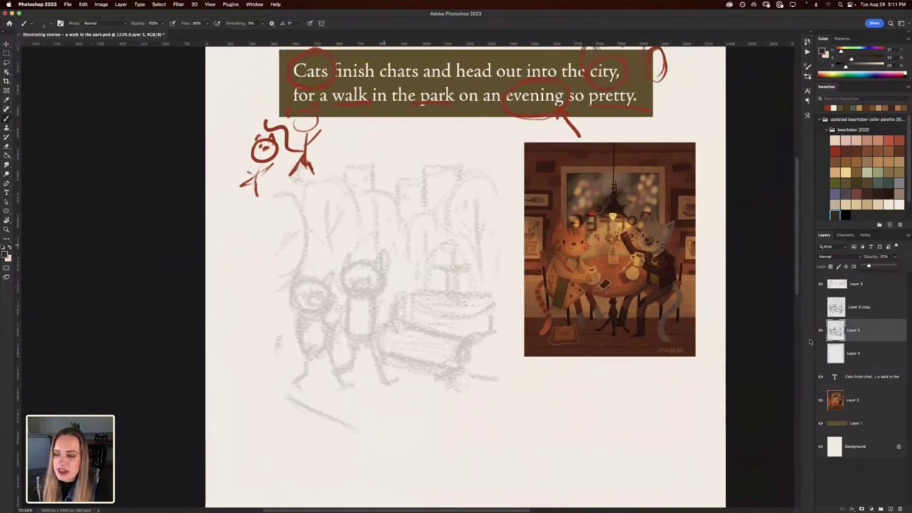
On a new layer above the faded sketch, draw the fountain's pedestal, upper bowl and two arcs of water.
{"action": "left_click", "coordinate": [888, 509]}
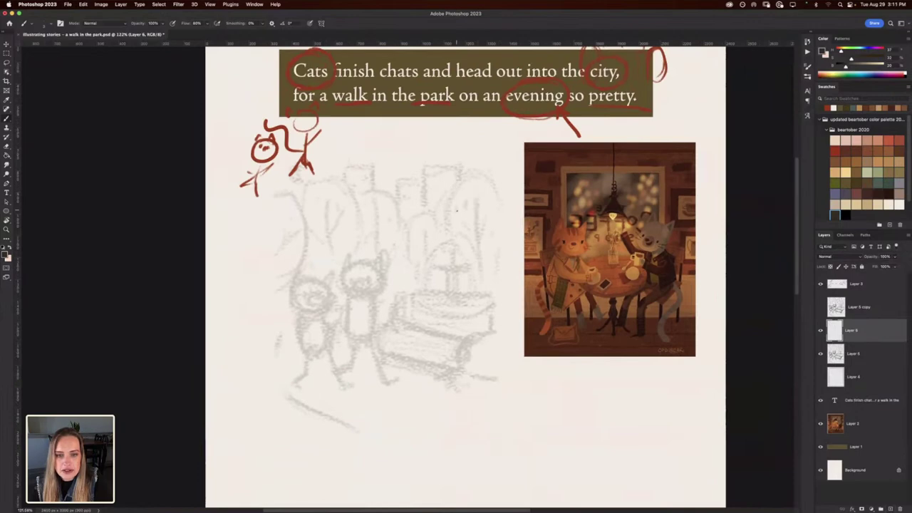
{"action": "scroll", "coordinate": [456, 209], "scroll_direction": "down", "scroll_amount": 1}
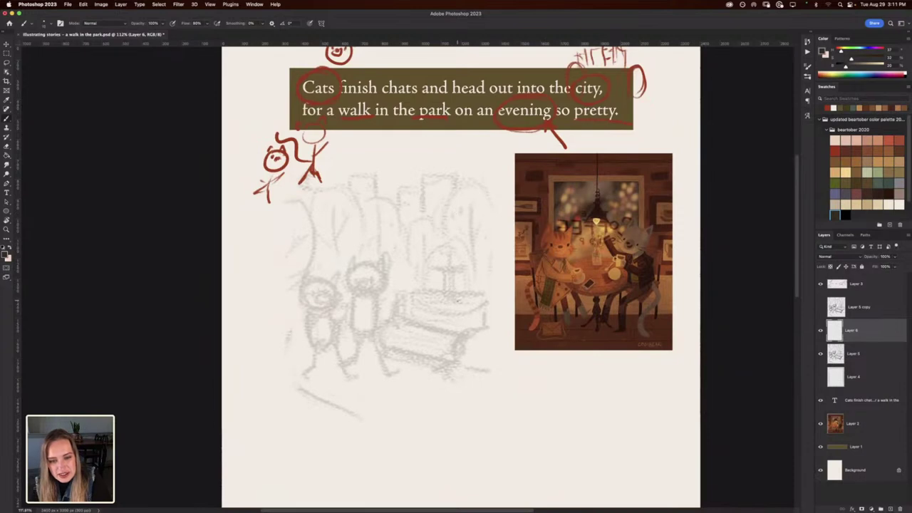
{"action": "mouse_move", "coordinate": [456, 275]}
{"action": "left_mouse_down"}
{"action": "mouse_move", "coordinate": [456, 292]}
{"action": "mouse_move", "coordinate": [436, 299]}
{"action": "mouse_move", "coordinate": [462, 273]}
{"action": "mouse_move", "coordinate": [432, 271]}
{"action": "mouse_move", "coordinate": [463, 269]}
{"action": "mouse_move", "coordinate": [450, 272]}
{"action": "mouse_move", "coordinate": [448, 250]}
{"action": "mouse_move", "coordinate": [415, 297]}
{"action": "left_mouse_up"}
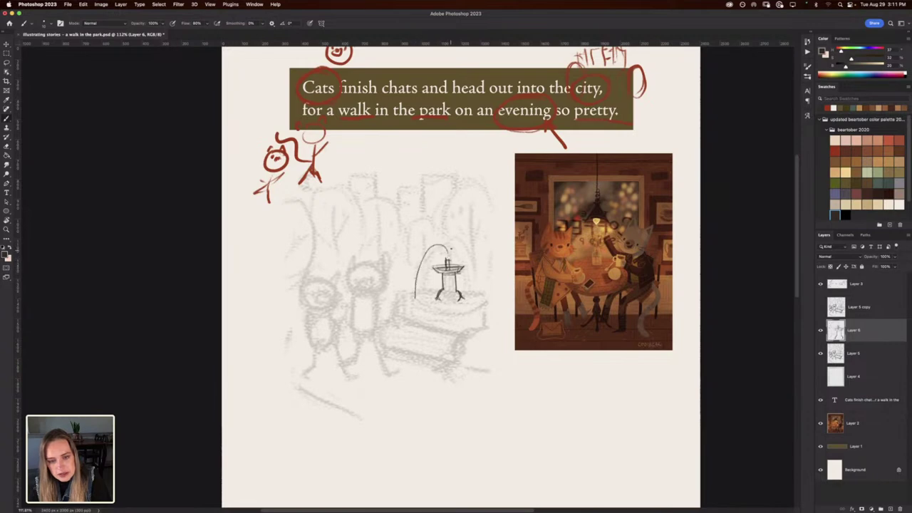
{"action": "mouse_move", "coordinate": [448, 245]}
{"action": "left_mouse_down"}
{"action": "mouse_move", "coordinate": [468, 251]}
{"action": "mouse_move", "coordinate": [476, 298]}
{"action": "left_mouse_up"}
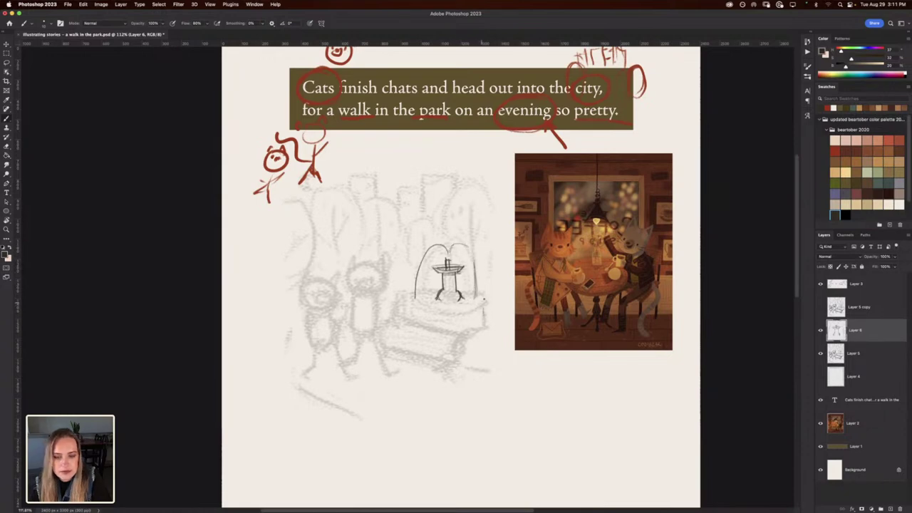
With the canvas rotated, draw the back rim of the fountain basin and redraw the pedestal's base with flared sides.
{"action": "key", "text": "r"}
{"action": "mouse_move", "coordinate": [278, 291]}
{"action": "left_mouse_down"}
{"action": "mouse_move", "coordinate": [266, 322]}
{"action": "mouse_move", "coordinate": [300, 362]}
{"action": "left_mouse_up"}
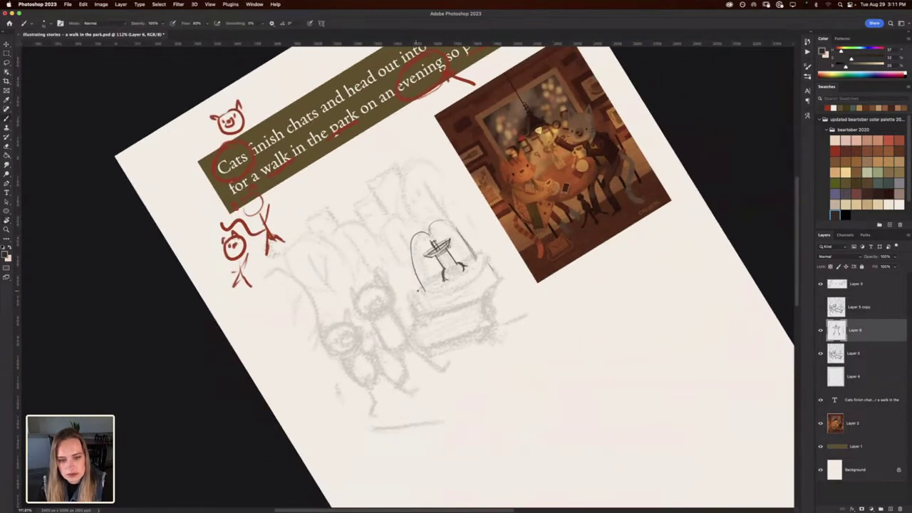
{"action": "left_click_drag", "start_coordinate": [413, 294], "coordinate": [441, 277]}
{"action": "key", "text": "e"}
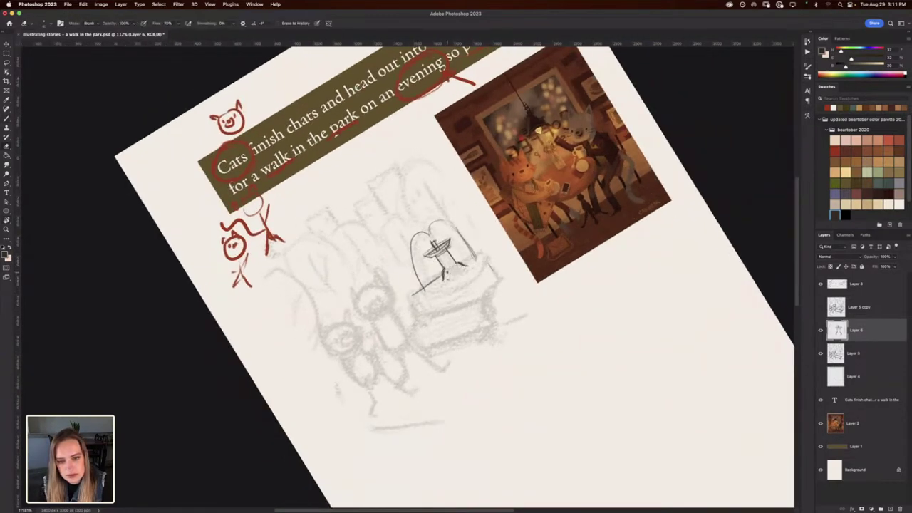
{"action": "key", "text": "b"}
{"action": "mouse_move", "coordinate": [464, 262]}
{"action": "left_mouse_down"}
{"action": "mouse_move", "coordinate": [444, 279]}
{"action": "mouse_move", "coordinate": [467, 266]}
{"action": "left_mouse_up"}
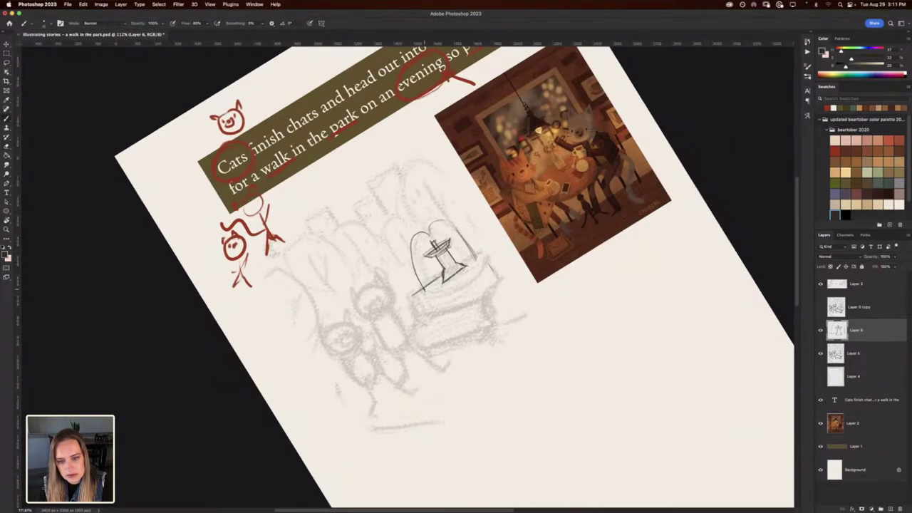
Draw the basin's curved front rim with a second parallel line, and rotate the canvas back to nearly upright.
{"action": "mouse_move", "coordinate": [412, 295]}
{"action": "left_mouse_down"}
{"action": "mouse_move", "coordinate": [449, 290]}
{"action": "mouse_move", "coordinate": [483, 253]}
{"action": "mouse_move", "coordinate": [469, 285]}
{"action": "mouse_move", "coordinate": [429, 296]}
{"action": "mouse_move", "coordinate": [484, 286]}
{"action": "left_mouse_up"}
{"action": "key", "text": "r"}
{"action": "key", "text": "b"}
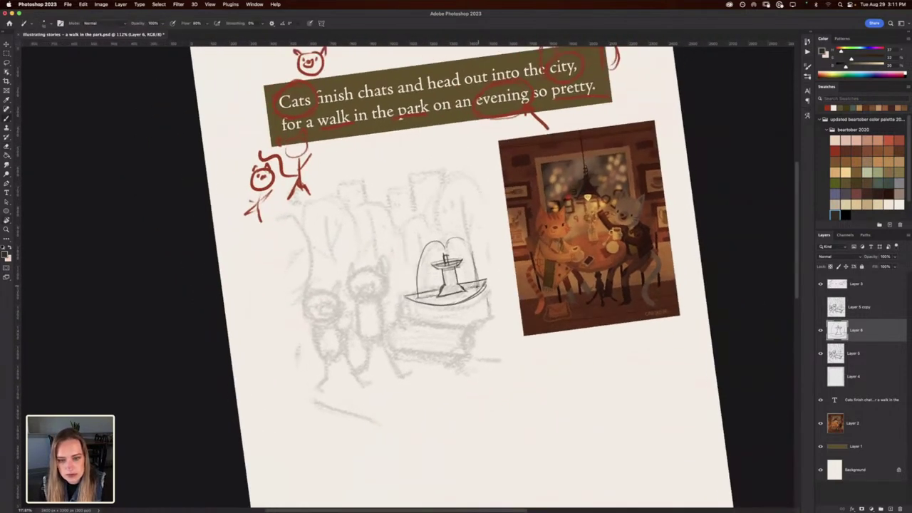
{"action": "left_click_drag", "start_coordinate": [418, 299], "coordinate": [480, 286]}
{"action": "key", "text": "r"}
{"action": "left_click_drag", "start_coordinate": [258, 264], "coordinate": [263, 236]}
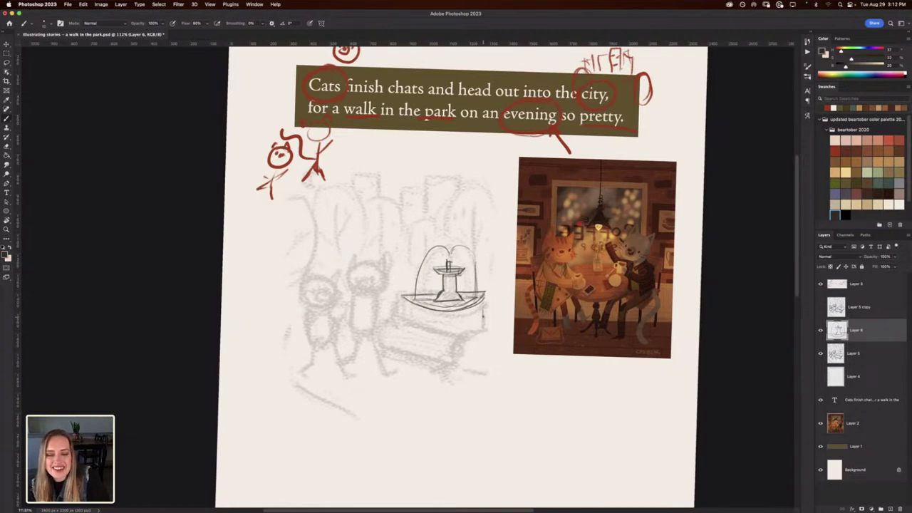
Draw the fountain basin's vertical side walls and start its lower edge, undoing the stray last stroke.
{"action": "left_click_drag", "start_coordinate": [483, 307], "coordinate": [484, 324]}
{"action": "left_click_drag", "start_coordinate": [403, 300], "coordinate": [404, 316]}
{"action": "mouse_move", "coordinate": [482, 324]}
{"action": "left_mouse_down"}
{"action": "mouse_move", "coordinate": [450, 326]}
{"action": "mouse_move", "coordinate": [474, 324]}
{"action": "mouse_move", "coordinate": [458, 350]}
{"action": "mouse_move", "coordinate": [468, 334]}
{"action": "left_mouse_up"}
{"action": "key", "text": "super+z"}
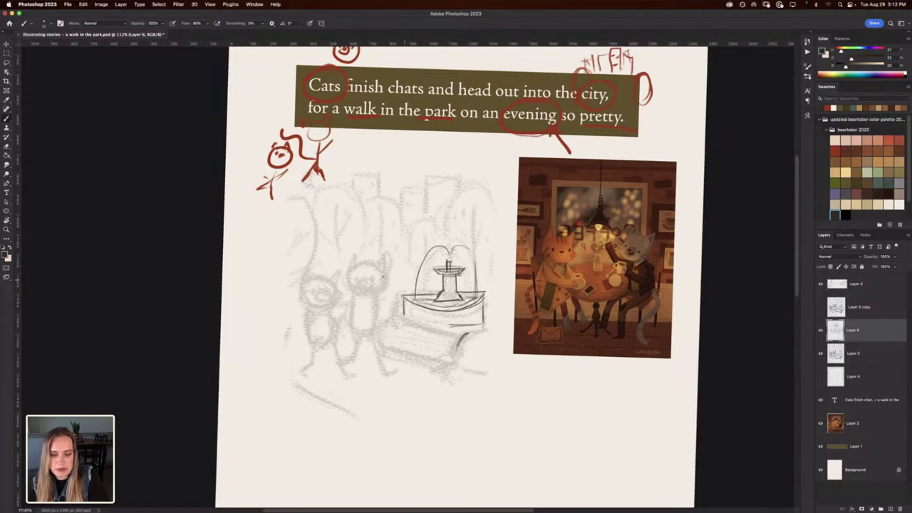
With the canvas rotated, draw the outline of a park bench in front of the fountain, with a curled backrest edge and slanted seat.
{"action": "key", "text": "r"}
{"action": "left_click_drag", "start_coordinate": [200, 298], "coordinate": [199, 268]}
{"action": "left_click_drag", "start_coordinate": [454, 336], "coordinate": [386, 318]}
{"action": "mouse_move", "coordinate": [439, 353]}
{"action": "left_mouse_down"}
{"action": "mouse_move", "coordinate": [389, 332]}
{"action": "mouse_move", "coordinate": [398, 335]}
{"action": "left_mouse_up"}
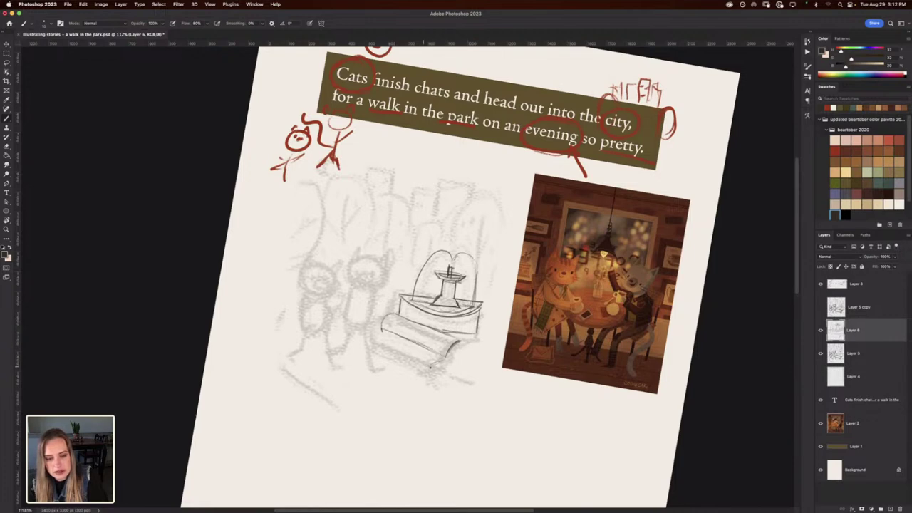
{"action": "mouse_move", "coordinate": [424, 362]}
{"action": "left_mouse_down"}
{"action": "mouse_move", "coordinate": [369, 328]}
{"action": "mouse_move", "coordinate": [368, 336]}
{"action": "mouse_move", "coordinate": [430, 367]}
{"action": "left_mouse_up"}
{"action": "mouse_move", "coordinate": [431, 366]}
{"action": "left_mouse_down"}
{"action": "mouse_move", "coordinate": [449, 360]}
{"action": "mouse_move", "coordinate": [453, 335]}
{"action": "mouse_move", "coordinate": [395, 314]}
{"action": "mouse_move", "coordinate": [385, 328]}
{"action": "mouse_move", "coordinate": [397, 310]}
{"action": "mouse_move", "coordinate": [342, 313]}
{"action": "mouse_move", "coordinate": [338, 280]}
{"action": "mouse_move", "coordinate": [396, 208]}
{"action": "left_mouse_up"}
With the canvas rotated, add parallel slat lines along the bench, and rotate the canvas back to nearly upright.
{"action": "key", "text": "r"}
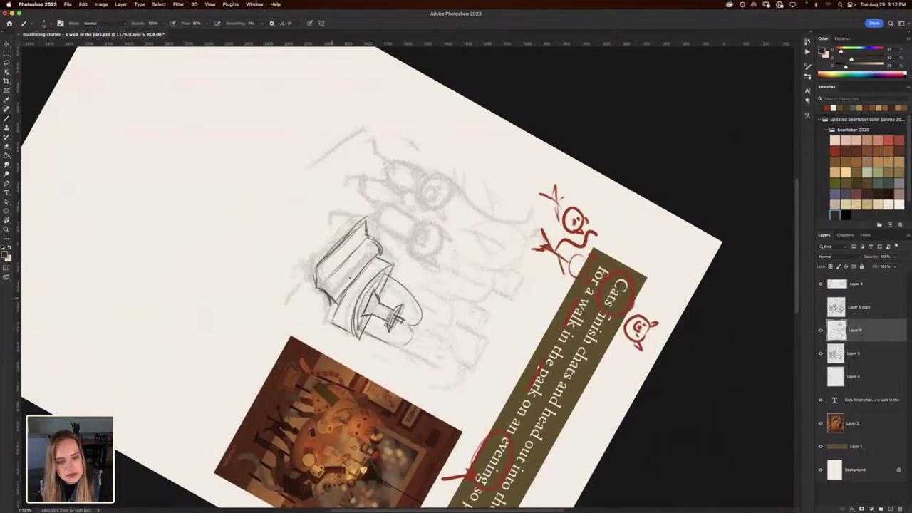
{"action": "left_click_drag", "start_coordinate": [332, 298], "coordinate": [375, 250]}
{"action": "left_click_drag", "start_coordinate": [330, 292], "coordinate": [375, 242]}
{"action": "mouse_move", "coordinate": [332, 284]}
{"action": "left_mouse_down"}
{"action": "mouse_move", "coordinate": [359, 255]}
{"action": "mouse_move", "coordinate": [366, 225]}
{"action": "left_mouse_up"}
{"action": "key", "text": "r"}
{"action": "mouse_move", "coordinate": [255, 244]}
{"action": "left_mouse_down"}
{"action": "mouse_move", "coordinate": [248, 261]}
{"action": "mouse_move", "coordinate": [382, 432]}
{"action": "mouse_move", "coordinate": [510, 376]}
{"action": "left_mouse_up"}
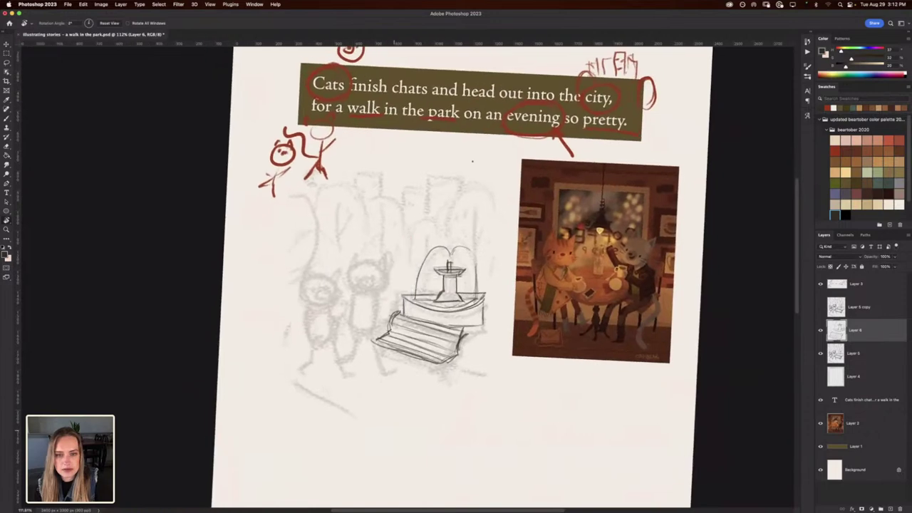
Draw three rectangular skyline buildings above the trees, undo the outlined stars between them and mark the stars as small dots.
{"action": "mouse_move", "coordinate": [462, 186]}
{"action": "left_mouse_down"}
{"action": "mouse_move", "coordinate": [462, 175]}
{"action": "mouse_move", "coordinate": [428, 219]}
{"action": "left_mouse_up"}
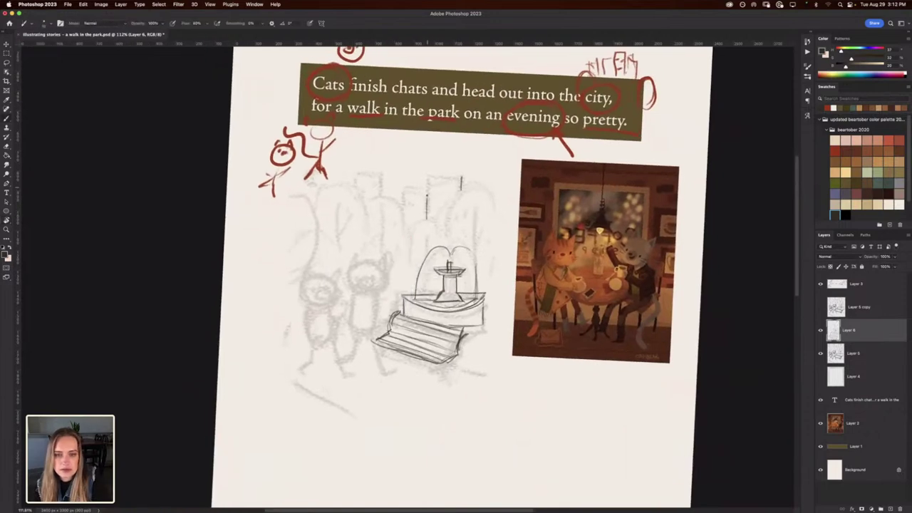
{"action": "mouse_move", "coordinate": [428, 179]}
{"action": "left_mouse_down"}
{"action": "mouse_move", "coordinate": [428, 217]}
{"action": "mouse_move", "coordinate": [460, 174]}
{"action": "mouse_move", "coordinate": [404, 188]}
{"action": "mouse_move", "coordinate": [402, 214]}
{"action": "mouse_move", "coordinate": [381, 170]}
{"action": "mouse_move", "coordinate": [354, 171]}
{"action": "mouse_move", "coordinate": [355, 188]}
{"action": "left_mouse_up"}
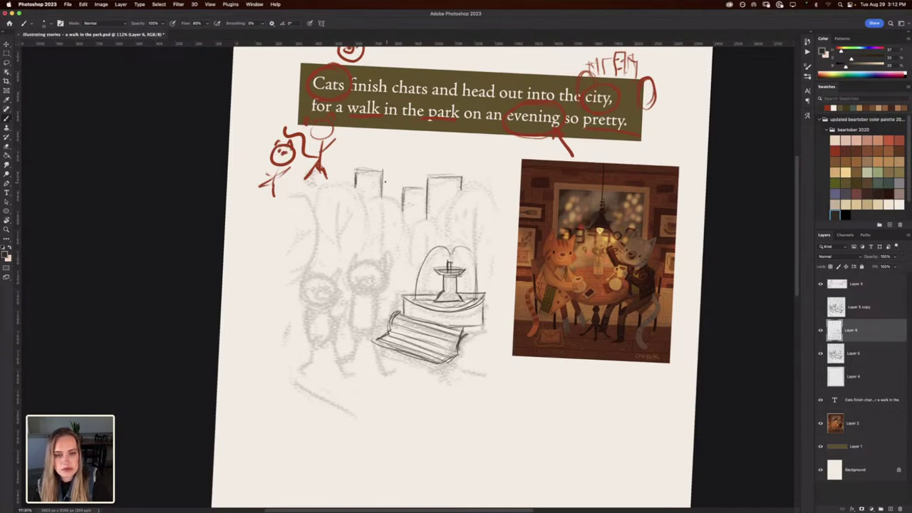
{"action": "left_click_drag", "start_coordinate": [394, 178], "coordinate": [418, 180]}
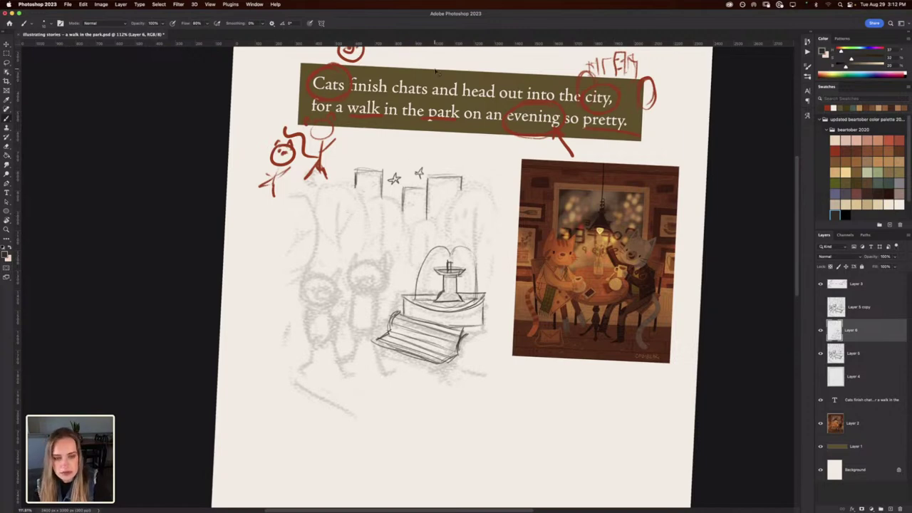
{"action": "key", "text": "super+z"}
{"action": "key", "text": "super+z"}
{"action": "key", "text": "super+z"}
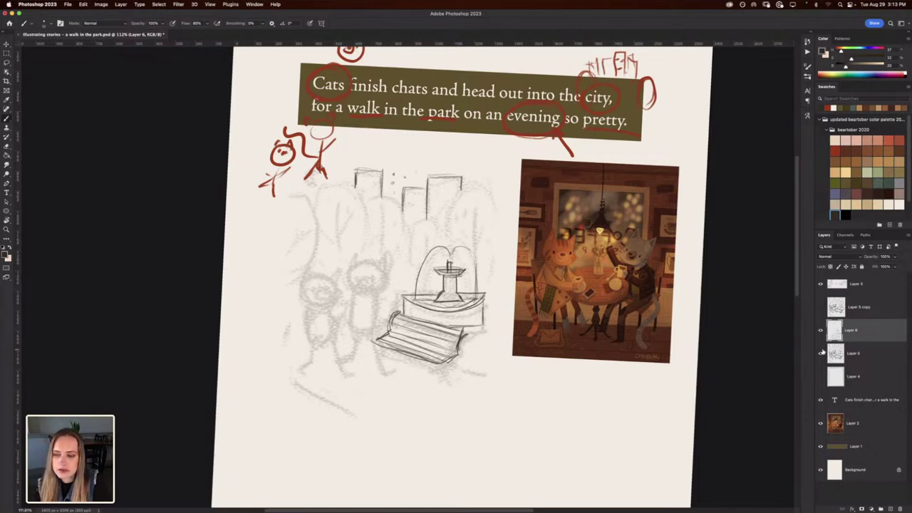
Hide the layer with the red annotations and draw a crescent moon in the sky beside the skyline.
{"action": "left_click", "coordinate": [821, 284]}
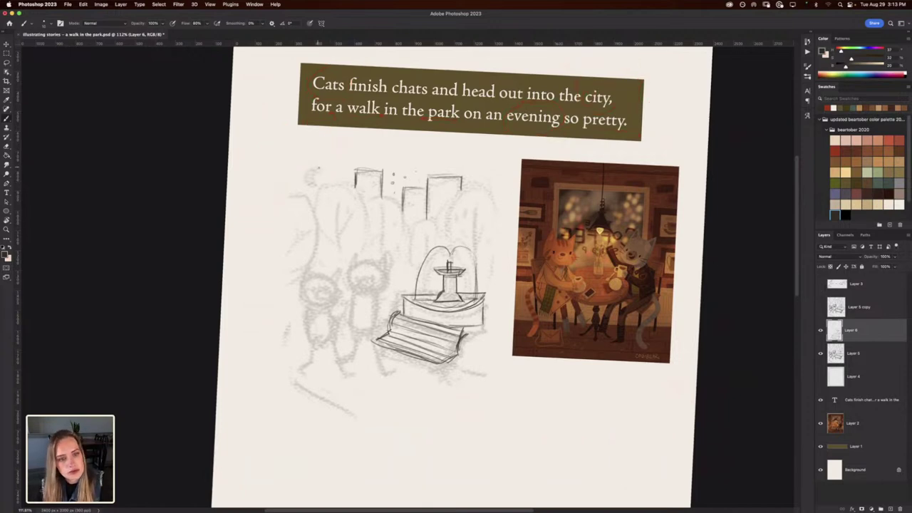
{"action": "mouse_move", "coordinate": [318, 168]}
{"action": "left_mouse_down"}
{"action": "mouse_move", "coordinate": [305, 182]}
{"action": "mouse_move", "coordinate": [315, 188]}
{"action": "mouse_move", "coordinate": [314, 172]}
{"action": "left_mouse_up"}
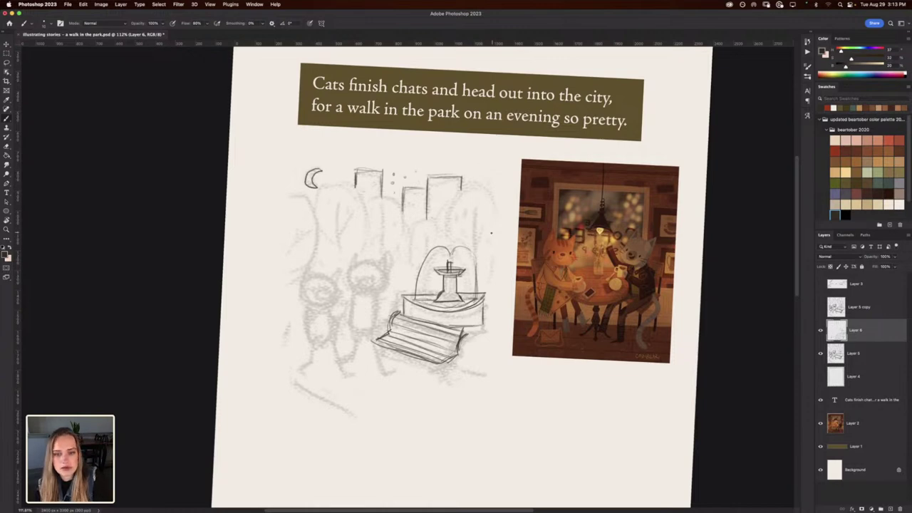
Draw the tall tree behind the fountain with a rounded crown, a vertical trunk and forked branches.
{"action": "mouse_move", "coordinate": [489, 194]}
{"action": "left_mouse_down"}
{"action": "mouse_move", "coordinate": [498, 219]}
{"action": "mouse_move", "coordinate": [496, 201]}
{"action": "left_mouse_up"}
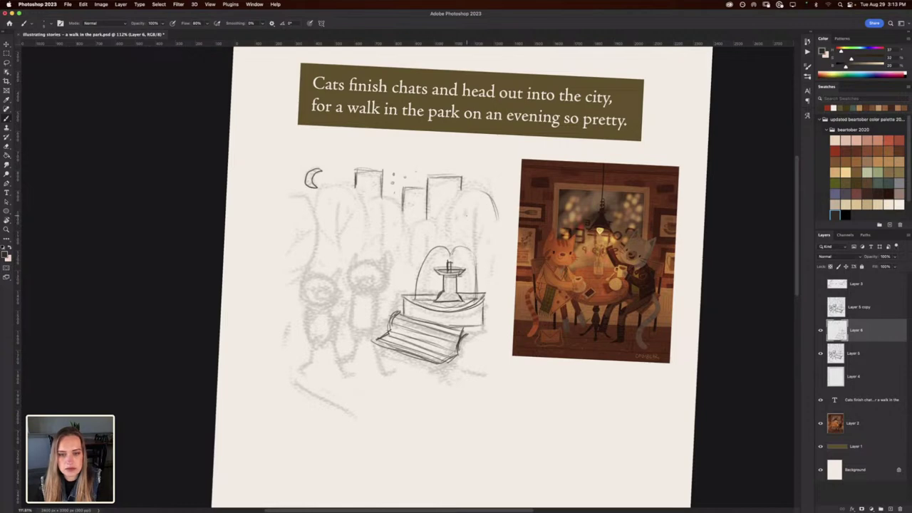
{"action": "key", "text": "super+minus"}
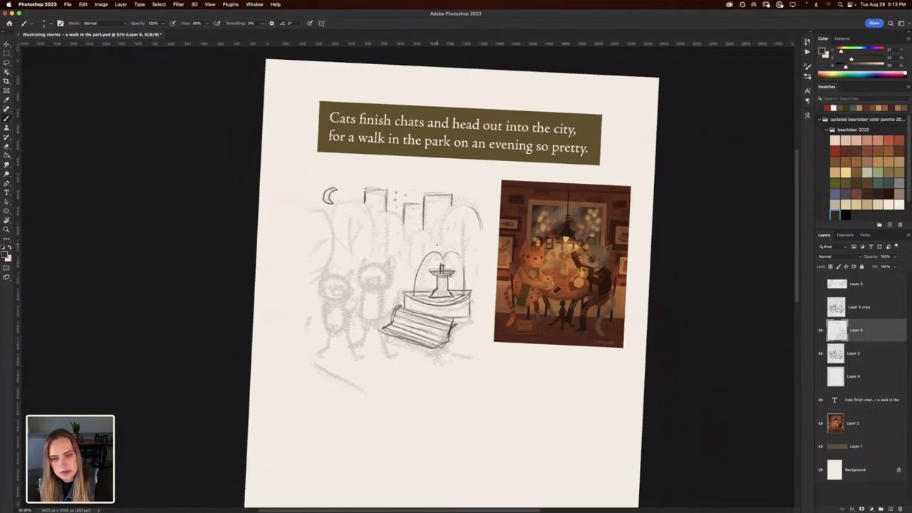
{"action": "mouse_move", "coordinate": [439, 245]}
{"action": "left_mouse_down"}
{"action": "mouse_move", "coordinate": [447, 212]}
{"action": "mouse_move", "coordinate": [466, 209]}
{"action": "left_mouse_up"}
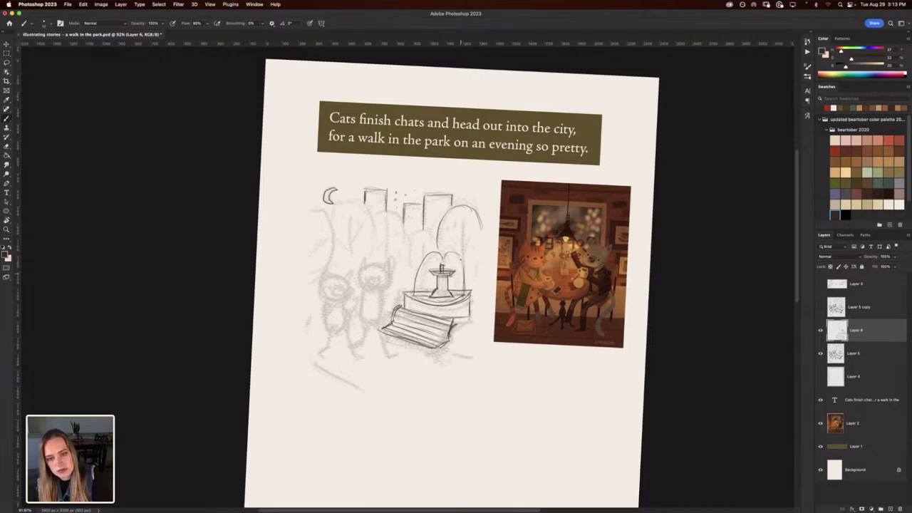
{"action": "mouse_move", "coordinate": [461, 259]}
{"action": "left_mouse_down"}
{"action": "mouse_move", "coordinate": [463, 282]}
{"action": "mouse_move", "coordinate": [462, 218]}
{"action": "mouse_move", "coordinate": [463, 272]}
{"action": "left_mouse_up"}
{"action": "left_click_drag", "start_coordinate": [468, 227], "coordinate": [460, 262]}
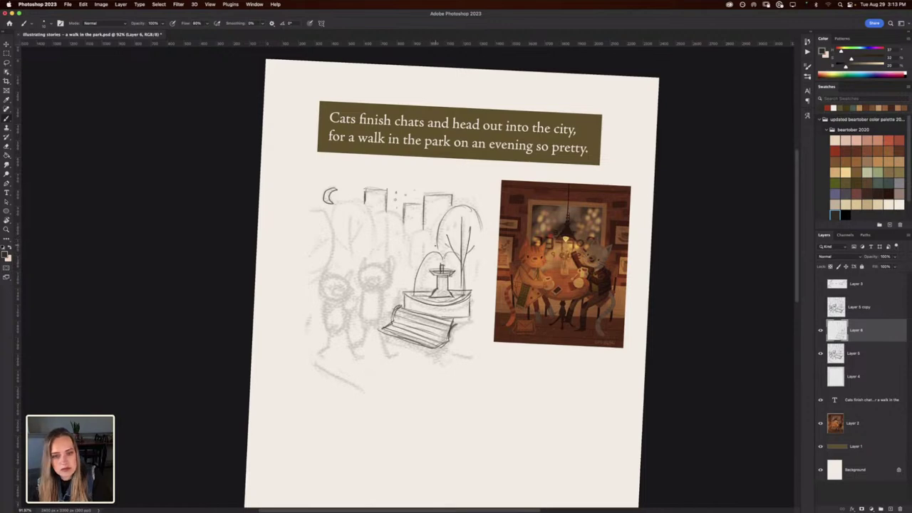
Draw the remaining round-crowned trees with branches between the fountain and the cats, plus a low bush outline.
{"action": "mouse_move", "coordinate": [436, 247]}
{"action": "left_mouse_down"}
{"action": "mouse_move", "coordinate": [422, 230]}
{"action": "mouse_move", "coordinate": [409, 268]}
{"action": "left_mouse_up"}
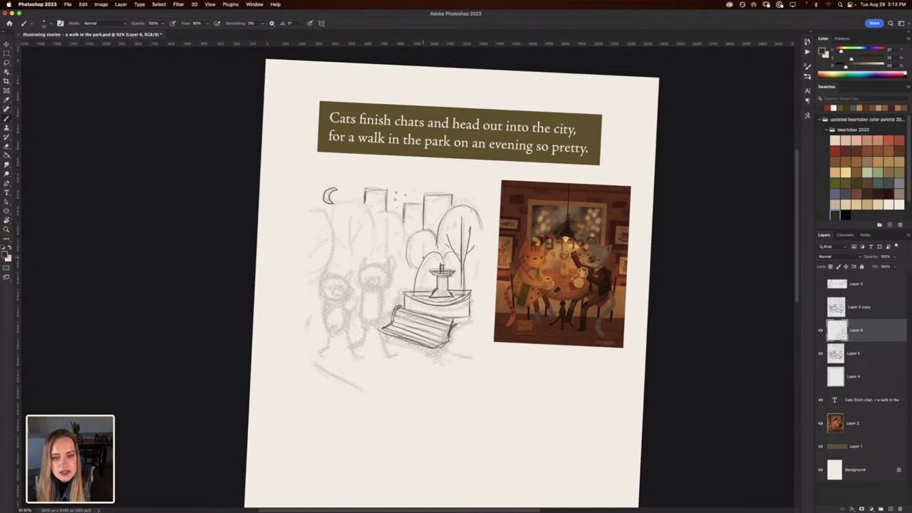
{"action": "left_click_drag", "start_coordinate": [423, 244], "coordinate": [416, 258]}
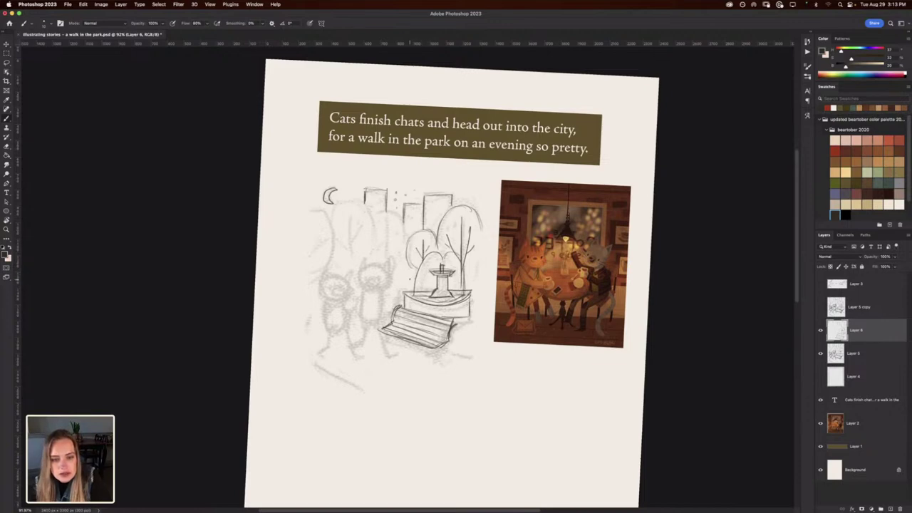
{"action": "mouse_move", "coordinate": [416, 270]}
{"action": "left_mouse_down"}
{"action": "mouse_move", "coordinate": [400, 276]}
{"action": "mouse_move", "coordinate": [407, 233]}
{"action": "mouse_move", "coordinate": [390, 211]}
{"action": "mouse_move", "coordinate": [386, 261]}
{"action": "mouse_move", "coordinate": [387, 224]}
{"action": "mouse_move", "coordinate": [387, 255]}
{"action": "mouse_move", "coordinate": [370, 254]}
{"action": "left_mouse_up"}
{"action": "mouse_move", "coordinate": [375, 206]}
{"action": "left_mouse_down"}
{"action": "mouse_move", "coordinate": [365, 239]}
{"action": "mouse_move", "coordinate": [333, 213]}
{"action": "mouse_move", "coordinate": [330, 225]}
{"action": "mouse_move", "coordinate": [352, 204]}
{"action": "left_mouse_up"}
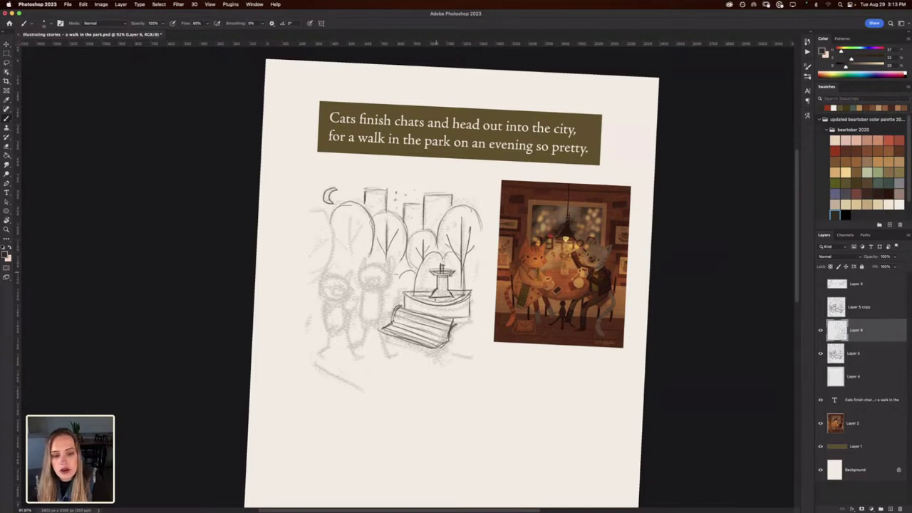
Draw curved armrests and legs at both ends of the bench, clean up their overlapping lines and undo the stray stroke beside the fountain.
{"action": "mouse_move", "coordinate": [451, 335]}
{"action": "left_mouse_down"}
{"action": "mouse_move", "coordinate": [431, 338]}
{"action": "mouse_move", "coordinate": [434, 354]}
{"action": "mouse_move", "coordinate": [450, 358]}
{"action": "mouse_move", "coordinate": [447, 336]}
{"action": "mouse_move", "coordinate": [434, 344]}
{"action": "left_mouse_up"}
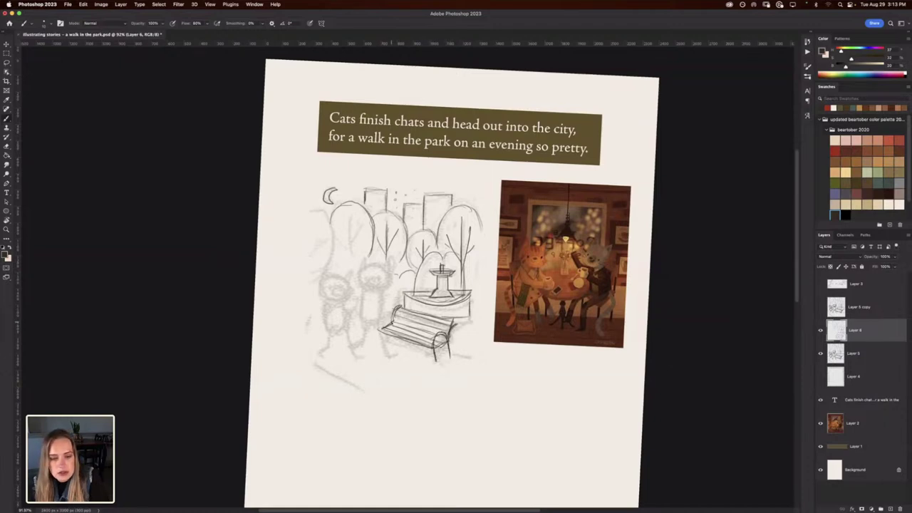
{"action": "mouse_move", "coordinate": [391, 312]}
{"action": "left_mouse_down"}
{"action": "mouse_move", "coordinate": [379, 325]}
{"action": "mouse_move", "coordinate": [383, 345]}
{"action": "left_mouse_up"}
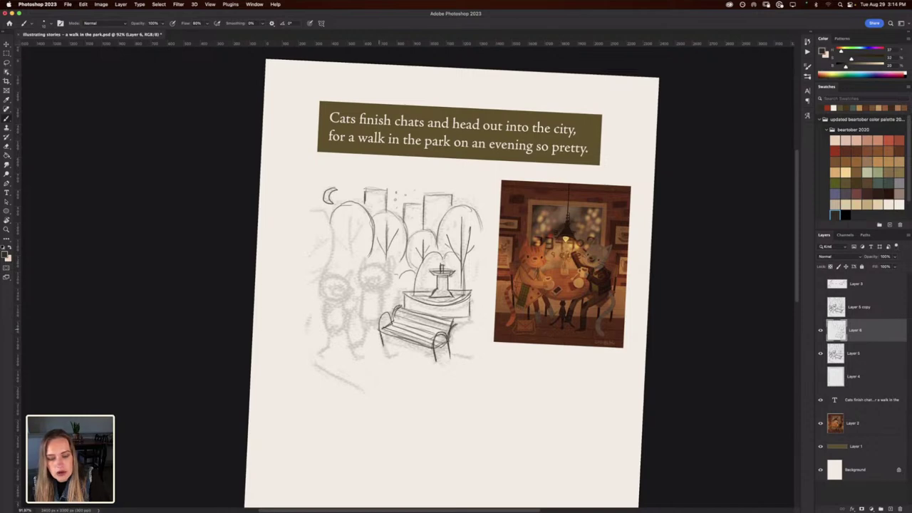
{"action": "key", "text": "e"}
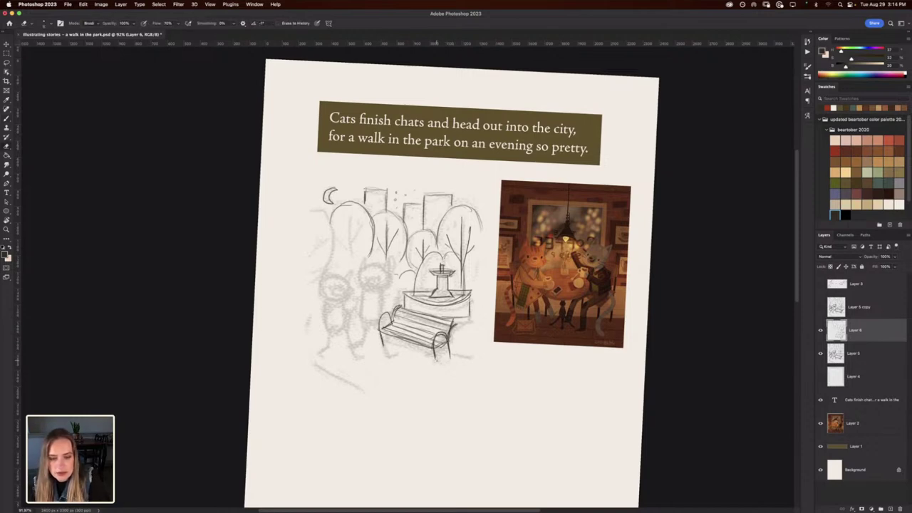
{"action": "key", "text": "b"}
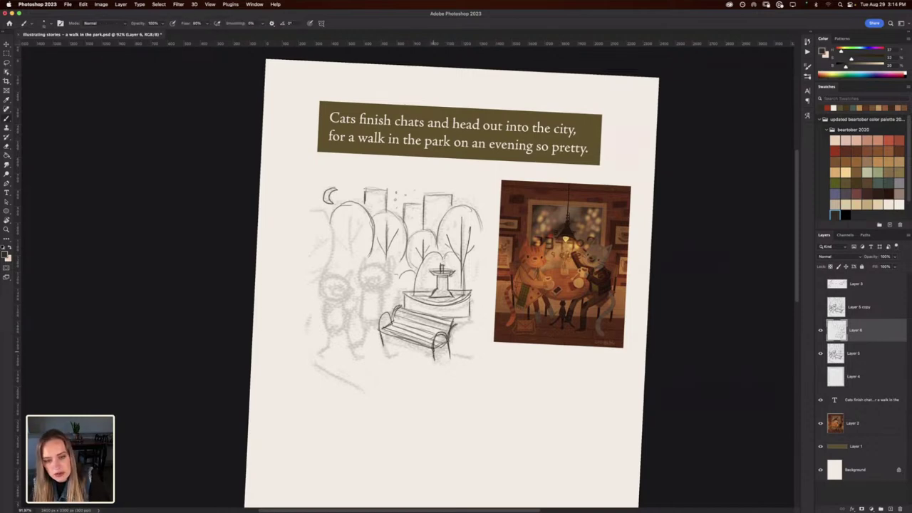
{"action": "key", "text": "e"}
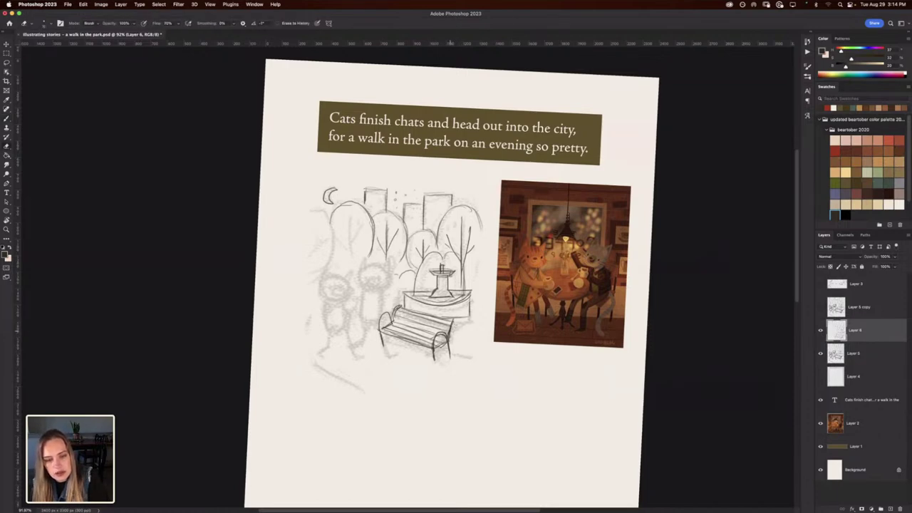
{"action": "key", "text": "b"}
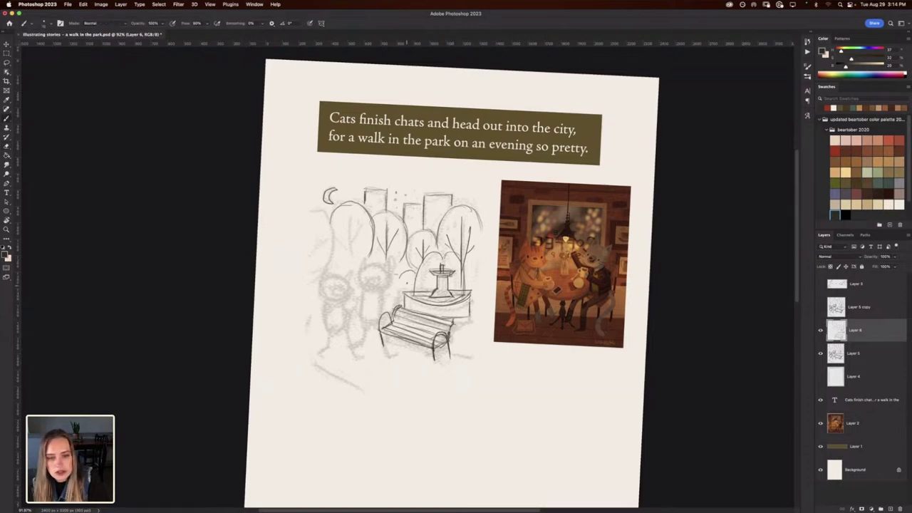
{"action": "left_click_drag", "start_coordinate": [407, 286], "coordinate": [407, 263]}
{"action": "key", "text": "super+z"}
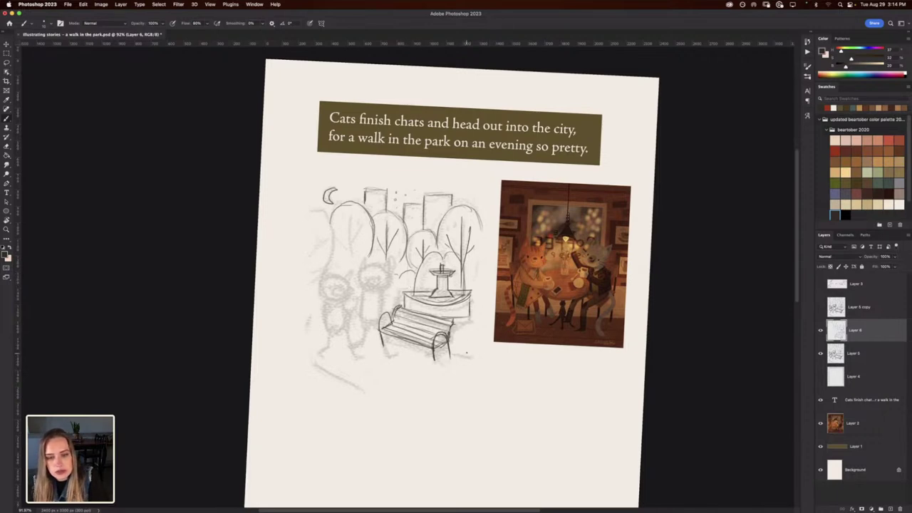
Start a vertical lamppost line beside the bench and erase the part of the fountain basin's edge around it.
{"action": "mouse_move", "coordinate": [467, 352]}
{"action": "left_mouse_down"}
{"action": "mouse_move", "coordinate": [468, 364]}
{"action": "mouse_move", "coordinate": [468, 332]}
{"action": "left_mouse_up"}
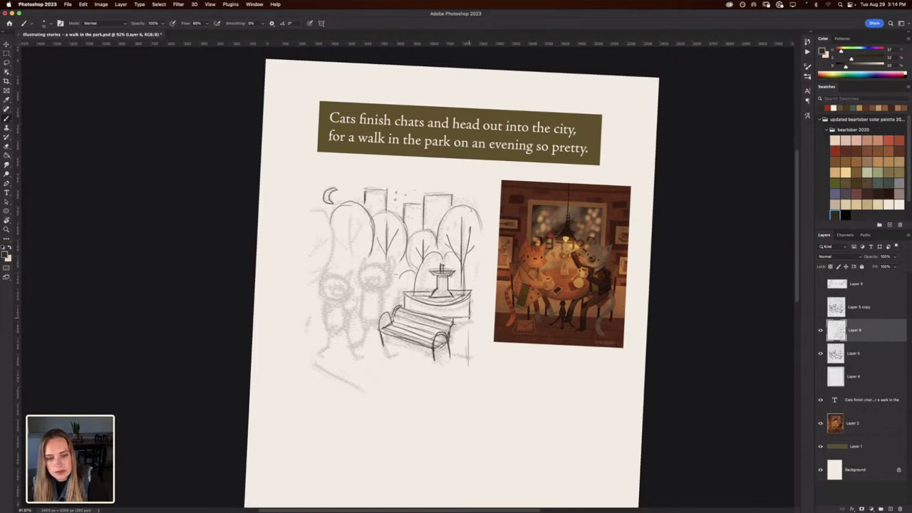
{"action": "key", "text": "e"}
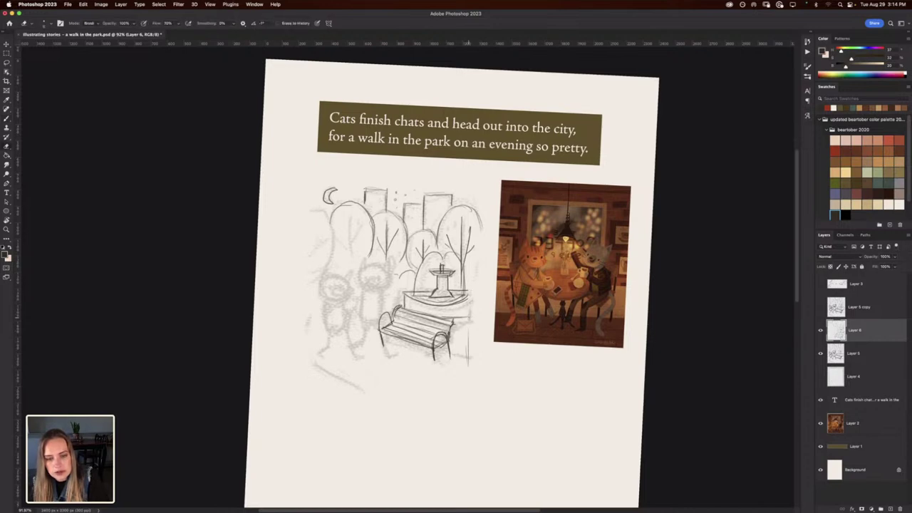
{"action": "left_click_drag", "start_coordinate": [467, 300], "coordinate": [466, 281]}
{"action": "key", "text": "b"}
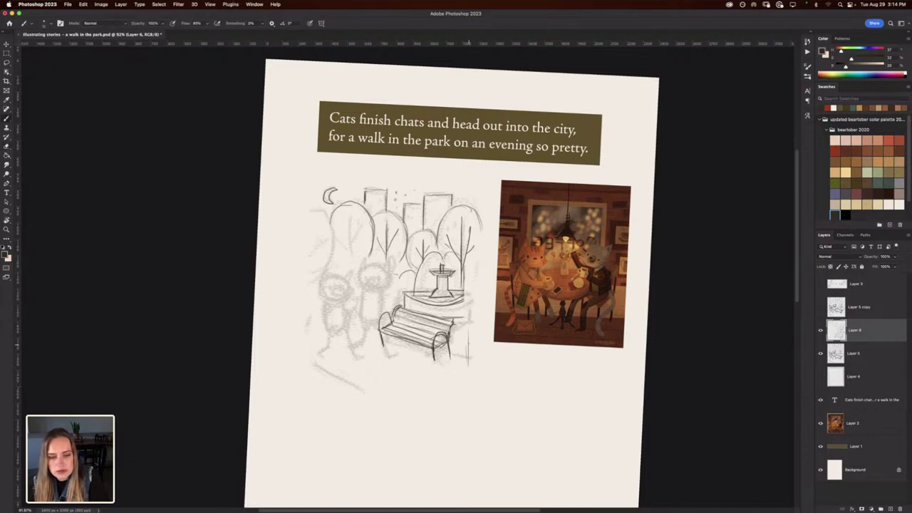
Draw and darken one long vertical edge of the lamppost's pole, from the ground up past the fountain basin.
{"action": "mouse_move", "coordinate": [470, 364]}
{"action": "left_mouse_down"}
{"action": "mouse_move", "coordinate": [470, 334]}
{"action": "mouse_move", "coordinate": [470, 363]}
{"action": "left_mouse_up"}
{"action": "left_click_drag", "start_coordinate": [472, 332], "coordinate": [472, 361]}
{"action": "mouse_move", "coordinate": [470, 312]}
{"action": "left_mouse_down"}
{"action": "mouse_move", "coordinate": [471, 329]}
{"action": "mouse_move", "coordinate": [472, 307]}
{"action": "left_mouse_up"}
{"action": "left_click_drag", "start_coordinate": [472, 341], "coordinate": [473, 281]}
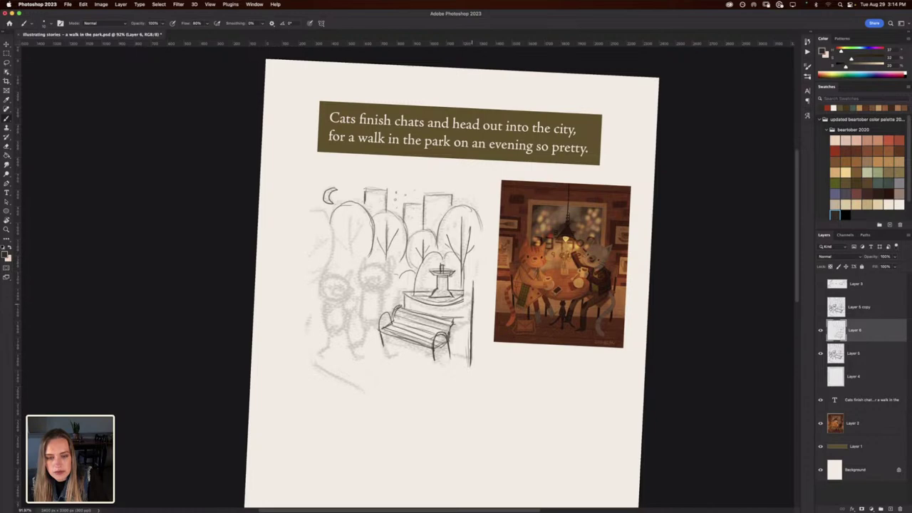
{"action": "left_click_drag", "start_coordinate": [473, 315], "coordinate": [473, 275]}
Draw the pole's second parallel edge, undoing the first tries, and add a short crossbar at its upper end.
{"action": "left_click_drag", "start_coordinate": [468, 365], "coordinate": [468, 320]}
{"action": "left_click_drag", "start_coordinate": [469, 325], "coordinate": [467, 313]}
{"action": "key", "text": "super+z"}
{"action": "key", "text": "super+z"}
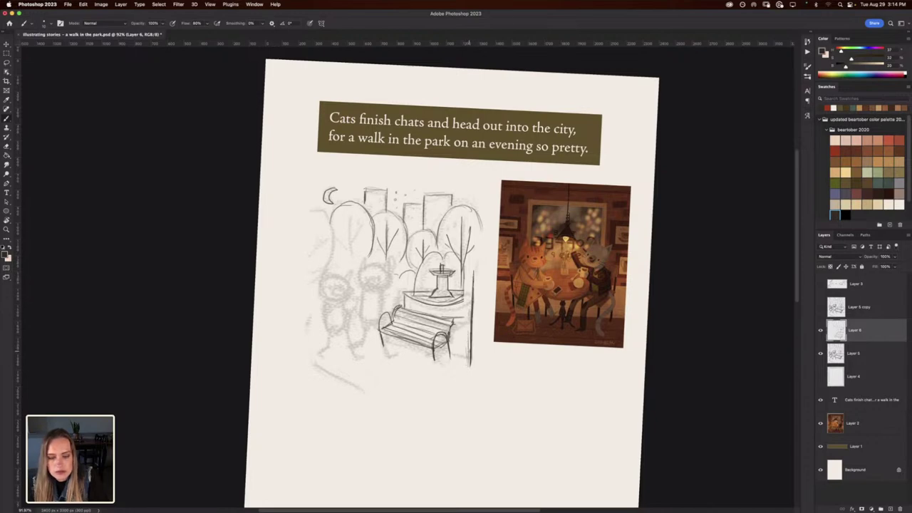
{"action": "left_click_drag", "start_coordinate": [466, 345], "coordinate": [467, 368]}
{"action": "left_click_drag", "start_coordinate": [467, 327], "coordinate": [466, 361]}
{"action": "mouse_move", "coordinate": [469, 305]}
{"action": "left_mouse_down"}
{"action": "mouse_move", "coordinate": [468, 339]}
{"action": "mouse_move", "coordinate": [469, 267]}
{"action": "left_mouse_up"}
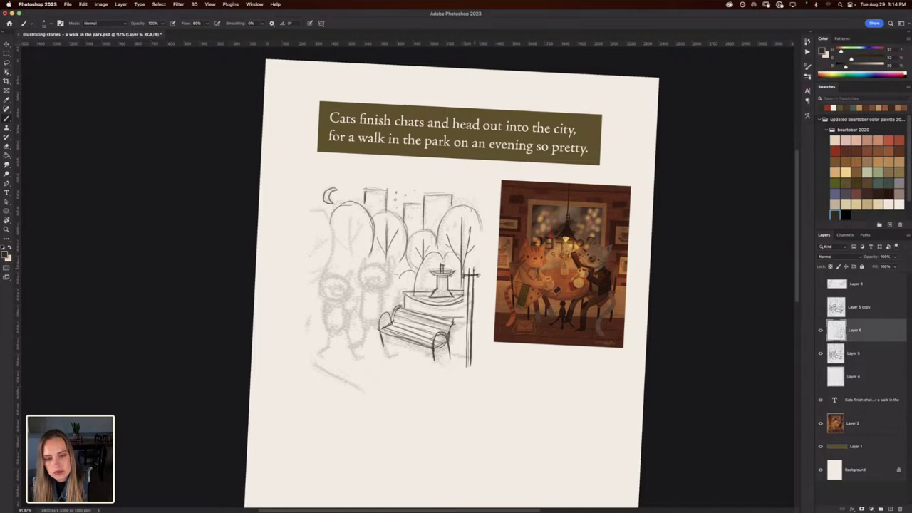
Draw the lantern with a pointed roof on the lamppost, erase the tree lines inside its glass and add a small light inside.
{"action": "mouse_move", "coordinate": [480, 249]}
{"action": "left_mouse_down"}
{"action": "mouse_move", "coordinate": [476, 268]}
{"action": "mouse_move", "coordinate": [463, 246]}
{"action": "mouse_move", "coordinate": [466, 269]}
{"action": "mouse_move", "coordinate": [480, 244]}
{"action": "mouse_move", "coordinate": [465, 245]}
{"action": "mouse_move", "coordinate": [463, 233]}
{"action": "mouse_move", "coordinate": [477, 231]}
{"action": "left_mouse_up"}
{"action": "left_click_drag", "start_coordinate": [467, 231], "coordinate": [476, 229]}
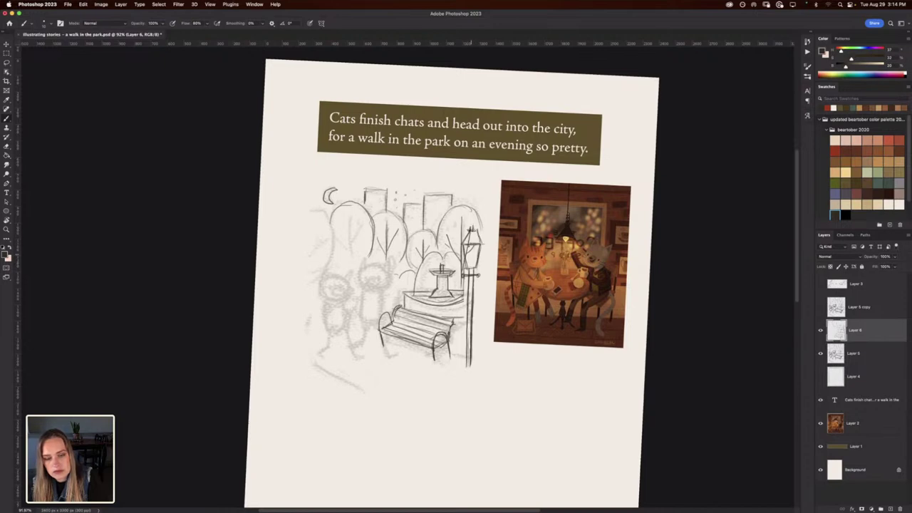
{"action": "key", "text": "e"}
{"action": "left_click_drag", "start_coordinate": [468, 252], "coordinate": [470, 250]}
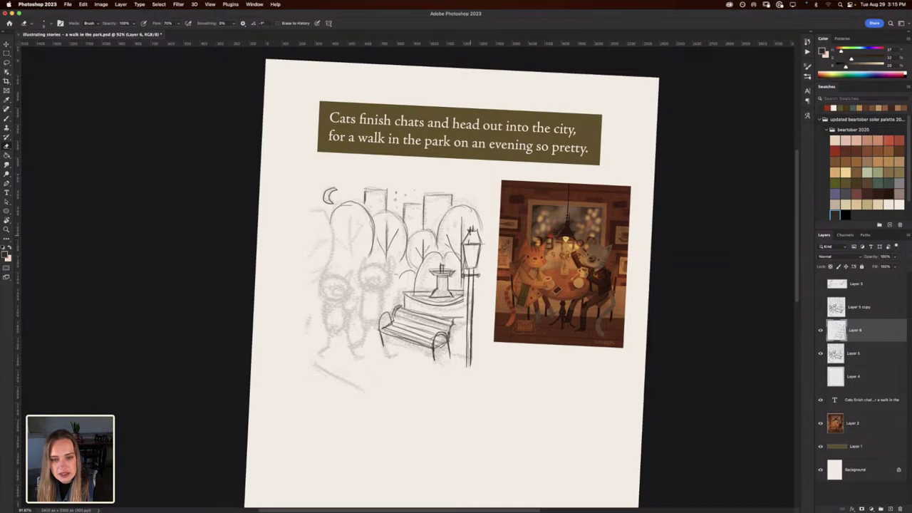
{"action": "key", "text": "b"}
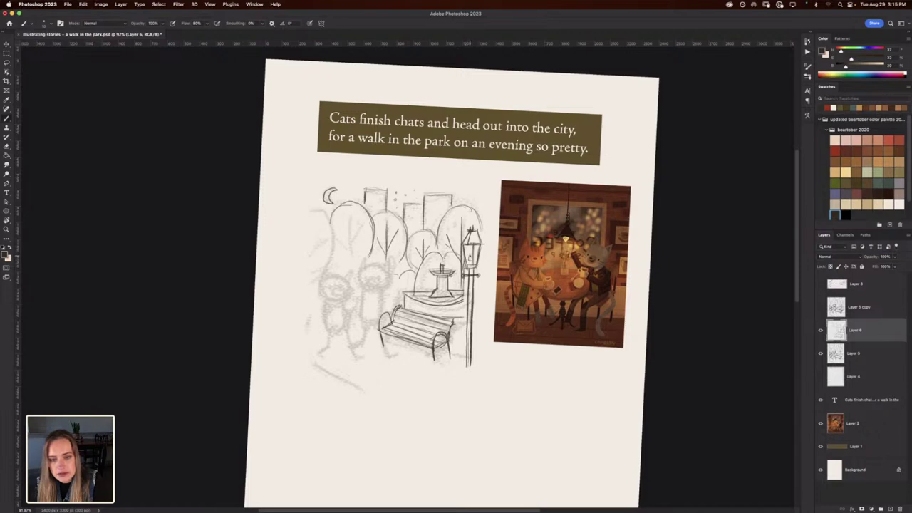
{"action": "key", "text": "super+z"}
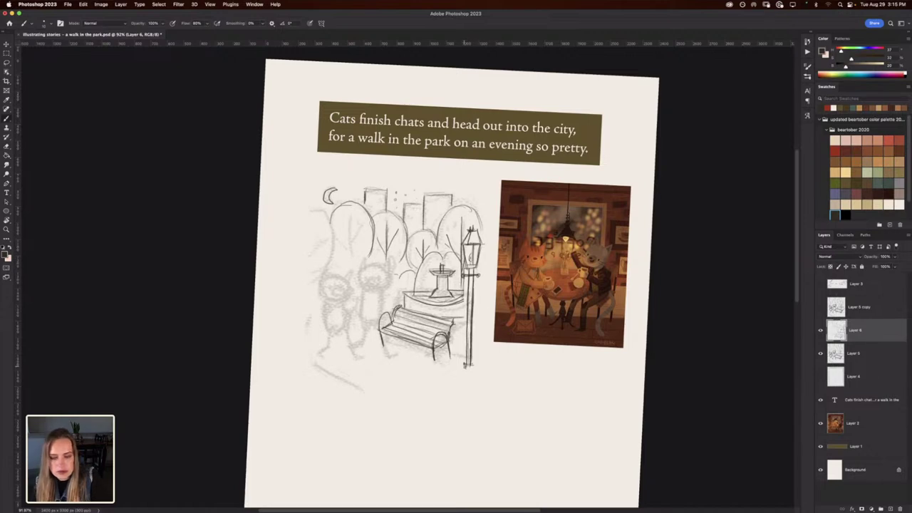
Draw the lamppost's flat base and a short ground line between the bench and the post.
{"action": "left_click_drag", "start_coordinate": [462, 366], "coordinate": [472, 368]}
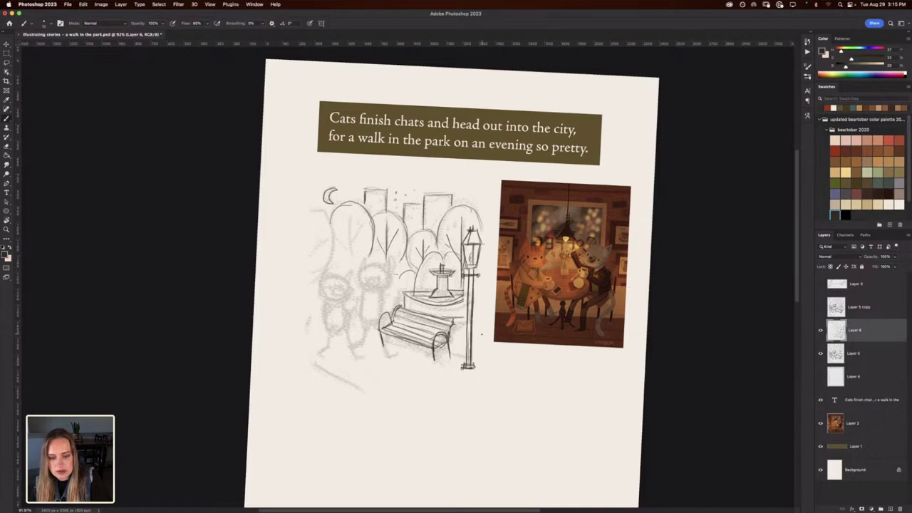
{"action": "left_click_drag", "start_coordinate": [455, 350], "coordinate": [465, 354]}
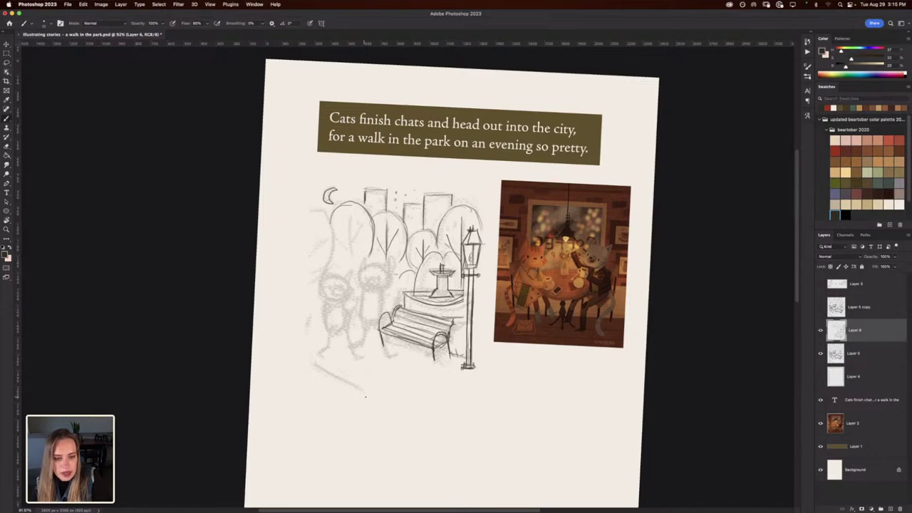
Draw the path's curved near edge around the cats' feet and its short far edge beside the fountain.
{"action": "mouse_move", "coordinate": [367, 397]}
{"action": "left_mouse_down"}
{"action": "mouse_move", "coordinate": [306, 355]}
{"action": "mouse_move", "coordinate": [303, 335]}
{"action": "mouse_move", "coordinate": [320, 314]}
{"action": "left_mouse_up"}
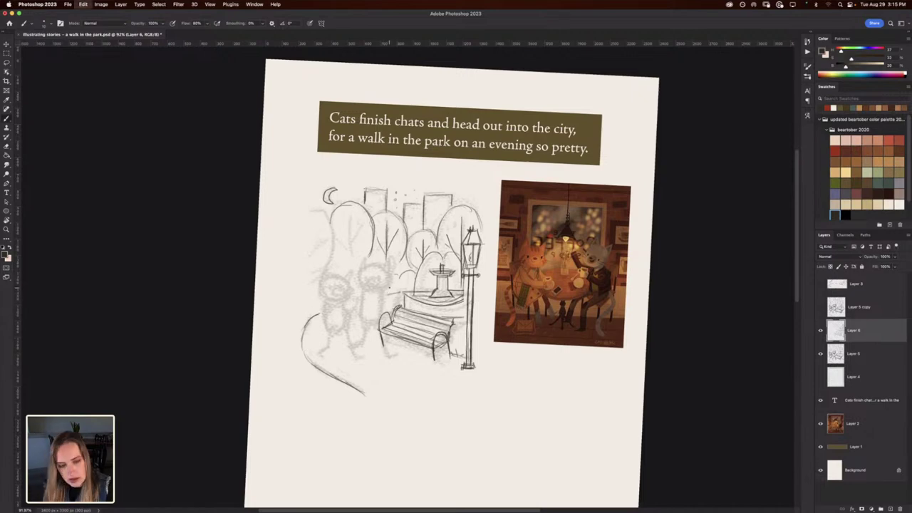
{"action": "left_click_drag", "start_coordinate": [388, 292], "coordinate": [415, 288]}
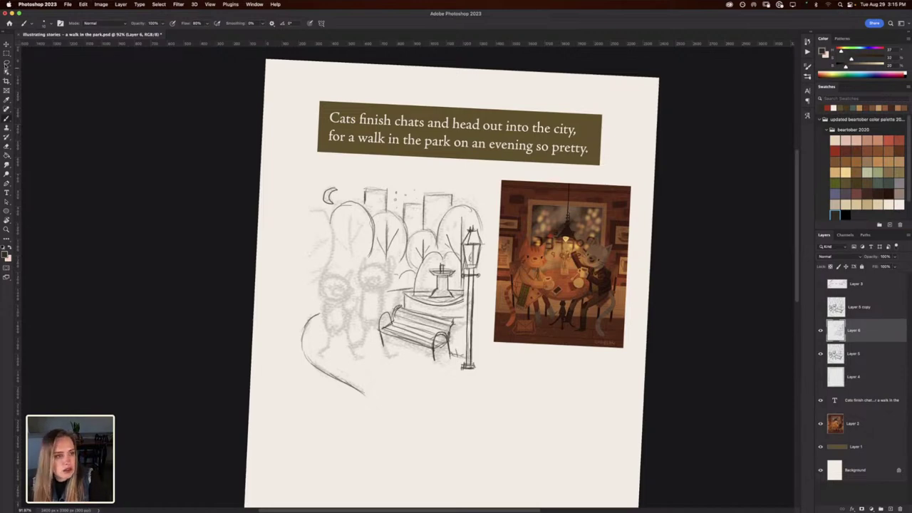
Select the fountain with the Lasso and scale it down so it sits smaller between the bench and the lamppost.
{"action": "key", "text": "l"}
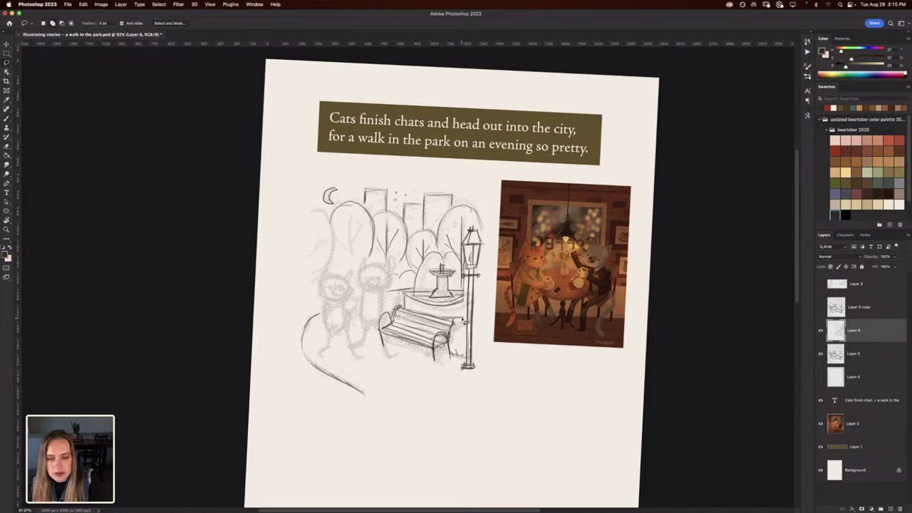
{"action": "mouse_move", "coordinate": [463, 319]}
{"action": "left_mouse_down"}
{"action": "mouse_move", "coordinate": [404, 310]}
{"action": "mouse_move", "coordinate": [403, 292]}
{"action": "mouse_move", "coordinate": [417, 290]}
{"action": "mouse_move", "coordinate": [425, 261]}
{"action": "mouse_move", "coordinate": [443, 254]}
{"action": "mouse_move", "coordinate": [468, 263]}
{"action": "mouse_move", "coordinate": [457, 324]}
{"action": "left_mouse_up"}
{"action": "key", "text": "super+t"}
{"action": "left_click_drag", "start_coordinate": [403, 248], "coordinate": [416, 262]}
{"action": "left_click_drag", "start_coordinate": [440, 300], "coordinate": [440, 293]}
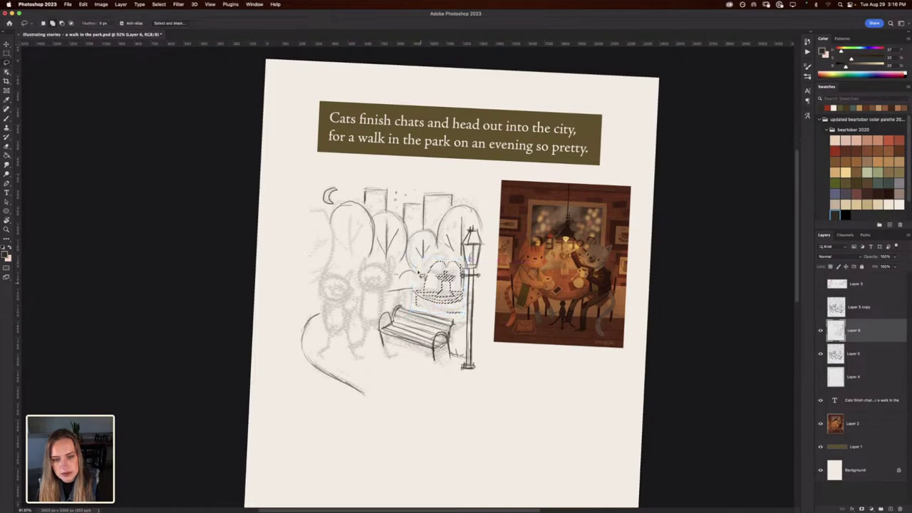
{"action": "key", "text": "Return"}
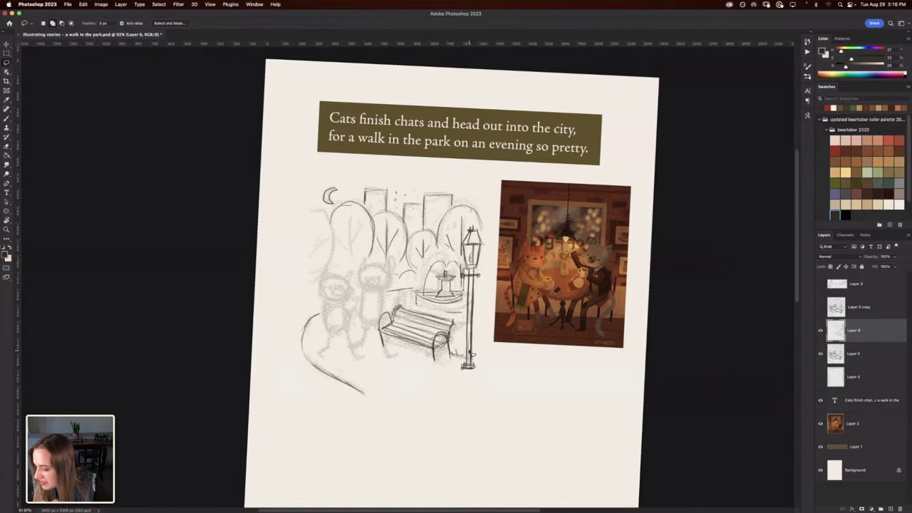
Complete the smaller fountain's basin sides, erase the old arc around it and draw curved water jets.
{"action": "key", "text": "b"}
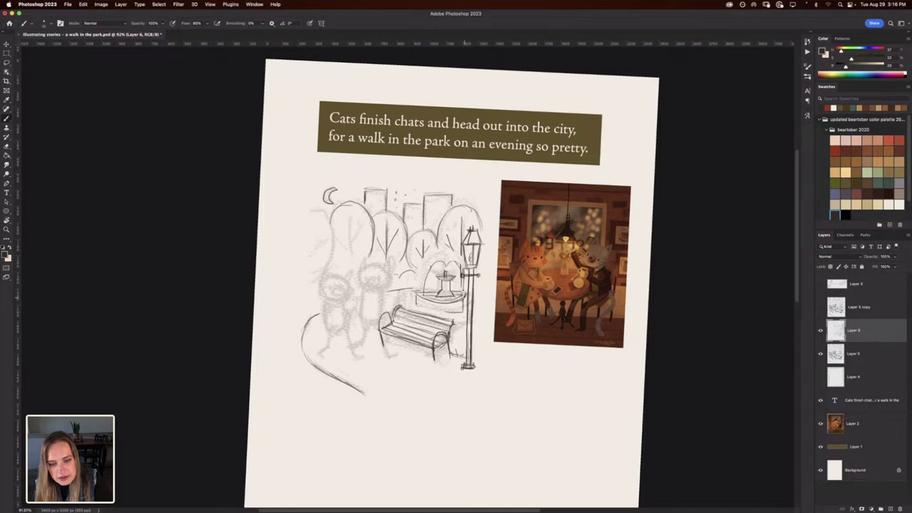
{"action": "left_click_drag", "start_coordinate": [464, 311], "coordinate": [464, 305]}
{"action": "key", "text": "e"}
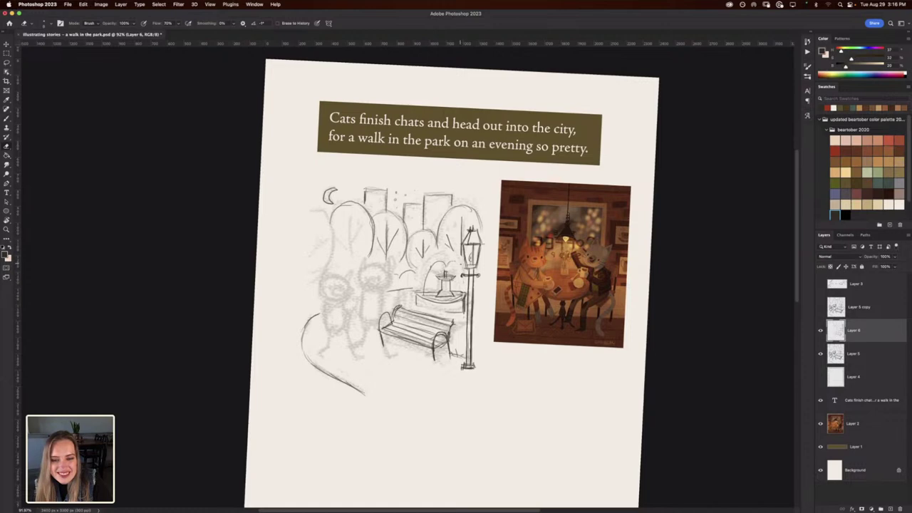
{"action": "key", "text": "b"}
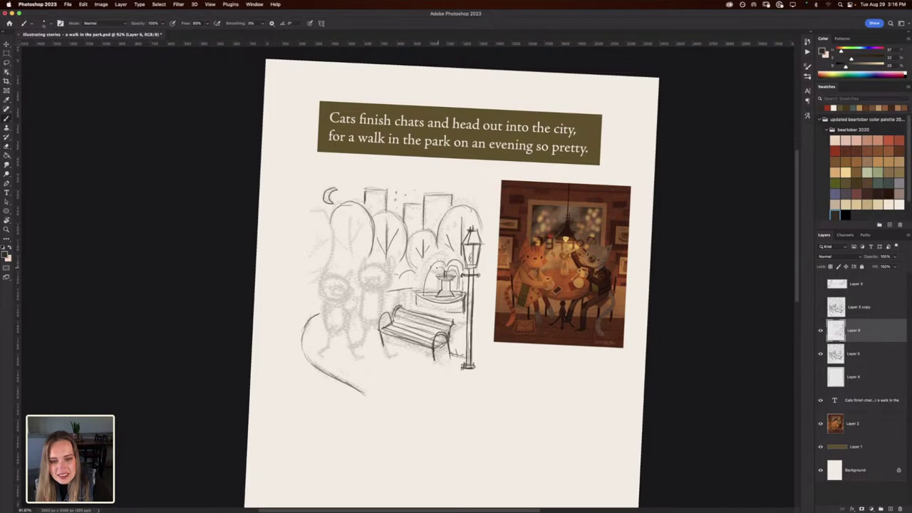
{"action": "left_click_drag", "start_coordinate": [436, 268], "coordinate": [433, 288]}
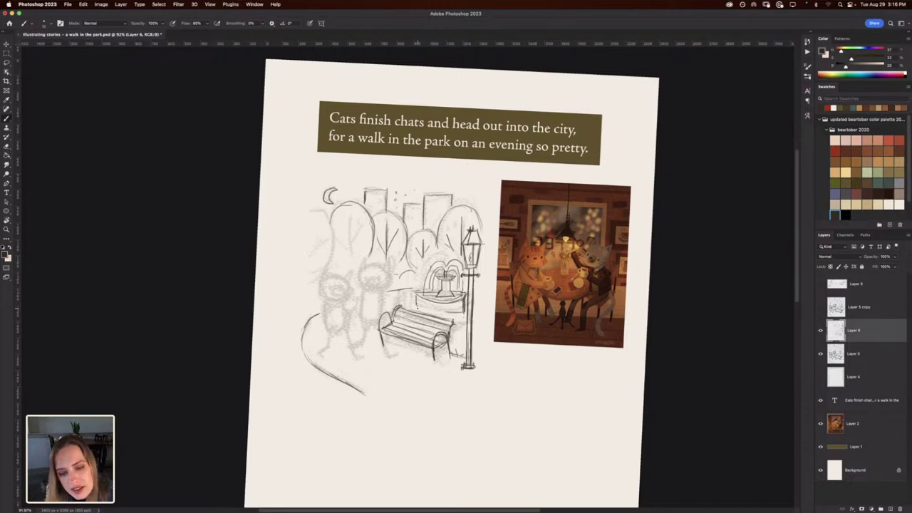
{"action": "mouse_move", "coordinate": [420, 310]}
{"action": "left_mouse_down"}
{"action": "mouse_move", "coordinate": [445, 312]}
{"action": "mouse_move", "coordinate": [418, 307]}
{"action": "left_mouse_up"}
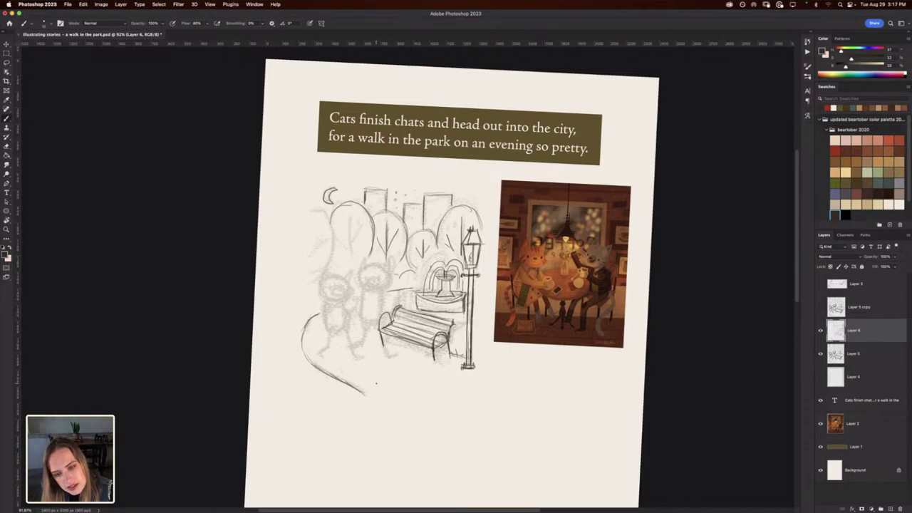
Scatter small irregular paving stones along the path, around the cats' feet, the bench and the fountain.
{"action": "mouse_move", "coordinate": [374, 383]}
{"action": "left_mouse_down"}
{"action": "mouse_move", "coordinate": [389, 374]}
{"action": "mouse_move", "coordinate": [367, 381]}
{"action": "mouse_move", "coordinate": [414, 371]}
{"action": "mouse_move", "coordinate": [396, 375]}
{"action": "left_mouse_up"}
{"action": "mouse_move", "coordinate": [342, 366]}
{"action": "left_mouse_down"}
{"action": "mouse_move", "coordinate": [350, 362]}
{"action": "mouse_move", "coordinate": [332, 361]}
{"action": "mouse_move", "coordinate": [335, 368]}
{"action": "left_mouse_up"}
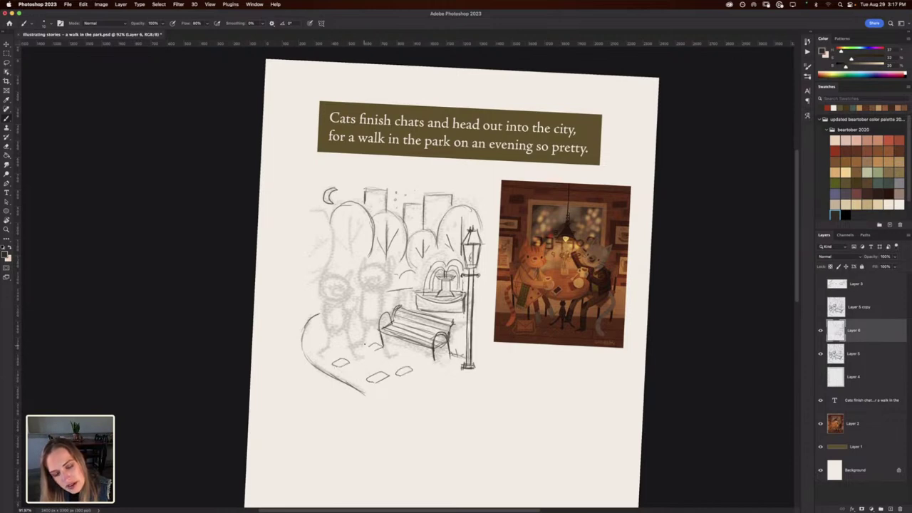
{"action": "mouse_move", "coordinate": [394, 352]}
{"action": "left_mouse_down"}
{"action": "mouse_move", "coordinate": [402, 346]}
{"action": "mouse_move", "coordinate": [388, 354]}
{"action": "left_mouse_up"}
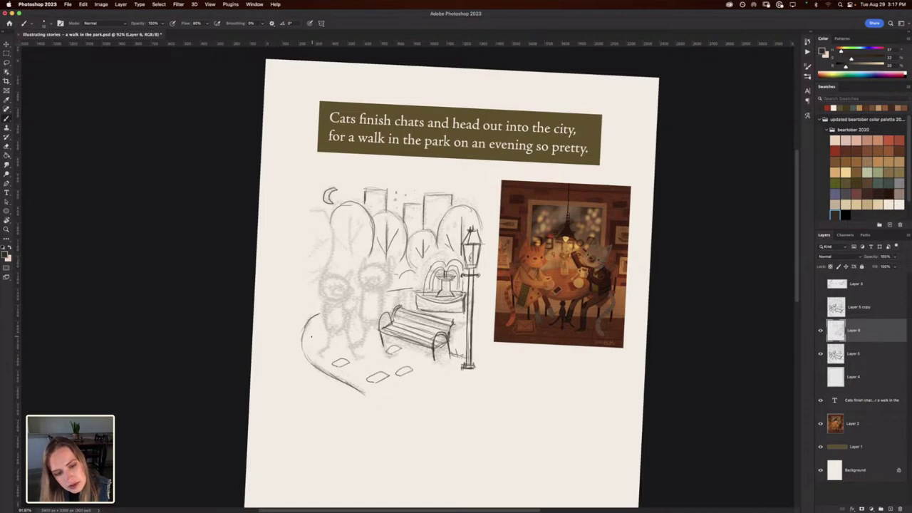
{"action": "mouse_move", "coordinate": [311, 338]}
{"action": "left_mouse_down"}
{"action": "mouse_move", "coordinate": [325, 337]}
{"action": "mouse_move", "coordinate": [311, 333]}
{"action": "left_mouse_up"}
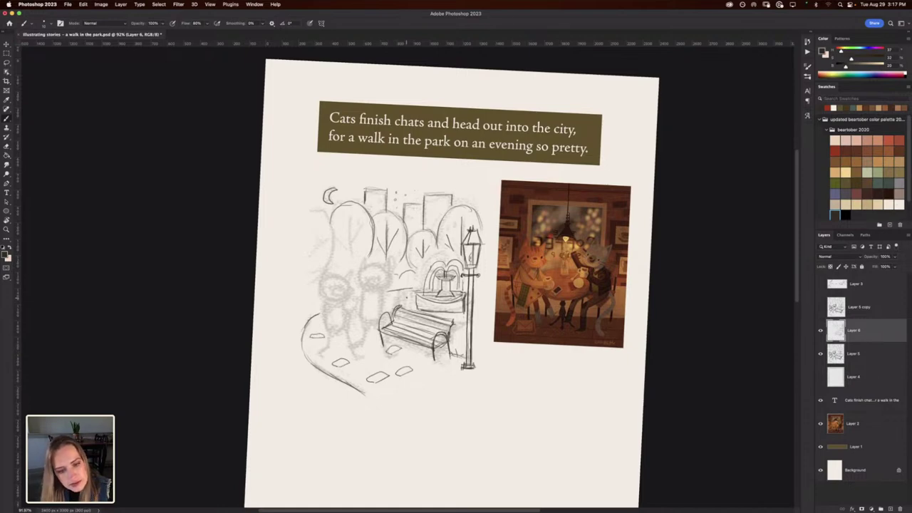
{"action": "left_click_drag", "start_coordinate": [387, 299], "coordinate": [393, 302]}
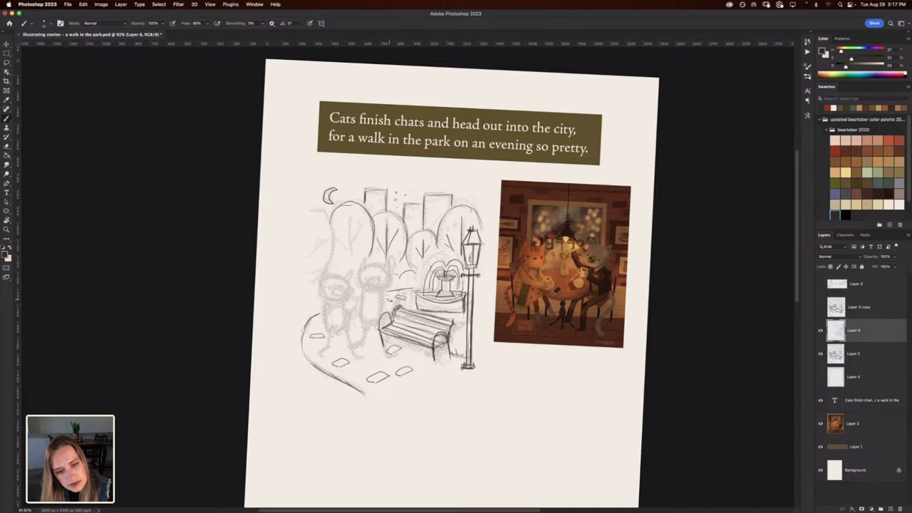
{"action": "mouse_move", "coordinate": [448, 366]}
{"action": "left_mouse_down"}
{"action": "mouse_move", "coordinate": [415, 401]}
{"action": "mouse_move", "coordinate": [431, 397]}
{"action": "left_mouse_up"}
{"action": "key", "text": "super+z"}
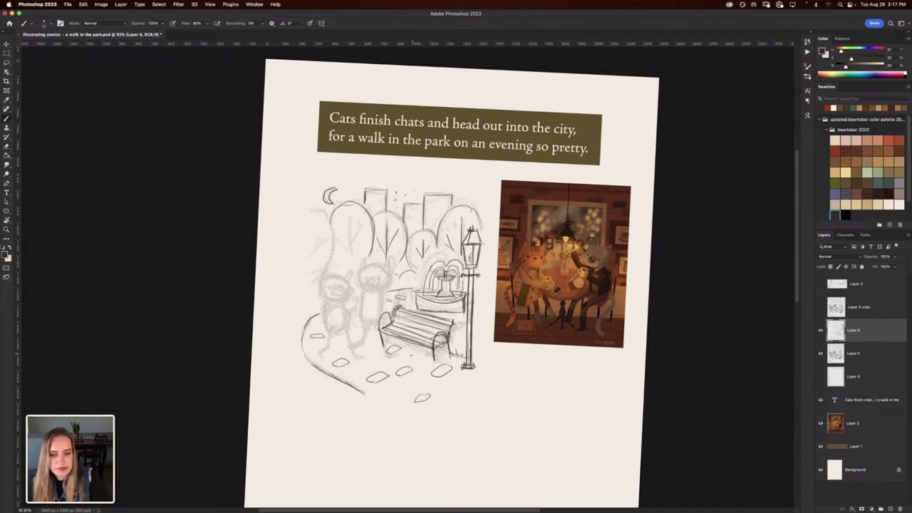
Break up the path's near edge with the eraser and add short grass strokes along its outer side.
{"action": "key", "text": "e"}
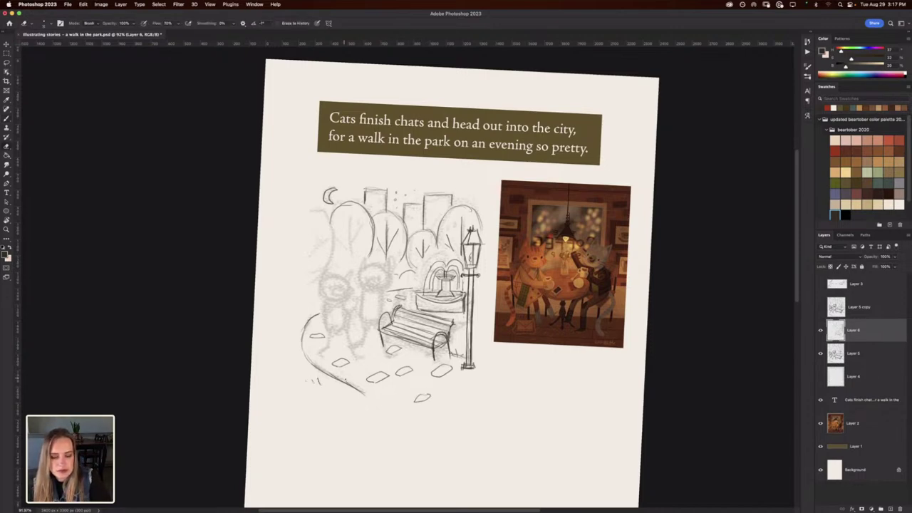
{"action": "key", "text": "b"}
{"action": "left_click_drag", "start_coordinate": [335, 378], "coordinate": [338, 380]}
{"action": "key", "text": "e"}
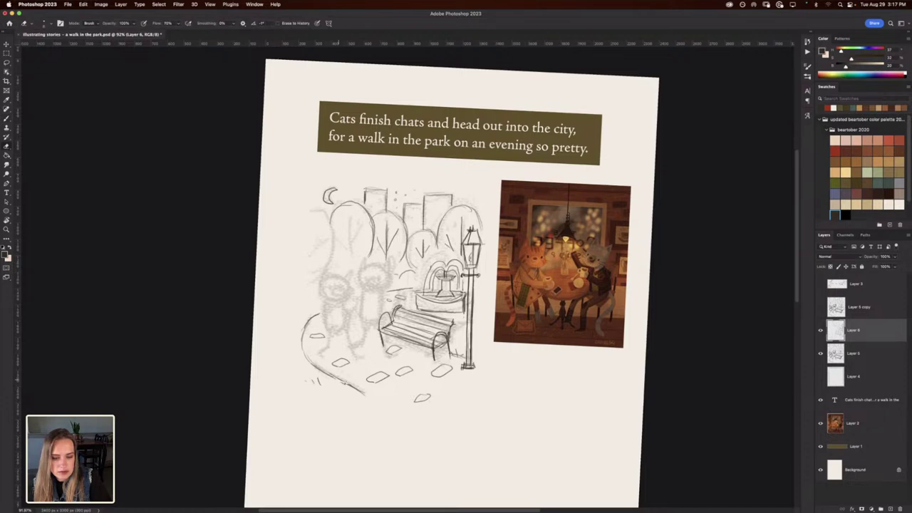
{"action": "key", "text": "b"}
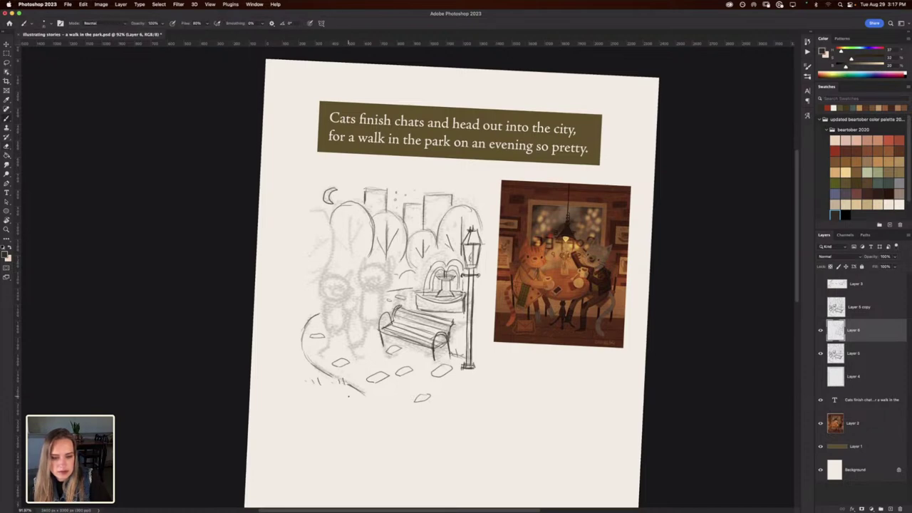
{"action": "left_click_drag", "start_coordinate": [310, 387], "coordinate": [312, 391]}
{"action": "left_click_drag", "start_coordinate": [316, 395], "coordinate": [319, 399]}
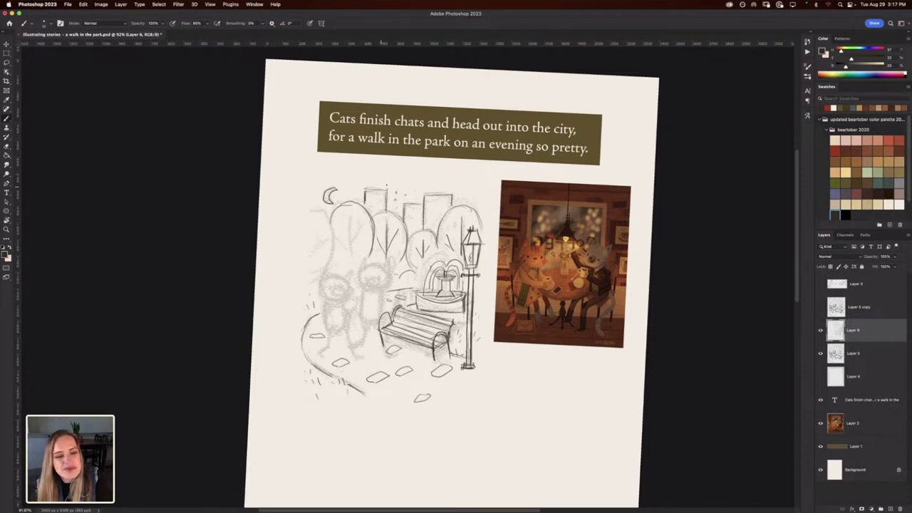
Draw branches inside the tree behind the cats and outline a large cropped tree with branches at the scene's outer edge.
{"action": "mouse_move", "coordinate": [349, 267]}
{"action": "left_mouse_down"}
{"action": "mouse_move", "coordinate": [350, 211]}
{"action": "mouse_move", "coordinate": [361, 235]}
{"action": "mouse_move", "coordinate": [363, 221]}
{"action": "mouse_move", "coordinate": [349, 224]}
{"action": "mouse_move", "coordinate": [357, 219]}
{"action": "mouse_move", "coordinate": [362, 239]}
{"action": "left_mouse_up"}
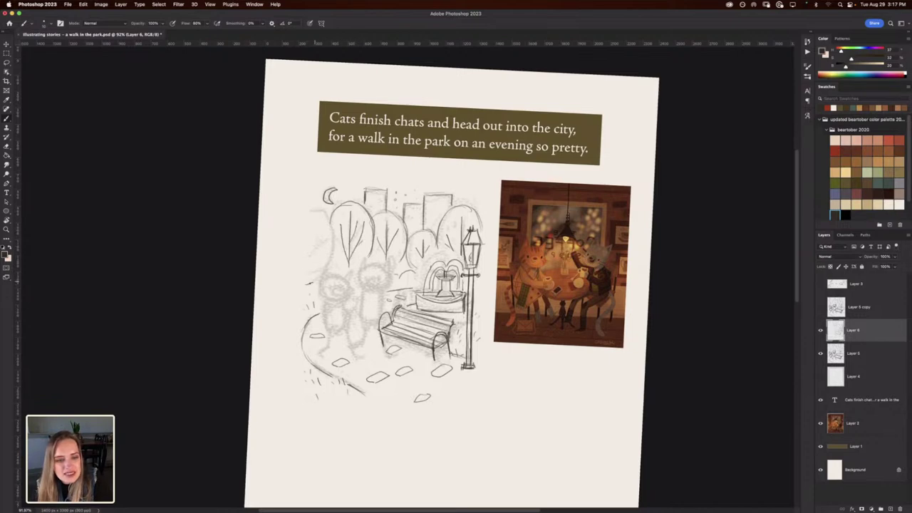
{"action": "mouse_move", "coordinate": [314, 282]}
{"action": "left_mouse_down"}
{"action": "mouse_move", "coordinate": [333, 230]}
{"action": "mouse_move", "coordinate": [311, 208]}
{"action": "left_mouse_up"}
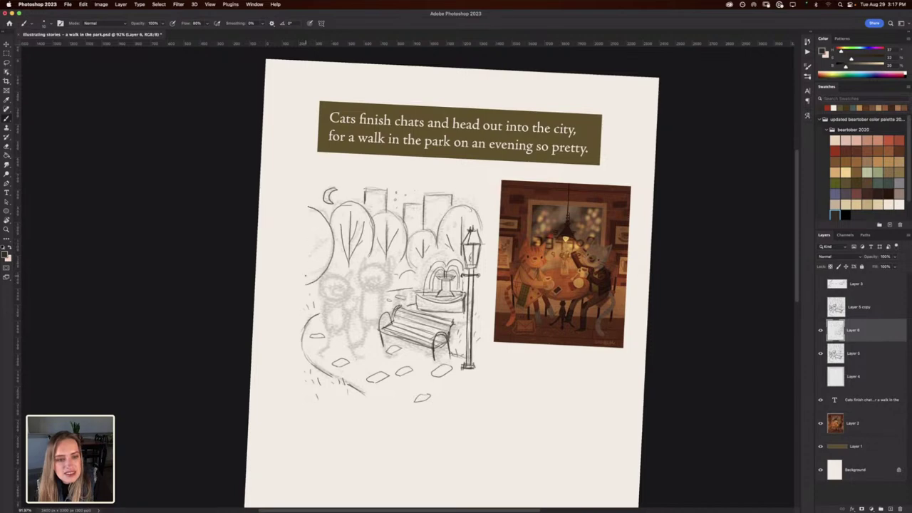
{"action": "mouse_move", "coordinate": [306, 278]}
{"action": "left_mouse_down"}
{"action": "mouse_move", "coordinate": [322, 238]}
{"action": "mouse_move", "coordinate": [314, 223]}
{"action": "left_mouse_up"}
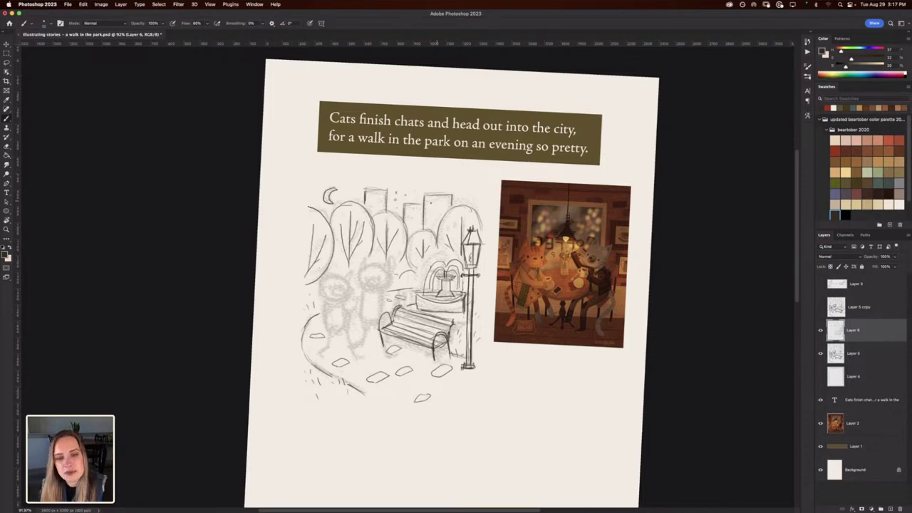
Try enlarging the old thumbnail frame on Layer 4 to fit around the sketch, and delete that layer.
{"action": "key", "text": "r"}
{"action": "left_click_drag", "start_coordinate": [229, 191], "coordinate": [216, 197]}
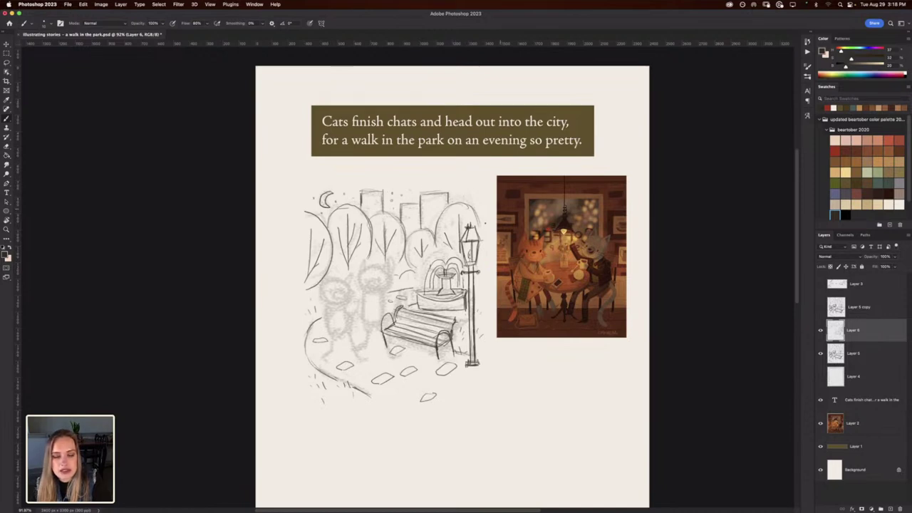
{"action": "left_click", "coordinate": [838, 376]}
{"action": "left_click", "coordinate": [820, 377]}
{"action": "key", "text": "super+t"}
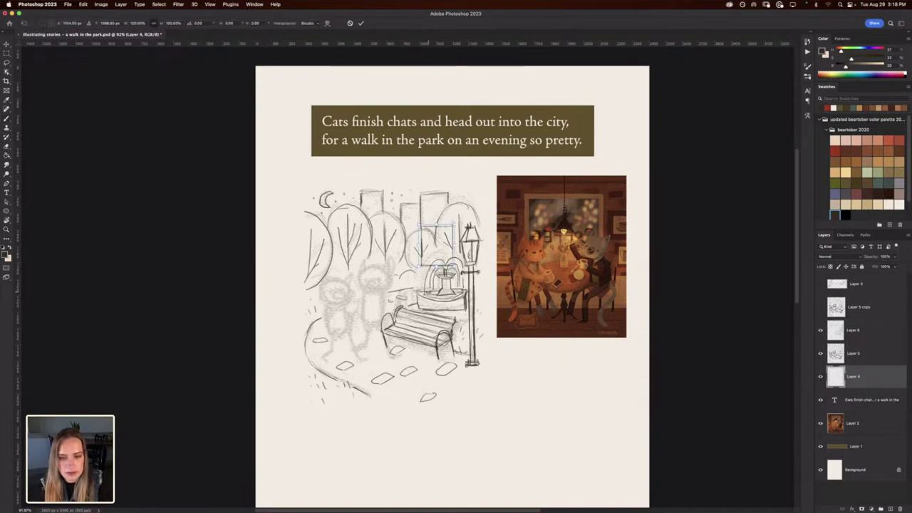
{"action": "mouse_move", "coordinate": [419, 267]}
{"action": "left_mouse_down"}
{"action": "mouse_move", "coordinate": [306, 420]}
{"action": "mouse_move", "coordinate": [301, 405]}
{"action": "left_mouse_up"}
{"action": "left_click_drag", "start_coordinate": [455, 223], "coordinate": [485, 191]}
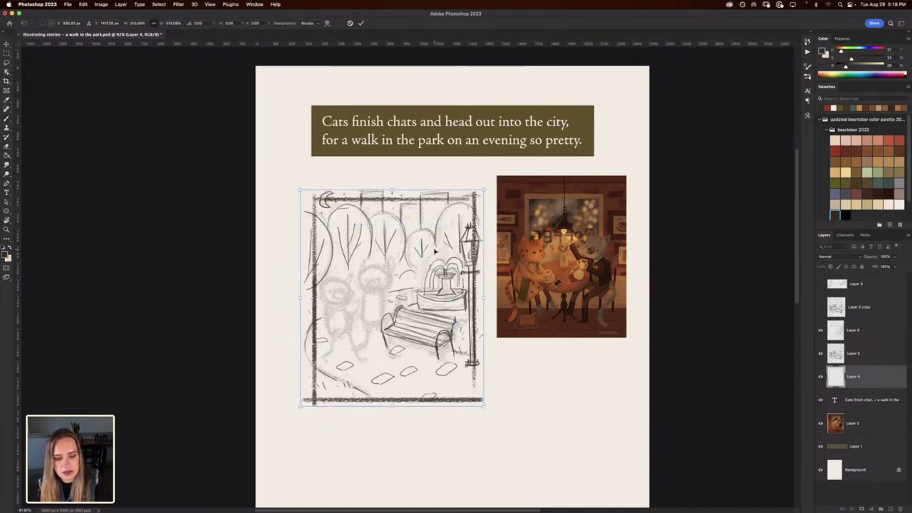
{"action": "key", "text": "super+z"}
{"action": "key", "text": "Return"}
{"action": "mouse_move", "coordinate": [868, 379]}
{"action": "left_mouse_down"}
{"action": "mouse_move", "coordinate": [867, 461]}
{"action": "mouse_move", "coordinate": [897, 505]}
{"action": "left_mouse_up"}
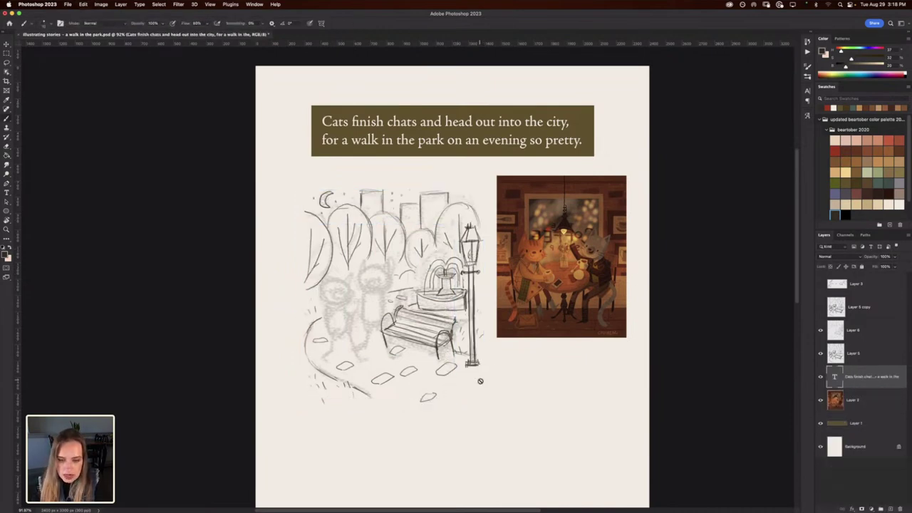
Check the rough sketch on Layer 5 by toggling its visibility, and make Layer 6 the active layer.
{"action": "left_click", "coordinate": [872, 356]}
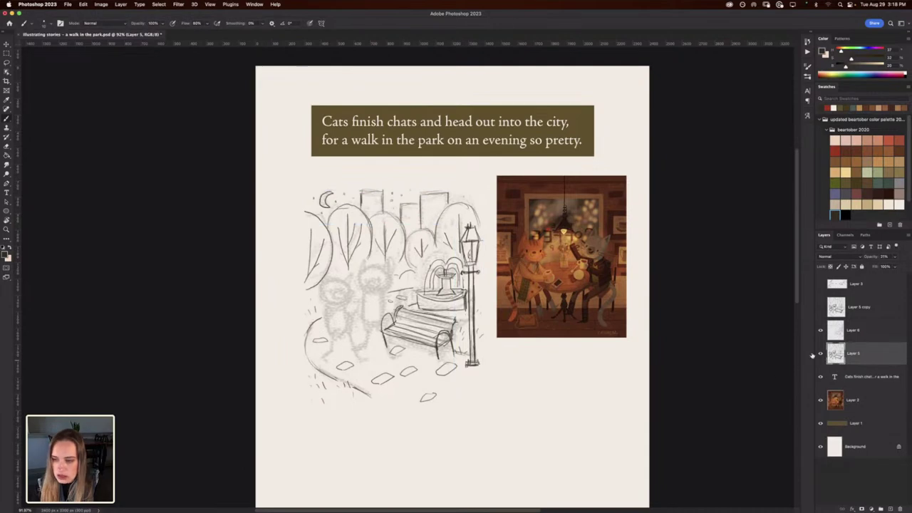
{"action": "left_click", "coordinate": [821, 354]}
{"action": "left_click", "coordinate": [821, 354]}
{"action": "left_click", "coordinate": [858, 314]}
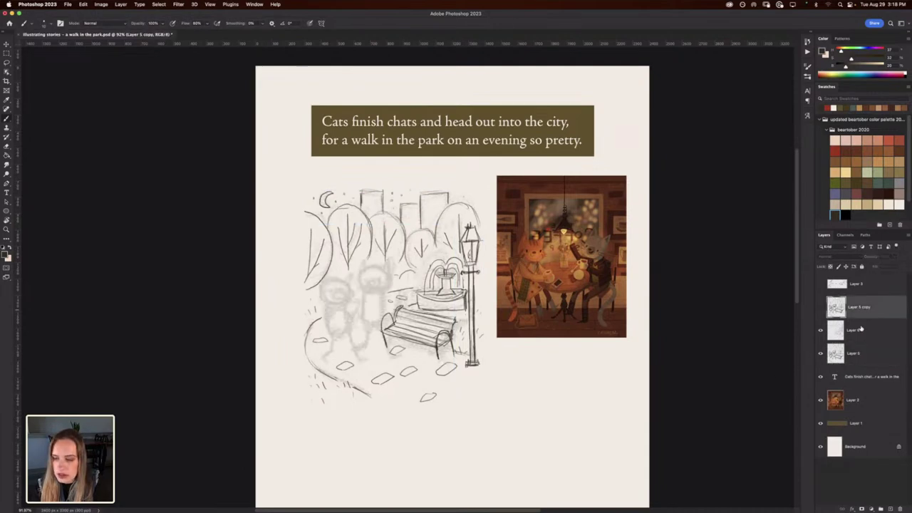
{"action": "left_click", "coordinate": [862, 331]}
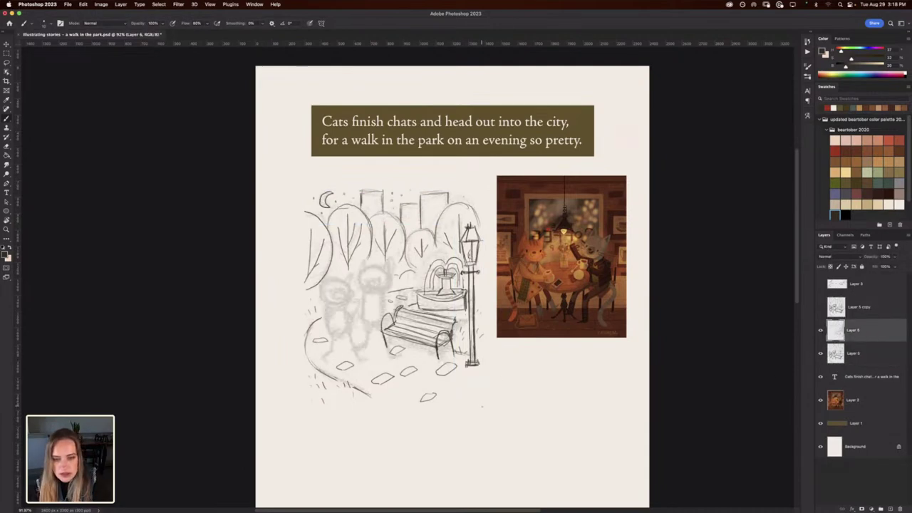
{"action": "mouse_move", "coordinate": [482, 408]}
{"action": "left_mouse_down"}
{"action": "mouse_move", "coordinate": [482, 189]}
{"action": "mouse_move", "coordinate": [302, 188]}
{"action": "left_mouse_up"}
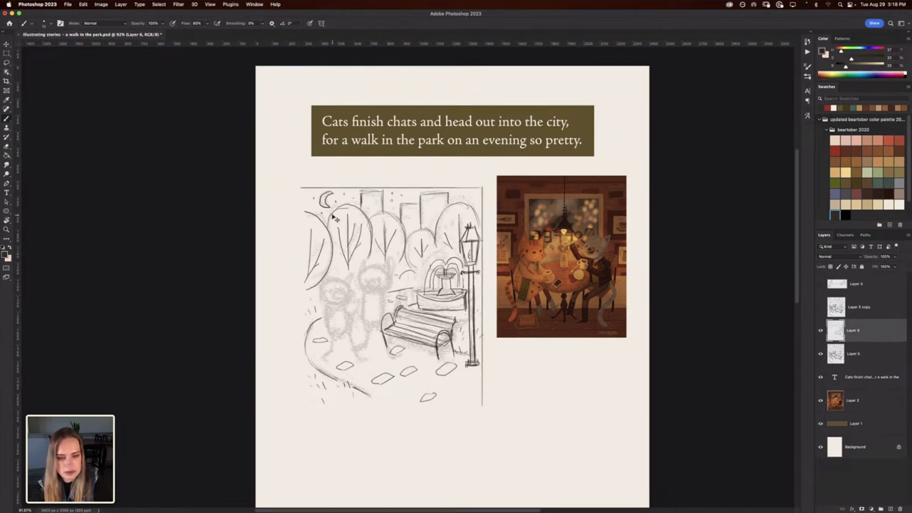
{"action": "key", "text": "super+z"}
{"action": "mouse_move", "coordinate": [482, 187]}
{"action": "left_mouse_down"}
{"action": "mouse_move", "coordinate": [317, 187]}
{"action": "mouse_move", "coordinate": [305, 188]}
{"action": "mouse_move", "coordinate": [303, 201]}
{"action": "mouse_move", "coordinate": [303, 411]}
{"action": "mouse_move", "coordinate": [476, 410]}
{"action": "left_mouse_up"}
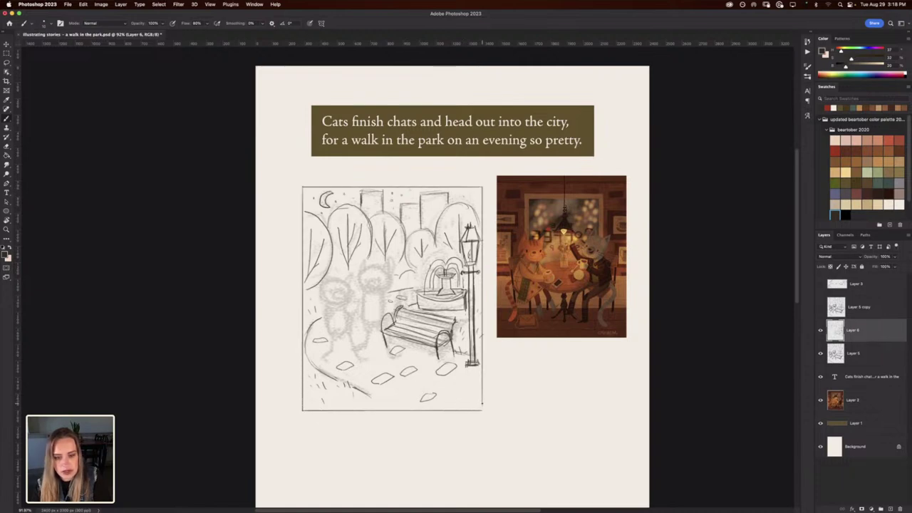
{"action": "key", "text": "super+t"}
{"action": "left_click_drag", "start_coordinate": [302, 186], "coordinate": [297, 179]}
{"action": "key", "text": "Escape"}
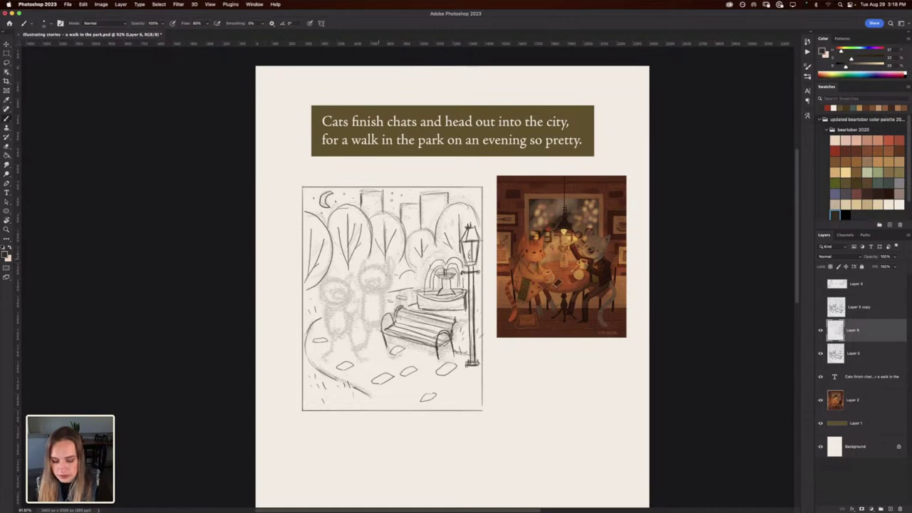
{"action": "key", "text": "super+z"}
{"action": "key", "text": "super+z"}
{"action": "key", "text": "super+z"}
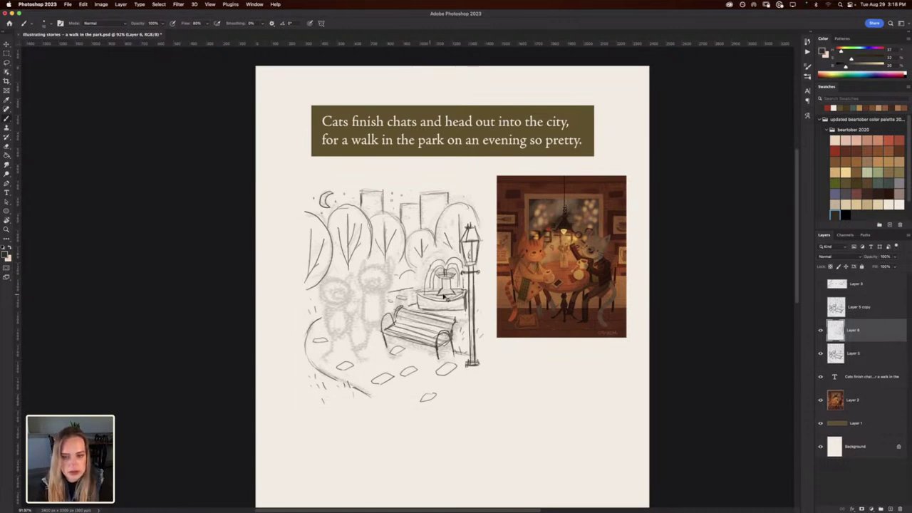
Add a new layer above Layer 6 and draw a straight-edged rectangular frame around the whole park sketch.
{"action": "left_click", "coordinate": [892, 509]}
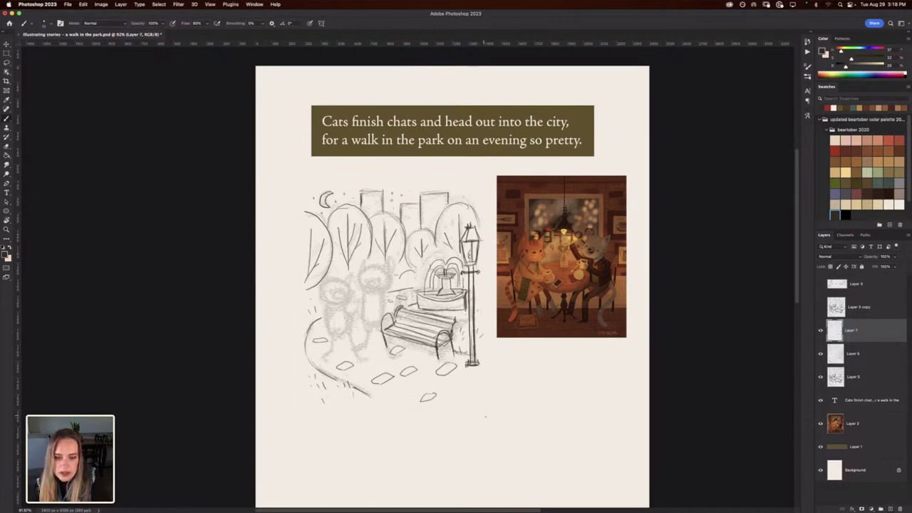
{"action": "mouse_move", "coordinate": [488, 422]}
{"action": "left_mouse_down"}
{"action": "mouse_move", "coordinate": [488, 185]}
{"action": "mouse_move", "coordinate": [301, 186]}
{"action": "mouse_move", "coordinate": [294, 421]}
{"action": "mouse_move", "coordinate": [489, 418]}
{"action": "left_mouse_up"}
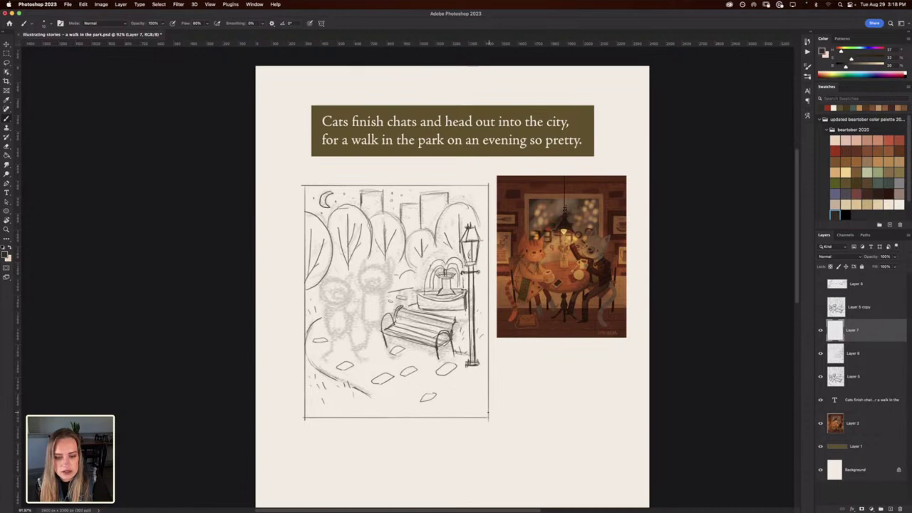
Resize and reposition the rectangular frame on Layer 7 so it fits closely around the park sketch with extra sky above the buildings.
{"action": "key", "text": "ctrl+t"}
{"action": "left_click_drag", "start_coordinate": [302, 420], "coordinate": [297, 428]}
{"action": "left_click_drag", "start_coordinate": [387, 251], "coordinate": [387, 242]}
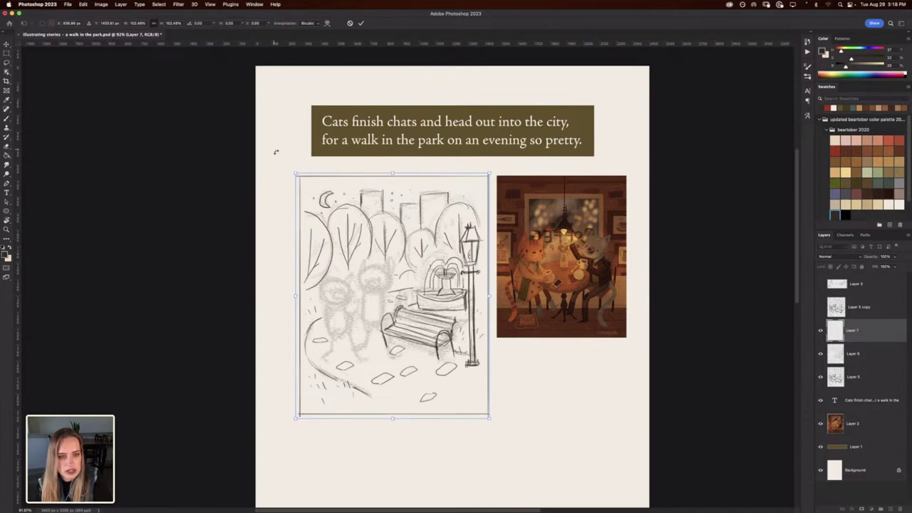
{"action": "left_click_drag", "start_coordinate": [293, 171], "coordinate": [295, 169]}
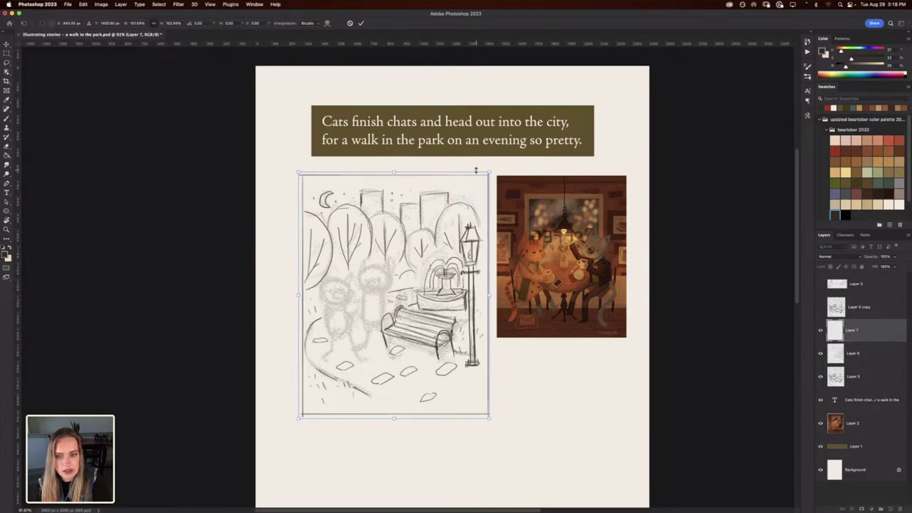
{"action": "left_click_drag", "start_coordinate": [489, 172], "coordinate": [486, 175]}
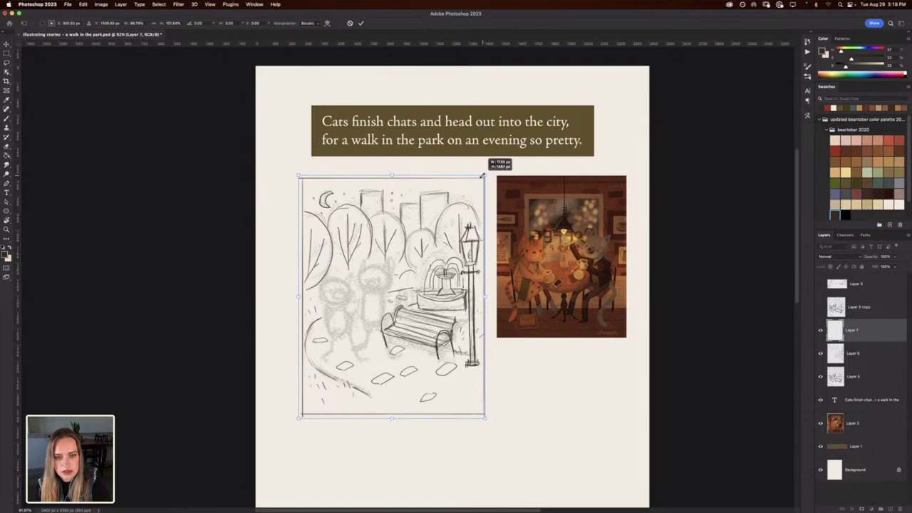
{"action": "left_click_drag", "start_coordinate": [403, 292], "coordinate": [402, 282]}
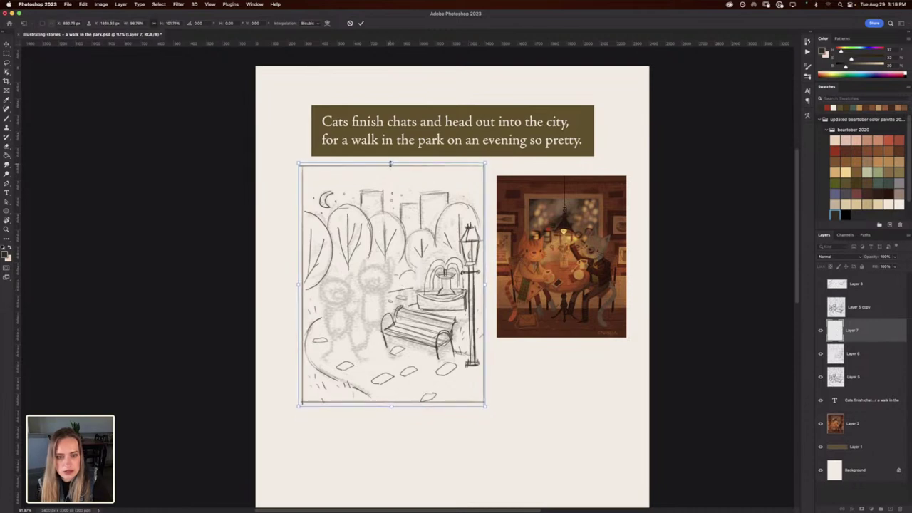
{"action": "left_click_drag", "start_coordinate": [391, 164], "coordinate": [389, 172]}
{"action": "key", "text": "Return"}
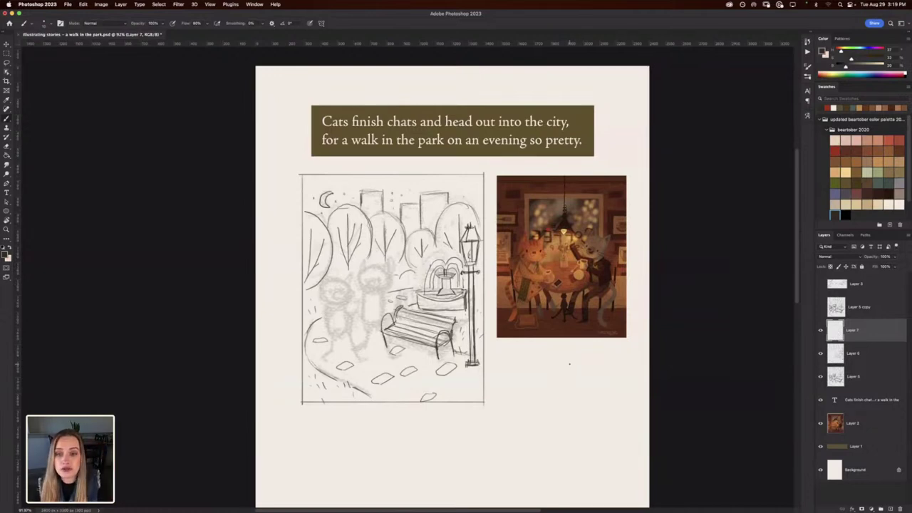
{"action": "left_click_drag", "start_coordinate": [540, 367], "coordinate": [558, 368]}
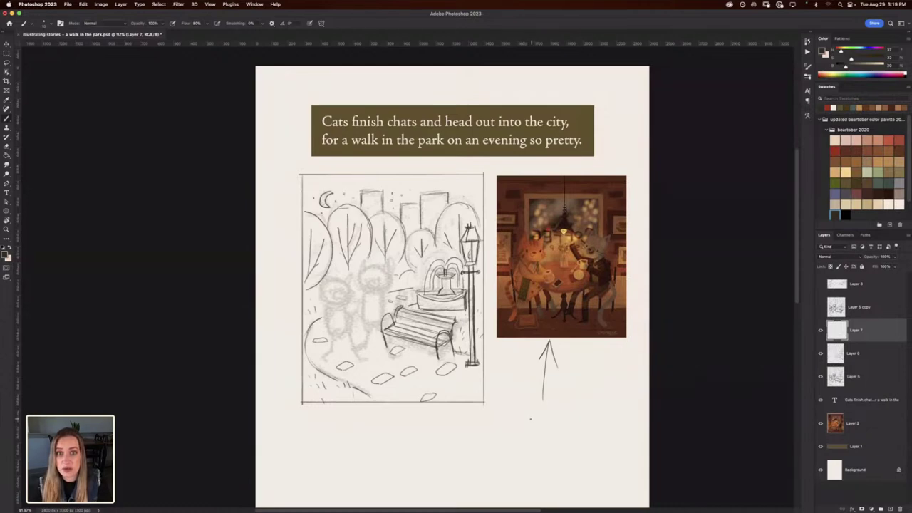
{"action": "key", "text": "super+z"}
{"action": "key", "text": "super+z"}
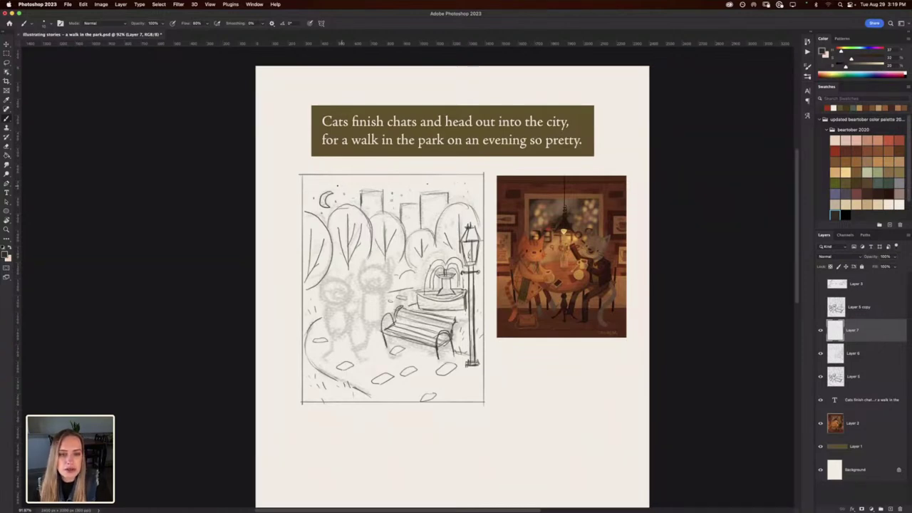
Compare the park sketch with and without its frame by toggling the visibility of Layer 7.
{"action": "left_click", "coordinate": [822, 332]}
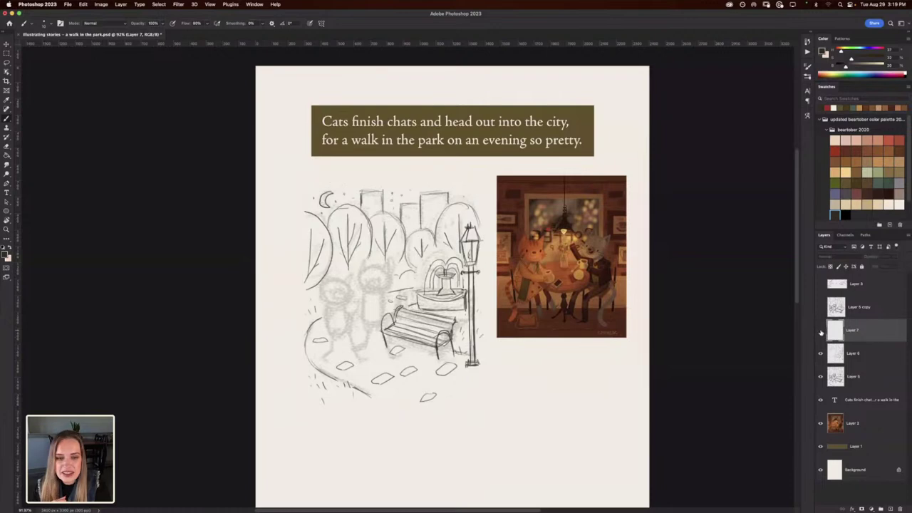
{"action": "left_click", "coordinate": [821, 333]}
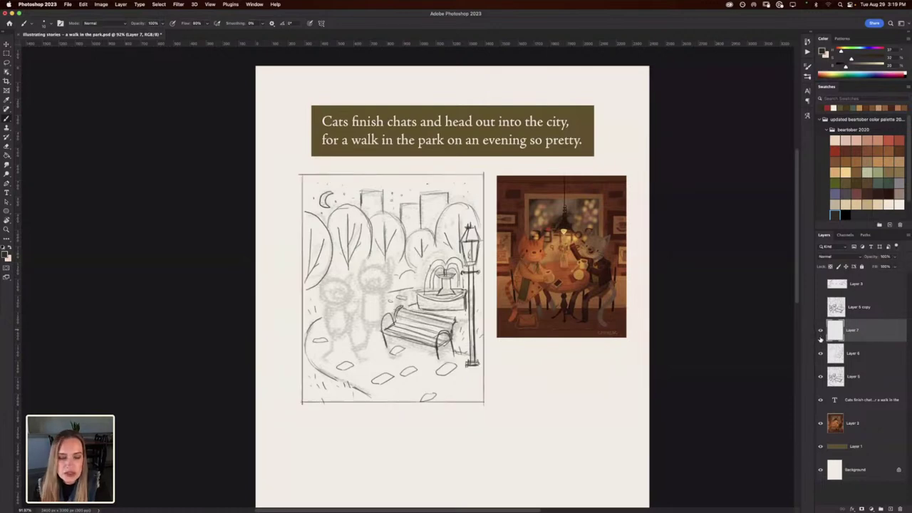
{"action": "left_click", "coordinate": [822, 333]}
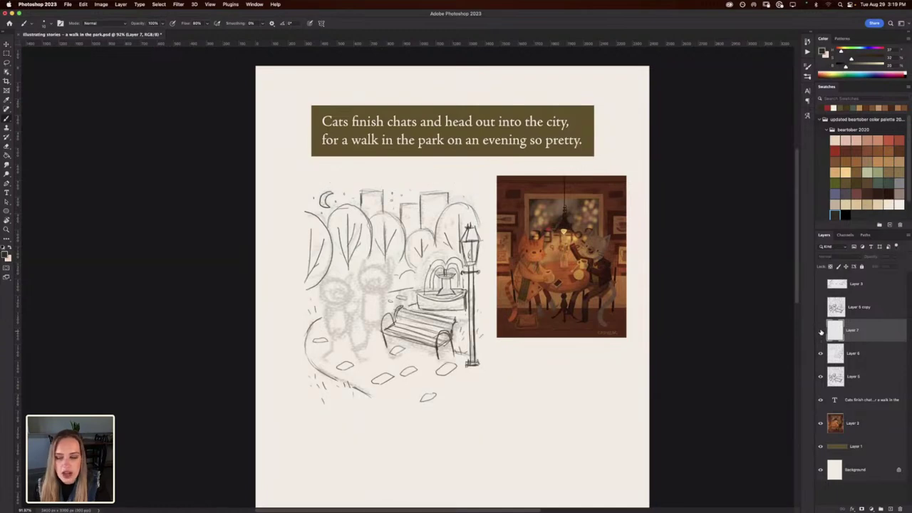
{"action": "left_click", "coordinate": [821, 333]}
Check the park drawing on Layer 6 by toggling its visibility, and add a new layer above it for the cats.
{"action": "left_click", "coordinate": [856, 355]}
{"action": "left_click", "coordinate": [821, 355]}
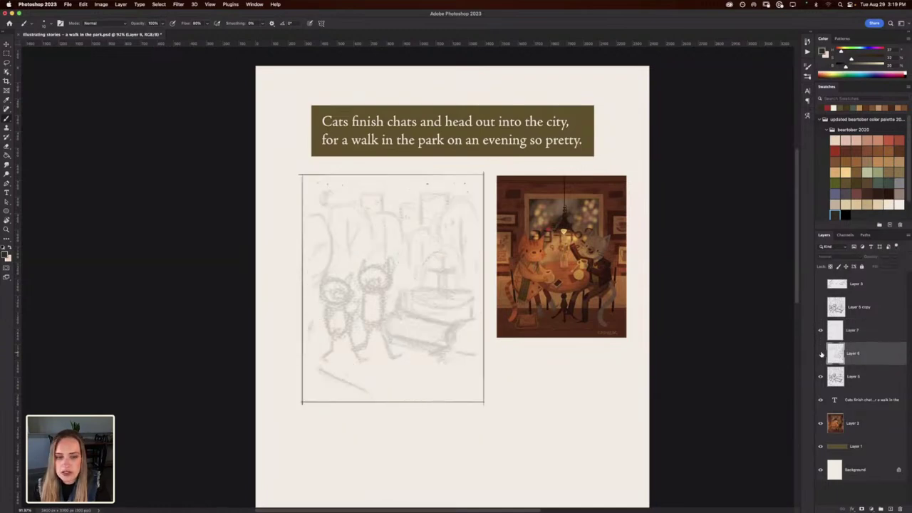
{"action": "left_click", "coordinate": [822, 354]}
{"action": "left_click", "coordinate": [891, 508]}
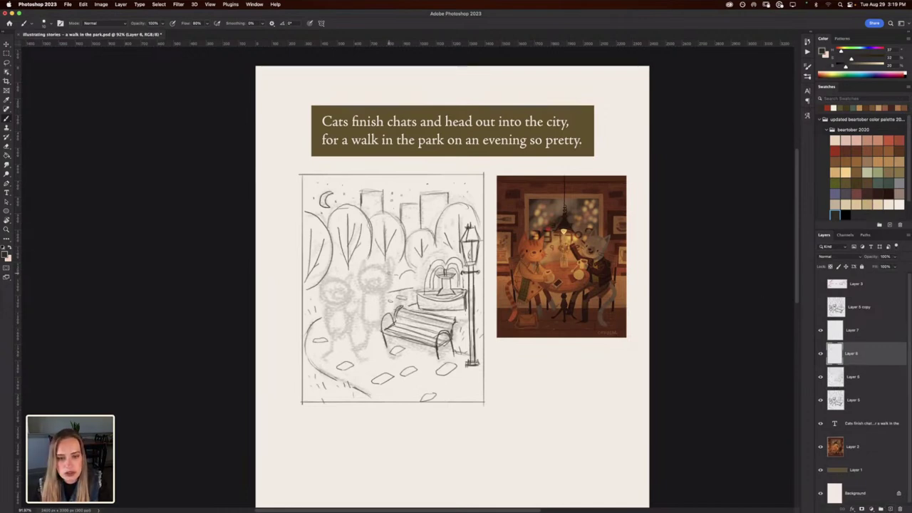
Examine the framed park sketch up close, toggling the visibility of the new empty layer and the rough sketch on Layer 5.
{"action": "scroll", "coordinate": [420, 267], "scroll_direction": "up", "scroll_amount": 5}
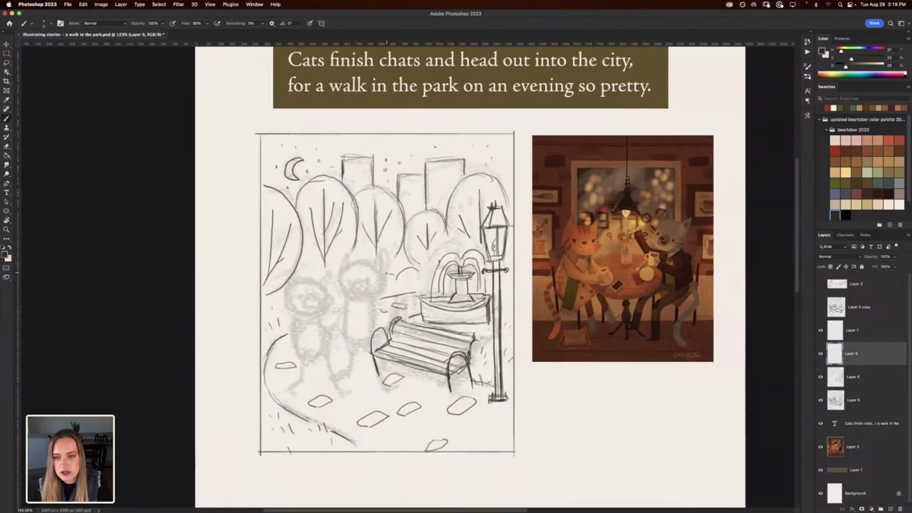
{"action": "scroll", "coordinate": [358, 279], "scroll_direction": "right", "scroll_amount": 2}
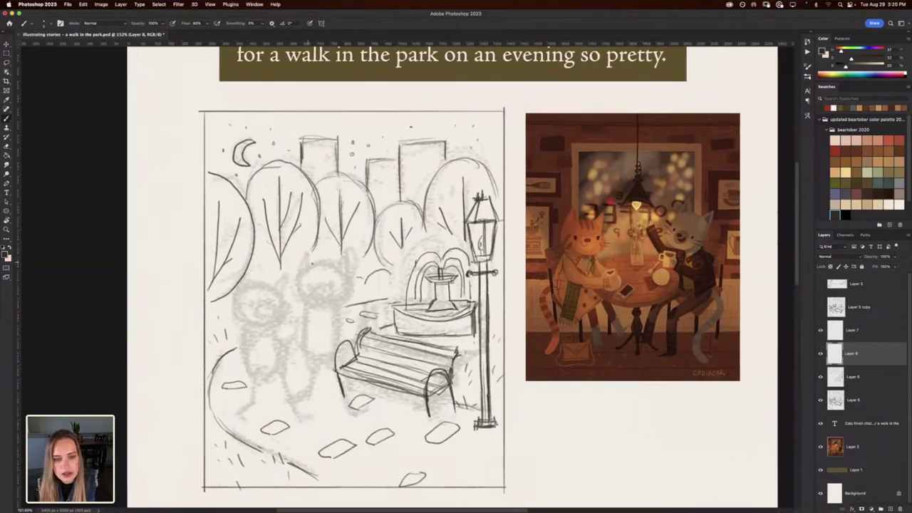
{"action": "left_click", "coordinate": [820, 355]}
{"action": "left_click", "coordinate": [820, 354]}
{"action": "left_click", "coordinate": [820, 355]}
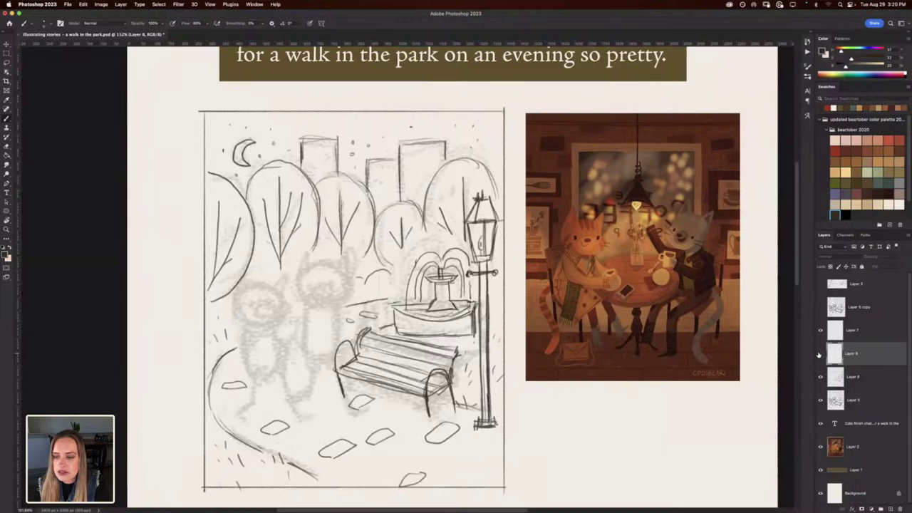
{"action": "left_click", "coordinate": [820, 355]}
{"action": "left_click", "coordinate": [819, 400]}
{"action": "left_click", "coordinate": [820, 400]}
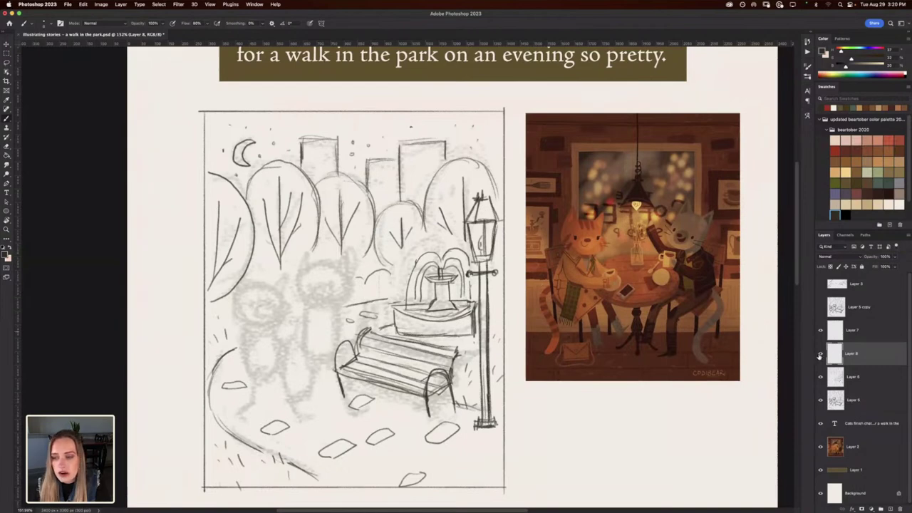
Trace the grey cat's head from the café painting, then move, enlarge and tilt the tracing onto the taller cat in the park sketch.
{"action": "left_click_drag", "start_coordinate": [701, 247], "coordinate": [713, 212]}
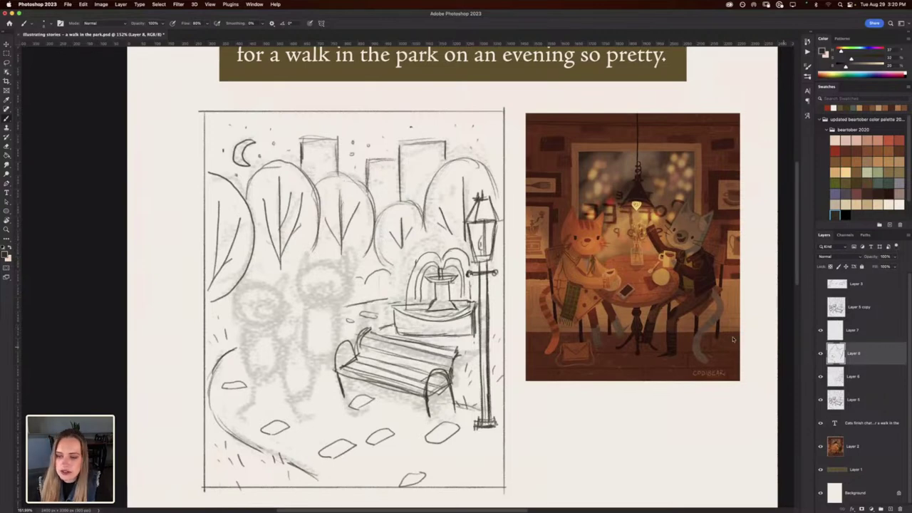
{"action": "key", "text": "super+t"}
{"action": "mouse_move", "coordinate": [699, 231]}
{"action": "left_mouse_down"}
{"action": "mouse_move", "coordinate": [628, 266]}
{"action": "mouse_move", "coordinate": [407, 303]}
{"action": "left_mouse_up"}
{"action": "left_click_drag", "start_coordinate": [367, 256], "coordinate": [352, 268]}
{"action": "left_click_drag", "start_coordinate": [401, 300], "coordinate": [269, 256]}
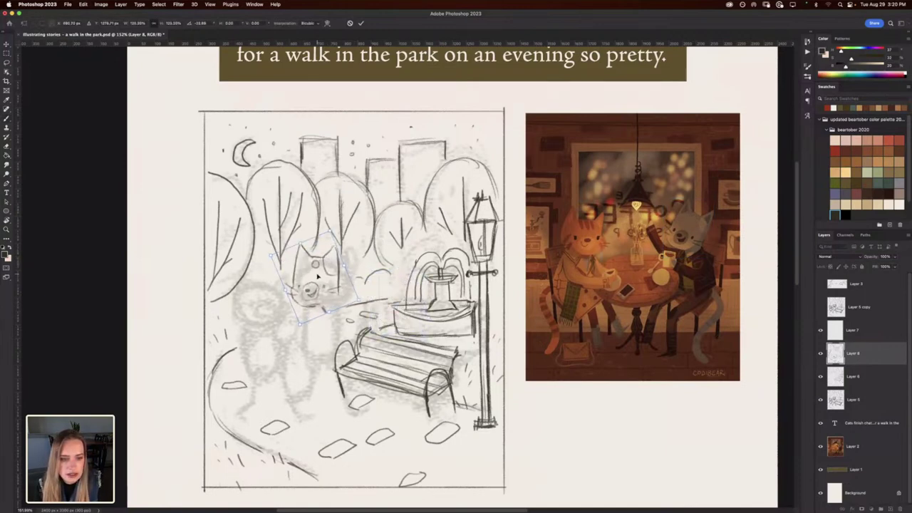
{"action": "left_click_drag", "start_coordinate": [315, 278], "coordinate": [317, 278]}
{"action": "left_click_drag", "start_coordinate": [306, 239], "coordinate": [312, 239]}
{"action": "left_click_drag", "start_coordinate": [325, 281], "coordinate": [329, 274]}
{"action": "key", "text": "Return"}
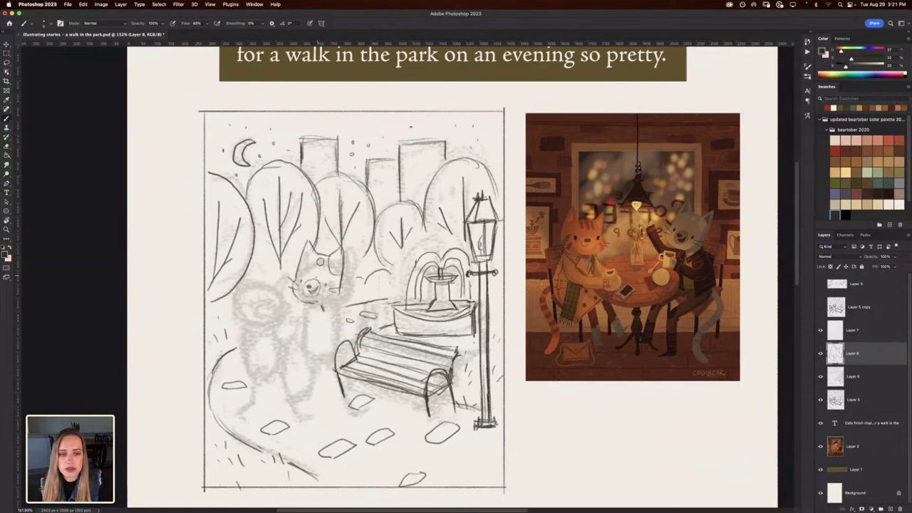
Tilt the traced grey cat head further counterclockwise, shrink it slightly and settle it on the taller cat's rough head.
{"action": "key", "text": "e"}
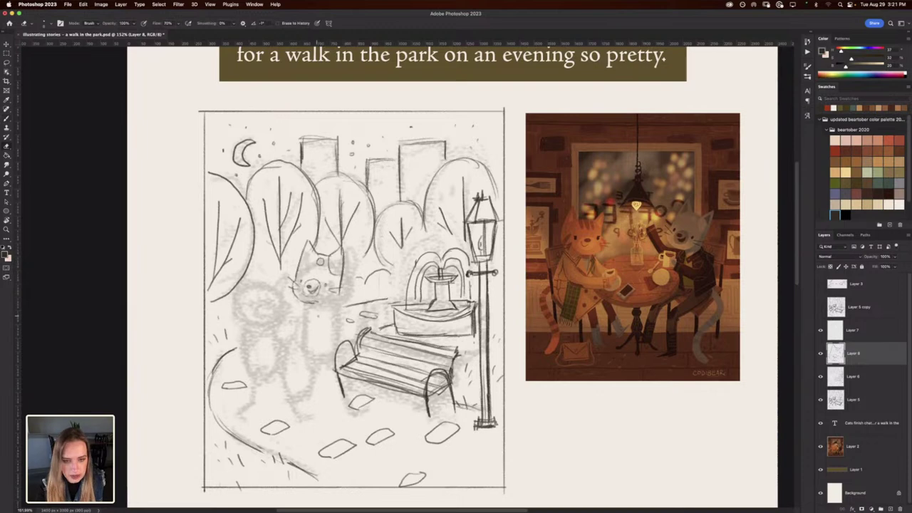
{"action": "key", "text": "super+t"}
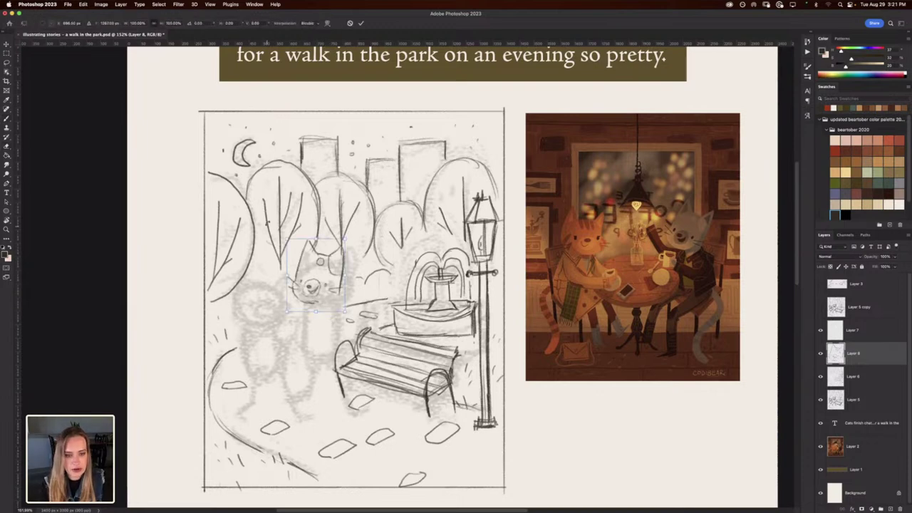
{"action": "left_click_drag", "start_coordinate": [267, 223], "coordinate": [254, 233]}
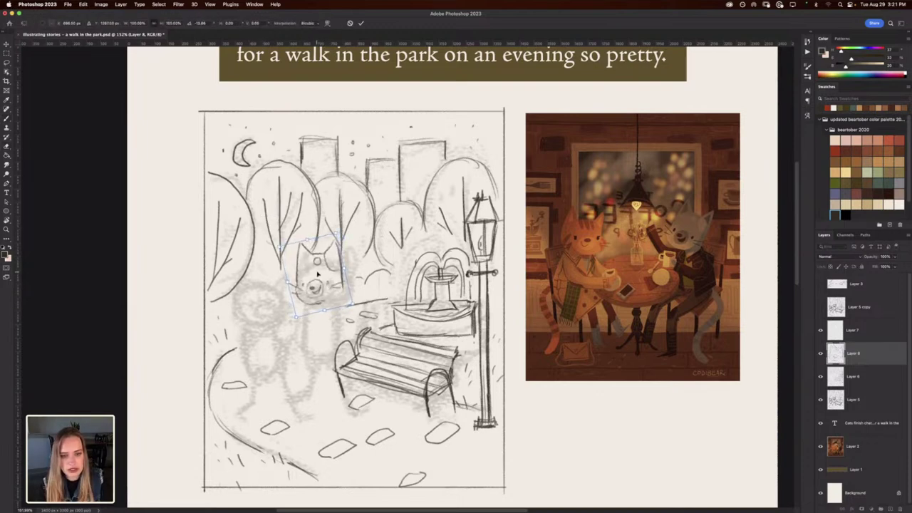
{"action": "mouse_move", "coordinate": [318, 273]}
{"action": "left_mouse_down"}
{"action": "mouse_move", "coordinate": [313, 268]}
{"action": "mouse_move", "coordinate": [321, 276]}
{"action": "left_mouse_up"}
{"action": "left_click_drag", "start_coordinate": [335, 238], "coordinate": [334, 241]}
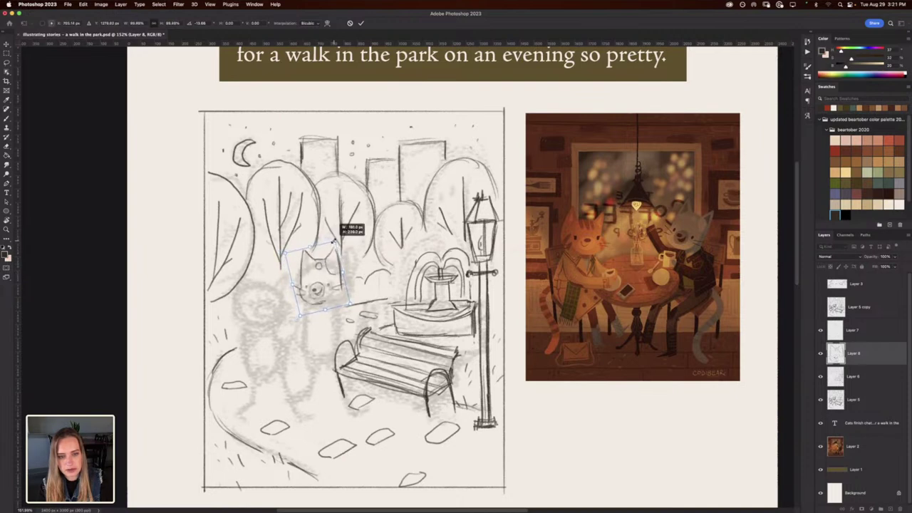
{"action": "key", "text": "Return"}
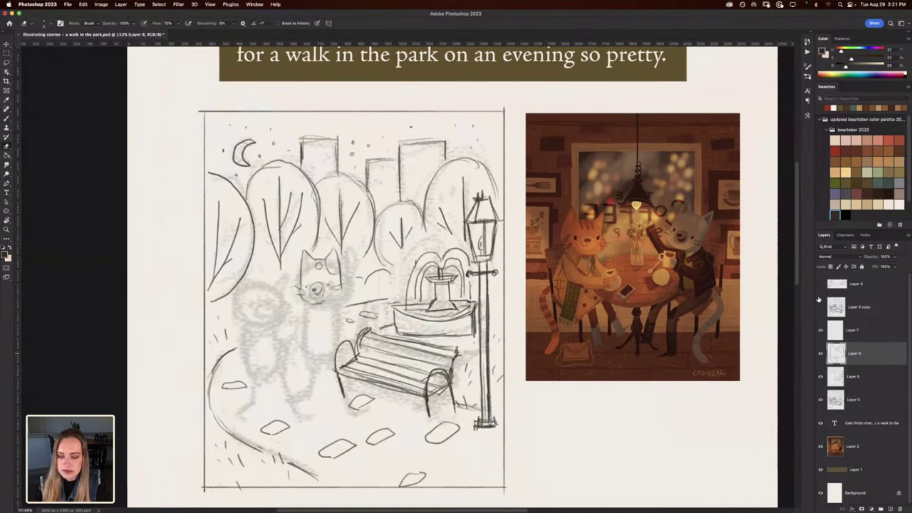
Complete the grey cat's head by drawing the missing ear and the inner ear lines.
{"action": "key", "text": "b"}
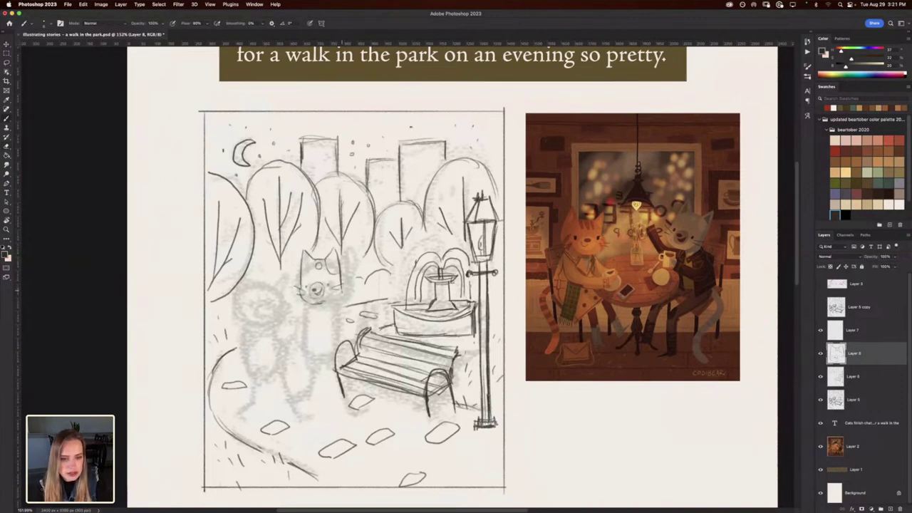
{"action": "mouse_move", "coordinate": [343, 291]}
{"action": "left_mouse_down"}
{"action": "mouse_move", "coordinate": [335, 250]}
{"action": "mouse_move", "coordinate": [326, 258]}
{"action": "left_mouse_up"}
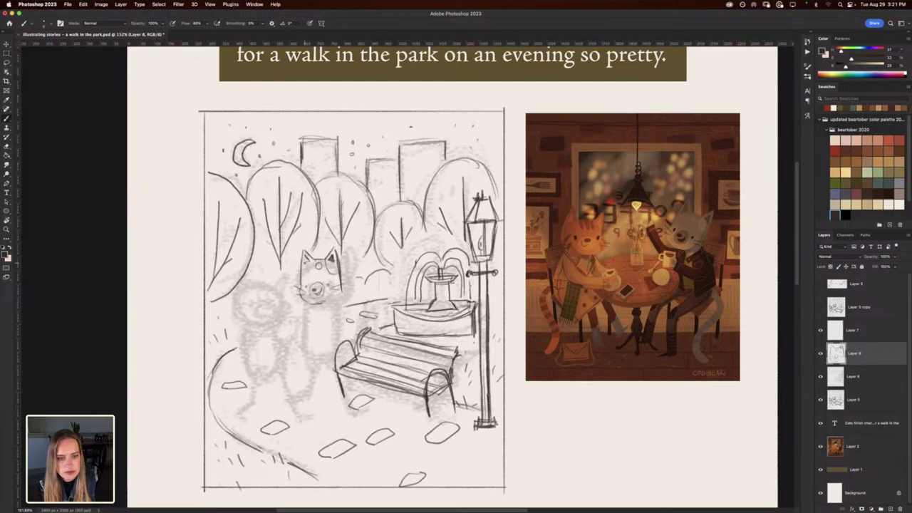
{"action": "left_click_drag", "start_coordinate": [305, 264], "coordinate": [306, 259]}
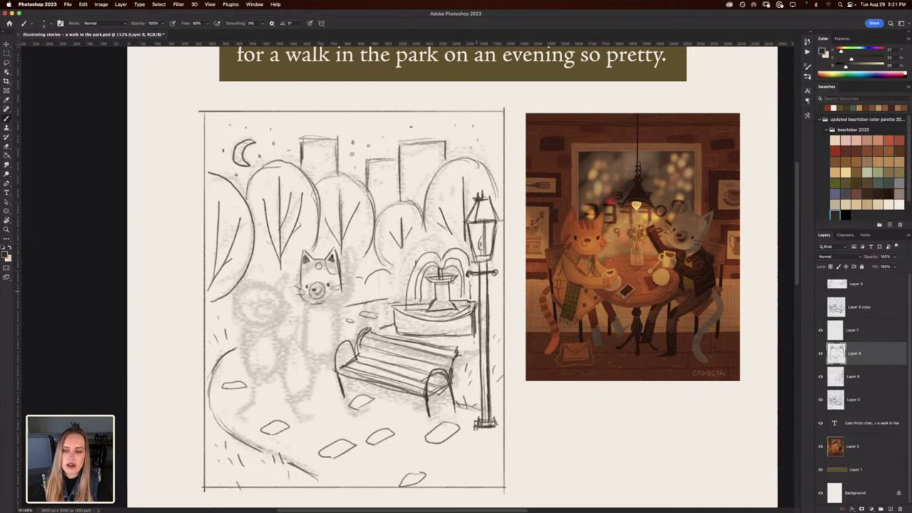
Add another layer, trace the orange cat's head from the café painting, and place it tilted counterclockwise over the shorter cat's rough head.
{"action": "left_click", "coordinate": [889, 509]}
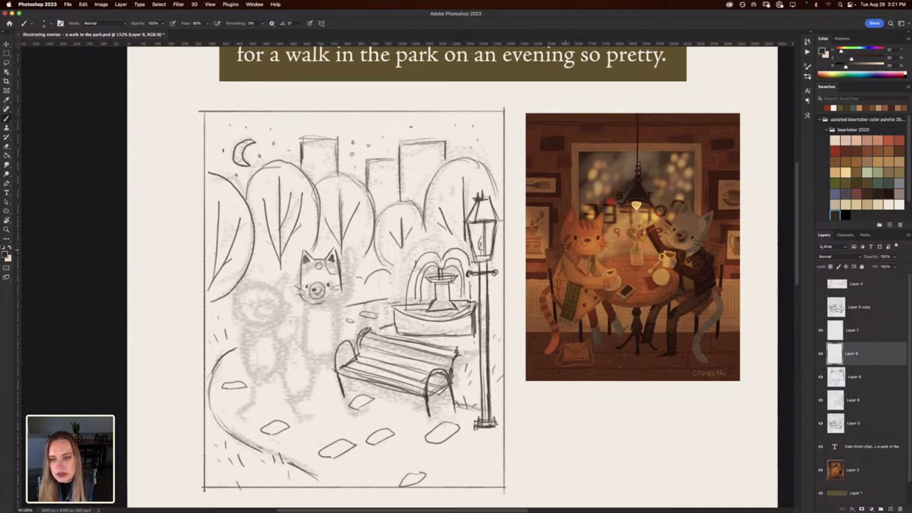
{"action": "left_click_drag", "start_coordinate": [327, 304], "coordinate": [334, 353]}
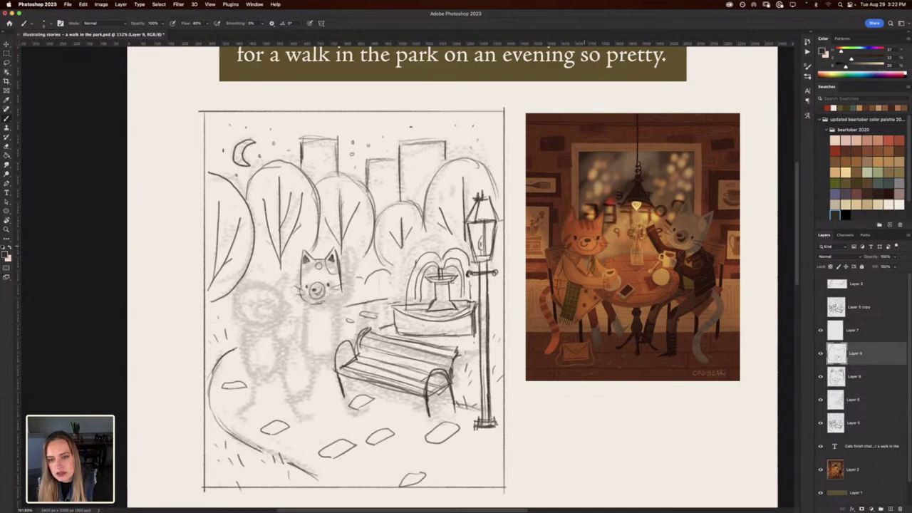
{"action": "key", "text": "super+t"}
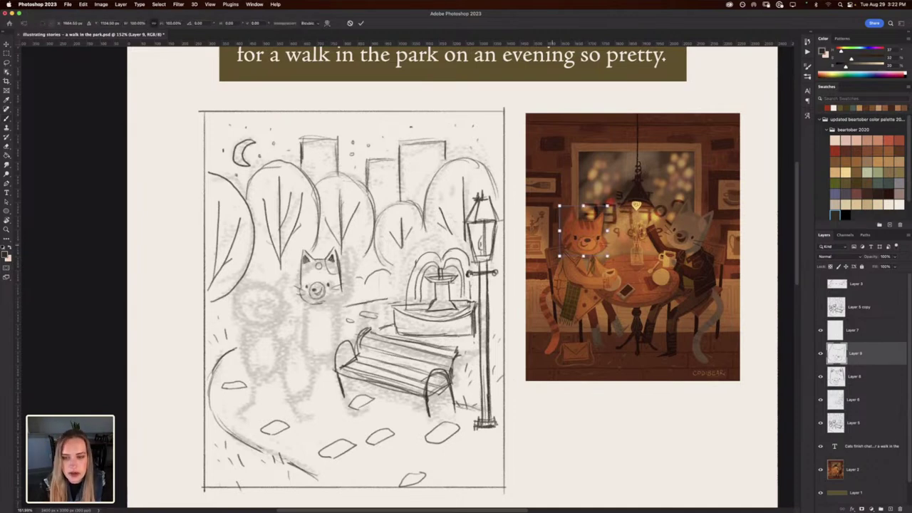
{"action": "left_click_drag", "start_coordinate": [575, 238], "coordinate": [459, 280]}
{"action": "mouse_move", "coordinate": [516, 283]}
{"action": "left_mouse_down"}
{"action": "mouse_move", "coordinate": [262, 305]}
{"action": "mouse_move", "coordinate": [307, 302]}
{"action": "left_mouse_up"}
{"action": "left_click_drag", "start_coordinate": [262, 303], "coordinate": [258, 298]}
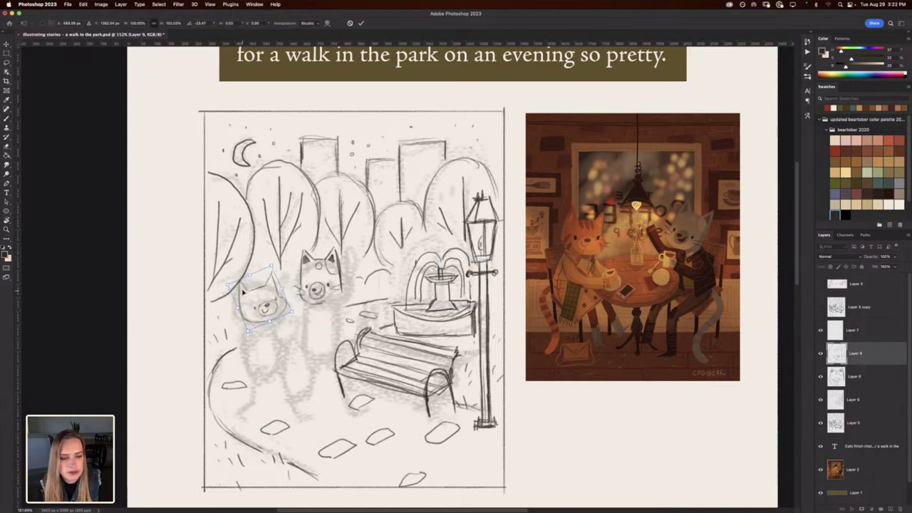
{"action": "key", "text": "Return"}
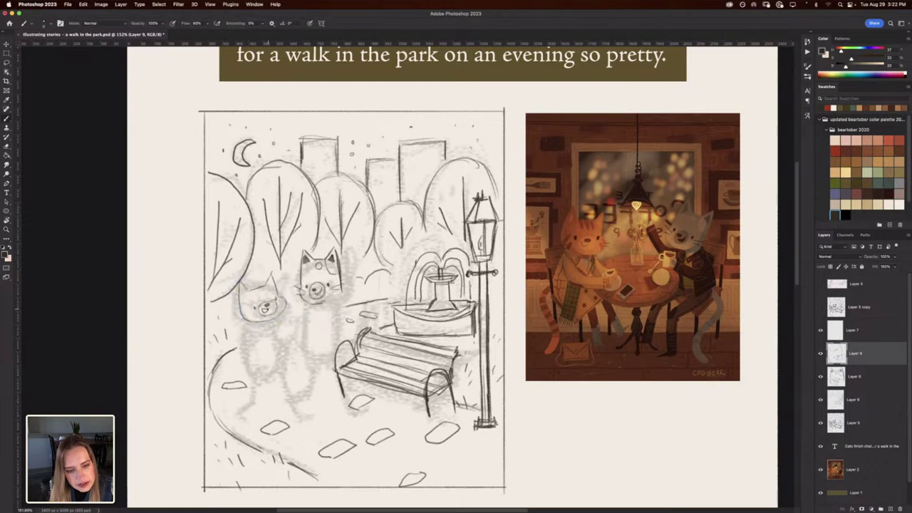
{"action": "key", "text": "e"}
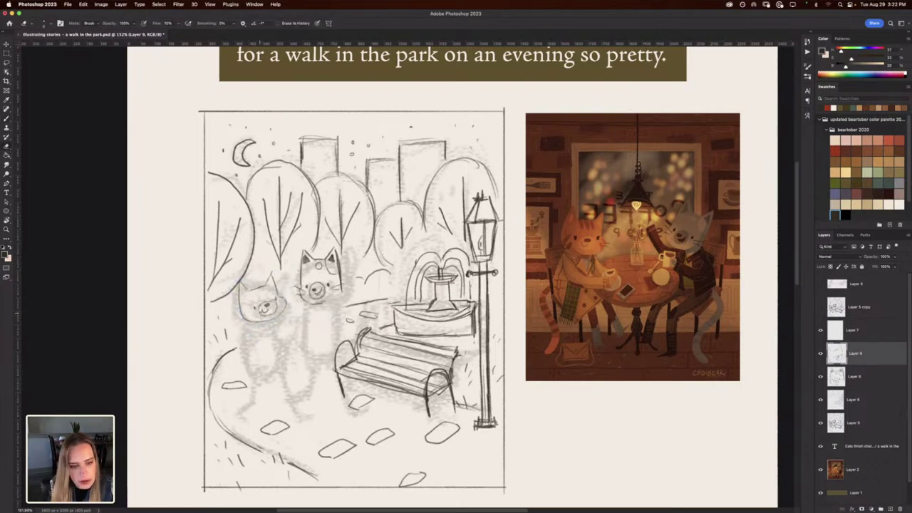
{"action": "key", "text": "b"}
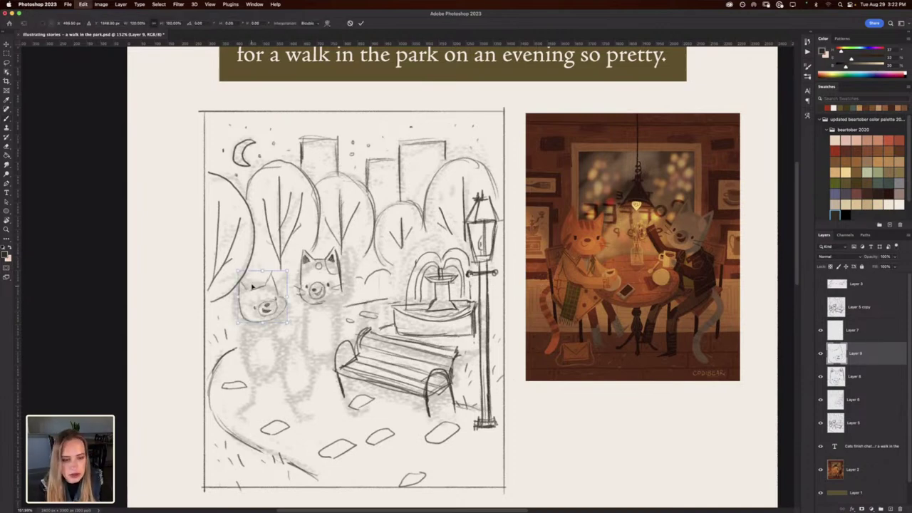
Return the traced orange cat head to the café painting, rotated clockwise to match the painted head, and trace its missing stripes.
{"action": "key", "text": "ctrl+t"}
{"action": "mouse_move", "coordinate": [268, 300]}
{"action": "left_mouse_down"}
{"action": "mouse_move", "coordinate": [578, 217]}
{"action": "mouse_move", "coordinate": [581, 227]}
{"action": "left_mouse_up"}
{"action": "left_click_drag", "start_coordinate": [561, 180], "coordinate": [585, 186]}
{"action": "left_click_drag", "start_coordinate": [576, 235], "coordinate": [583, 239]}
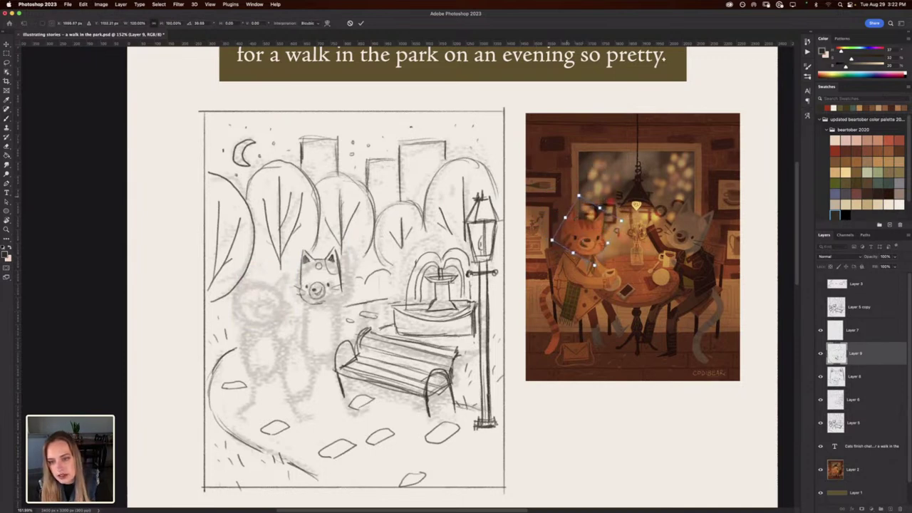
{"action": "left_click_drag", "start_coordinate": [562, 184], "coordinate": [556, 189]}
{"action": "key", "text": "Return"}
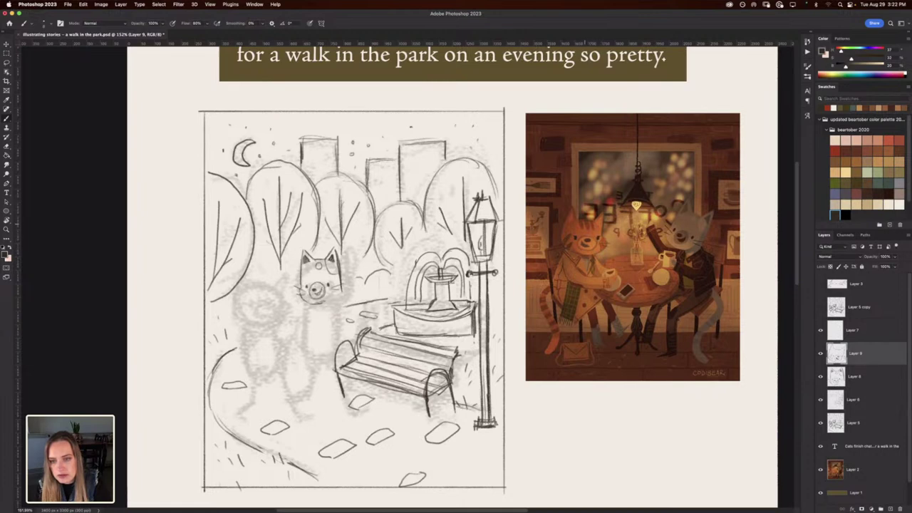
Move the striped head tracing back onto the shorter cat in the park sketch and tilt it counterclockwise.
{"action": "key", "text": "super+t"}
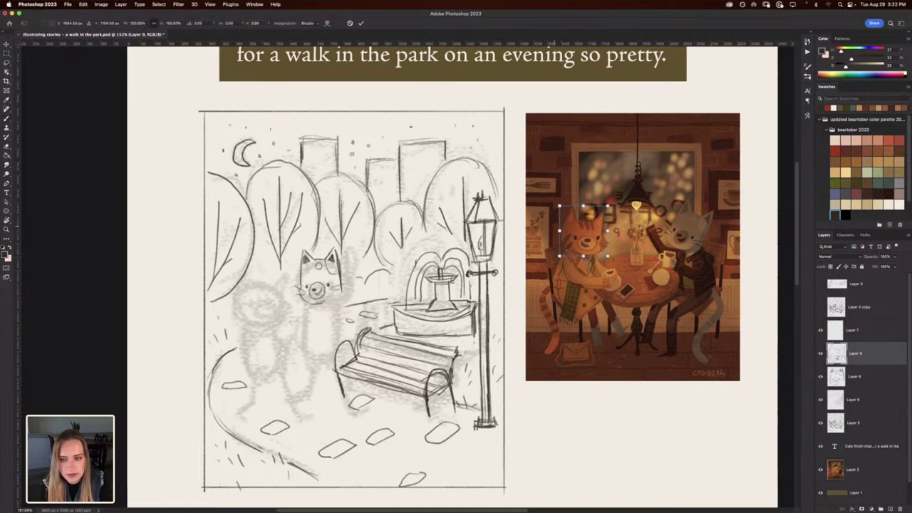
{"action": "mouse_move", "coordinate": [554, 220]}
{"action": "left_mouse_down"}
{"action": "mouse_move", "coordinate": [553, 231]}
{"action": "mouse_move", "coordinate": [250, 307]}
{"action": "mouse_move", "coordinate": [253, 296]}
{"action": "left_mouse_up"}
{"action": "key", "text": "Return"}
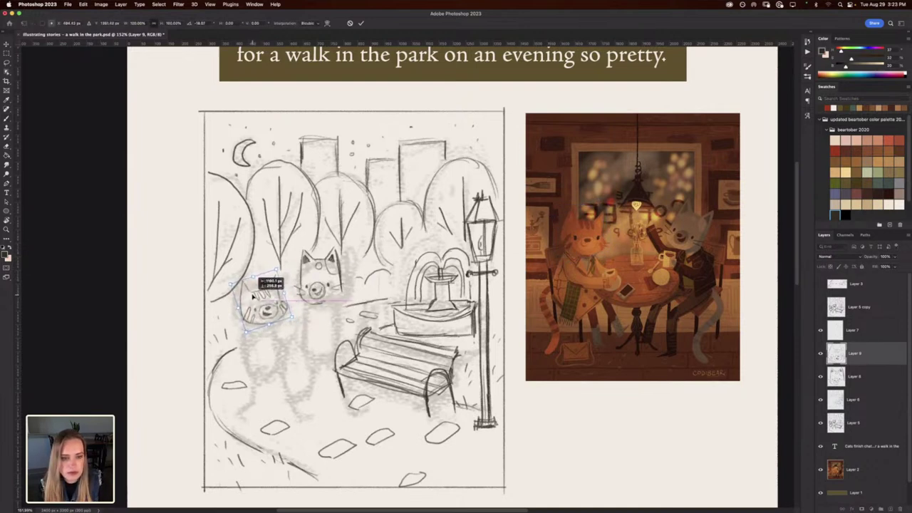
{"action": "mouse_move", "coordinate": [161, 338]}
{"action": "left_mouse_down"}
{"action": "mouse_move", "coordinate": [174, 332]}
{"action": "mouse_move", "coordinate": [167, 329]}
{"action": "left_mouse_up"}
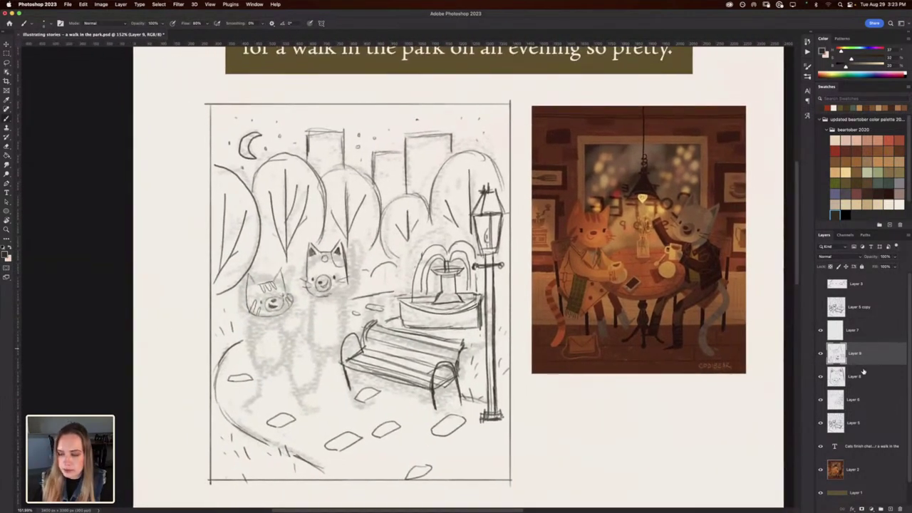
Add a layer above the orange cat's head and sketch the shorter cat's torso as a flared shape below the head.
{"action": "left_click", "coordinate": [891, 507]}
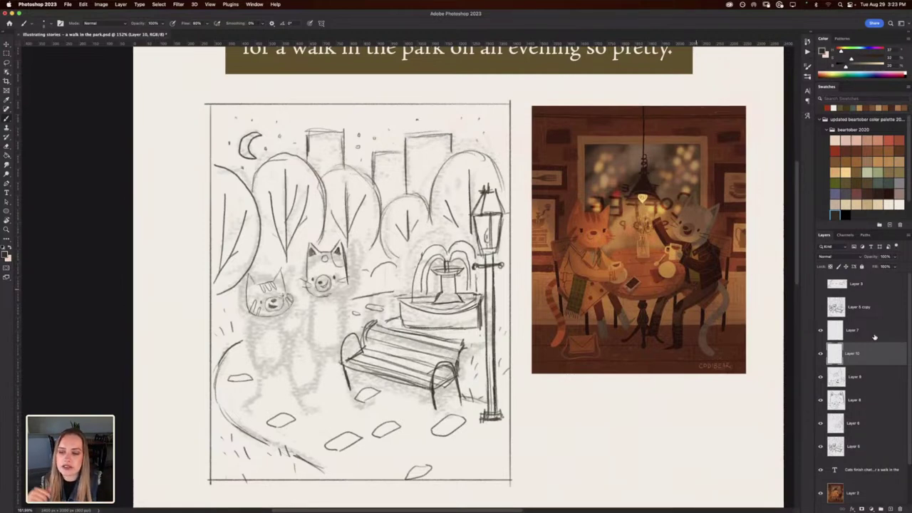
{"action": "left_click", "coordinate": [821, 355]}
{"action": "left_click", "coordinate": [820, 354]}
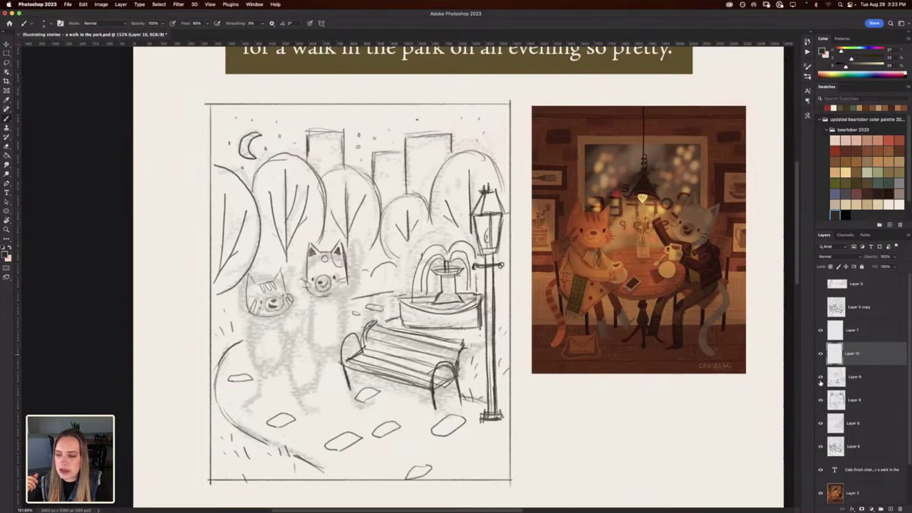
{"action": "left_click", "coordinate": [820, 377]}
{"action": "left_click", "coordinate": [820, 377]}
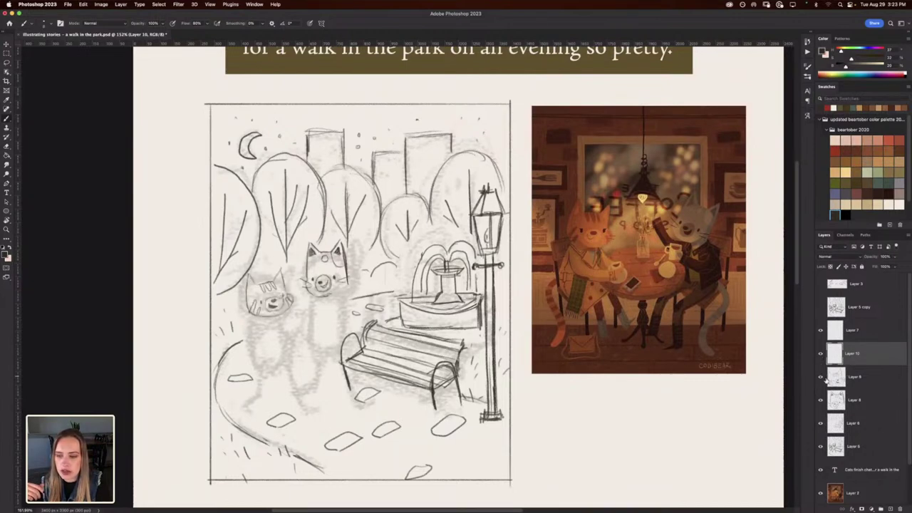
{"action": "left_click", "coordinate": [821, 377]}
{"action": "left_click", "coordinate": [821, 377]}
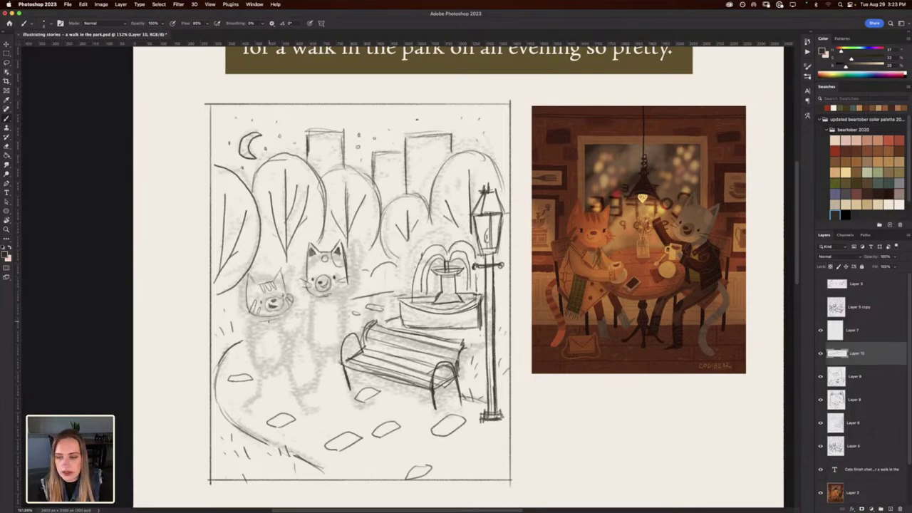
{"action": "mouse_move", "coordinate": [260, 320]}
{"action": "left_mouse_down"}
{"action": "mouse_move", "coordinate": [255, 353]}
{"action": "mouse_move", "coordinate": [293, 348]}
{"action": "left_mouse_up"}
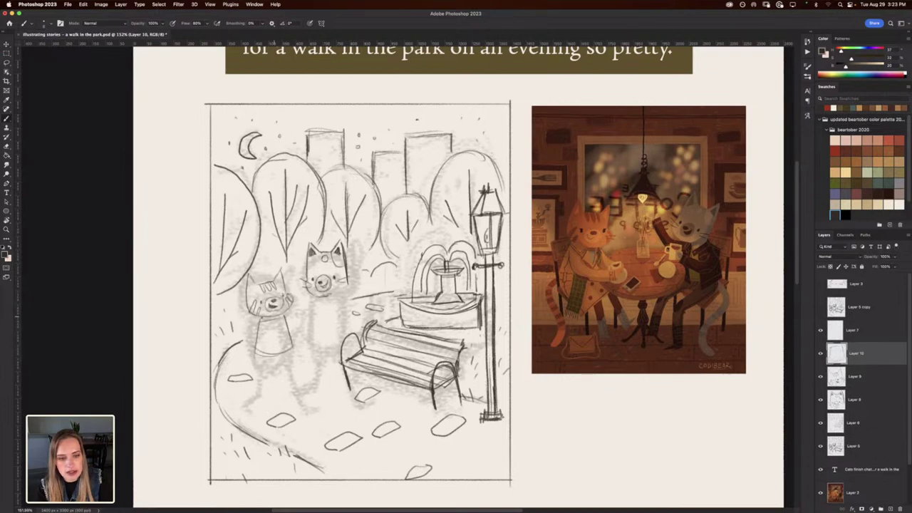
{"action": "left_click_drag", "start_coordinate": [263, 317], "coordinate": [256, 355]}
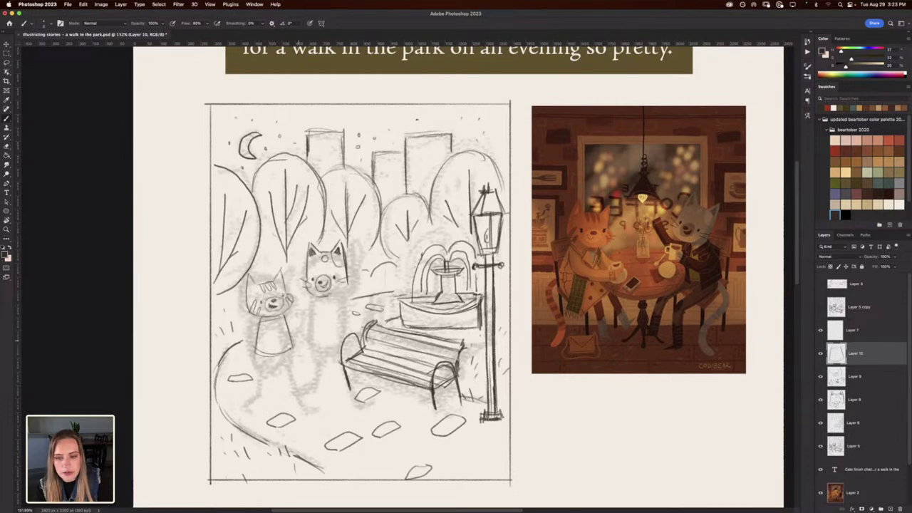
Sketch the shorter cat's legs in a walking stride below the torso, following the rough pose.
{"action": "mouse_move", "coordinate": [292, 355]}
{"action": "left_mouse_down"}
{"action": "mouse_move", "coordinate": [303, 402]}
{"action": "mouse_move", "coordinate": [280, 409]}
{"action": "mouse_move", "coordinate": [300, 416]}
{"action": "mouse_move", "coordinate": [303, 397]}
{"action": "mouse_move", "coordinate": [317, 404]}
{"action": "mouse_move", "coordinate": [307, 413]}
{"action": "mouse_move", "coordinate": [284, 352]}
{"action": "mouse_move", "coordinate": [246, 404]}
{"action": "mouse_move", "coordinate": [242, 389]}
{"action": "mouse_move", "coordinate": [241, 403]}
{"action": "mouse_move", "coordinate": [239, 387]}
{"action": "mouse_move", "coordinate": [254, 378]}
{"action": "left_mouse_up"}
{"action": "key", "text": "e"}
{"action": "key", "text": "b"}
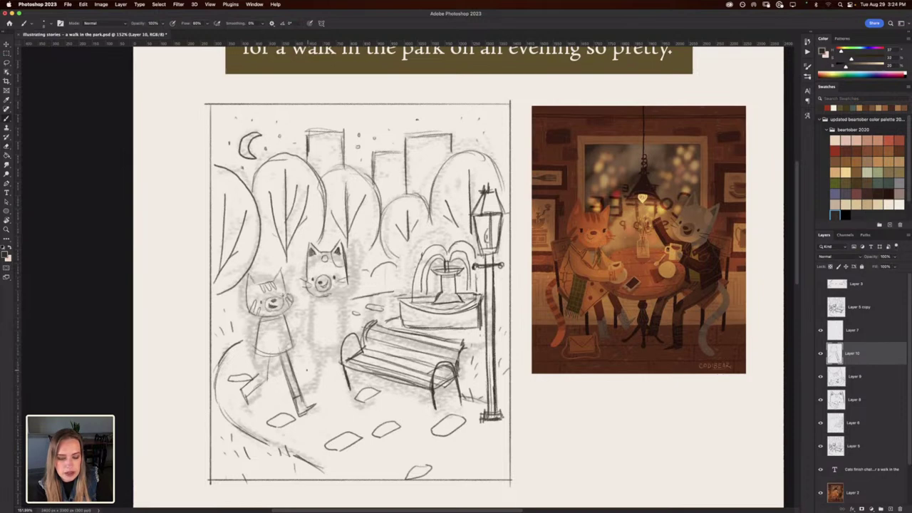
Erase the messy lines around the shorter cat's legs and redraw the upper part of the back leg.
{"action": "key", "text": "e"}
{"action": "left_click_drag", "start_coordinate": [294, 397], "coordinate": [288, 382]}
{"action": "left_click_drag", "start_coordinate": [283, 359], "coordinate": [296, 392]}
{"action": "mouse_move", "coordinate": [290, 355]}
{"action": "left_mouse_down"}
{"action": "mouse_move", "coordinate": [290, 375]}
{"action": "mouse_move", "coordinate": [259, 379]}
{"action": "left_mouse_up"}
{"action": "key", "text": "b"}
{"action": "left_click_drag", "start_coordinate": [261, 354], "coordinate": [267, 382]}
{"action": "mouse_move", "coordinate": [268, 356]}
{"action": "left_mouse_down"}
{"action": "mouse_move", "coordinate": [268, 377]}
{"action": "mouse_move", "coordinate": [259, 368]}
{"action": "left_mouse_up"}
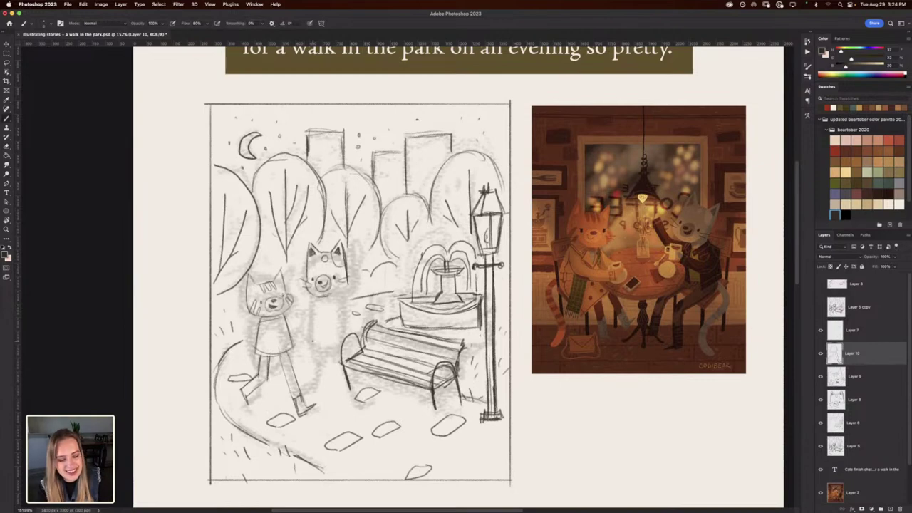
Refine the outlines of the shorter cat's front leg and its back foot.
{"action": "key", "text": "r"}
{"action": "left_click_drag", "start_coordinate": [173, 340], "coordinate": [170, 272]}
{"action": "key", "text": "b"}
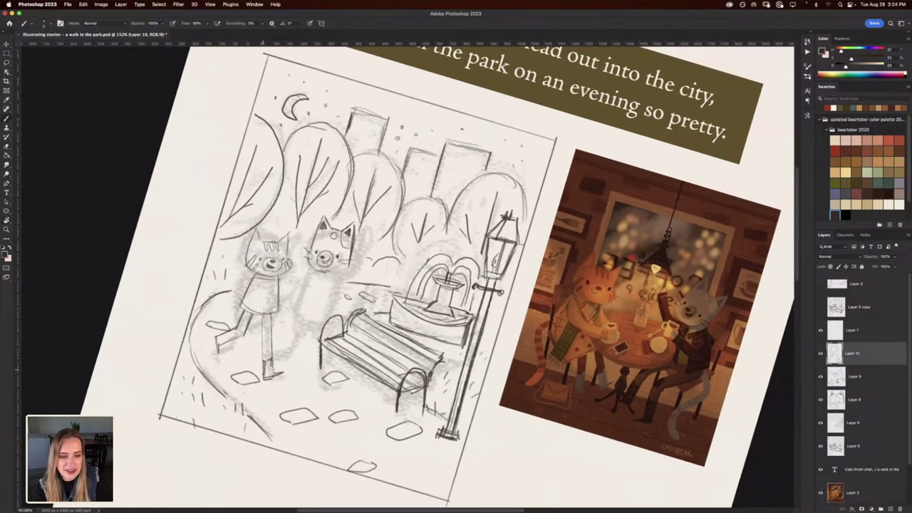
{"action": "left_click_drag", "start_coordinate": [262, 331], "coordinate": [262, 359]}
{"action": "left_click_drag", "start_coordinate": [261, 315], "coordinate": [261, 349]}
{"action": "mouse_move", "coordinate": [262, 315]}
{"action": "left_mouse_down"}
{"action": "mouse_move", "coordinate": [262, 342]}
{"action": "mouse_move", "coordinate": [270, 330]}
{"action": "left_mouse_up"}
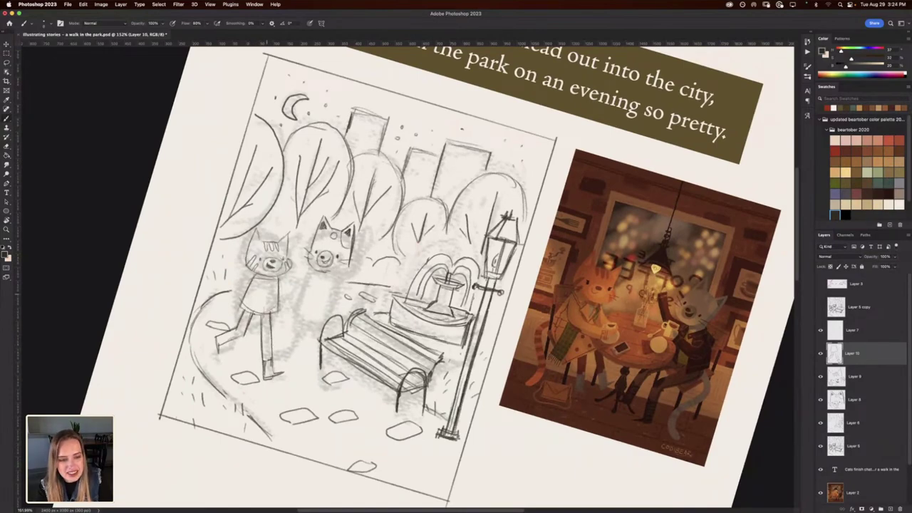
{"action": "key", "text": "Escape"}
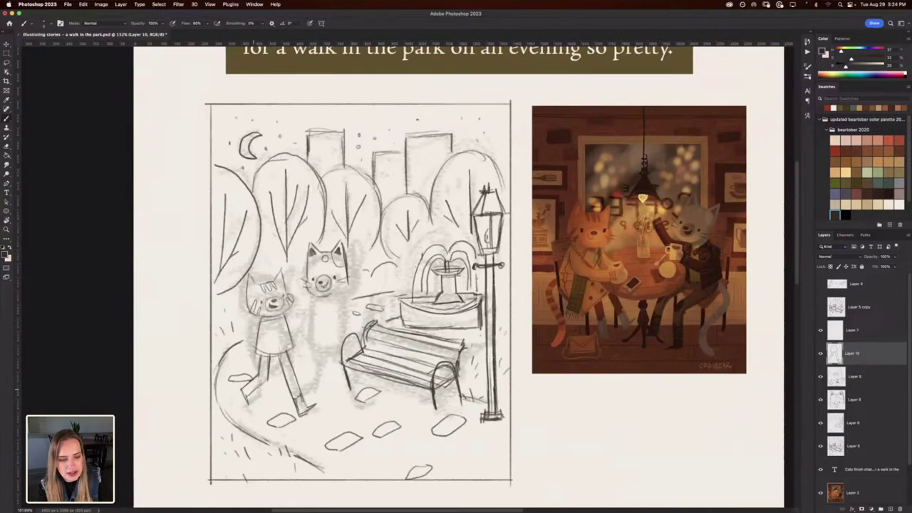
{"action": "mouse_move", "coordinate": [254, 389]}
{"action": "left_mouse_down"}
{"action": "mouse_move", "coordinate": [249, 381]}
{"action": "mouse_move", "coordinate": [243, 397]}
{"action": "left_mouse_up"}
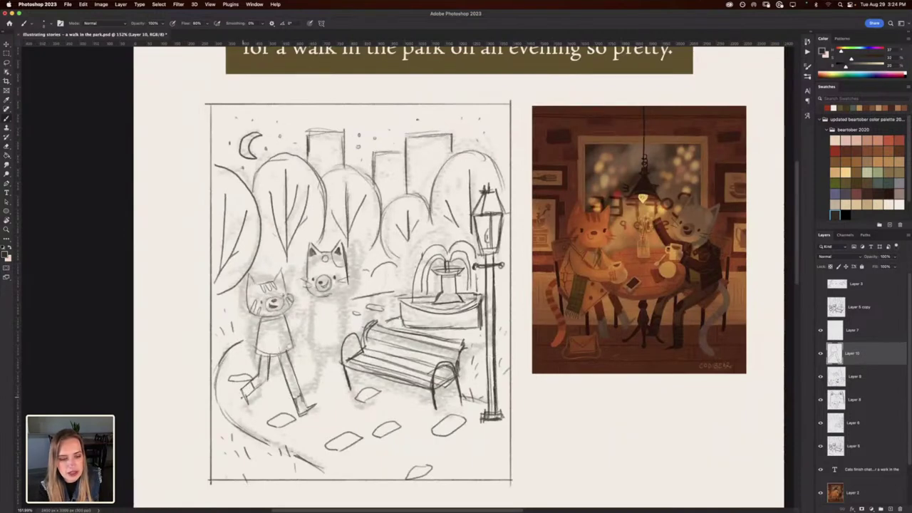
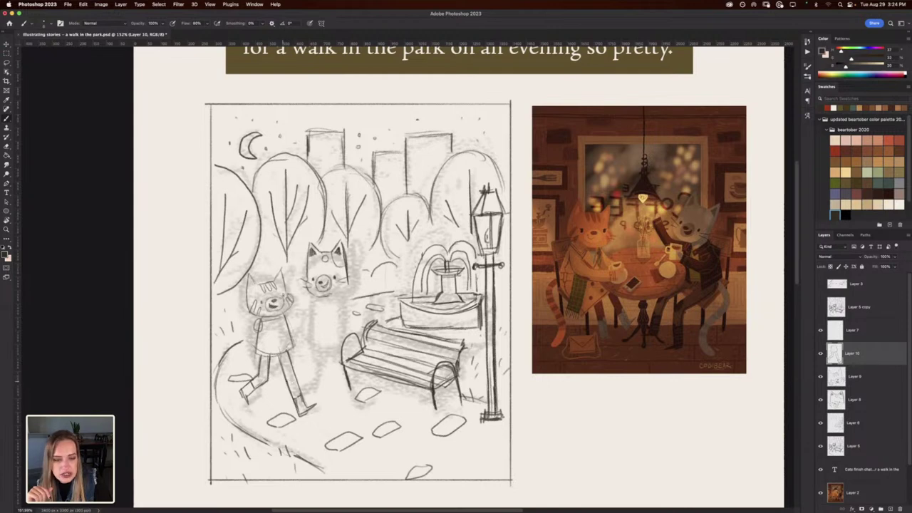
{"action": "left_click_drag", "start_coordinate": [288, 384], "coordinate": [248, 374]}
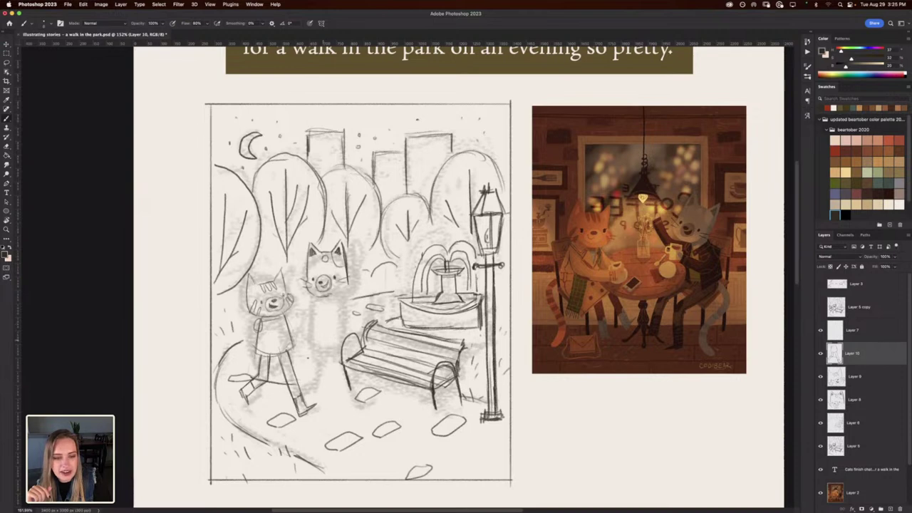
{"action": "left_click_drag", "start_coordinate": [300, 383], "coordinate": [286, 320]}
{"action": "left_click_drag", "start_coordinate": [303, 378], "coordinate": [286, 314]}
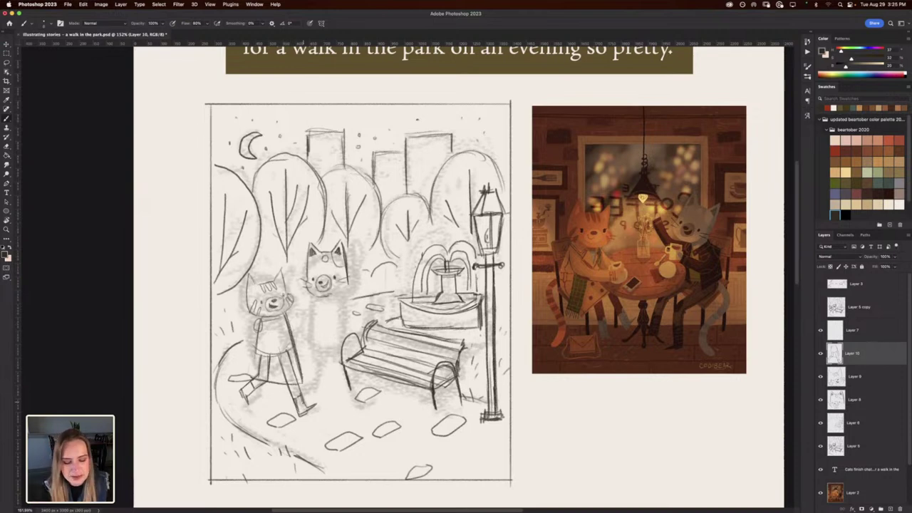
{"action": "key", "text": "super+z"}
{"action": "key", "text": "super+z"}
{"action": "key", "text": "super+z"}
{"action": "key", "text": "super+z"}
{"action": "key", "text": "super+z"}
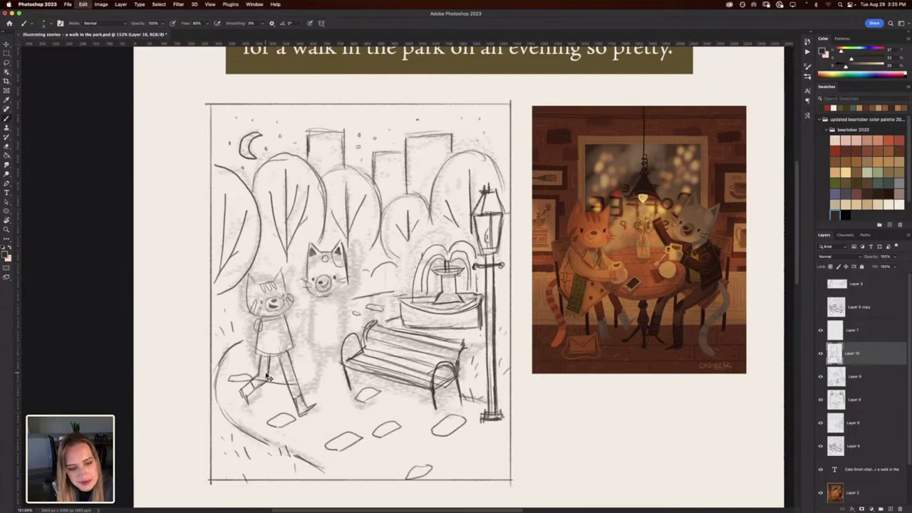
{"action": "key", "text": "super+z"}
{"action": "mouse_move", "coordinate": [249, 377]}
{"action": "left_mouse_down"}
{"action": "mouse_move", "coordinate": [300, 370]}
{"action": "mouse_move", "coordinate": [262, 384]}
{"action": "mouse_move", "coordinate": [307, 373]}
{"action": "left_mouse_up"}
{"action": "key", "text": "super+z"}
{"action": "key", "text": "super+z"}
{"action": "key", "text": "super+z"}
{"action": "key", "text": "super+z"}
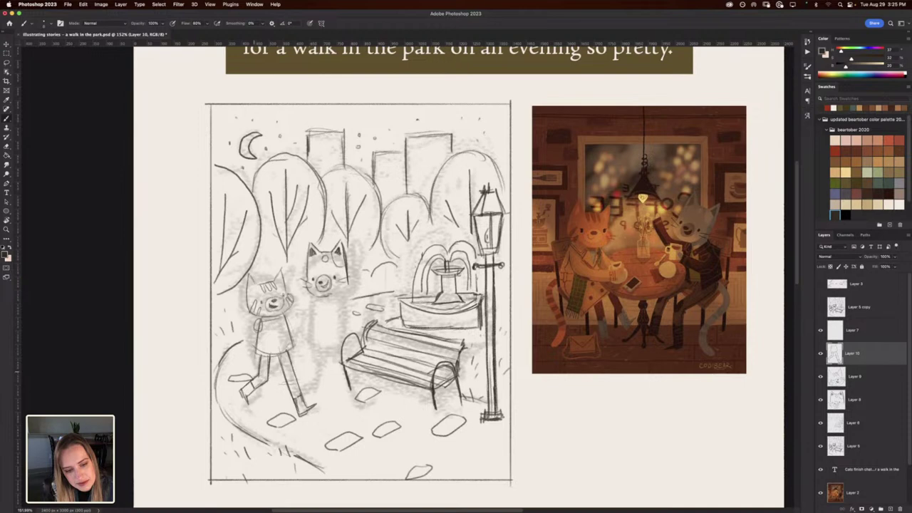
Draw a long flared coat with a straight hem on the shorter cat and erase the old torso and leg lines inside it.
{"action": "left_click_drag", "start_coordinate": [249, 377], "coordinate": [303, 374]}
{"action": "left_click_drag", "start_coordinate": [286, 317], "coordinate": [303, 374]}
{"action": "left_click_drag", "start_coordinate": [286, 314], "coordinate": [302, 375]}
{"action": "key", "text": "super+z"}
{"action": "key", "text": "super+z"}
{"action": "left_click_drag", "start_coordinate": [288, 330], "coordinate": [299, 374]}
{"action": "left_click_drag", "start_coordinate": [285, 311], "coordinate": [301, 375]}
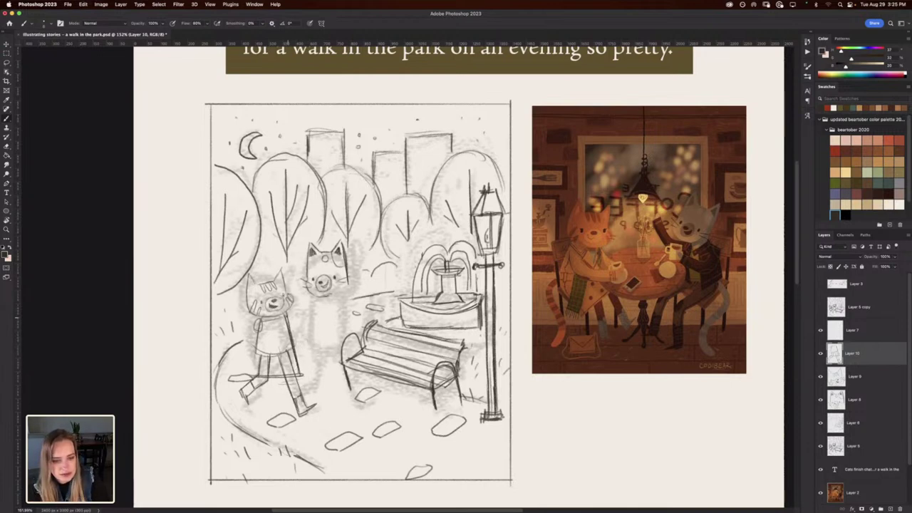
{"action": "mouse_move", "coordinate": [256, 329]}
{"action": "left_mouse_down"}
{"action": "mouse_move", "coordinate": [250, 379]}
{"action": "mouse_move", "coordinate": [253, 359]}
{"action": "left_mouse_up"}
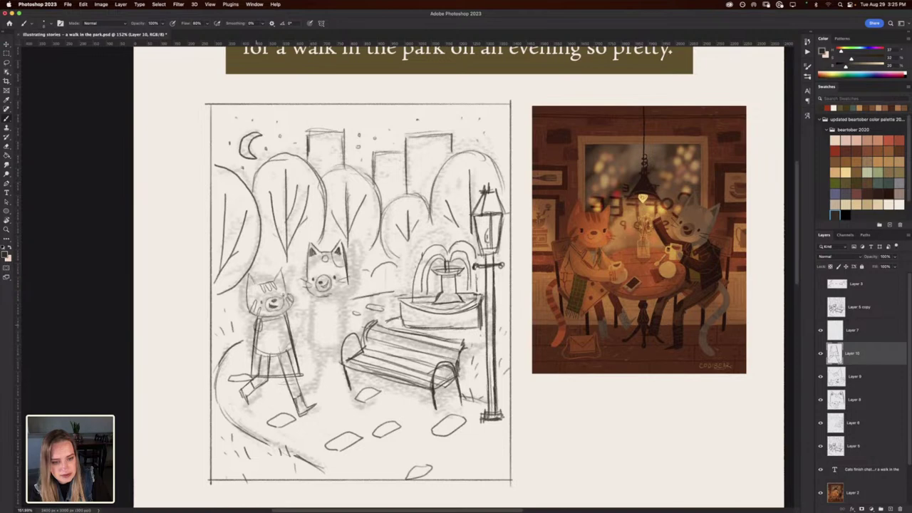
{"action": "key", "text": "e"}
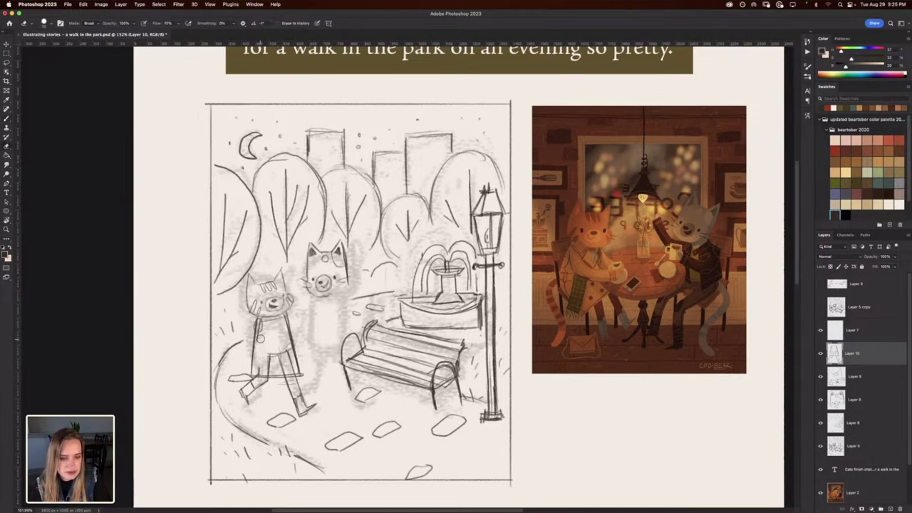
{"action": "mouse_move", "coordinate": [268, 358]}
{"action": "left_mouse_down"}
{"action": "mouse_move", "coordinate": [271, 370]}
{"action": "mouse_move", "coordinate": [288, 370]}
{"action": "mouse_move", "coordinate": [276, 355]}
{"action": "left_mouse_up"}
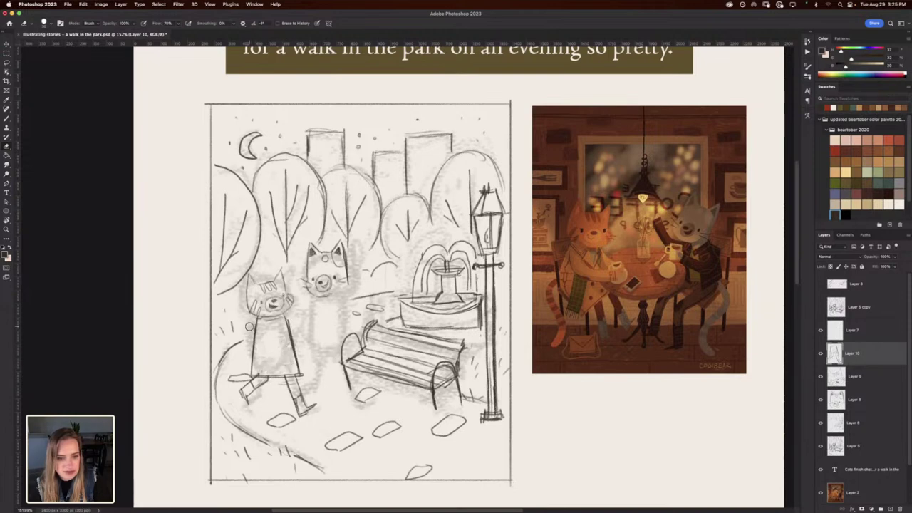
Try a line up the coat's front from the hem, undo it, and draw a pointed collar at the neckline.
{"action": "key", "text": "b"}
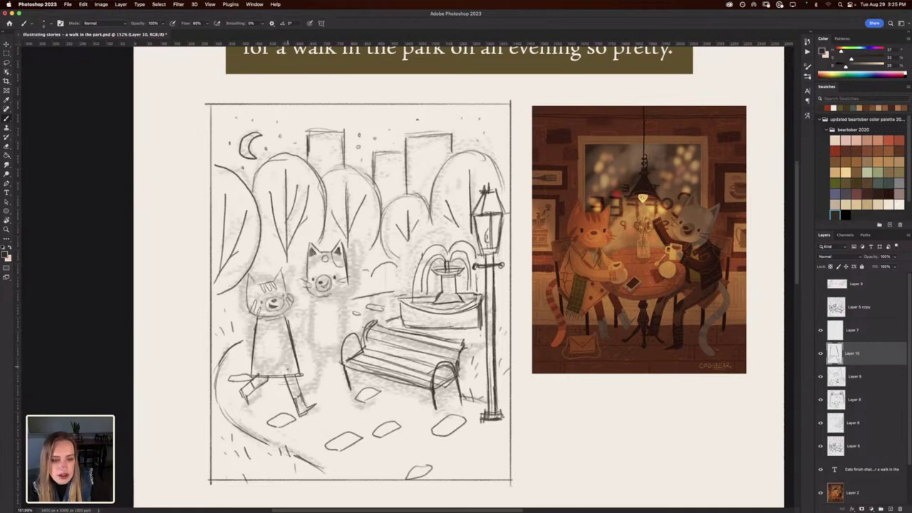
{"action": "left_click_drag", "start_coordinate": [289, 378], "coordinate": [283, 339]}
{"action": "key", "text": "super+z"}
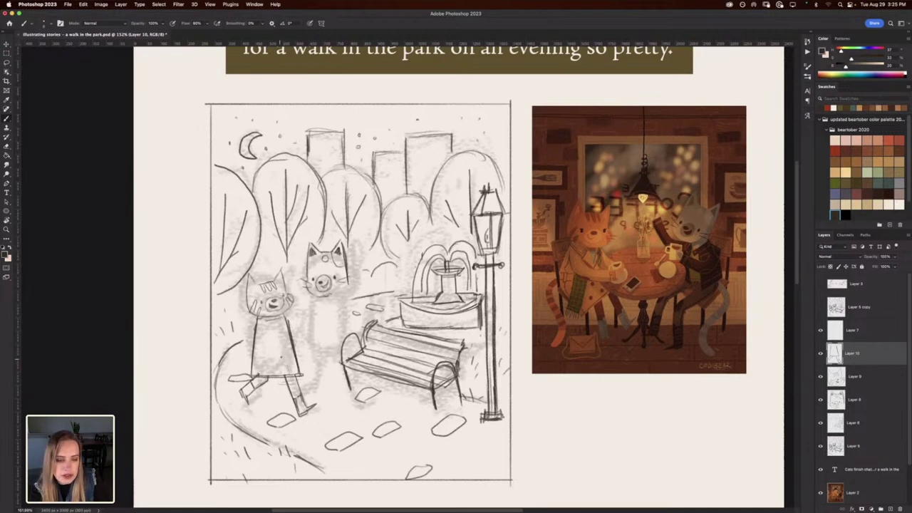
{"action": "left_click_drag", "start_coordinate": [289, 374], "coordinate": [283, 342]}
{"action": "key", "text": "super+z"}
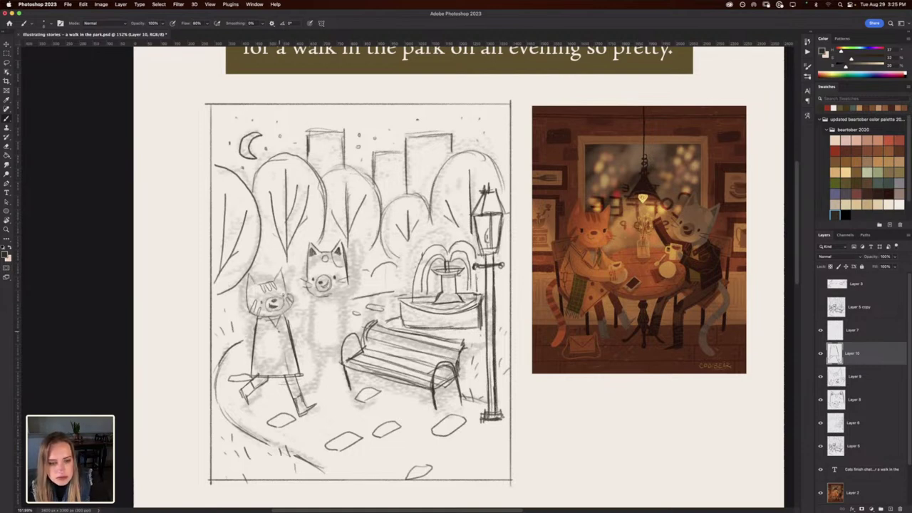
{"action": "left_click_drag", "start_coordinate": [267, 327], "coordinate": [273, 323]}
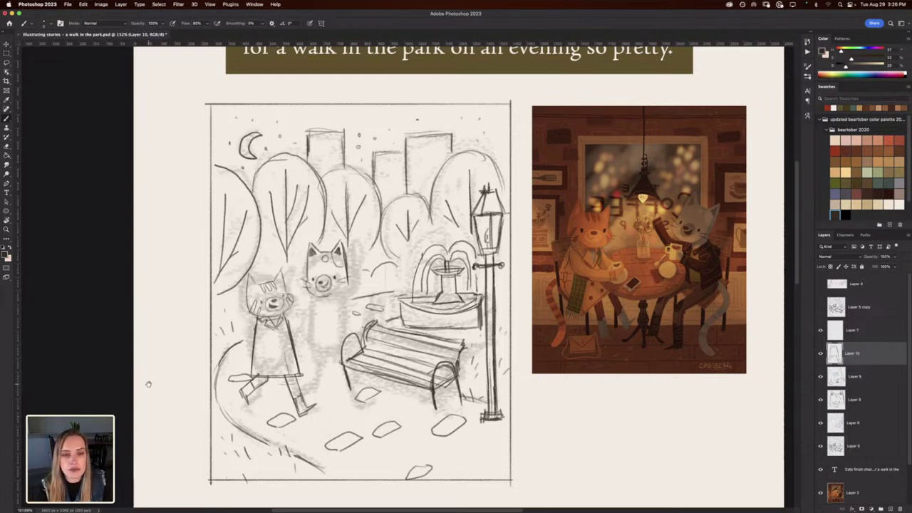
Group all the scene and cat sketch layers from Layer 7 down to Layer 5.
{"action": "scroll", "coordinate": [145, 371], "scroll_direction": "up", "scroll_amount": 5}
{"action": "scroll", "coordinate": [145, 371], "scroll_direction": "down", "scroll_amount": 5}
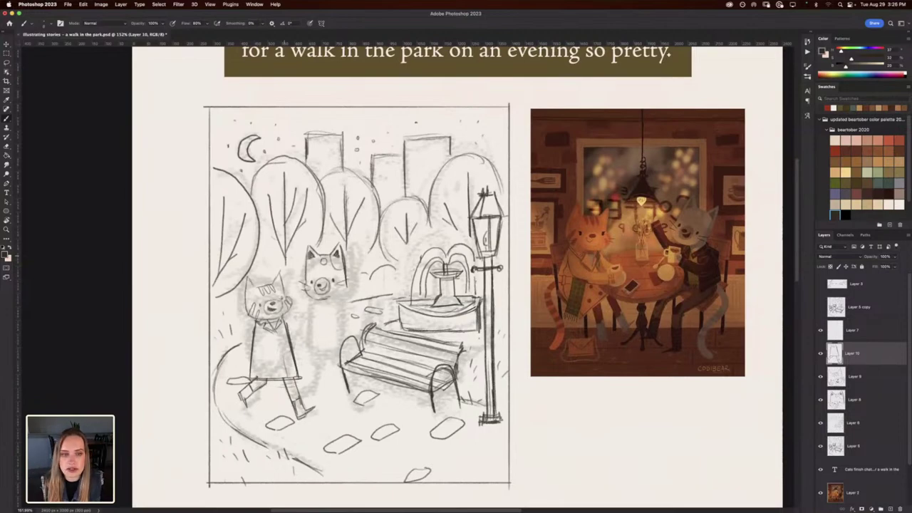
{"action": "scroll", "coordinate": [272, 231], "scroll_direction": "down", "scroll_amount": 5}
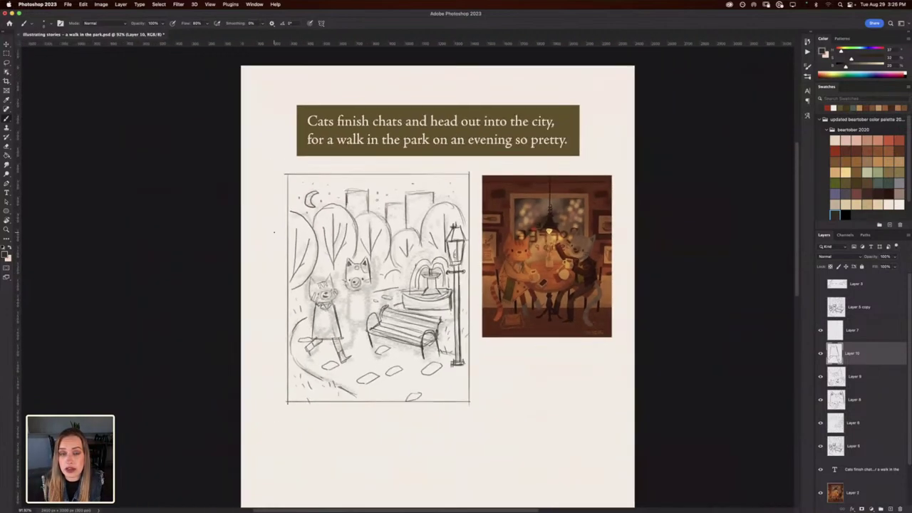
{"action": "scroll", "coordinate": [261, 242], "scroll_direction": "down", "scroll_amount": 2}
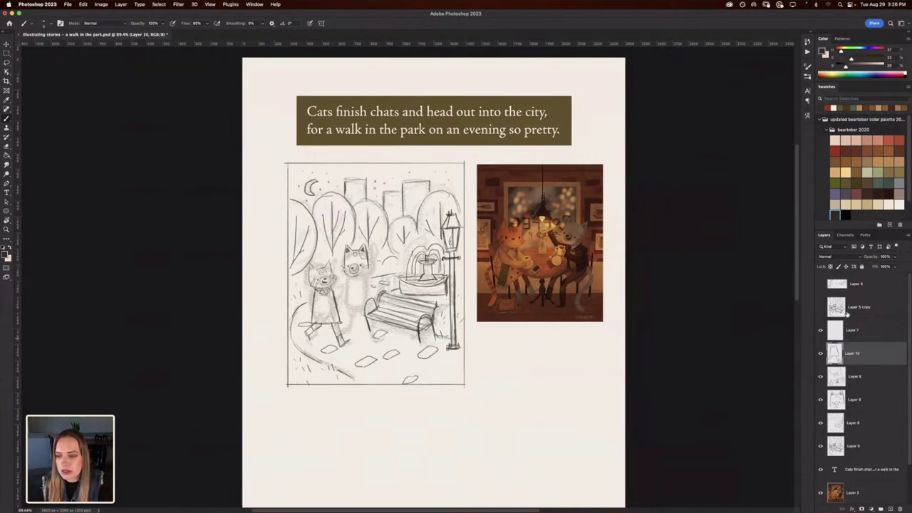
{"action": "left_click", "coordinate": [858, 332]}
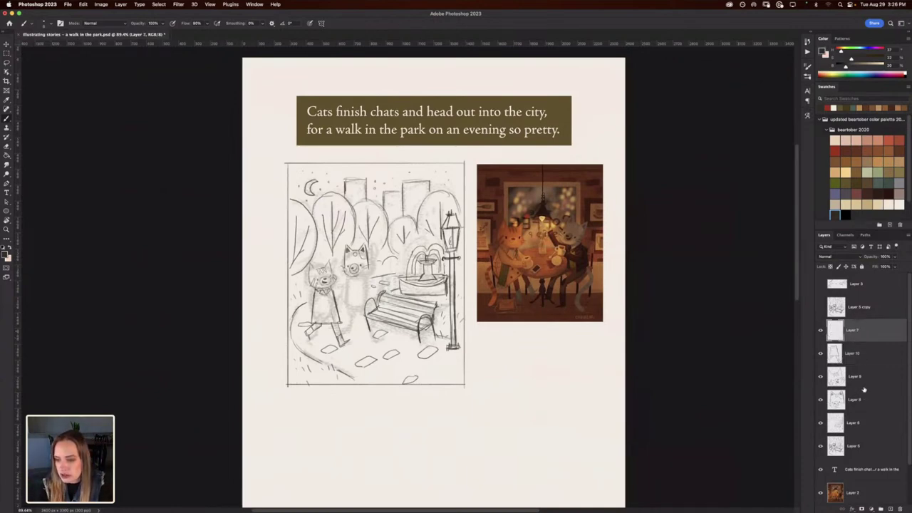
{"action": "left_click", "coordinate": [864, 449]}
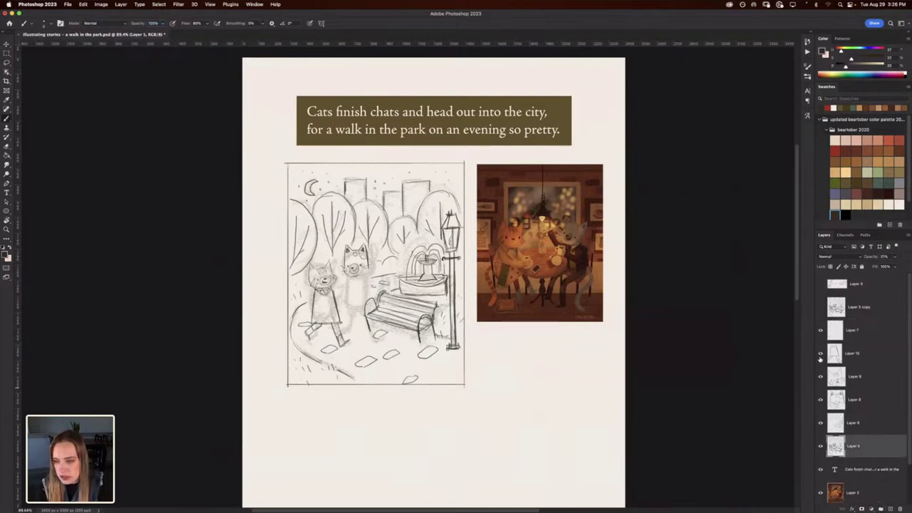
{"action": "left_click", "coordinate": [875, 329], "text": "shift"}
{"action": "left_click", "coordinate": [879, 508]}
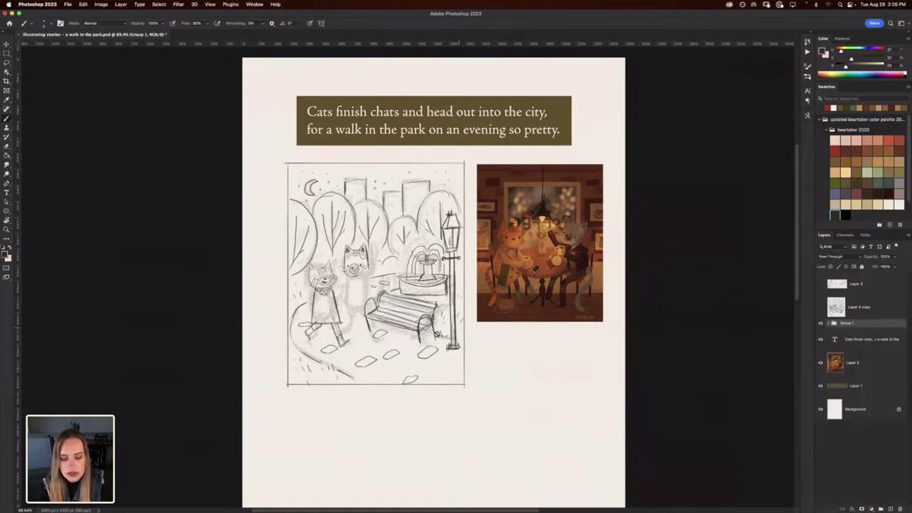
{"action": "key", "text": "super+minus"}
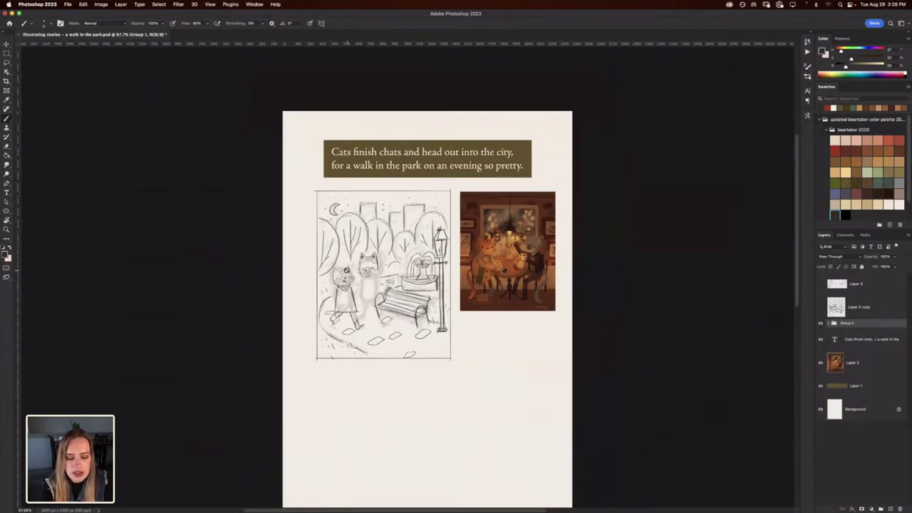
{"action": "key", "text": "super+t"}
{"action": "left_click_drag", "start_coordinate": [316, 360], "coordinate": [245, 449]}
{"action": "left_click_drag", "start_coordinate": [460, 180], "coordinate": [509, 117]}
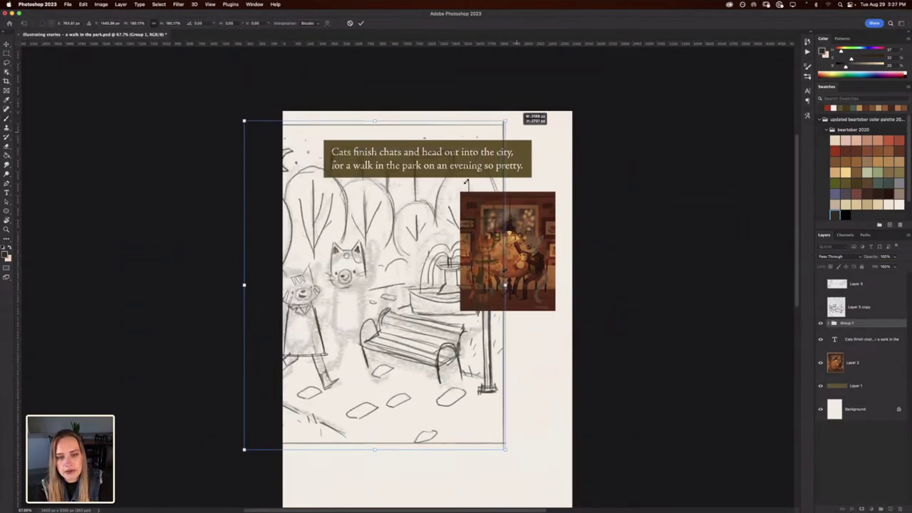
{"action": "left_click_drag", "start_coordinate": [359, 308], "coordinate": [412, 348]}
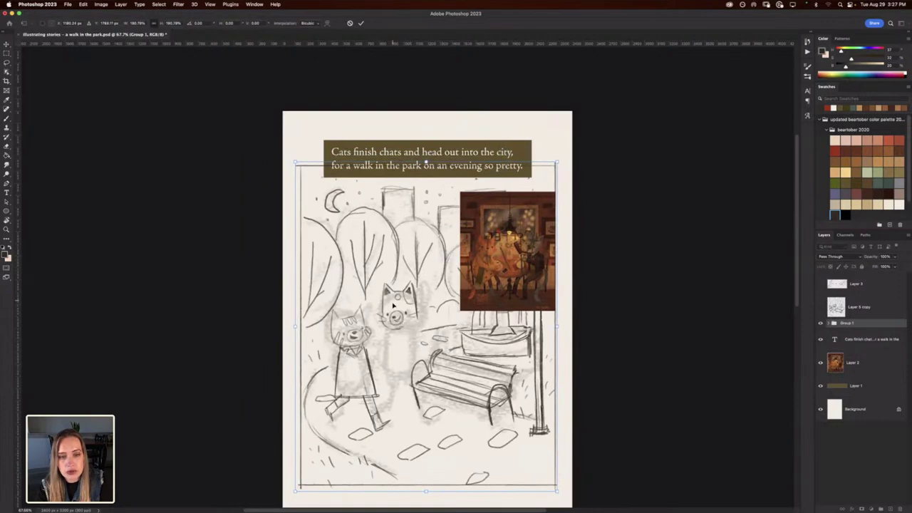
{"action": "mouse_move", "coordinate": [394, 304]}
{"action": "left_mouse_down"}
{"action": "mouse_move", "coordinate": [394, 322]}
{"action": "mouse_move", "coordinate": [403, 305]}
{"action": "left_mouse_up"}
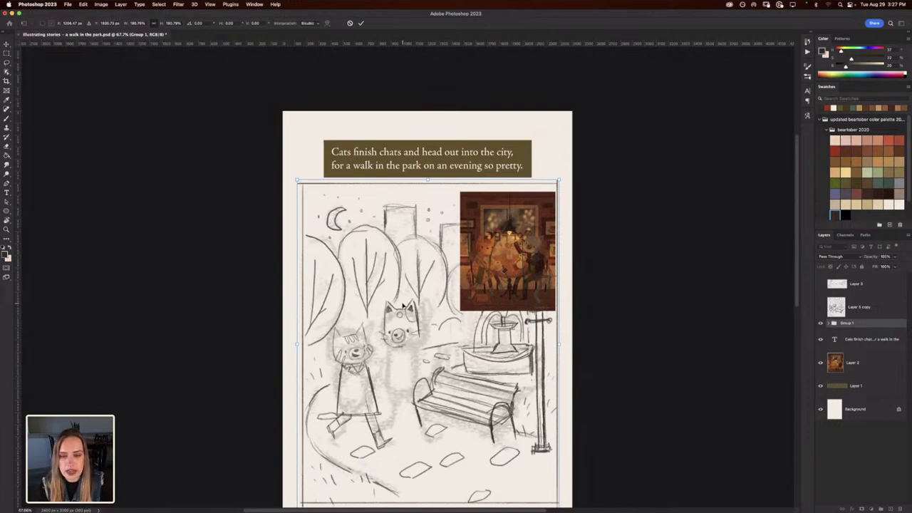
{"action": "key", "text": "Escape"}
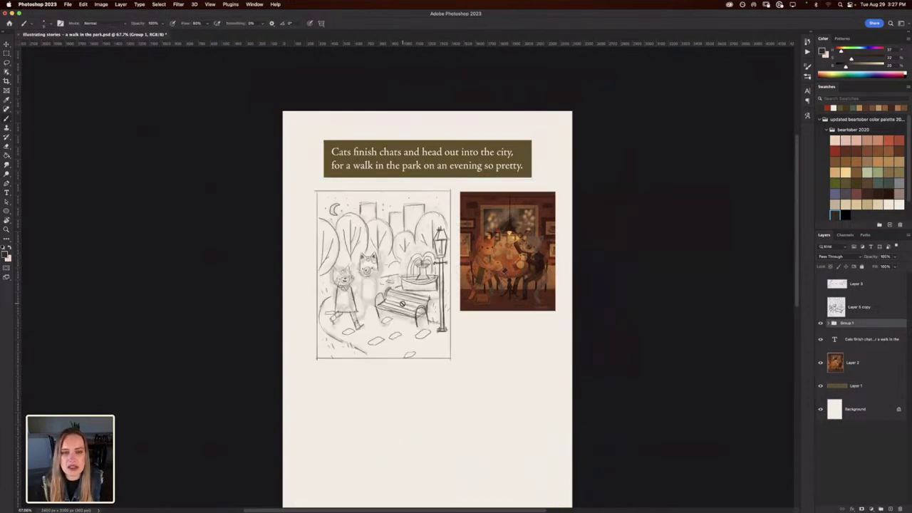
Expand the sketch group and select Layer 10, which holds the shorter cat's body.
{"action": "scroll", "coordinate": [402, 304], "scroll_direction": "up", "scroll_amount": 5}
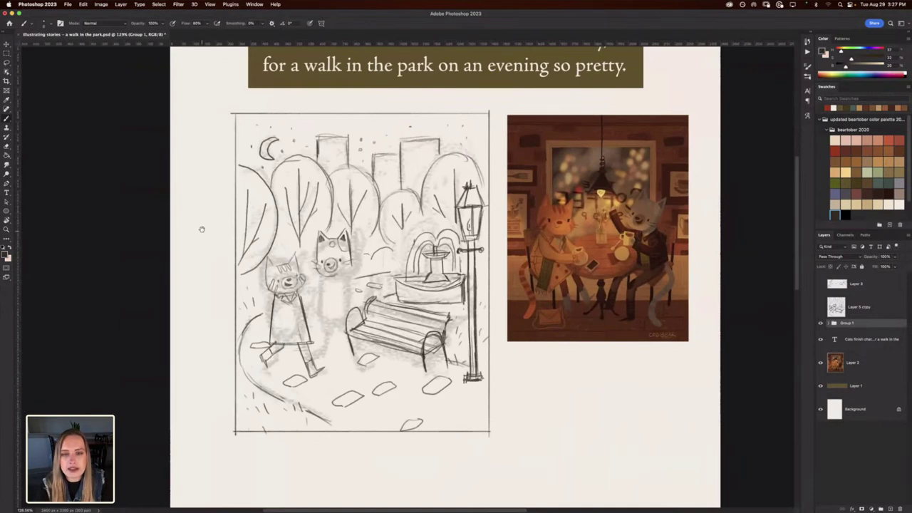
{"action": "left_click_drag", "start_coordinate": [202, 228], "coordinate": [200, 256]}
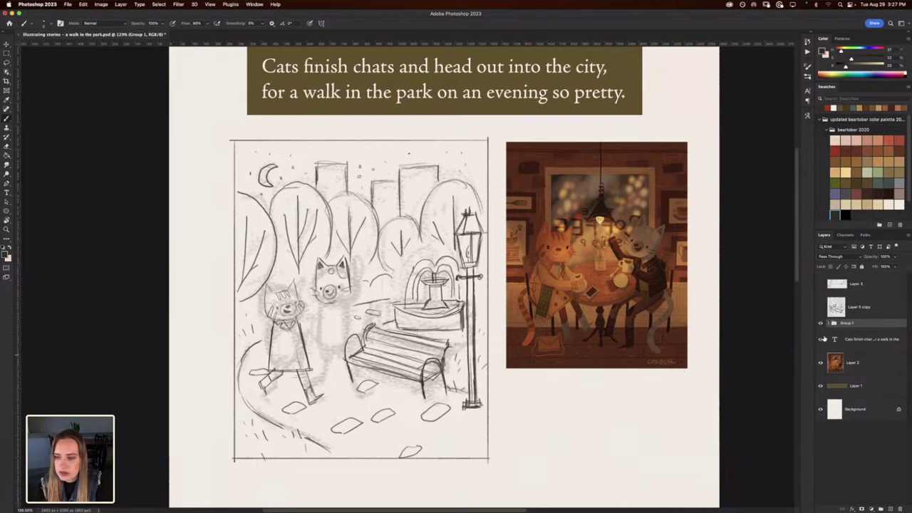
{"action": "left_click", "coordinate": [829, 323]}
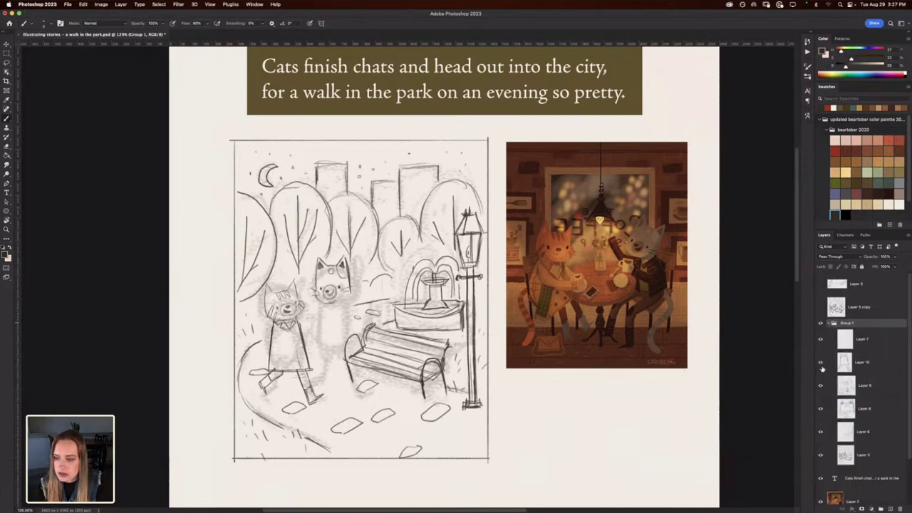
{"action": "left_click", "coordinate": [822, 364]}
{"action": "left_click", "coordinate": [821, 364]}
{"action": "left_click", "coordinate": [856, 364]}
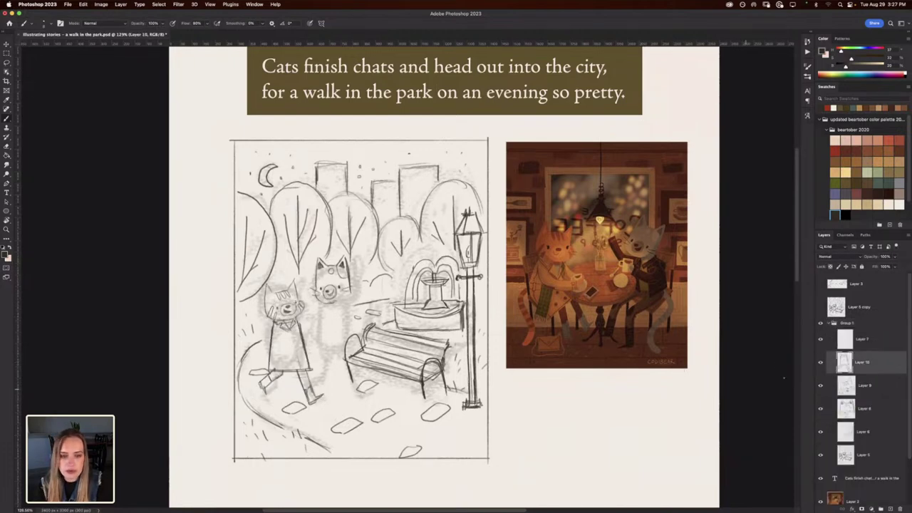
{"action": "key", "text": "super+t"}
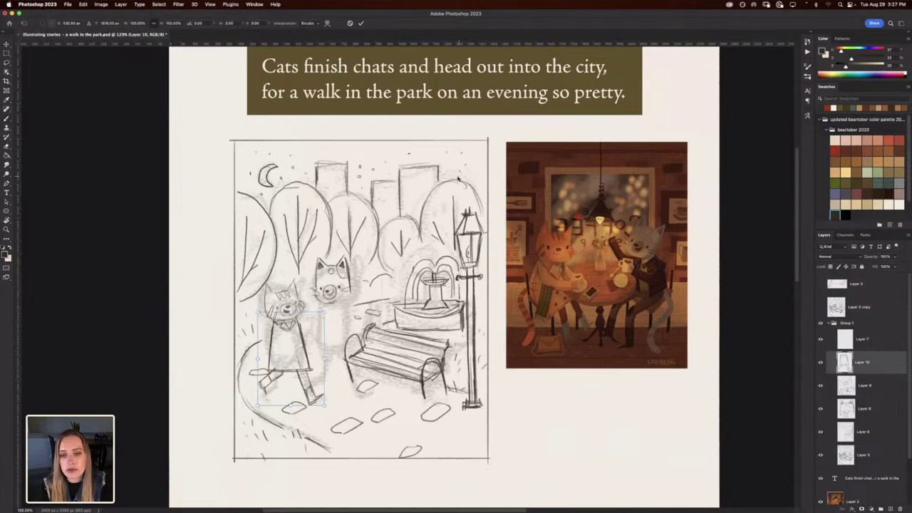
{"action": "key", "text": "Return"}
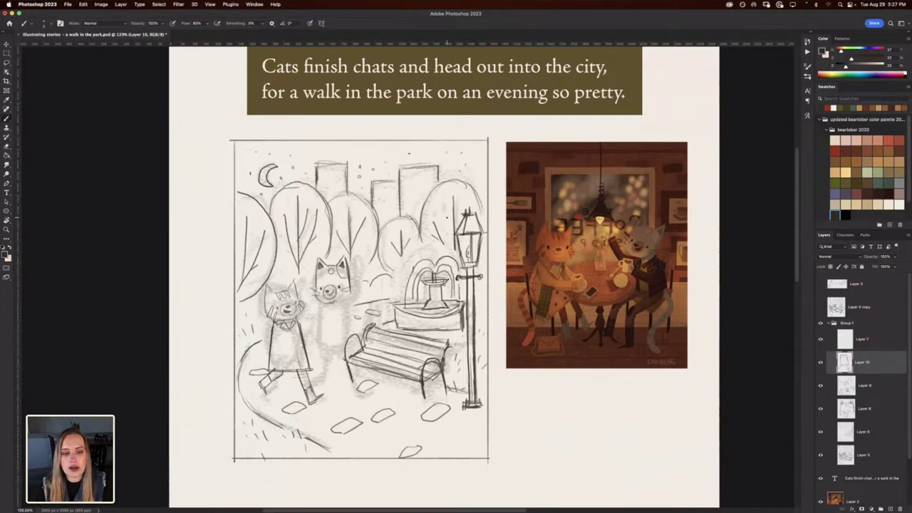
{"action": "key", "text": "super+equal"}
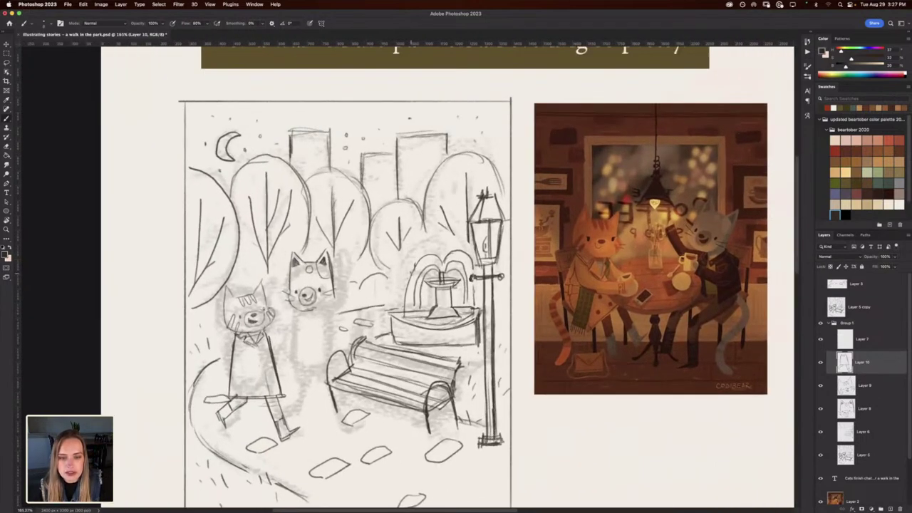
{"action": "mouse_move", "coordinate": [411, 274]}
{"action": "left_mouse_down"}
{"action": "mouse_move", "coordinate": [409, 260]}
{"action": "mouse_move", "coordinate": [402, 278]}
{"action": "left_mouse_up"}
{"action": "mouse_move", "coordinate": [515, 288]}
{"action": "left_mouse_down"}
{"action": "mouse_move", "coordinate": [524, 287]}
{"action": "mouse_move", "coordinate": [517, 271]}
{"action": "mouse_move", "coordinate": [515, 289]}
{"action": "mouse_move", "coordinate": [527, 303]}
{"action": "mouse_move", "coordinate": [534, 298]}
{"action": "mouse_move", "coordinate": [516, 303]}
{"action": "left_mouse_up"}
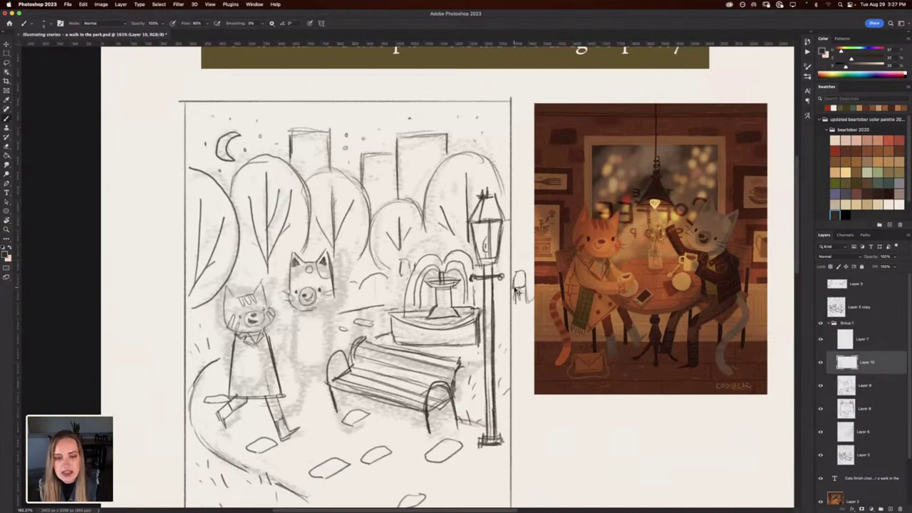
{"action": "key", "text": "super+z"}
{"action": "key", "text": "super+z"}
{"action": "key", "text": "super+z"}
{"action": "key", "text": "super+z"}
{"action": "key", "text": "super+z"}
{"action": "key", "text": "super+z"}
{"action": "key", "text": "super+z"}
{"action": "key", "text": "super+z"}
{"action": "key", "text": "super+z"}
{"action": "key", "text": "super+z"}
{"action": "key", "text": "super+minus"}
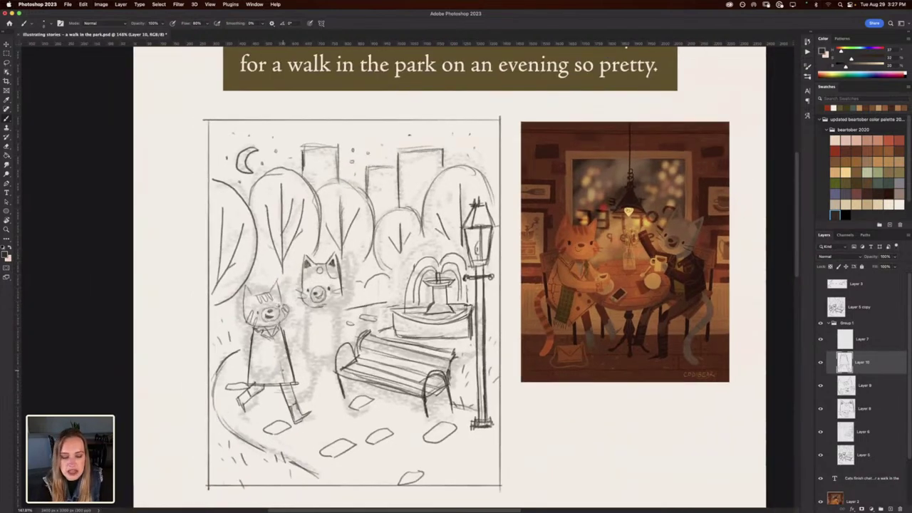
Draw the shorter cat's left-side arm bent across the coat and its other arm swinging outward with a small paw.
{"action": "key", "text": "e"}
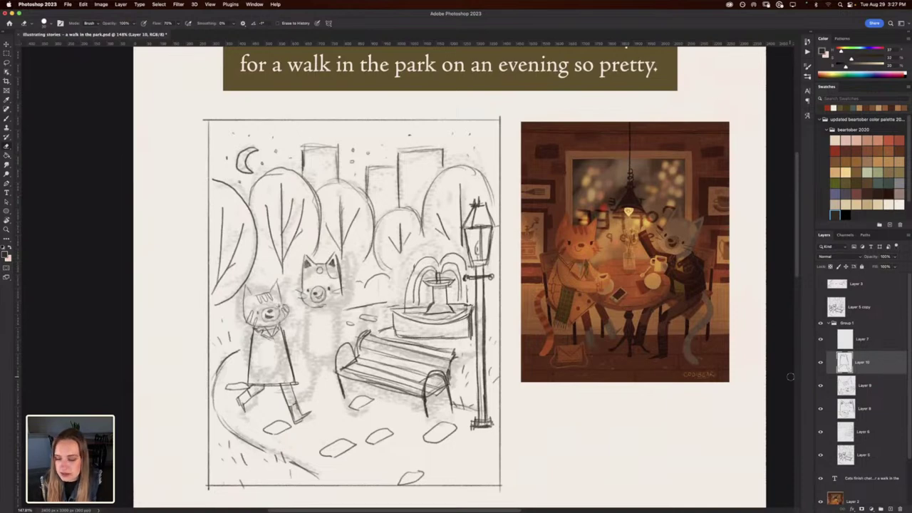
{"action": "key", "text": "b"}
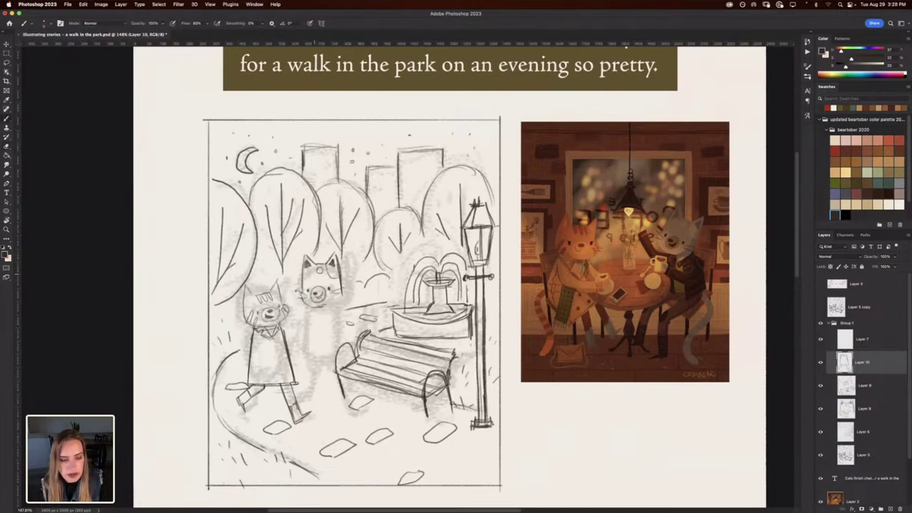
{"action": "left_click_drag", "start_coordinate": [258, 332], "coordinate": [253, 350]}
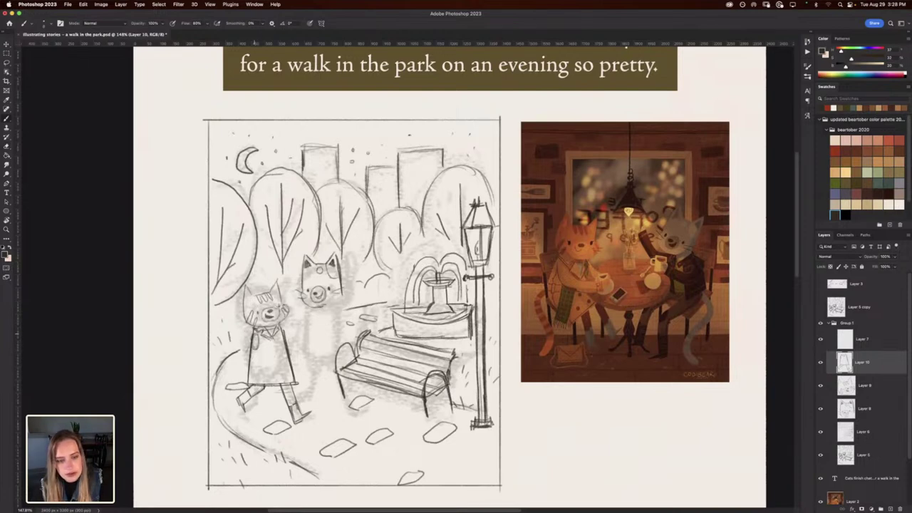
{"action": "mouse_move", "coordinate": [254, 335]}
{"action": "left_mouse_down"}
{"action": "mouse_move", "coordinate": [246, 364]}
{"action": "mouse_move", "coordinate": [271, 369]}
{"action": "left_mouse_up"}
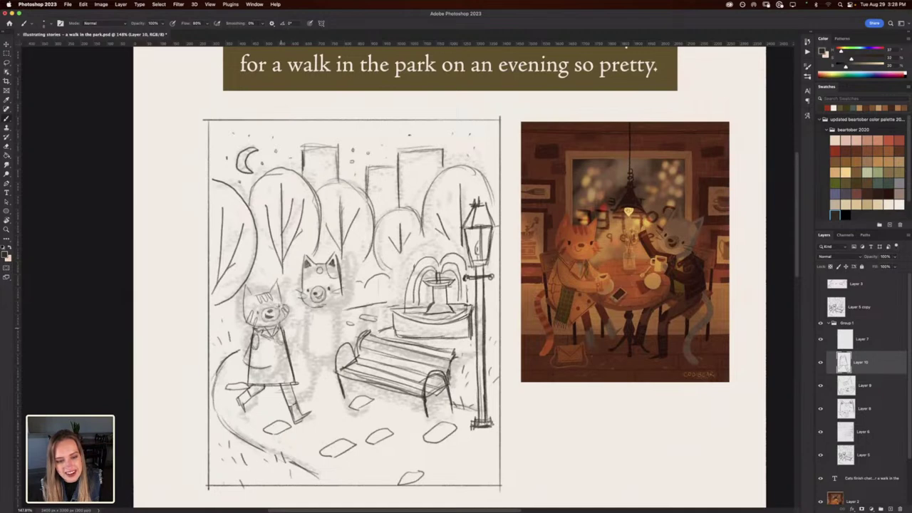
{"action": "left_click_drag", "start_coordinate": [287, 340], "coordinate": [298, 351]}
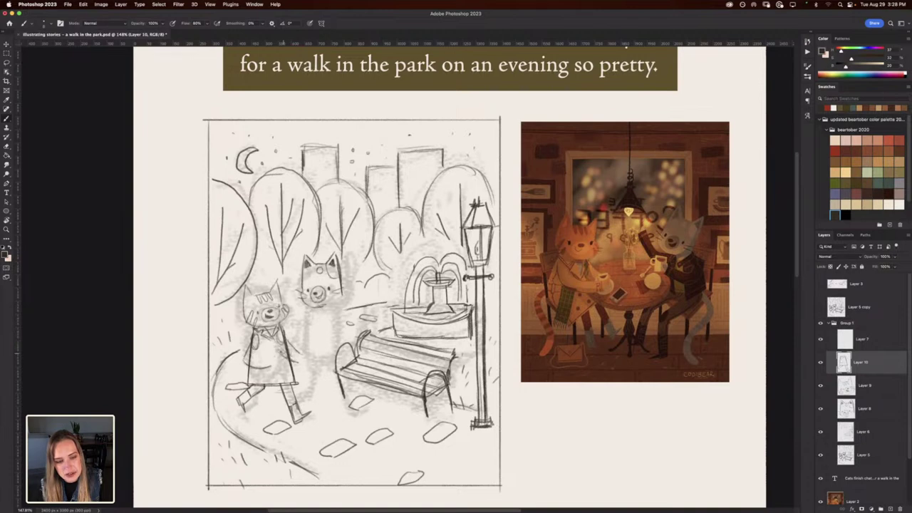
{"action": "left_click_drag", "start_coordinate": [277, 357], "coordinate": [287, 345]}
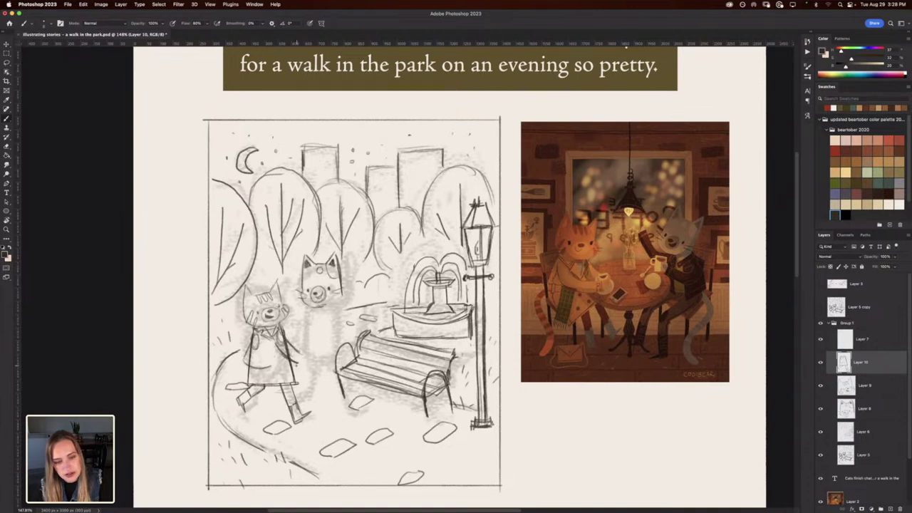
{"action": "mouse_move", "coordinate": [297, 364]}
{"action": "left_mouse_down"}
{"action": "mouse_move", "coordinate": [299, 352]}
{"action": "mouse_move", "coordinate": [298, 363]}
{"action": "left_mouse_up"}
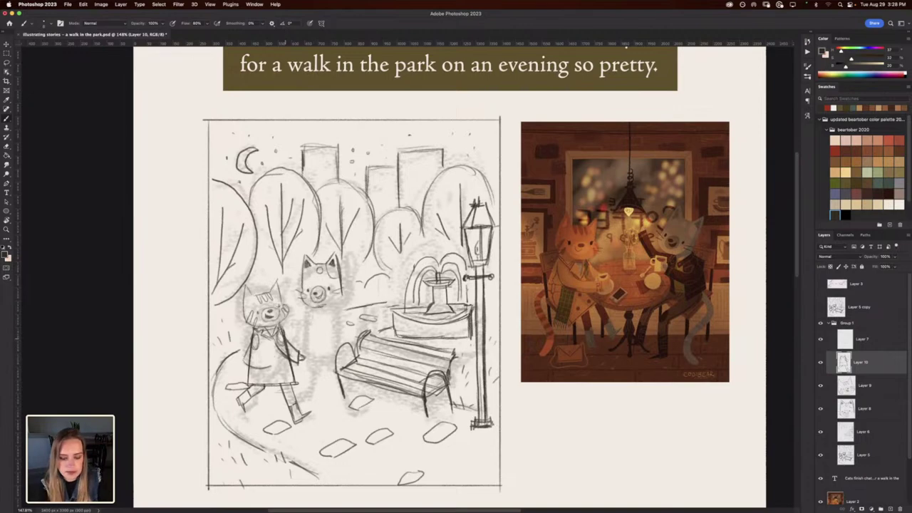
Erase the coat line crossing the outward-swinging arm and redraw that arm's upper outline from the shoulder.
{"action": "key", "text": "e"}
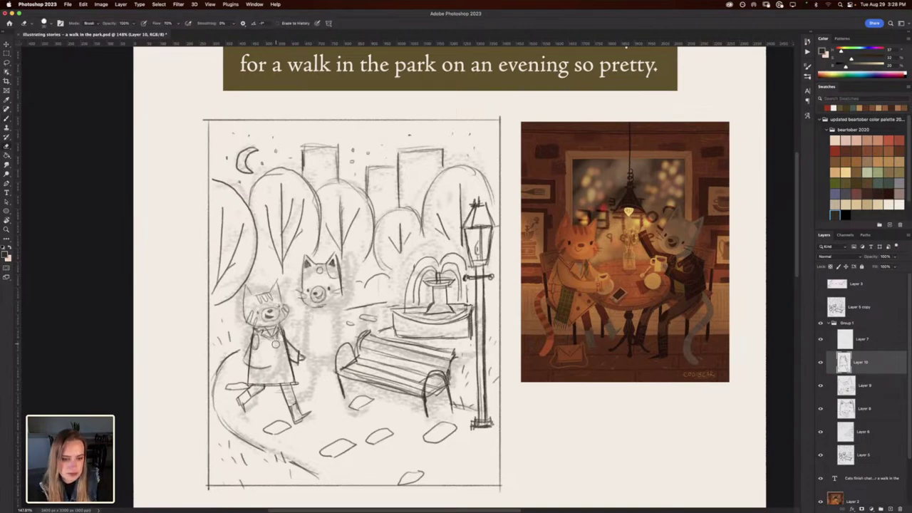
{"action": "key", "text": "super+minus"}
{"action": "key", "text": "super+plus"}
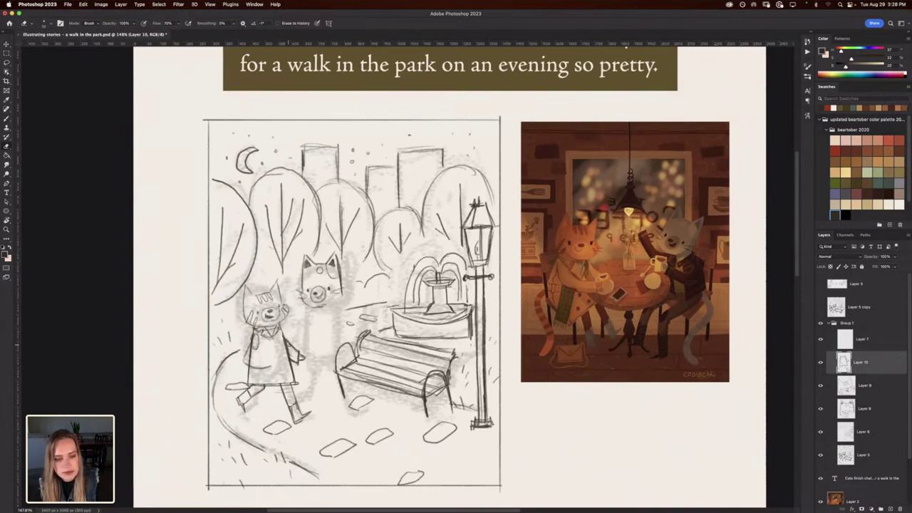
{"action": "mouse_move", "coordinate": [289, 337]}
{"action": "left_mouse_down"}
{"action": "mouse_move", "coordinate": [290, 347]}
{"action": "mouse_move", "coordinate": [315, 244]}
{"action": "left_mouse_up"}
{"action": "key", "text": "r"}
{"action": "key", "text": "b"}
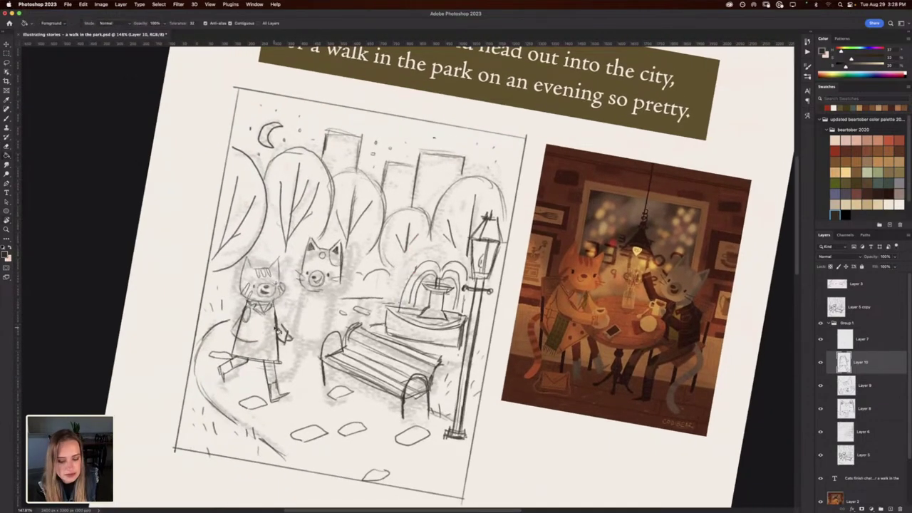
{"action": "left_click_drag", "start_coordinate": [281, 323], "coordinate": [275, 302]}
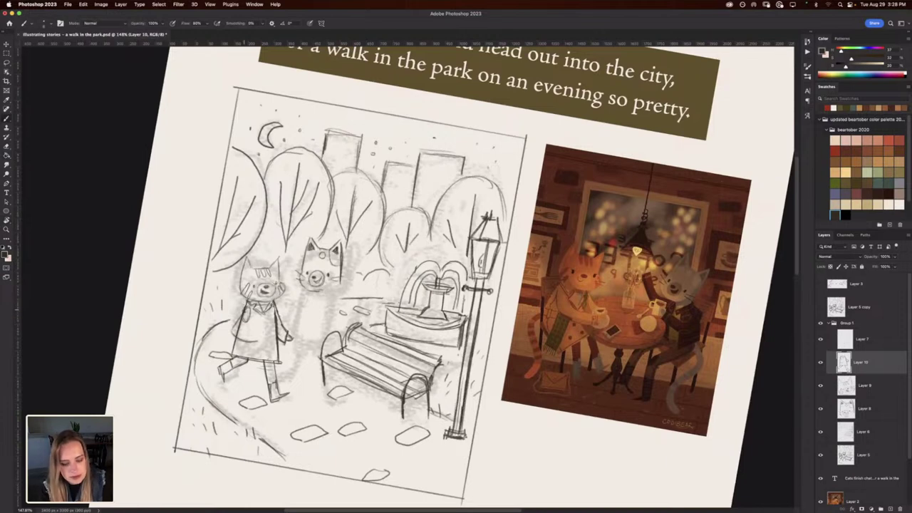
Erase the bent left-side arm inside the coat and redraw it reaching down to a small front pocket.
{"action": "key", "text": "e"}
{"action": "mouse_move", "coordinate": [247, 309]}
{"action": "left_mouse_down"}
{"action": "mouse_move", "coordinate": [248, 323]}
{"action": "mouse_move", "coordinate": [245, 307]}
{"action": "left_mouse_up"}
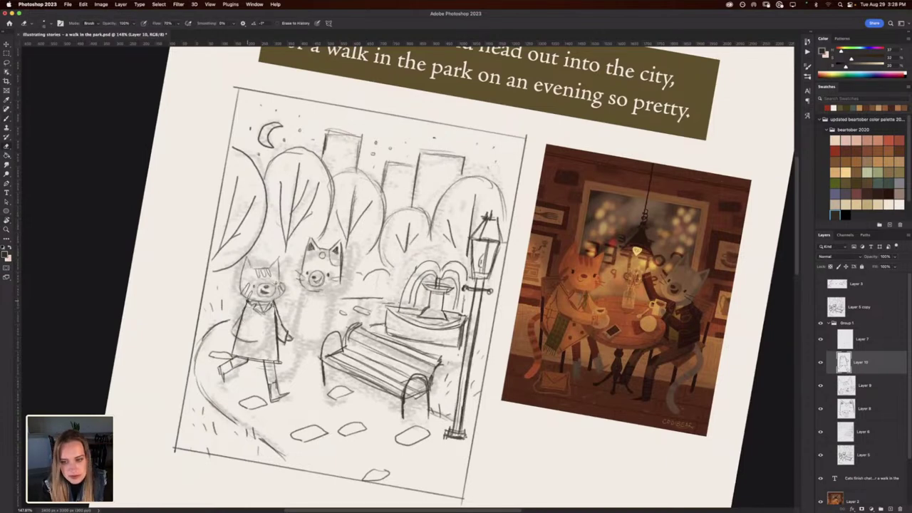
{"action": "key", "text": "b"}
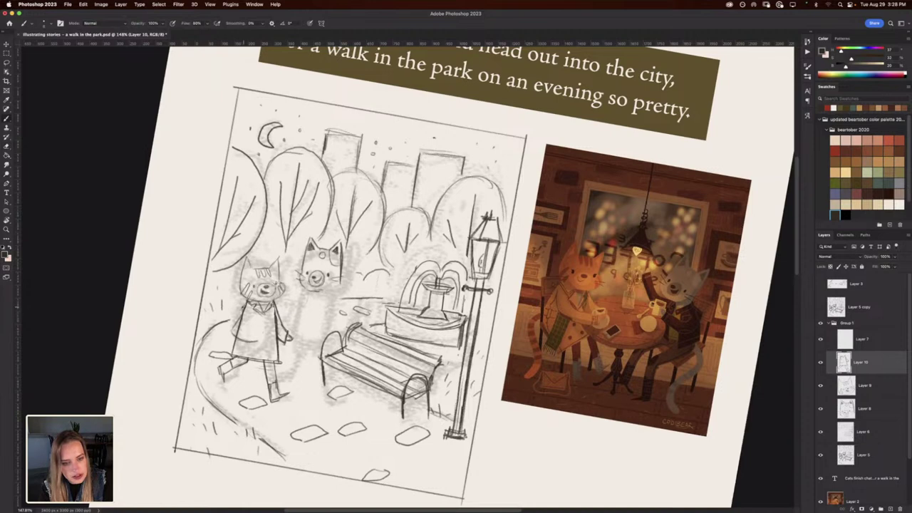
{"action": "key", "text": "e"}
{"action": "mouse_move", "coordinate": [234, 321]}
{"action": "left_mouse_down"}
{"action": "mouse_move", "coordinate": [232, 337]}
{"action": "mouse_move", "coordinate": [236, 325]}
{"action": "mouse_move", "coordinate": [258, 341]}
{"action": "left_mouse_up"}
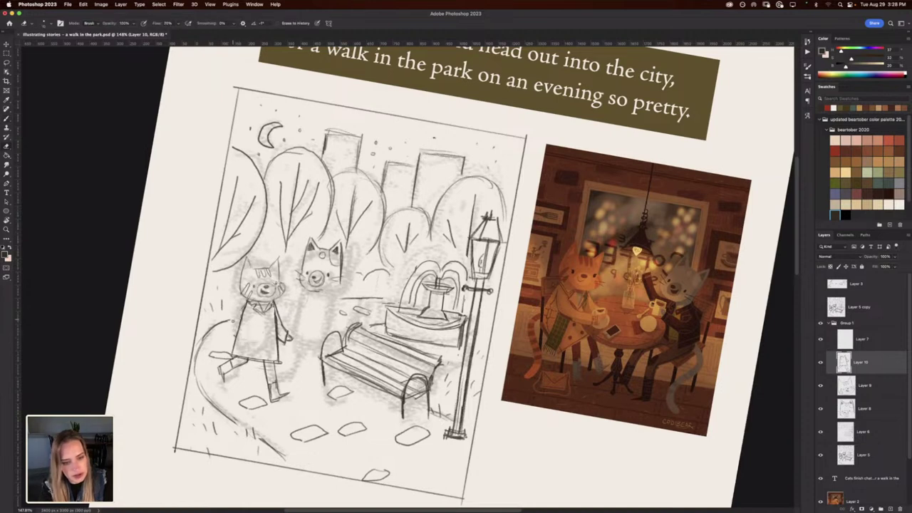
{"action": "mouse_move", "coordinate": [248, 304]}
{"action": "left_mouse_down"}
{"action": "mouse_move", "coordinate": [236, 317]}
{"action": "mouse_move", "coordinate": [257, 338]}
{"action": "mouse_move", "coordinate": [245, 324]}
{"action": "left_mouse_up"}
{"action": "key", "text": "b"}
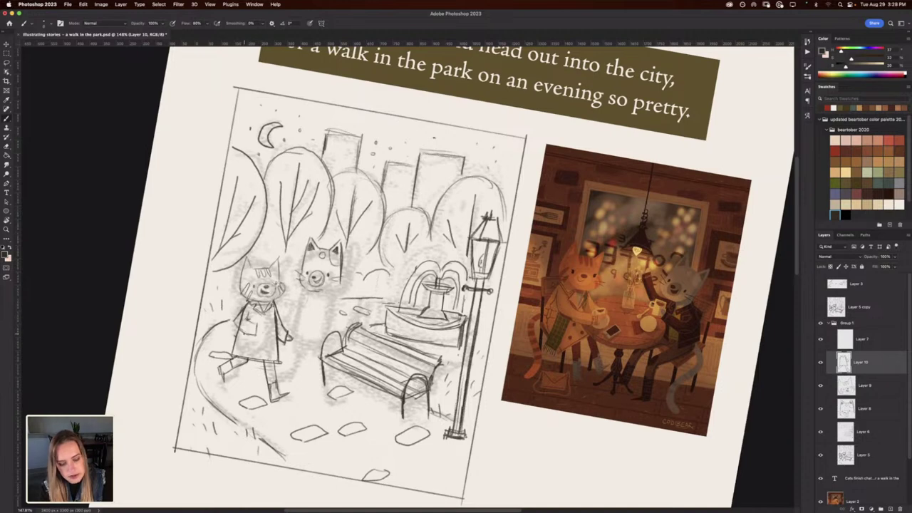
Erase the shorter cat's pocket and lowered arm, and redraw the arm bent across the coat holding a small cup.
{"action": "key", "text": "e"}
{"action": "left_click_drag", "start_coordinate": [240, 329], "coordinate": [243, 309]}
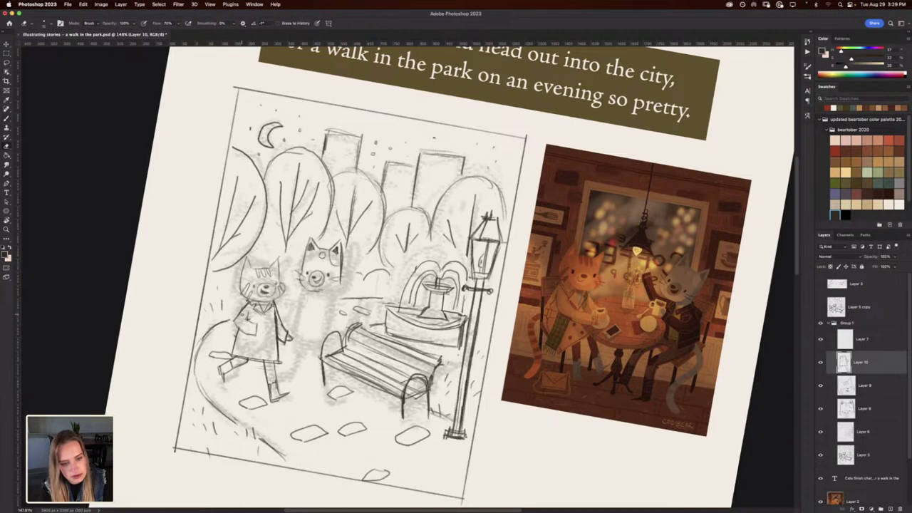
{"action": "key", "text": "b"}
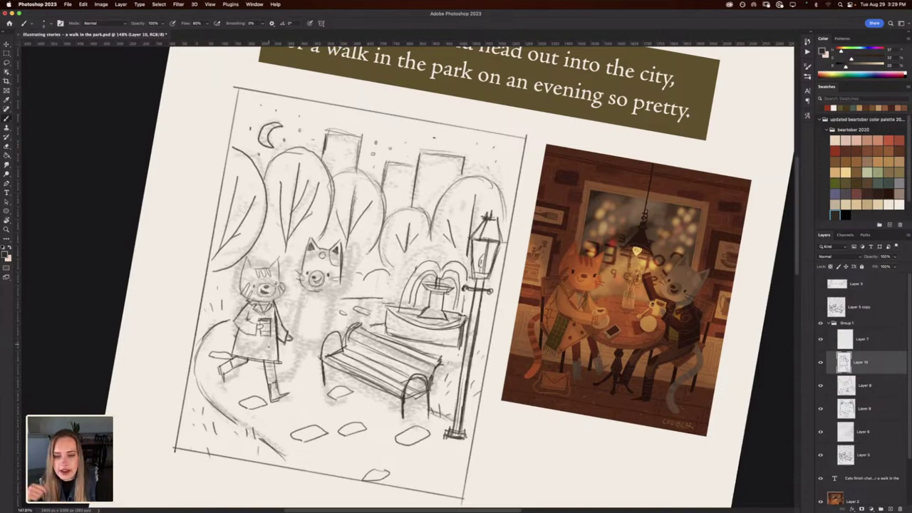
Draw paired buttons down the front of the shorter cat's coat and add detail lines around its bent sleeve.
{"action": "key", "text": "r"}
{"action": "left_click_drag", "start_coordinate": [183, 299], "coordinate": [196, 355]}
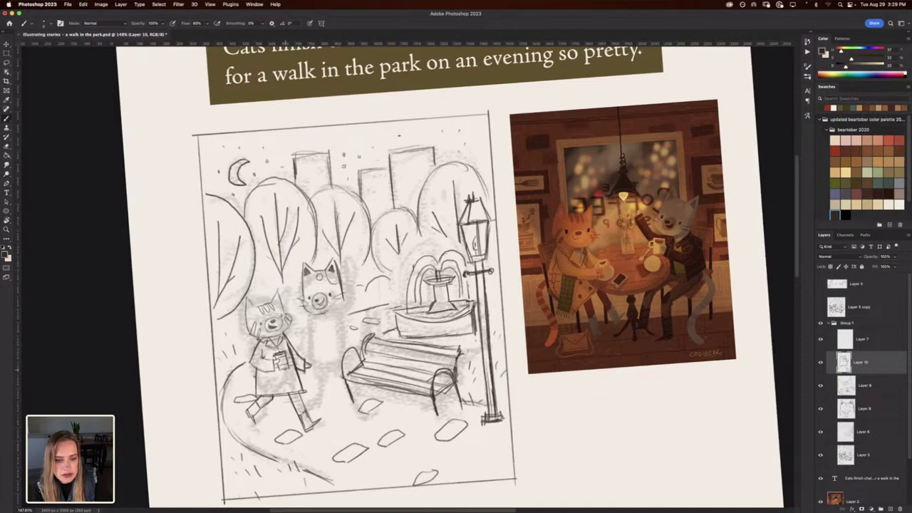
{"action": "left_click_drag", "start_coordinate": [285, 370], "coordinate": [291, 395]}
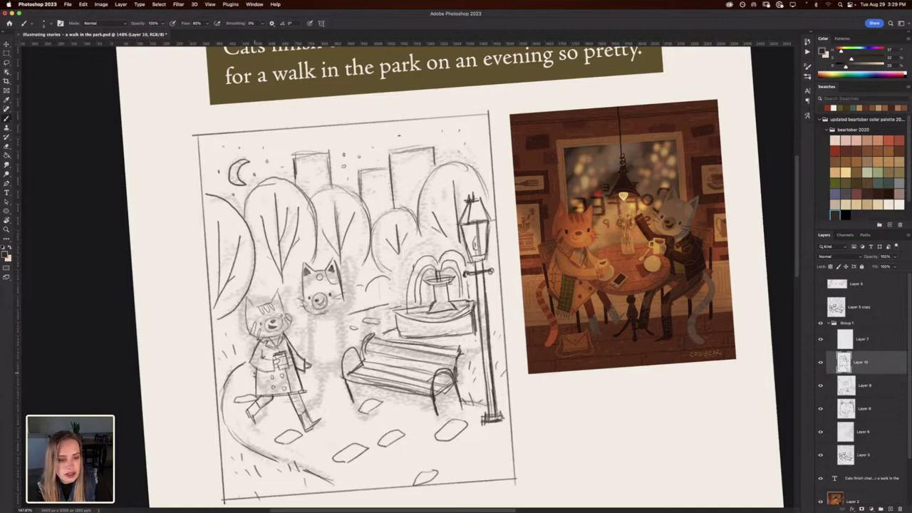
{"action": "mouse_move", "coordinate": [206, 317]}
{"action": "left_mouse_down"}
{"action": "mouse_move", "coordinate": [216, 299]}
{"action": "mouse_move", "coordinate": [273, 270]}
{"action": "left_mouse_up"}
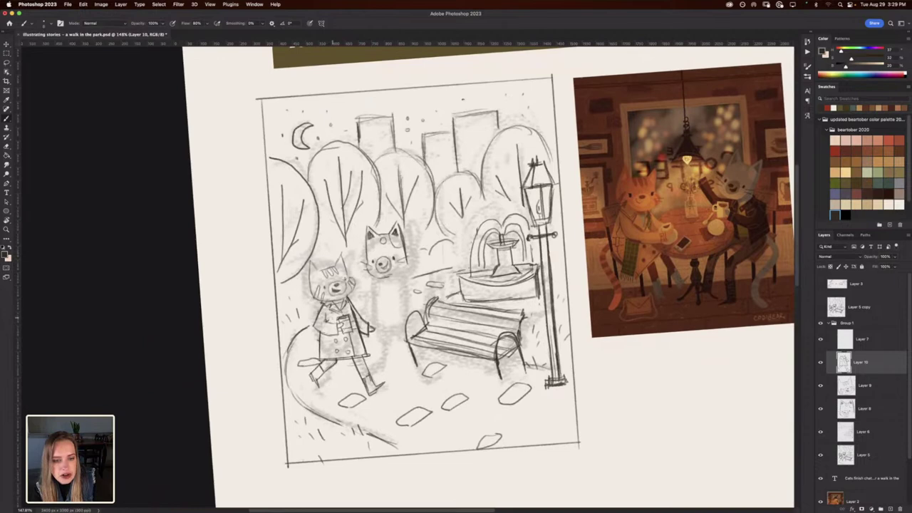
{"action": "mouse_move", "coordinate": [328, 336]}
{"action": "left_mouse_down"}
{"action": "mouse_move", "coordinate": [318, 353]}
{"action": "mouse_move", "coordinate": [311, 344]}
{"action": "mouse_move", "coordinate": [326, 321]}
{"action": "left_mouse_up"}
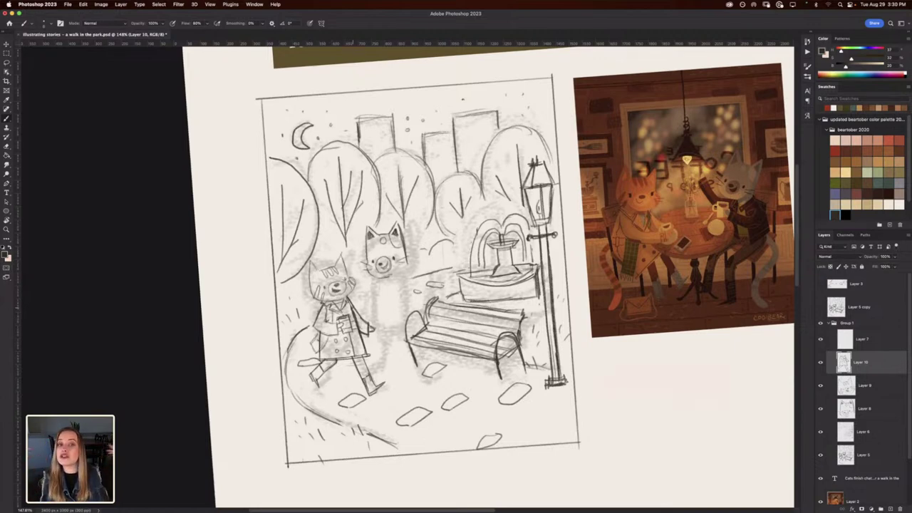
{"action": "key", "text": "e"}
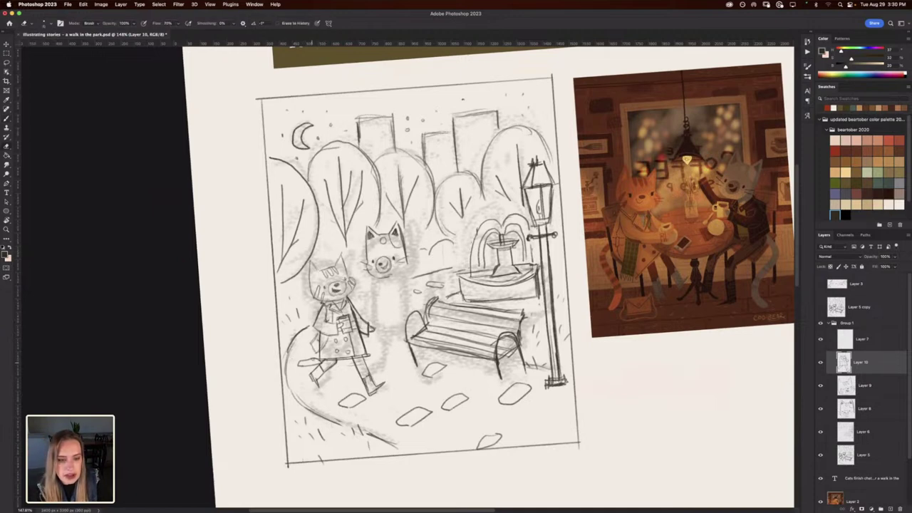
Clean up and redraw the loose end of the striped cat's scarf beside the coat on Layer 10.
{"action": "left_click_drag", "start_coordinate": [317, 351], "coordinate": [320, 335]}
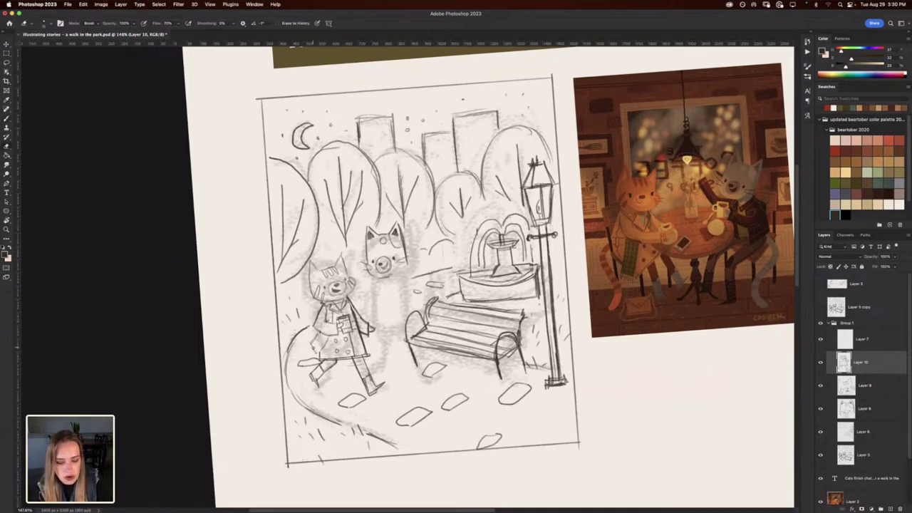
{"action": "key", "text": "b"}
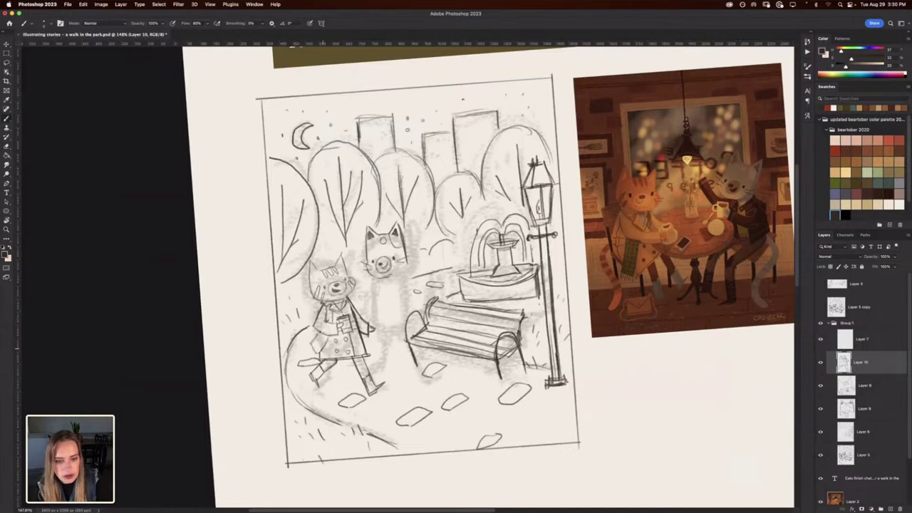
{"action": "left_click_drag", "start_coordinate": [323, 349], "coordinate": [310, 348]}
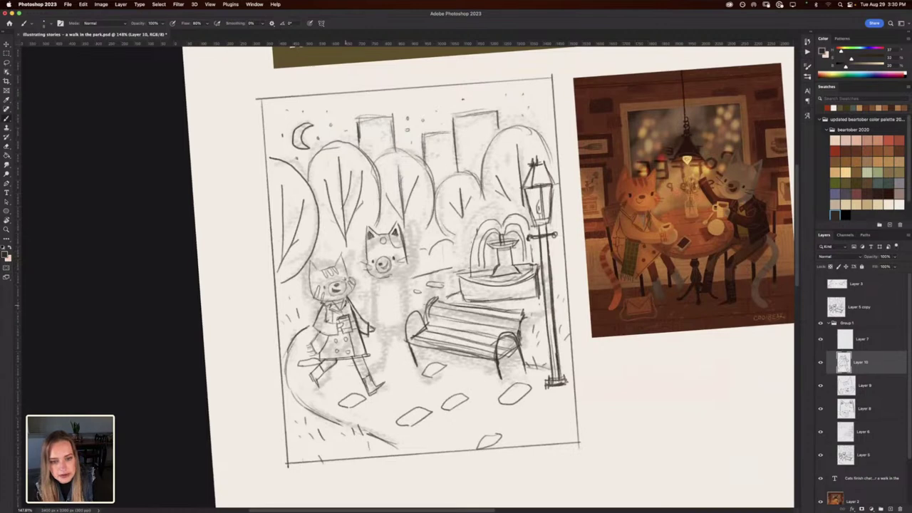
Sketch the scarf folds at the striped cat's neck and add plaid lines to its hanging end.
{"action": "key", "text": "e"}
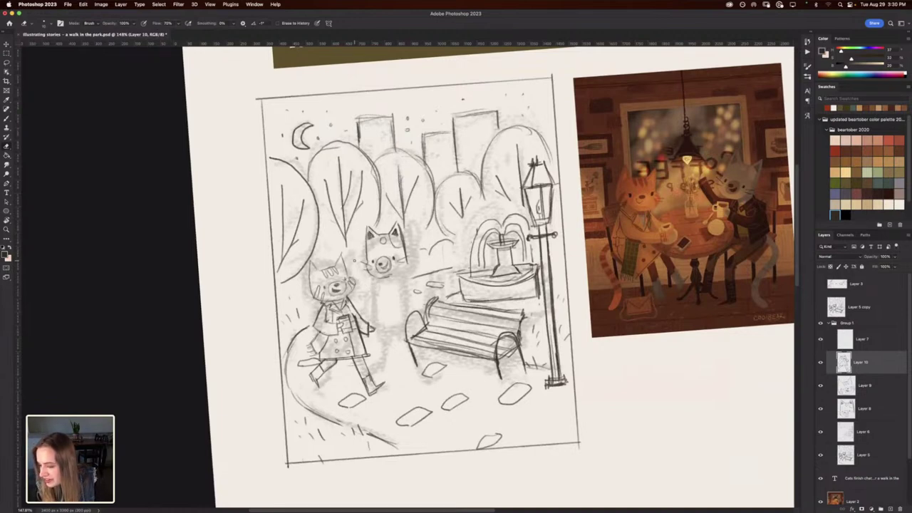
{"action": "key", "text": "b"}
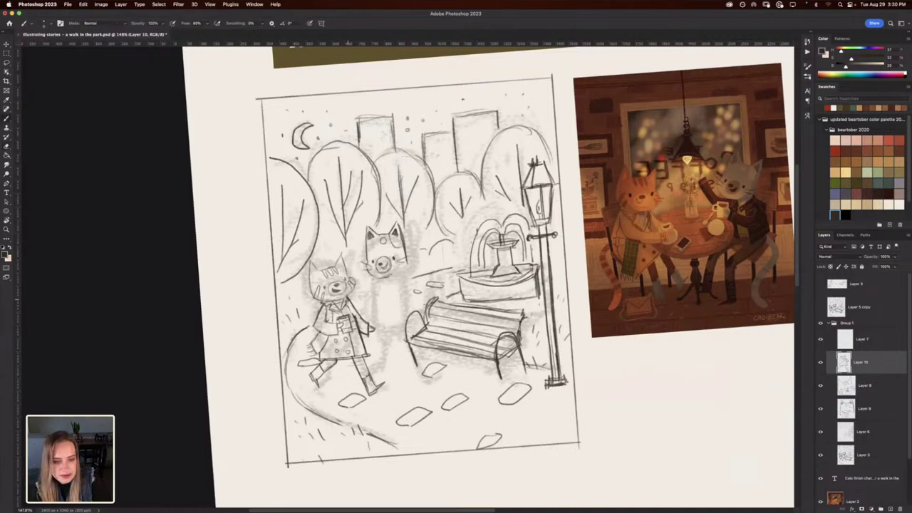
{"action": "left_click_drag", "start_coordinate": [348, 300], "coordinate": [352, 313]}
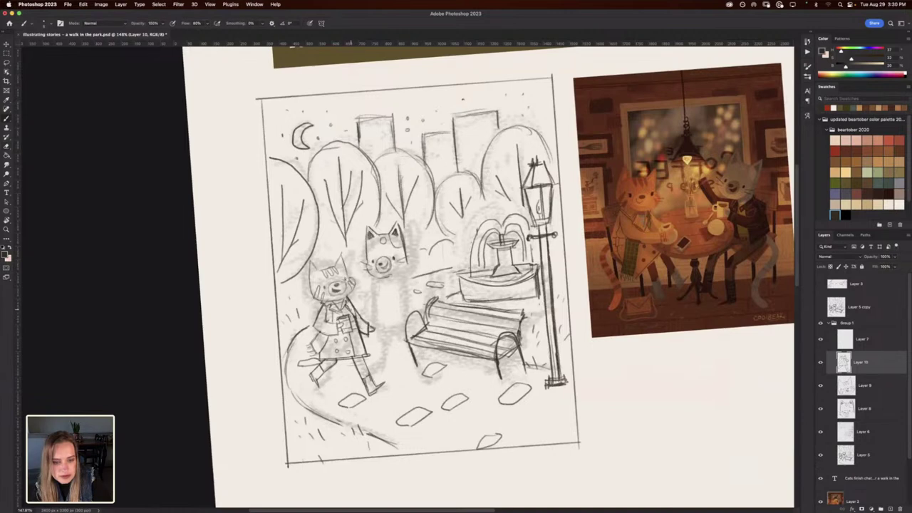
{"action": "left_click_drag", "start_coordinate": [347, 303], "coordinate": [354, 310]}
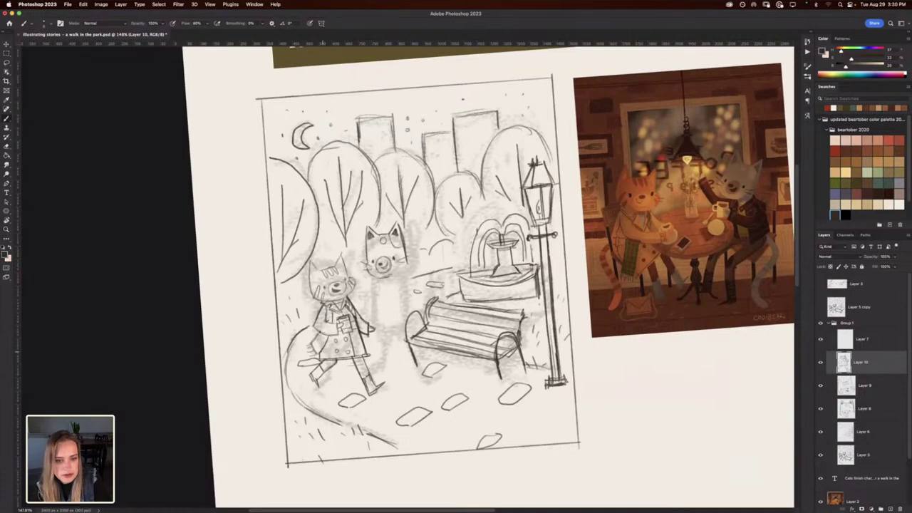
{"action": "left_click_drag", "start_coordinate": [317, 350], "coordinate": [323, 340]}
{"action": "left_click_drag", "start_coordinate": [330, 309], "coordinate": [317, 350]}
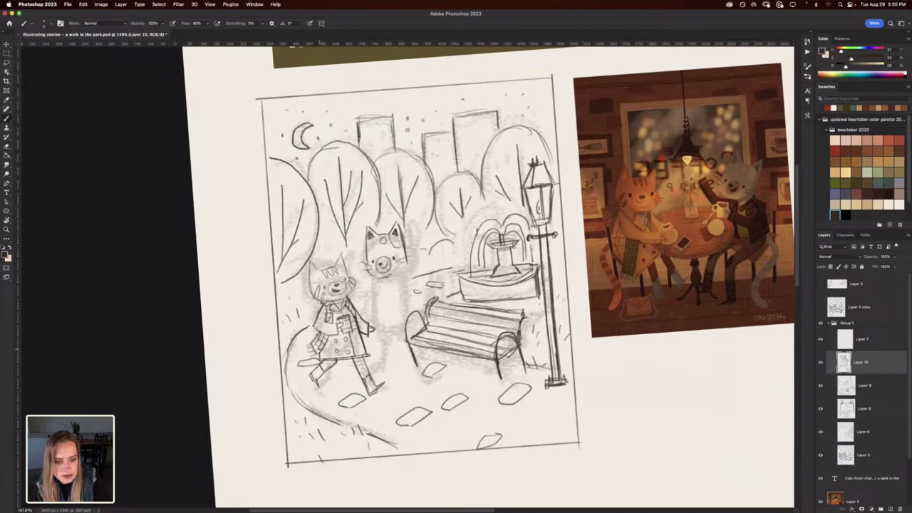
Create a new layer above Layer 10 and draw a small guide circle on the striped cat's coat for the tail base.
{"action": "left_click_drag", "start_coordinate": [368, 240], "coordinate": [378, 237]}
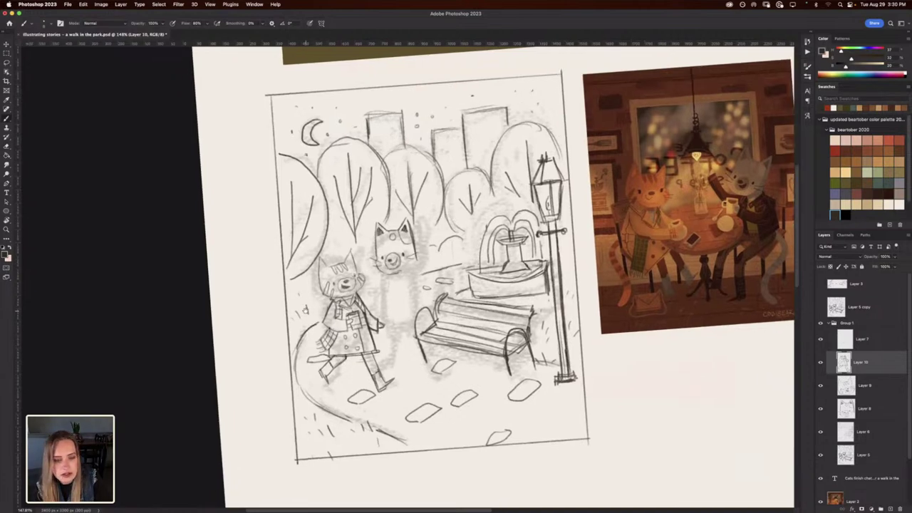
{"action": "left_click", "coordinate": [891, 508]}
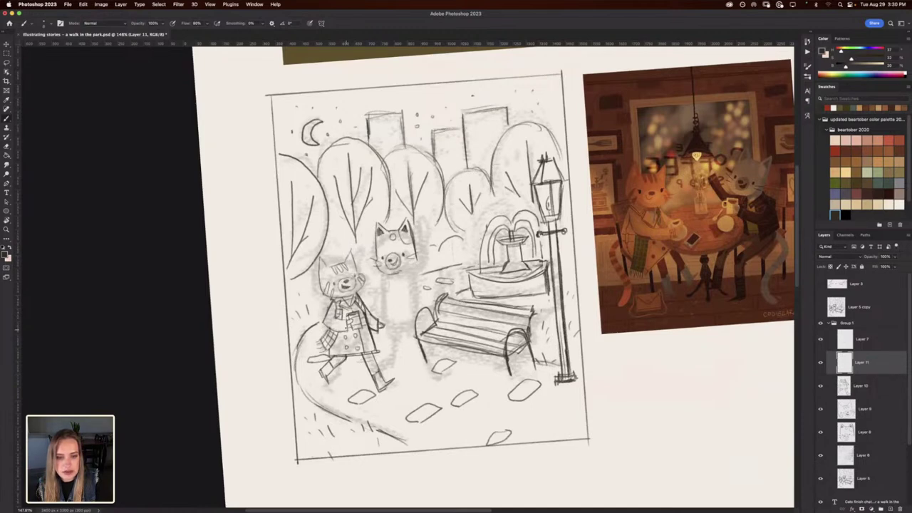
{"action": "left_click_drag", "start_coordinate": [354, 328], "coordinate": [348, 330]}
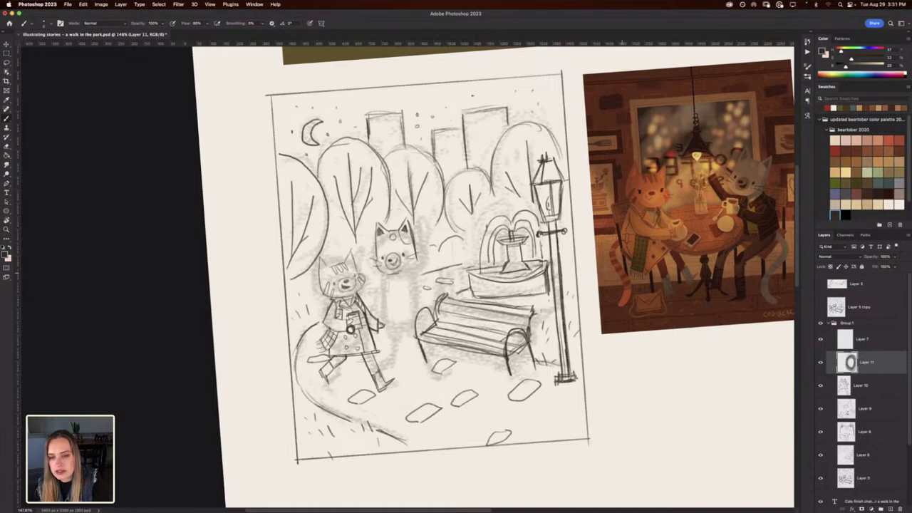
Sketch the striped cat's tail curving up behind the coat and curling at the tip.
{"action": "left_click_drag", "start_coordinate": [594, 269], "coordinate": [464, 279]}
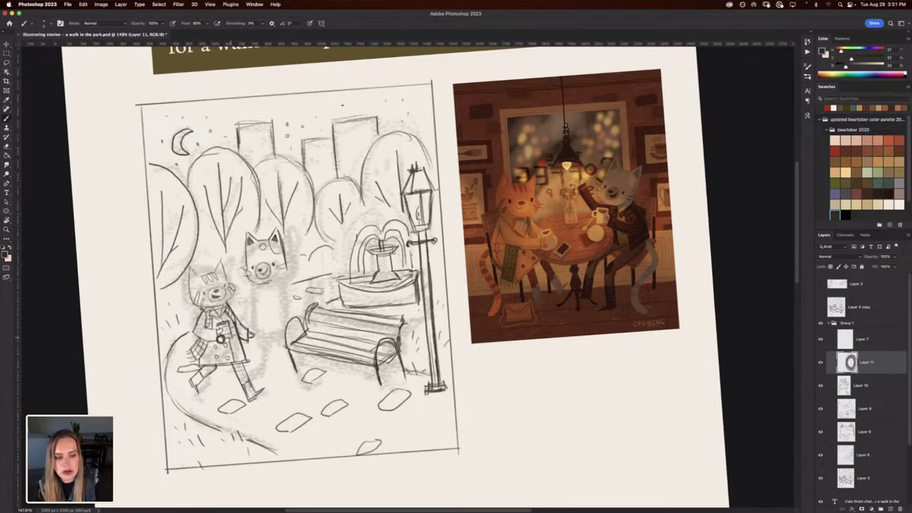
{"action": "scroll", "coordinate": [360, 294], "scroll_direction": "left", "scroll_amount": 8}
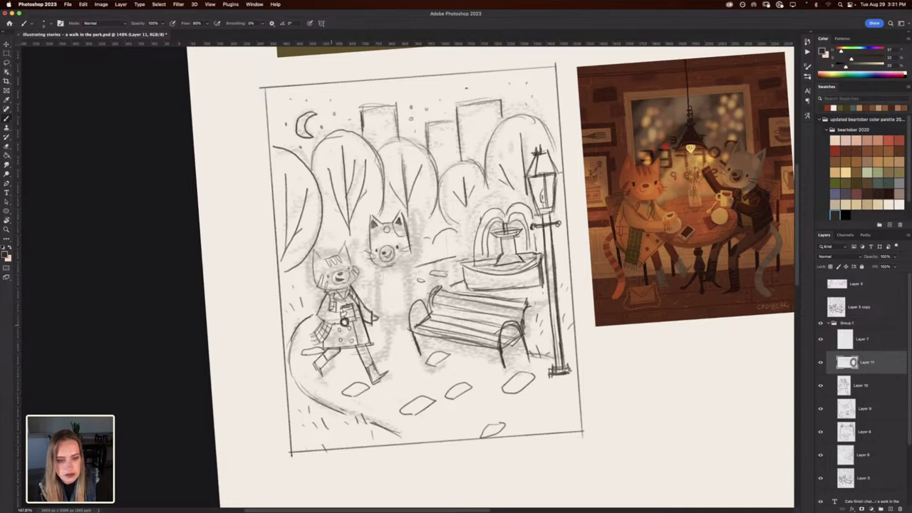
{"action": "mouse_move", "coordinate": [339, 321]}
{"action": "left_mouse_down"}
{"action": "mouse_move", "coordinate": [323, 327]}
{"action": "mouse_move", "coordinate": [292, 295]}
{"action": "mouse_move", "coordinate": [300, 289]}
{"action": "left_mouse_up"}
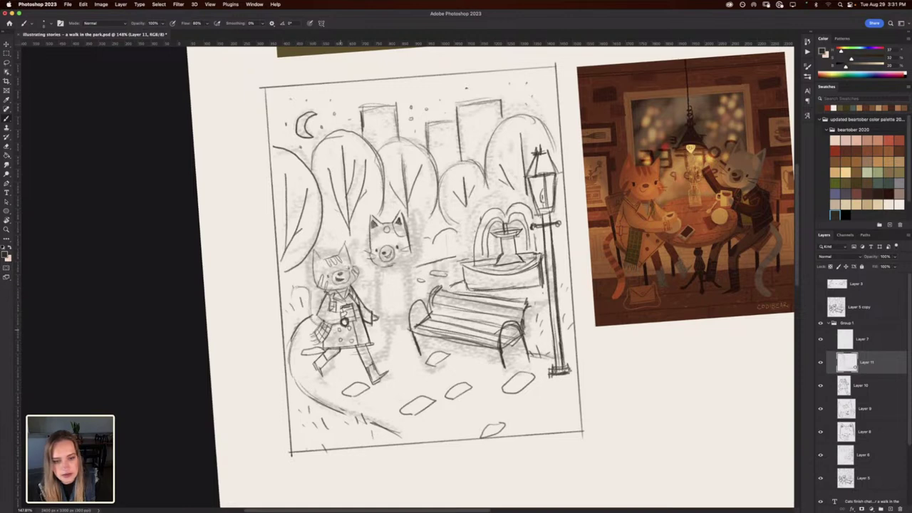
{"action": "mouse_move", "coordinate": [328, 325]}
{"action": "left_mouse_down"}
{"action": "mouse_move", "coordinate": [314, 323]}
{"action": "mouse_move", "coordinate": [310, 290]}
{"action": "mouse_move", "coordinate": [295, 287]}
{"action": "mouse_move", "coordinate": [299, 301]}
{"action": "left_mouse_up"}
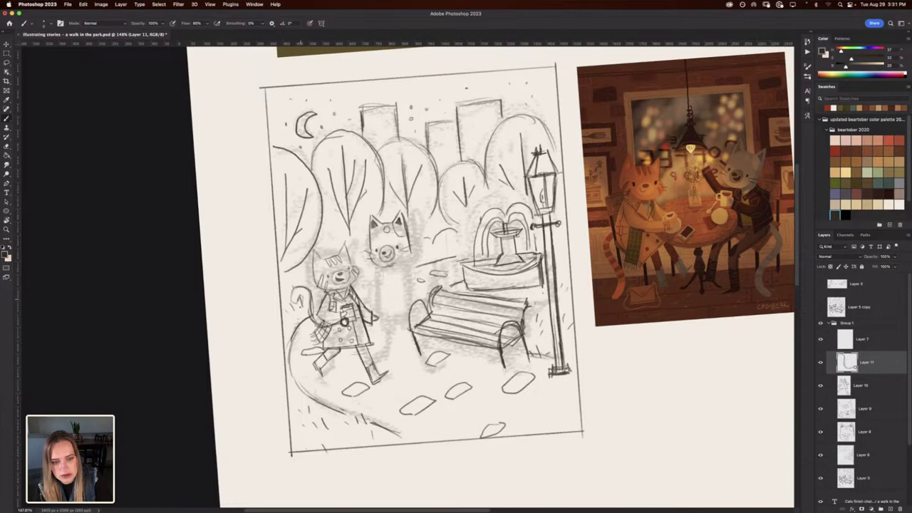
{"action": "mouse_move", "coordinate": [301, 309]}
{"action": "left_mouse_down"}
{"action": "mouse_move", "coordinate": [313, 334]}
{"action": "mouse_move", "coordinate": [334, 337]}
{"action": "mouse_move", "coordinate": [340, 326]}
{"action": "left_mouse_up"}
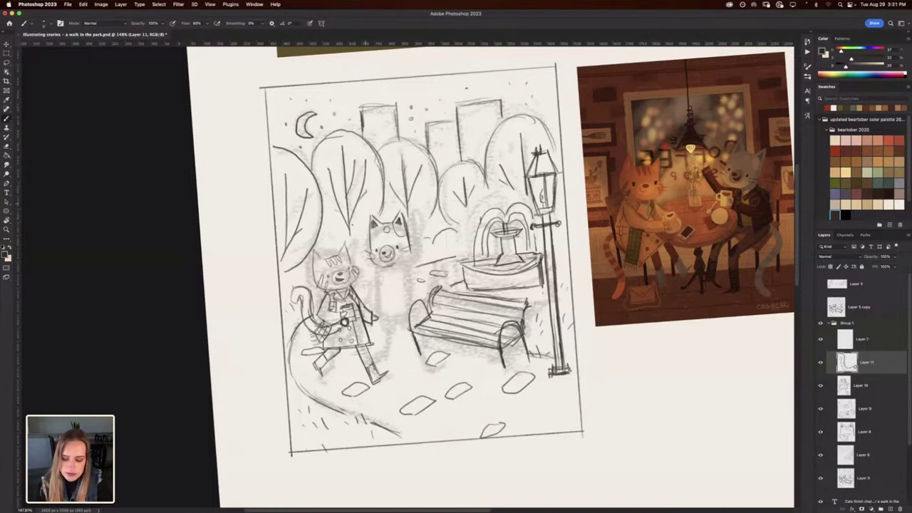
Erase the rough parts of the tail outline and redraw its curled upper end.
{"action": "key", "text": "e"}
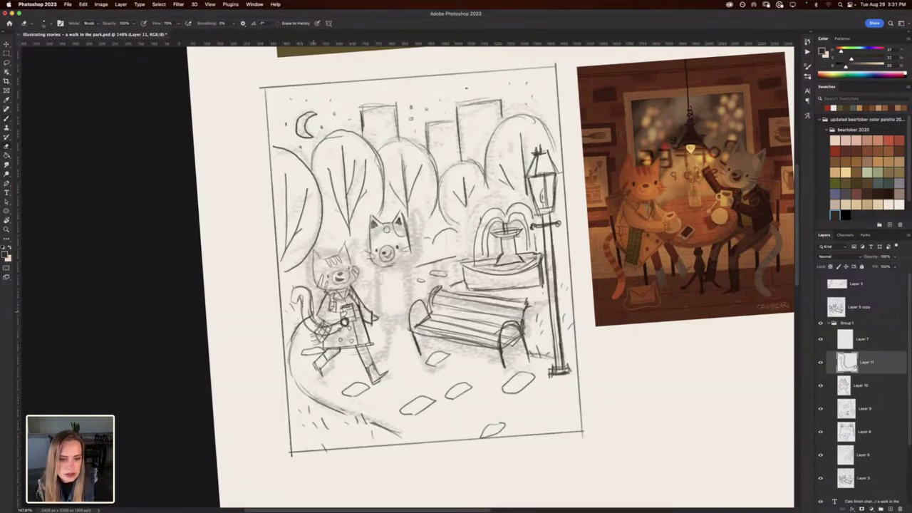
{"action": "mouse_move", "coordinate": [315, 317]}
{"action": "left_mouse_down"}
{"action": "mouse_move", "coordinate": [309, 288]}
{"action": "mouse_move", "coordinate": [298, 305]}
{"action": "left_mouse_up"}
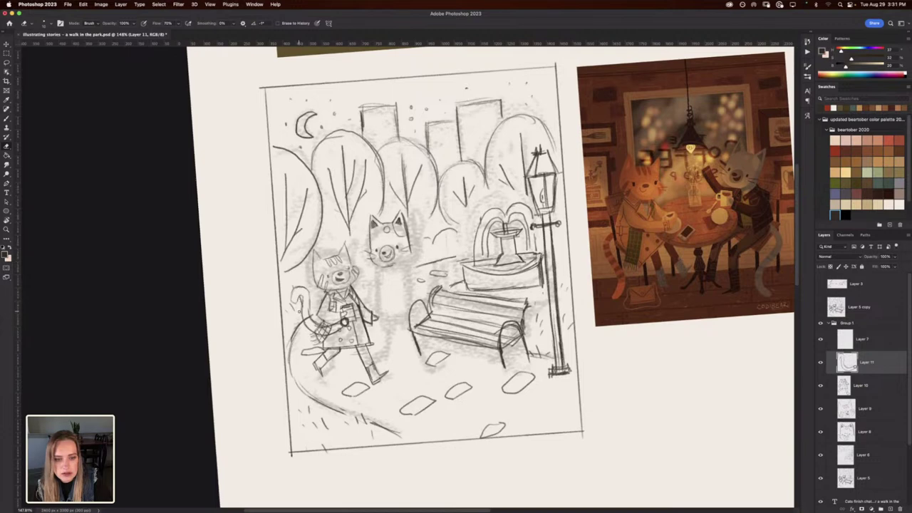
{"action": "key", "text": "r"}
{"action": "left_click_drag", "start_coordinate": [165, 321], "coordinate": [215, 220]}
{"action": "key", "text": "b"}
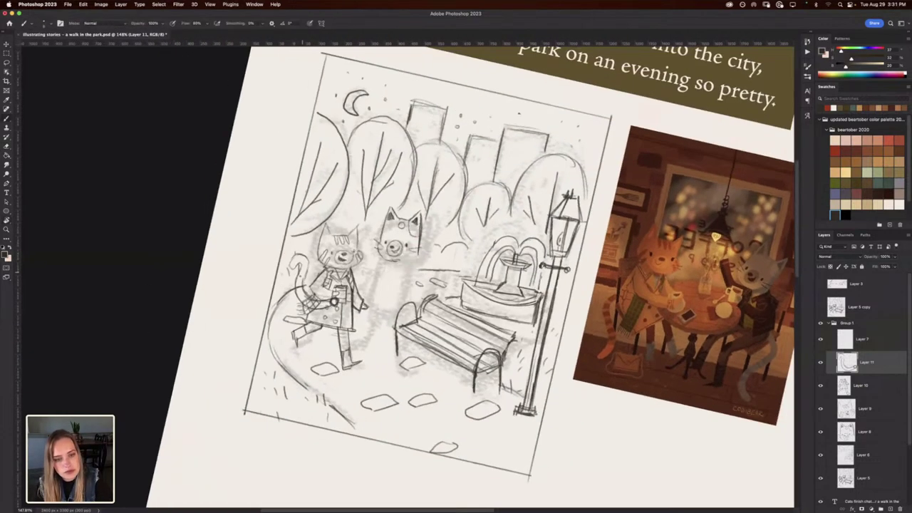
{"action": "left_click_drag", "start_coordinate": [303, 287], "coordinate": [305, 260]}
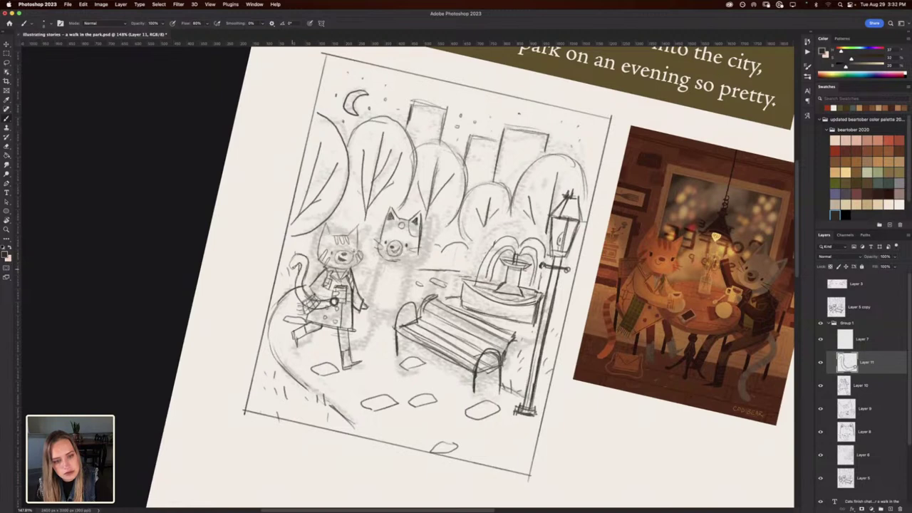
Erase the tail lines that overlap the coat and scarf, along with the guide circle on the coat.
{"action": "key", "text": "e"}
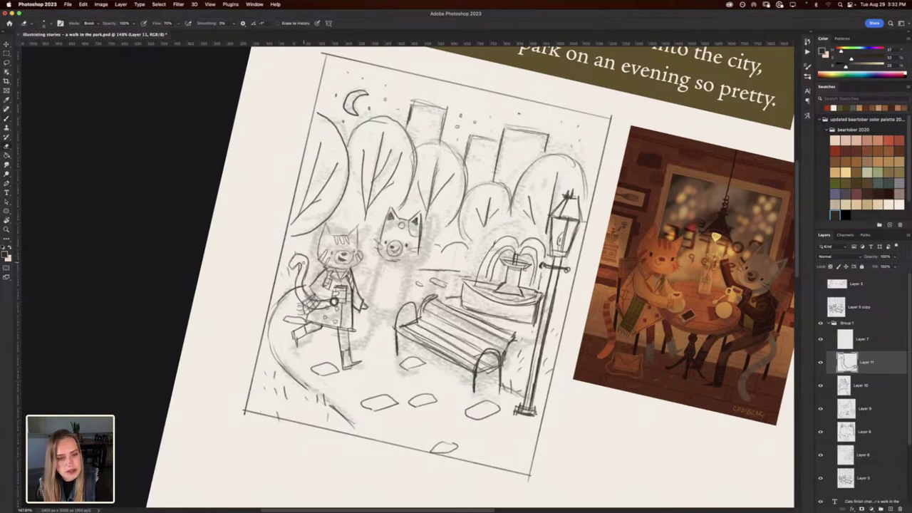
{"action": "key", "text": "r"}
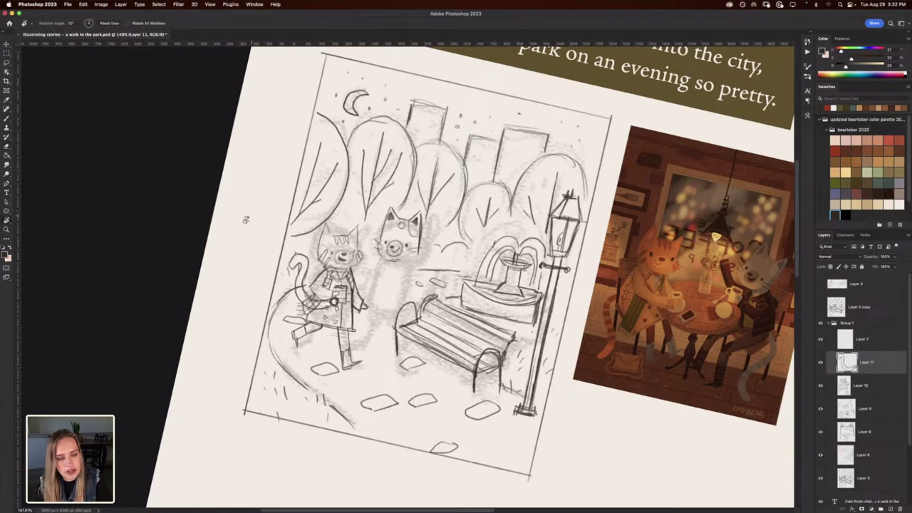
{"action": "mouse_move", "coordinate": [246, 218]}
{"action": "left_mouse_down"}
{"action": "mouse_move", "coordinate": [237, 275]}
{"action": "mouse_move", "coordinate": [262, 368]}
{"action": "left_mouse_up"}
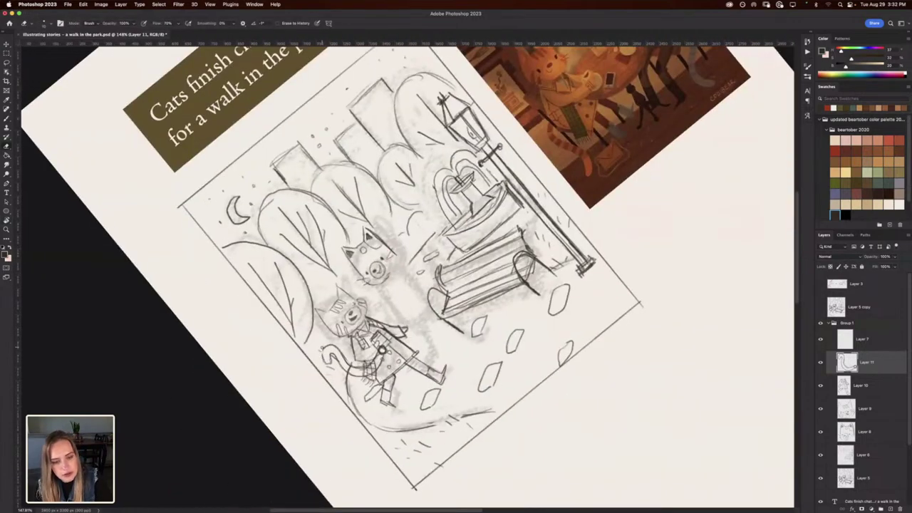
{"action": "key", "text": "b"}
{"action": "key", "text": "e"}
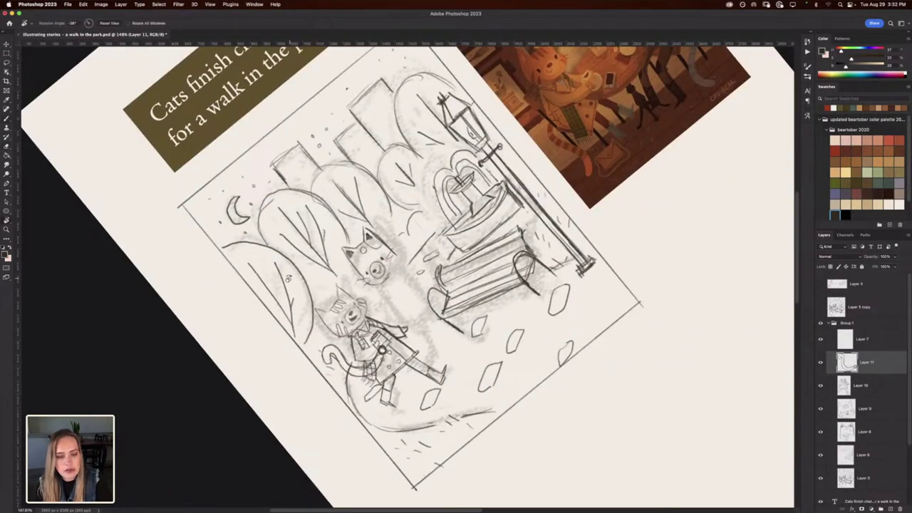
{"action": "key", "text": "r"}
{"action": "left_click_drag", "start_coordinate": [381, 349], "coordinate": [433, 349]}
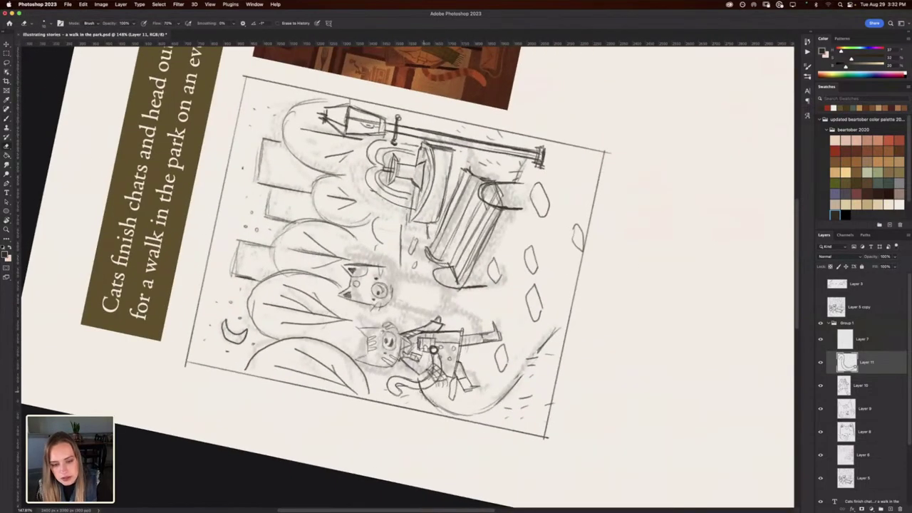
{"action": "left_click_drag", "start_coordinate": [424, 390], "coordinate": [439, 382]}
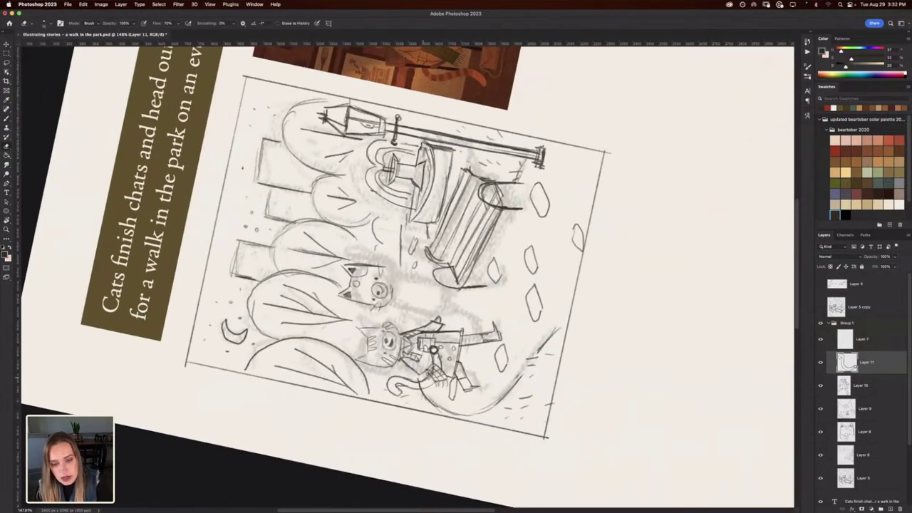
{"action": "mouse_move", "coordinate": [429, 354]}
{"action": "left_mouse_down"}
{"action": "mouse_move", "coordinate": [434, 377]}
{"action": "mouse_move", "coordinate": [439, 358]}
{"action": "mouse_move", "coordinate": [431, 351]}
{"action": "left_mouse_up"}
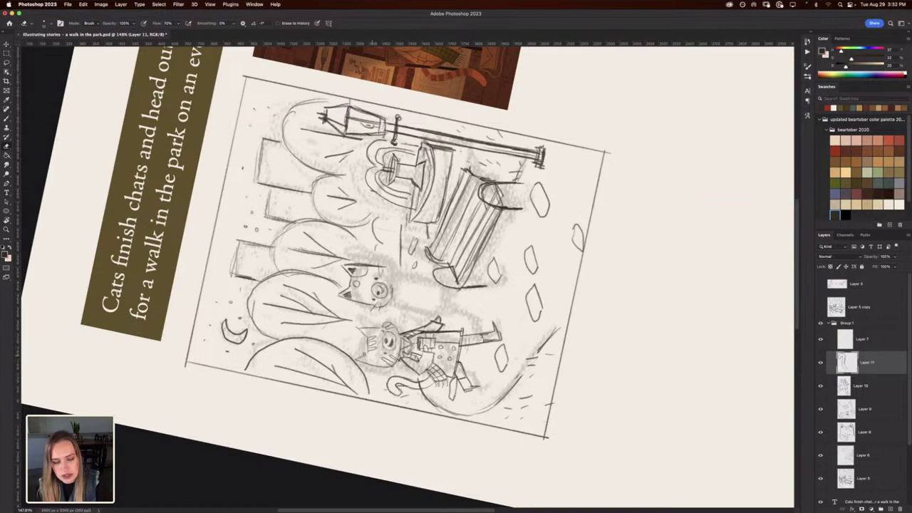
Clean up the curled tip of the tail with the Eraser.
{"action": "key", "text": "r"}
{"action": "mouse_move", "coordinate": [241, 310]}
{"action": "left_mouse_down"}
{"action": "mouse_move", "coordinate": [264, 189]}
{"action": "mouse_move", "coordinate": [366, 112]}
{"action": "left_mouse_up"}
{"action": "key", "text": "e"}
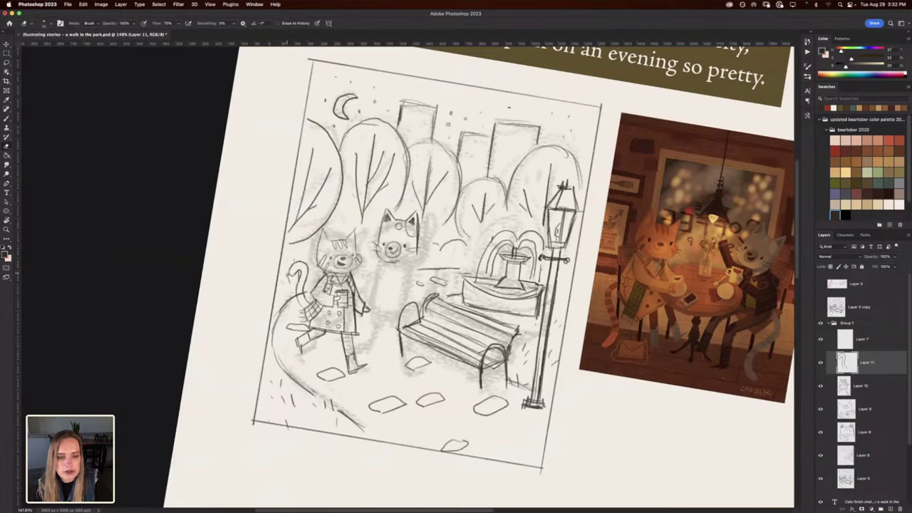
{"action": "left_click_drag", "start_coordinate": [288, 268], "coordinate": [292, 271]}
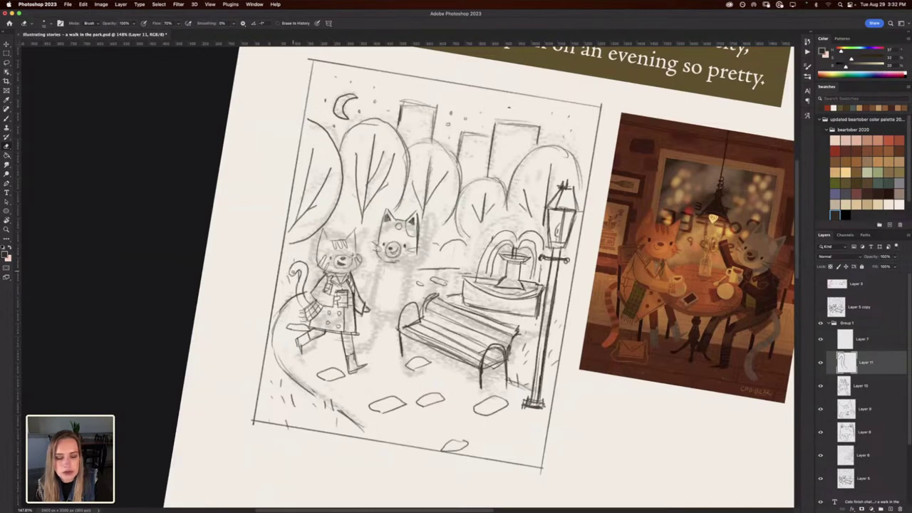
Refine the tail where it meets the scarf and draw curved stripes across its length.
{"action": "key", "text": "b"}
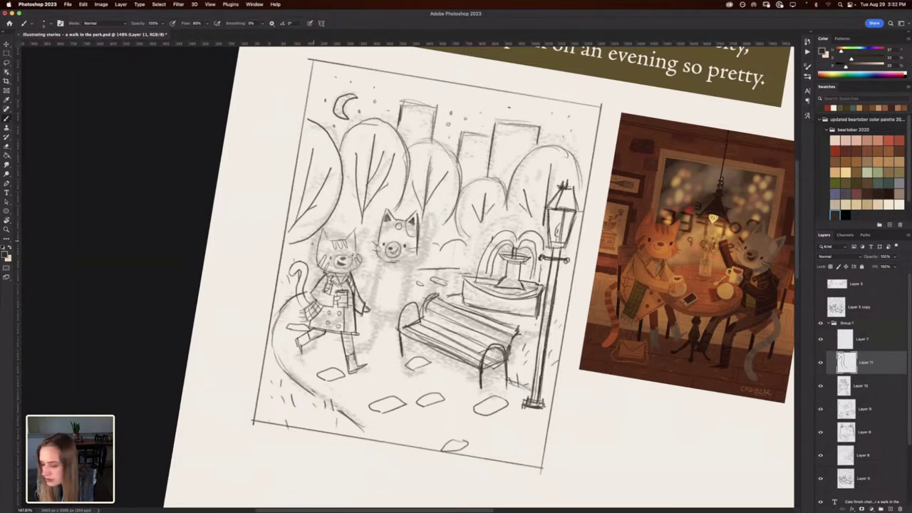
{"action": "mouse_move", "coordinate": [303, 308]}
{"action": "left_mouse_down"}
{"action": "mouse_move", "coordinate": [297, 296]}
{"action": "mouse_move", "coordinate": [311, 298]}
{"action": "left_mouse_up"}
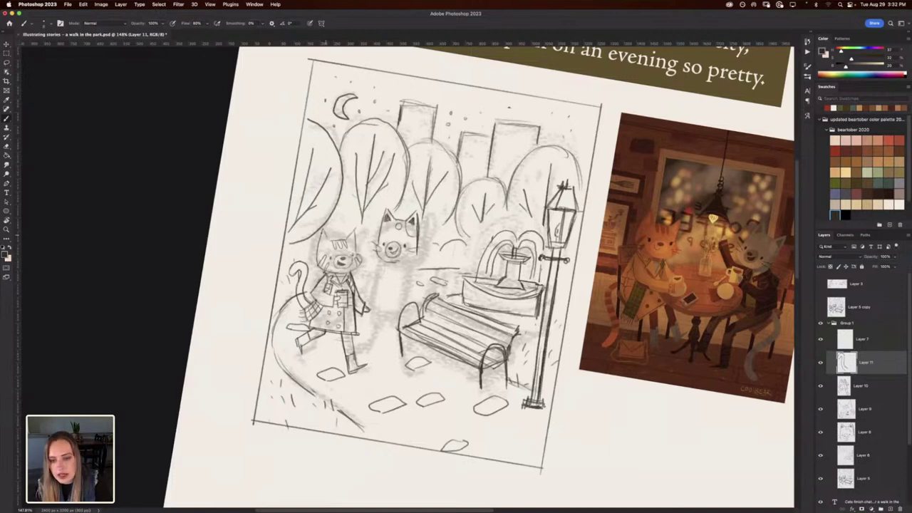
{"action": "key", "text": "r"}
{"action": "left_click_drag", "start_coordinate": [232, 250], "coordinate": [235, 283]}
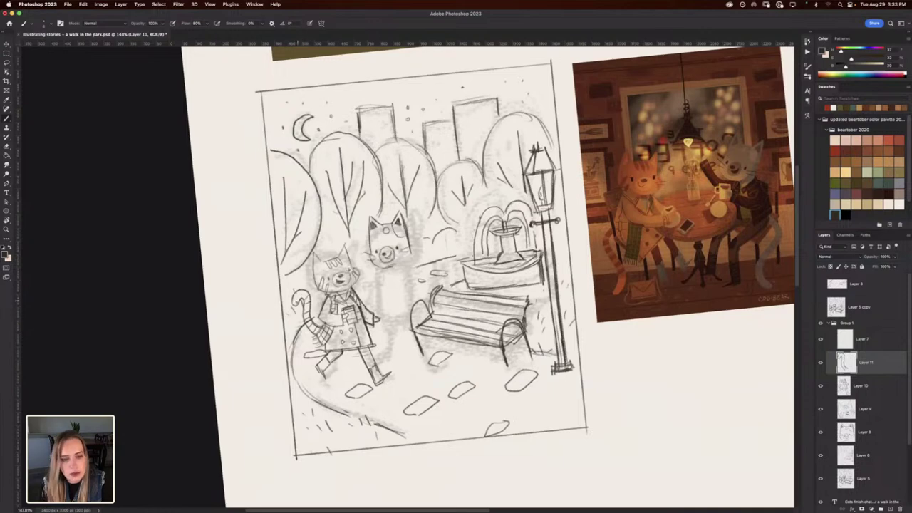
{"action": "mouse_move", "coordinate": [259, 318]}
{"action": "left_mouse_down"}
{"action": "mouse_move", "coordinate": [268, 293]}
{"action": "mouse_move", "coordinate": [251, 320]}
{"action": "left_mouse_up"}
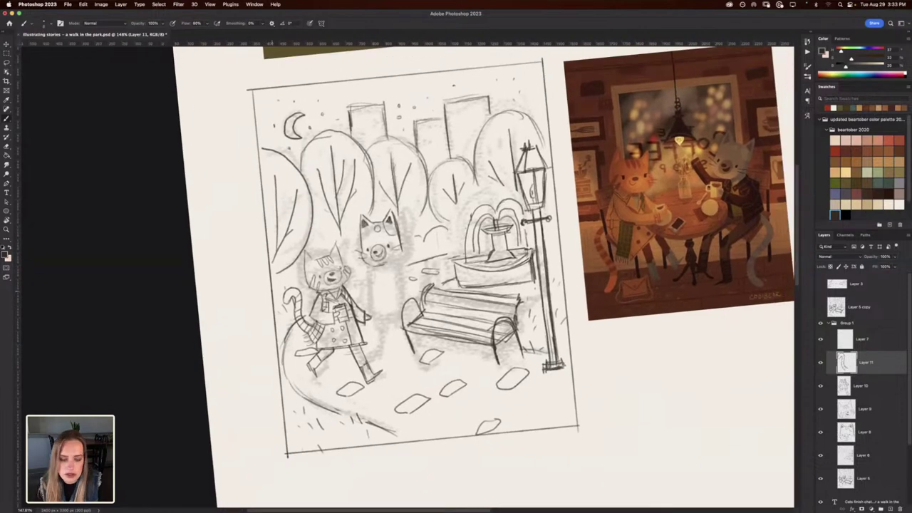
Reset the canvas rotation, then select Layer 6 with the background line art and hide it.
{"action": "key", "text": "Escape"}
{"action": "left_click_drag", "start_coordinate": [293, 355], "coordinate": [279, 358]}
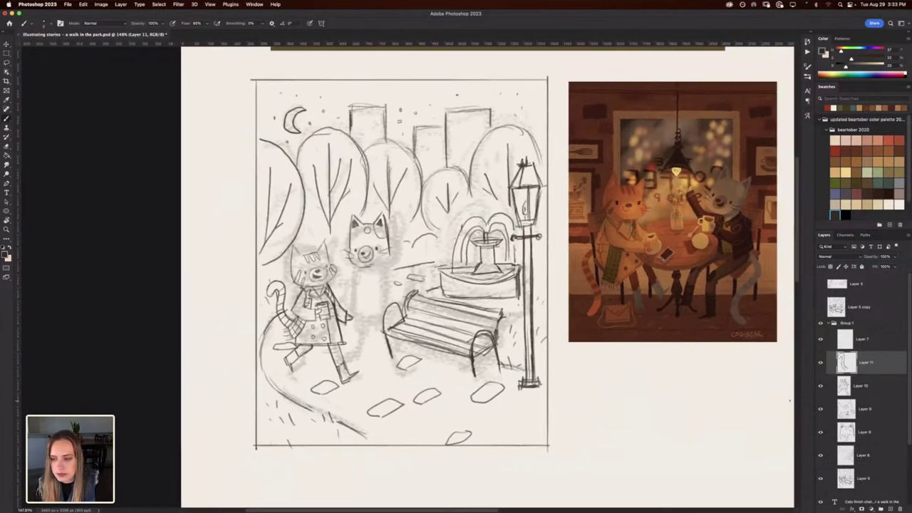
{"action": "left_click", "coordinate": [829, 457]}
{"action": "left_click", "coordinate": [820, 457]}
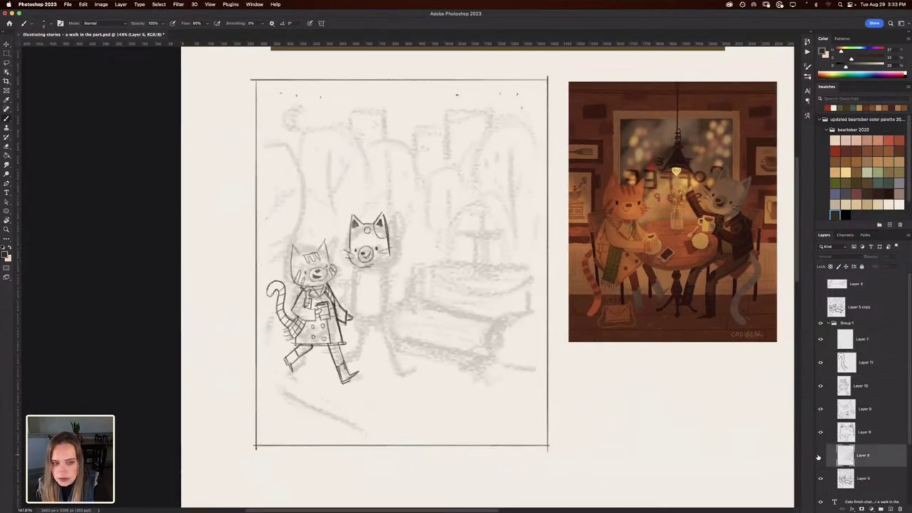
Show the background line art on Layer 6 and hide the rough sketch on Layer 5.
{"action": "left_click", "coordinate": [821, 456]}
{"action": "left_click", "coordinate": [821, 480]}
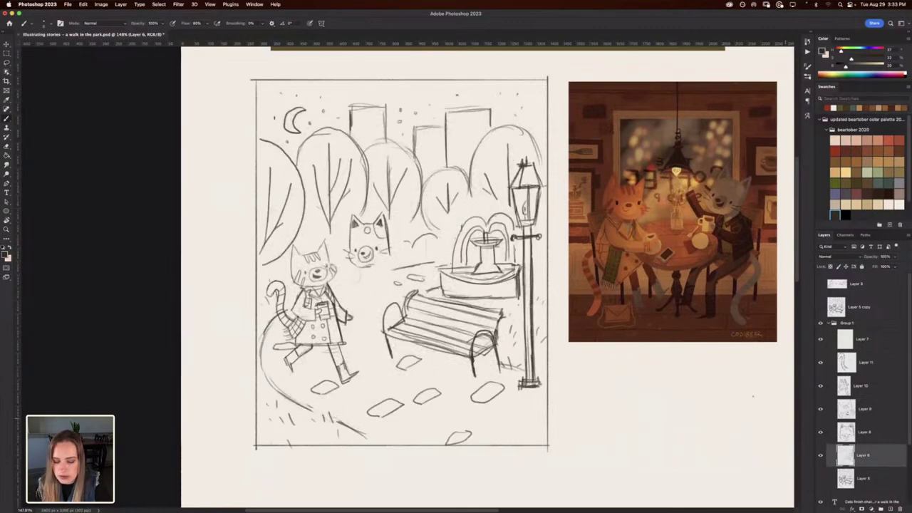
{"action": "key", "text": "e"}
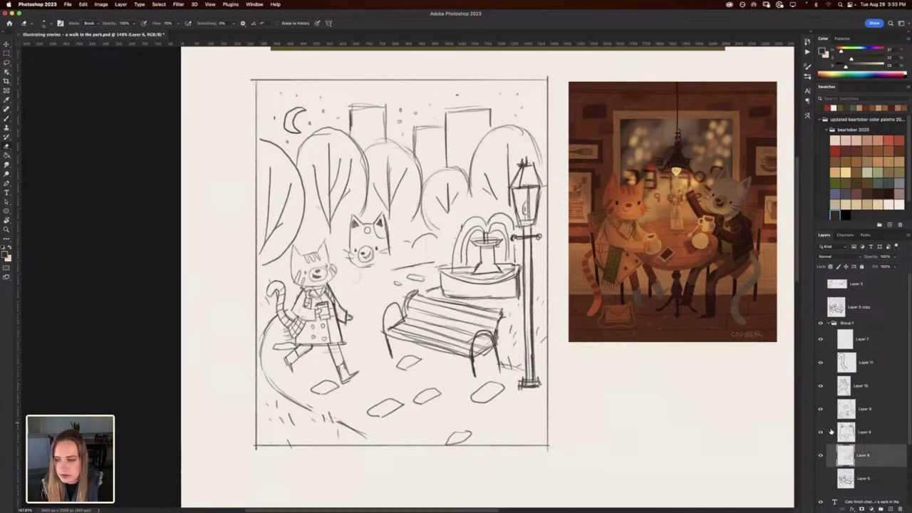
Select the striped cat's tail on Layer 11 and rotate it slightly outward, away from the body, with Free Transform.
{"action": "left_click", "coordinate": [855, 366]}
{"action": "key", "text": "super+t"}
{"action": "left_click_drag", "start_coordinate": [265, 265], "coordinate": [252, 272]}
{"action": "key", "text": "Return"}
{"action": "key", "text": "b"}
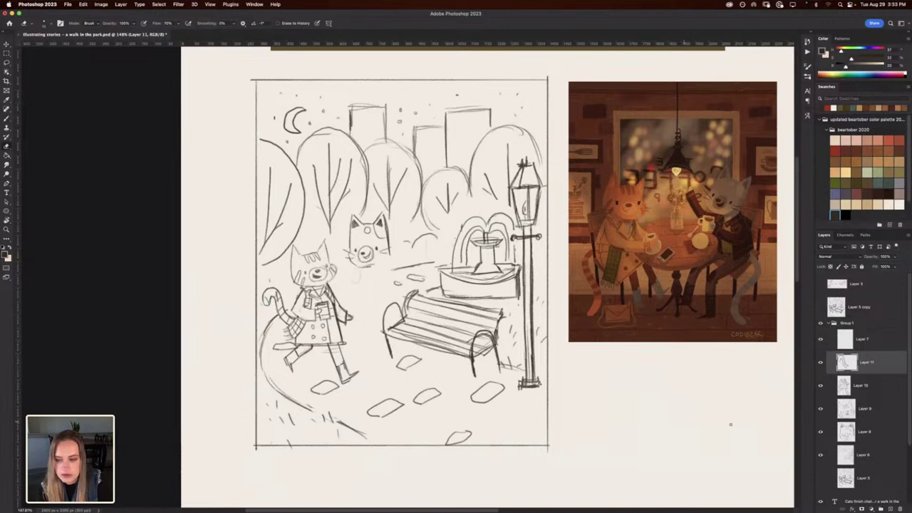
Select Layer 6 and compare its background line art with the rough sketch on Layer 5.
{"action": "left_click", "coordinate": [848, 460]}
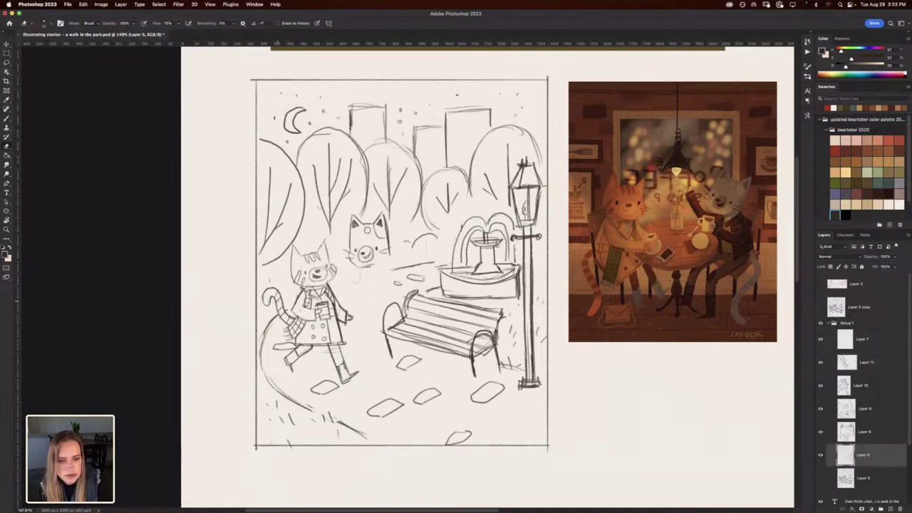
{"action": "left_click_drag", "start_coordinate": [290, 324], "coordinate": [259, 330]}
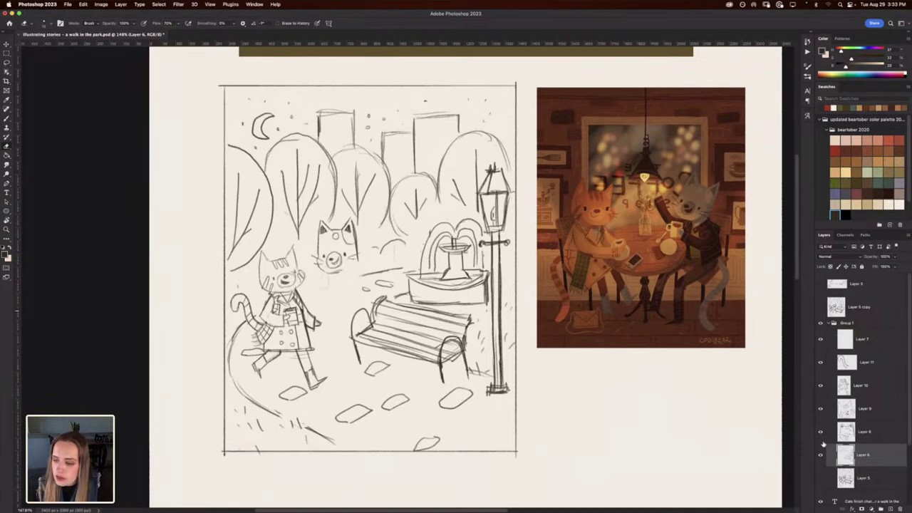
{"action": "left_click", "coordinate": [820, 479]}
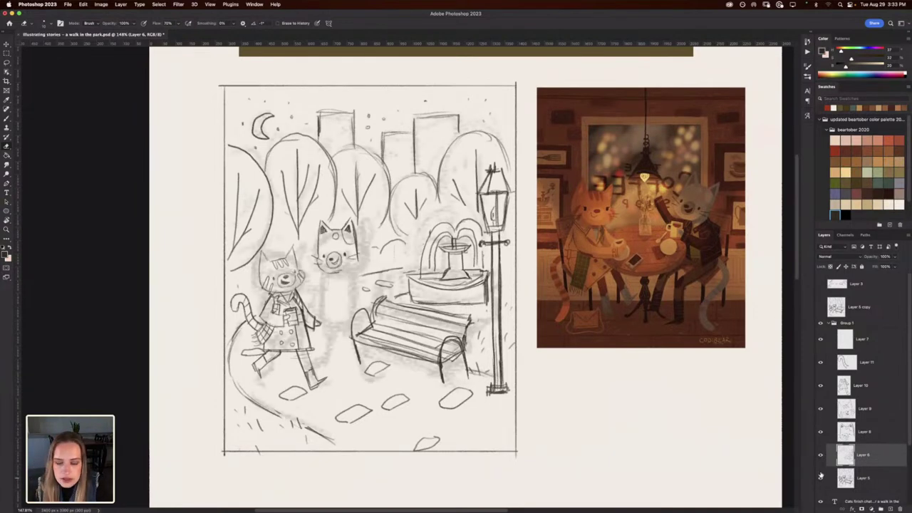
{"action": "left_click", "coordinate": [819, 478]}
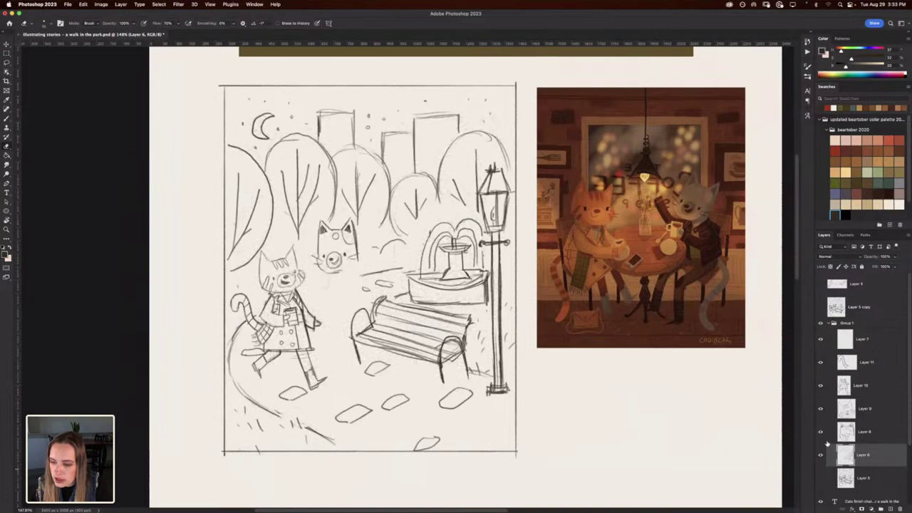
Select Layer 10 and brush detail lines onto the striped cat's boots.
{"action": "left_click", "coordinate": [831, 380]}
{"action": "key", "text": "b"}
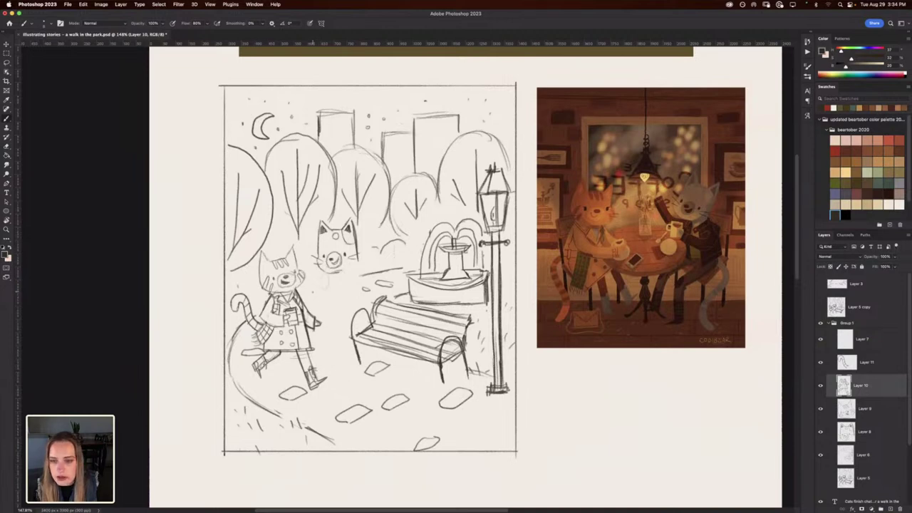
{"action": "scroll", "coordinate": [302, 283], "scroll_direction": "up", "scroll_amount": 1}
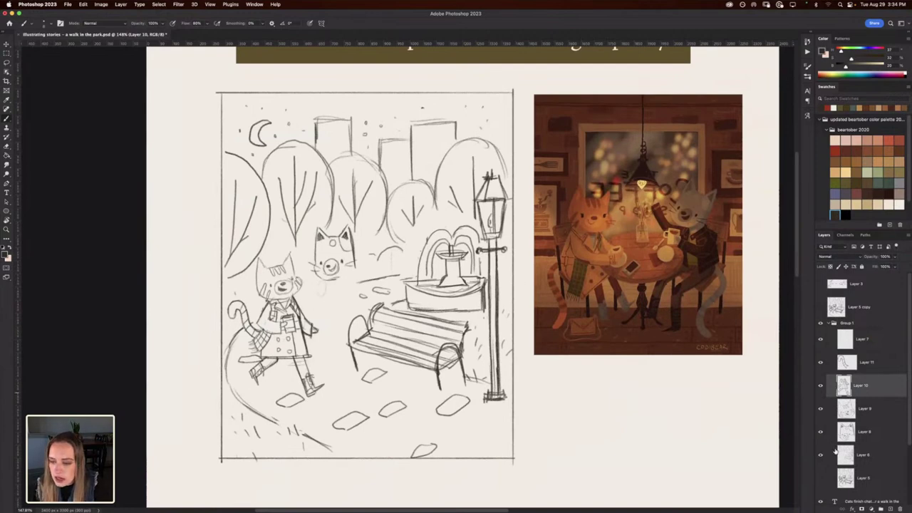
Show the rough sketch on Layer 5 again and add a new layer above Layer 10.
{"action": "left_click", "coordinate": [820, 481]}
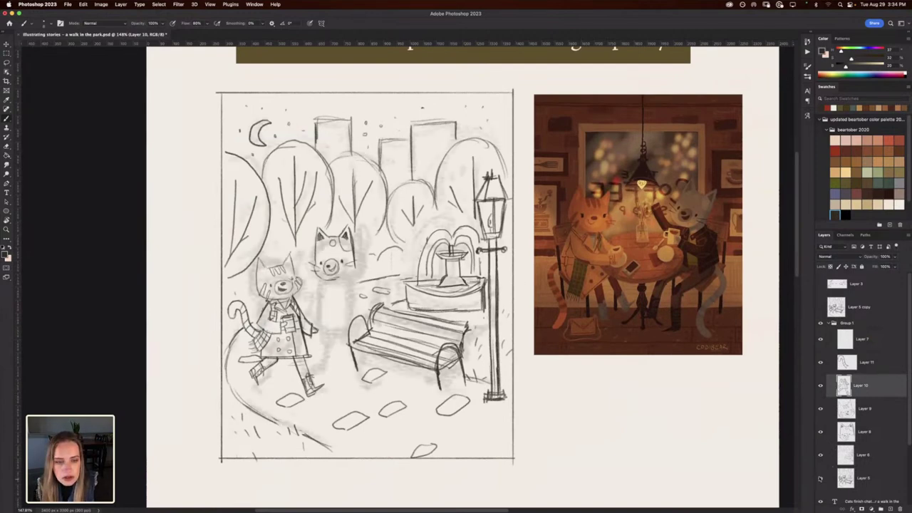
{"action": "left_click_drag", "start_coordinate": [215, 303], "coordinate": [207, 307]}
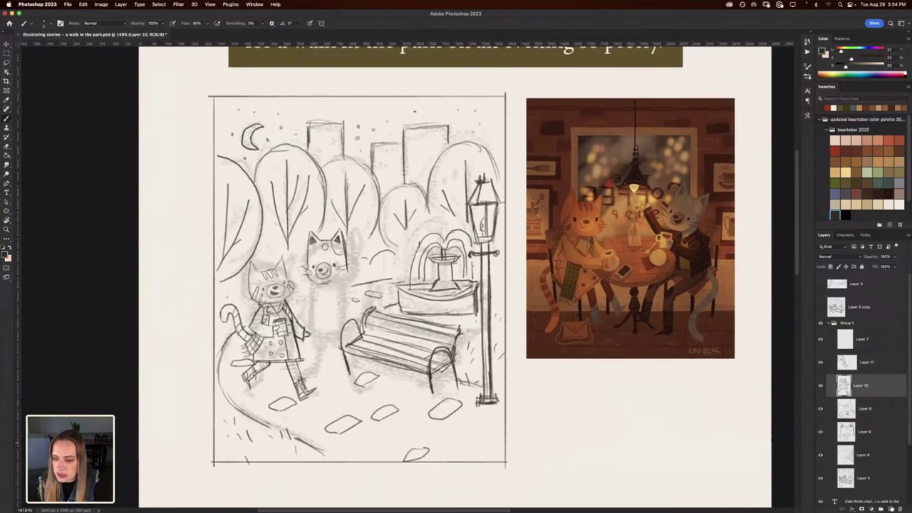
{"action": "left_click", "coordinate": [891, 509]}
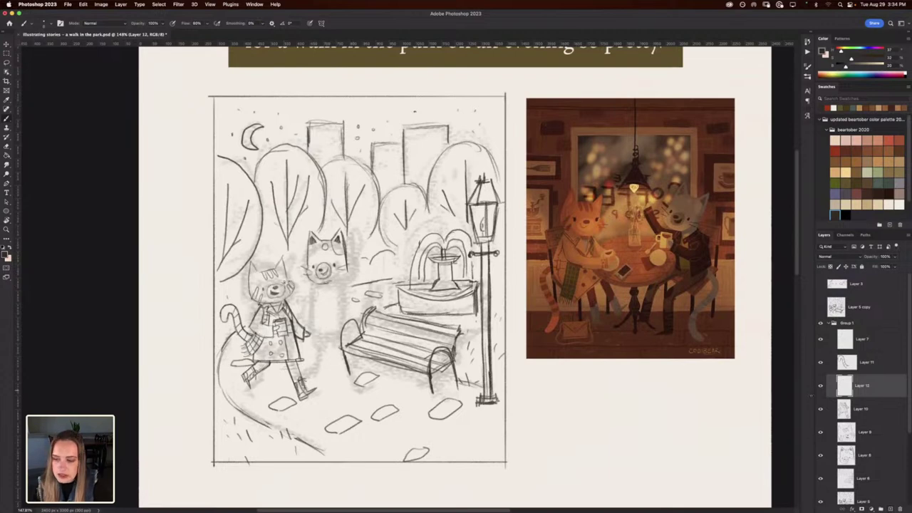
Scale down the spotted cat's head on Layer 8 to match the striped cat's head, keeping it over its rough body.
{"action": "left_click", "coordinate": [845, 457]}
{"action": "key", "text": "super+t"}
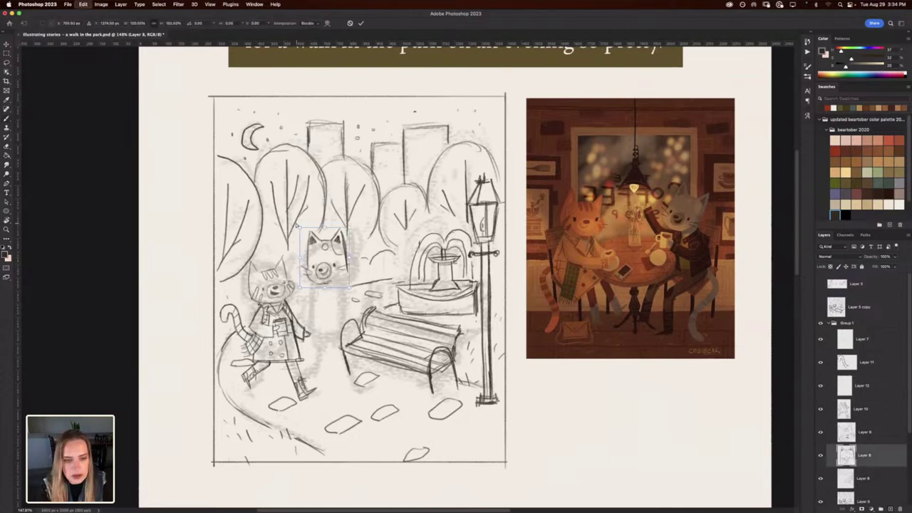
{"action": "left_click_drag", "start_coordinate": [329, 263], "coordinate": [272, 285]}
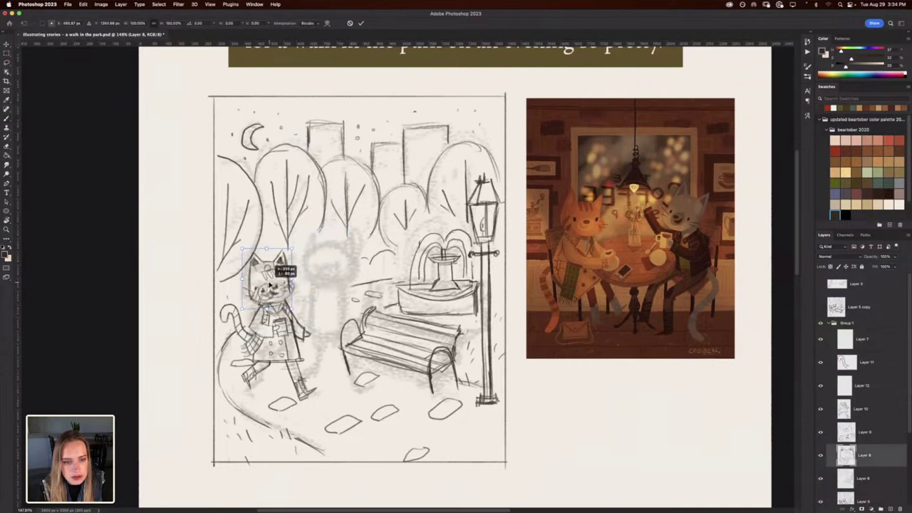
{"action": "left_click_drag", "start_coordinate": [290, 248], "coordinate": [290, 252]}
{"action": "left_click_drag", "start_coordinate": [257, 291], "coordinate": [321, 263]}
{"action": "key", "text": "Return"}
{"action": "key", "text": "super+t"}
{"action": "key", "text": "Return"}
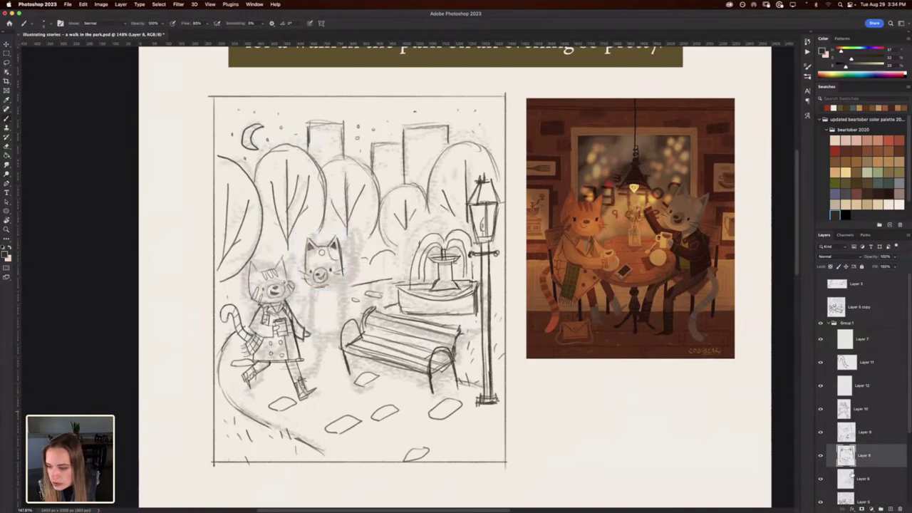
Identify the background line art layer, select Layer 6 and lasso around the park bench.
{"action": "scroll", "coordinate": [908, 443], "scroll_direction": "down", "scroll_amount": 1}
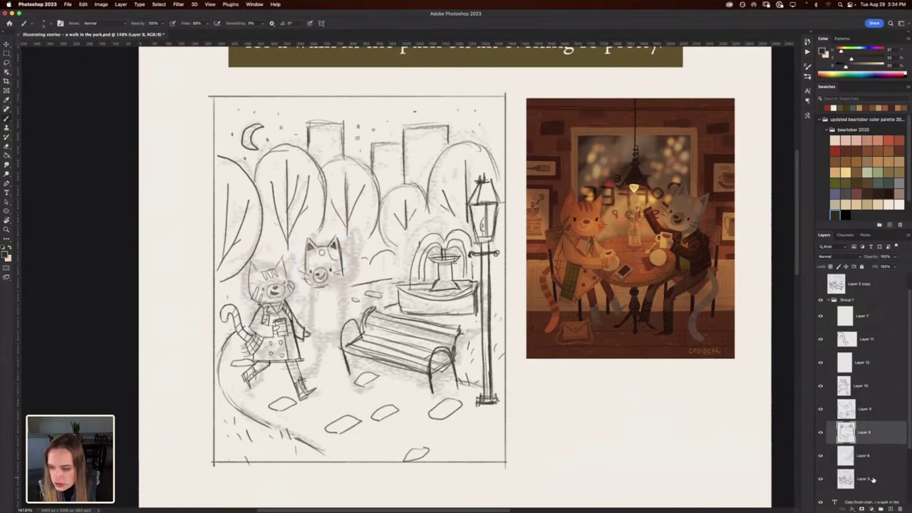
{"action": "left_click", "coordinate": [874, 479]}
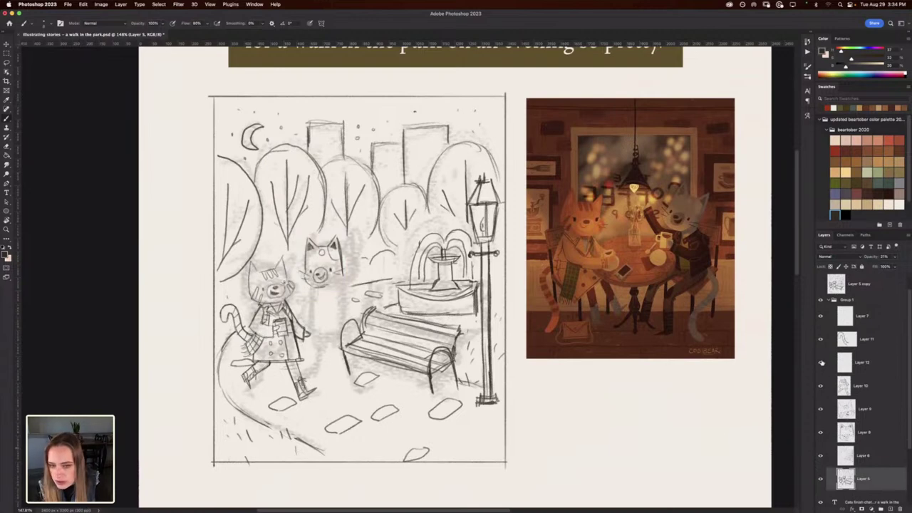
{"action": "left_click", "coordinate": [820, 316]}
{"action": "left_click", "coordinate": [821, 317]}
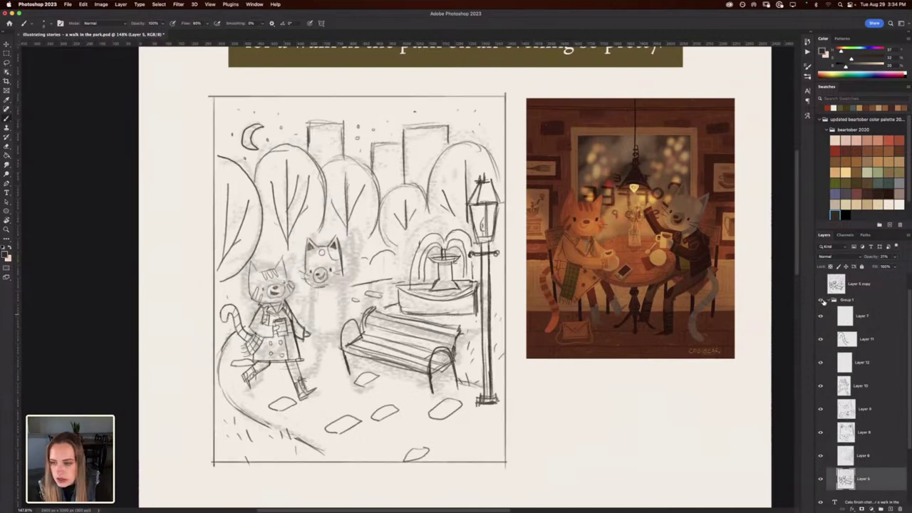
{"action": "left_click", "coordinate": [822, 457]}
{"action": "left_click", "coordinate": [821, 457]}
{"action": "left_click", "coordinate": [859, 455]}
{"action": "key", "text": "l"}
{"action": "mouse_move", "coordinate": [344, 320]}
{"action": "left_mouse_down"}
{"action": "mouse_move", "coordinate": [336, 375]}
{"action": "mouse_move", "coordinate": [355, 391]}
{"action": "mouse_move", "coordinate": [358, 371]}
{"action": "mouse_move", "coordinate": [373, 370]}
{"action": "mouse_move", "coordinate": [422, 395]}
{"action": "mouse_move", "coordinate": [462, 397]}
{"action": "mouse_move", "coordinate": [466, 330]}
{"action": "mouse_move", "coordinate": [353, 312]}
{"action": "left_mouse_up"}
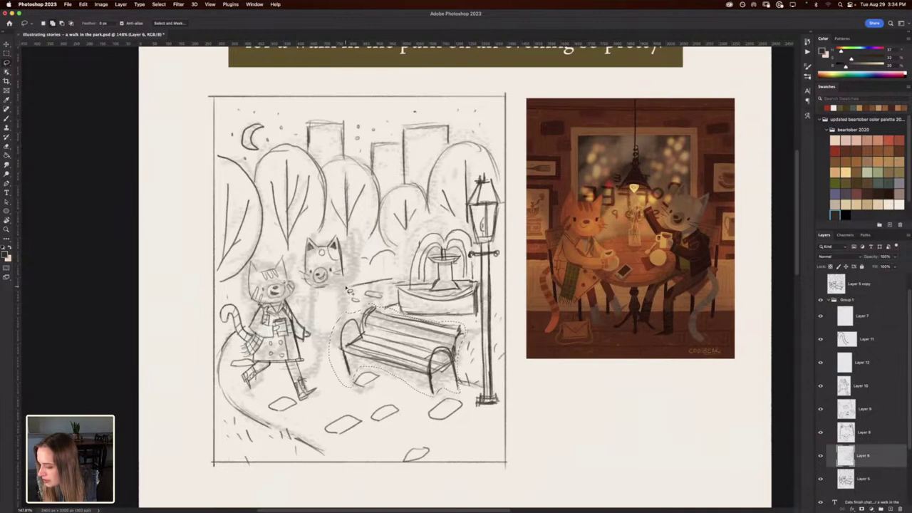
Shrink the lassoed bench with Free Transform, shift it towards the lamppost, and deselect it.
{"action": "key", "text": "ctrl+t"}
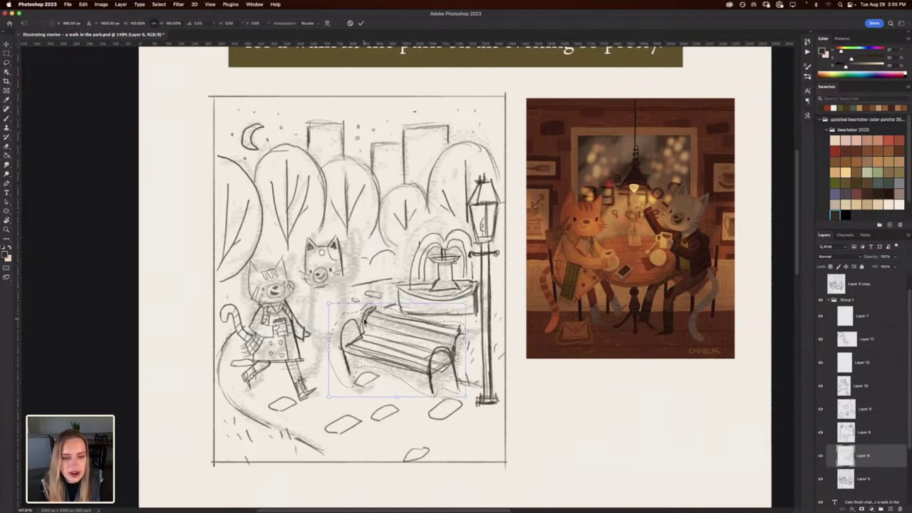
{"action": "left_click_drag", "start_coordinate": [329, 304], "coordinate": [338, 310]}
{"action": "left_click_drag", "start_coordinate": [390, 346], "coordinate": [394, 343]}
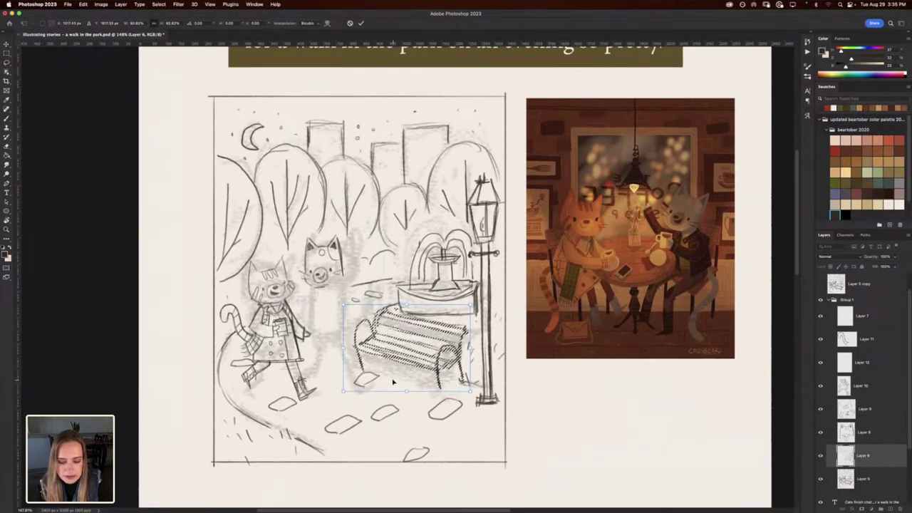
{"action": "left_click_drag", "start_coordinate": [407, 390], "coordinate": [402, 390]}
{"action": "left_click_drag", "start_coordinate": [407, 305], "coordinate": [412, 305]}
{"action": "left_click_drag", "start_coordinate": [405, 348], "coordinate": [407, 341]}
{"action": "key", "text": "Return"}
{"action": "key", "text": "l"}
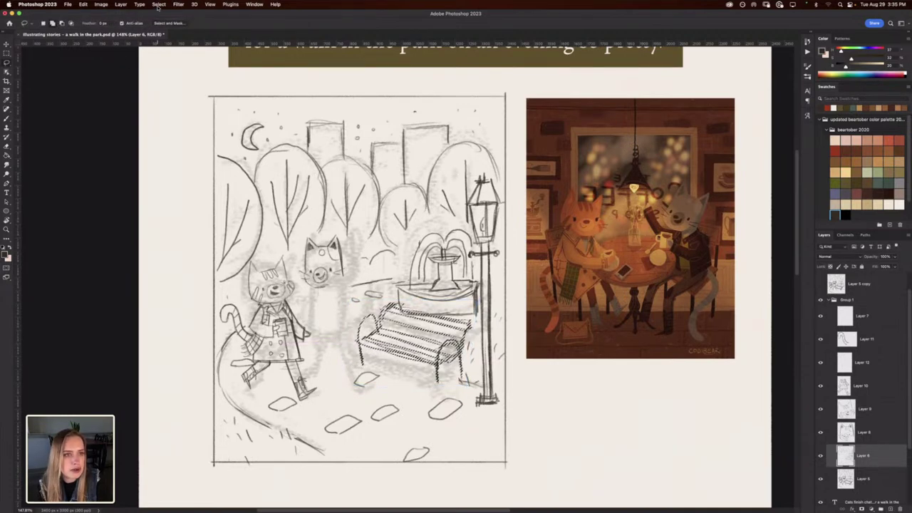
{"action": "left_click", "coordinate": [158, 5]}
{"action": "left_click", "coordinate": [164, 20]}
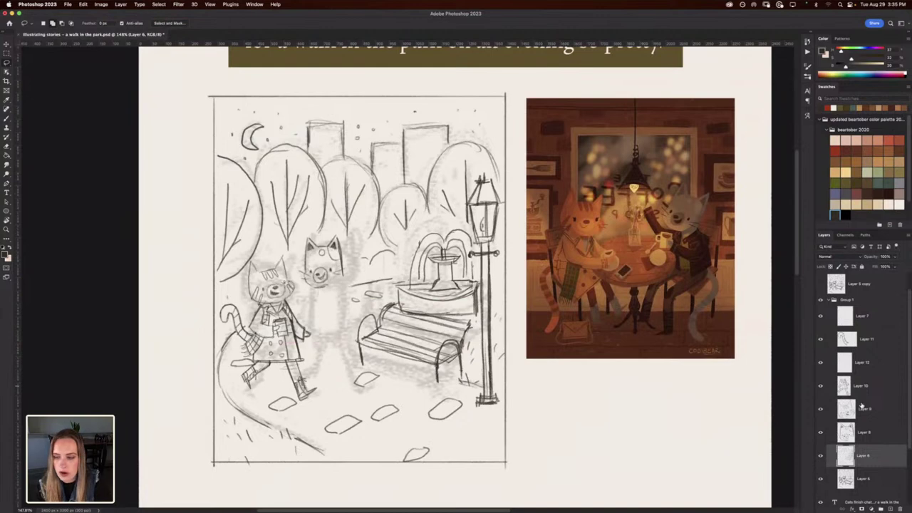
Clean up the lines along the bench's backrest below the fountain with the Eraser.
{"action": "key", "text": "e"}
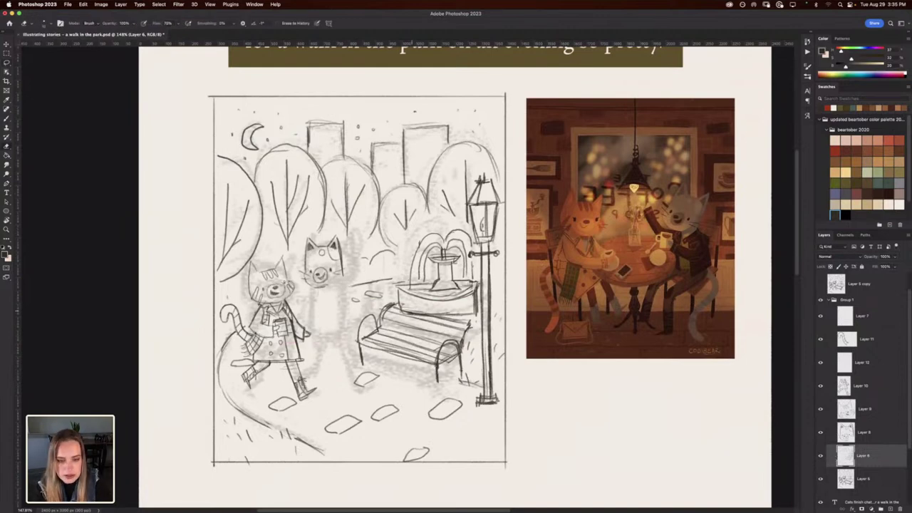
{"action": "left_click_drag", "start_coordinate": [419, 316], "coordinate": [432, 325]}
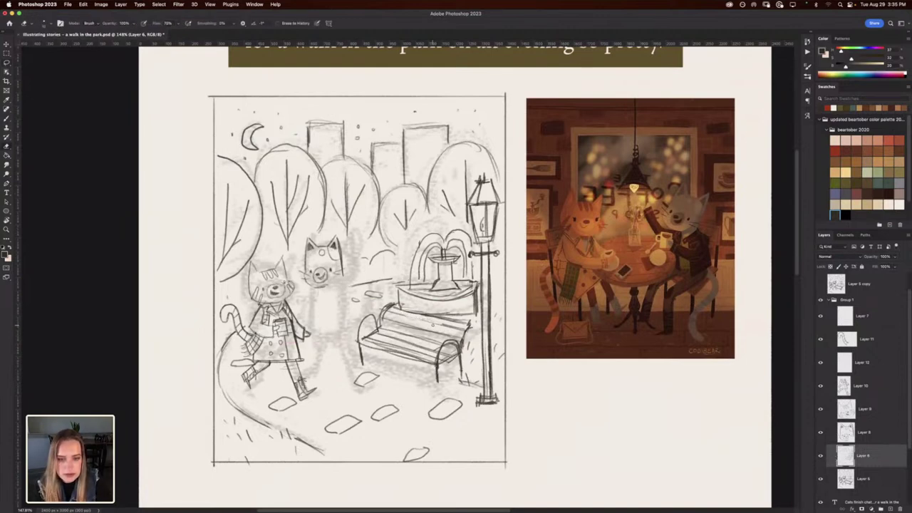
{"action": "key", "text": "b"}
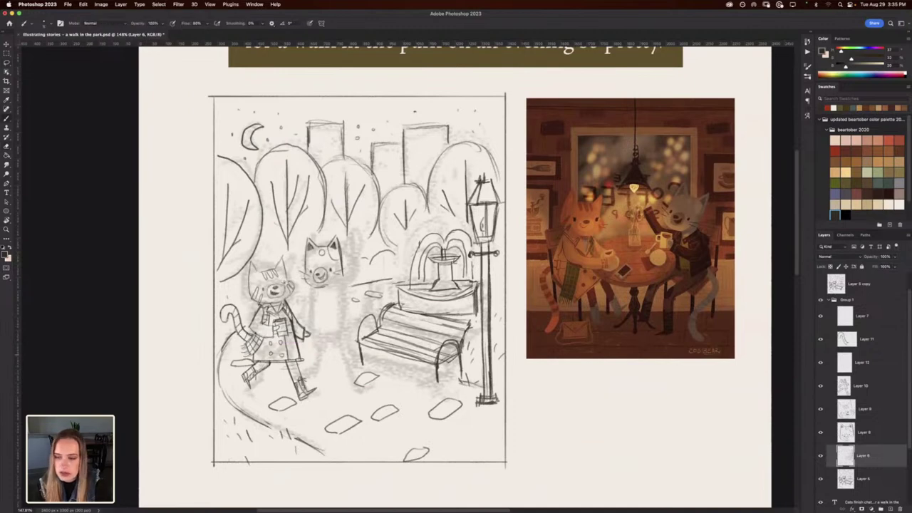
{"action": "left_click", "coordinate": [846, 432]}
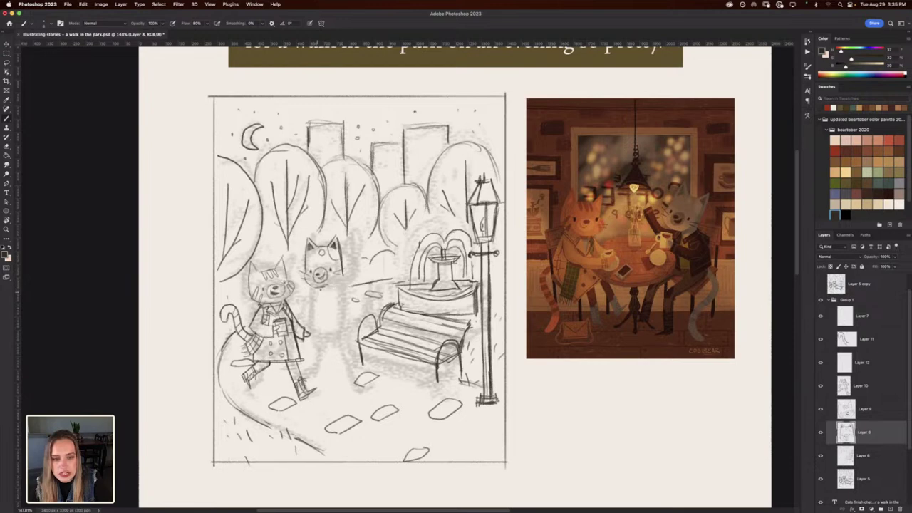
{"action": "mouse_move", "coordinate": [318, 288]}
{"action": "left_mouse_down"}
{"action": "mouse_move", "coordinate": [313, 318]}
{"action": "mouse_move", "coordinate": [348, 305]}
{"action": "mouse_move", "coordinate": [339, 257]}
{"action": "left_mouse_up"}
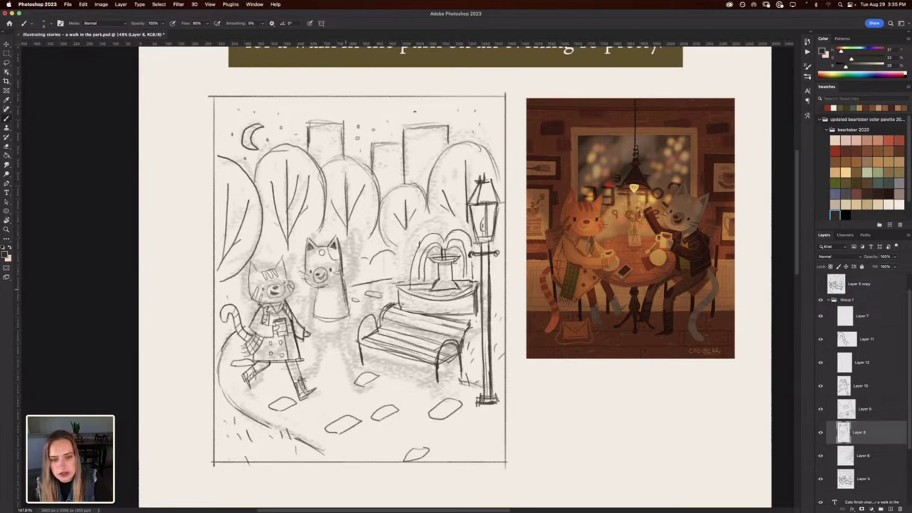
{"action": "key", "text": "e"}
{"action": "left_click_drag", "start_coordinate": [343, 299], "coordinate": [341, 264]}
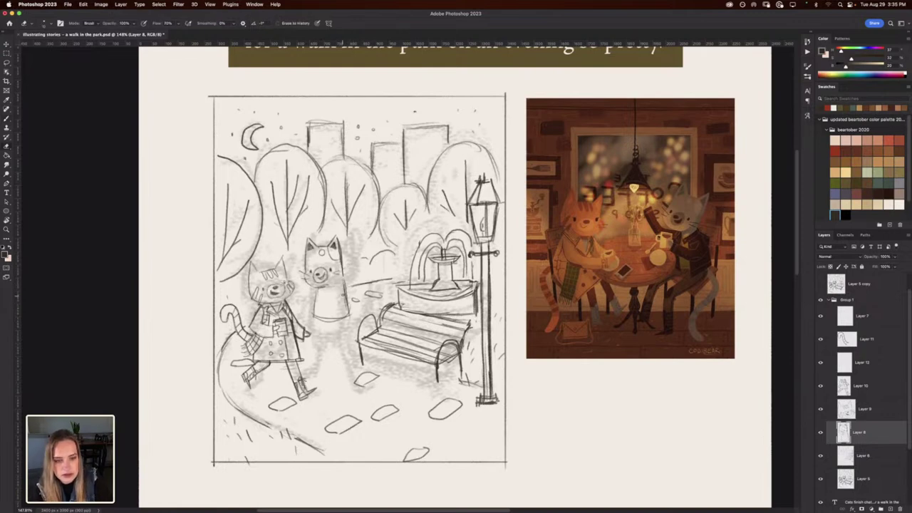
{"action": "key", "text": "super+z"}
{"action": "key", "text": "super+z"}
{"action": "key", "text": "super+z"}
{"action": "key", "text": "super+z"}
{"action": "key", "text": "super+z"}
{"action": "key", "text": "super+z"}
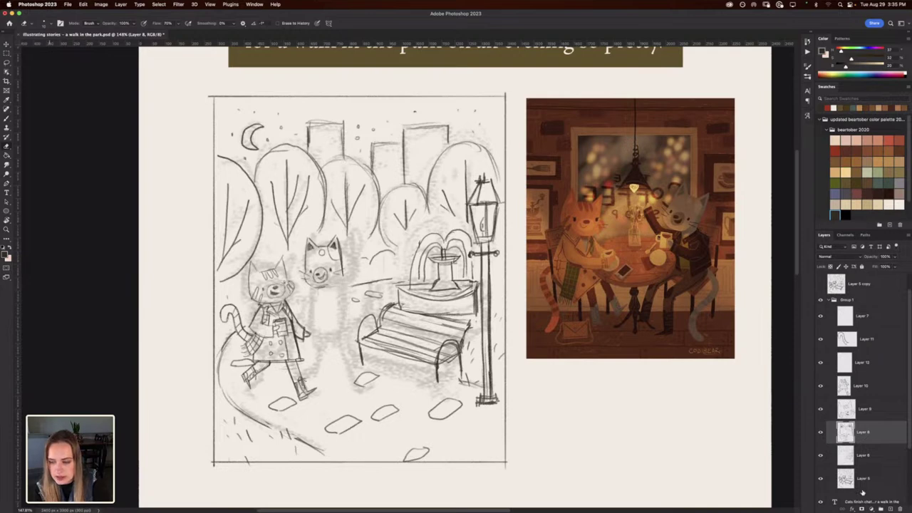
Create a new layer above Layer 8 and sketch the spotted cat's coat and its arm reaching towards the striped cat's hand.
{"action": "left_click", "coordinate": [890, 508]}
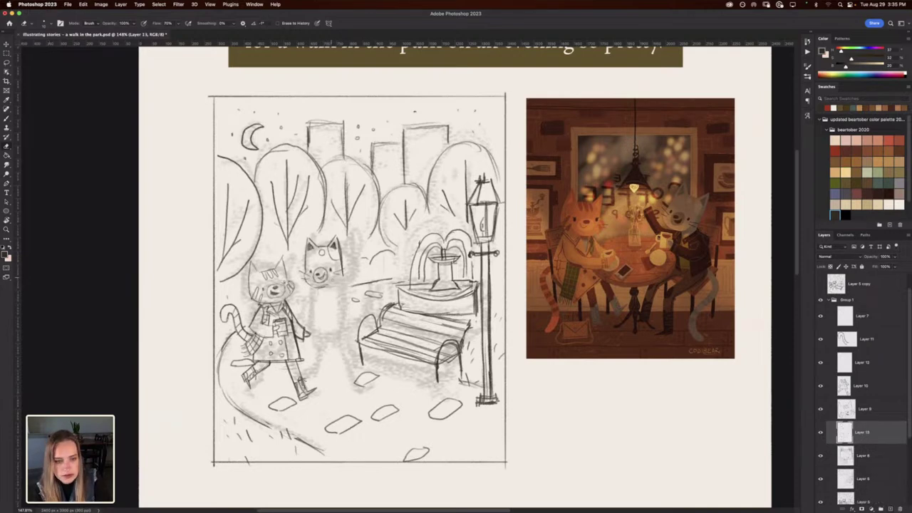
{"action": "key", "text": "b"}
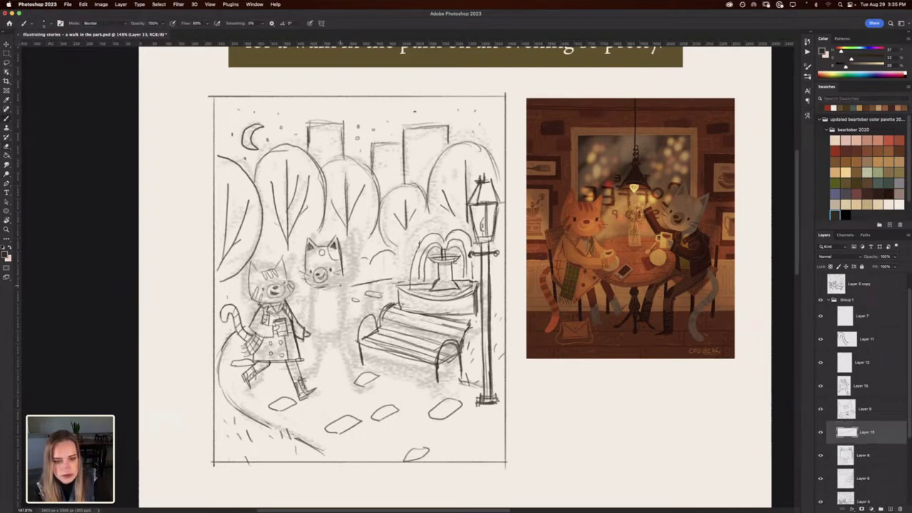
{"action": "mouse_move", "coordinate": [341, 285]}
{"action": "left_mouse_down"}
{"action": "mouse_move", "coordinate": [320, 292]}
{"action": "mouse_move", "coordinate": [316, 325]}
{"action": "mouse_move", "coordinate": [352, 315]}
{"action": "mouse_move", "coordinate": [349, 269]}
{"action": "mouse_move", "coordinate": [350, 296]}
{"action": "mouse_move", "coordinate": [319, 298]}
{"action": "mouse_move", "coordinate": [309, 314]}
{"action": "left_mouse_up"}
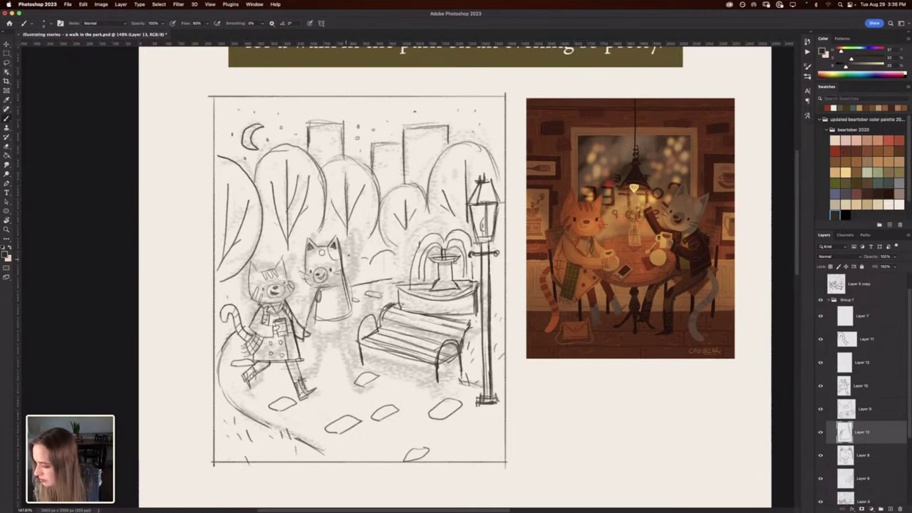
{"action": "left_click_drag", "start_coordinate": [320, 302], "coordinate": [313, 335]}
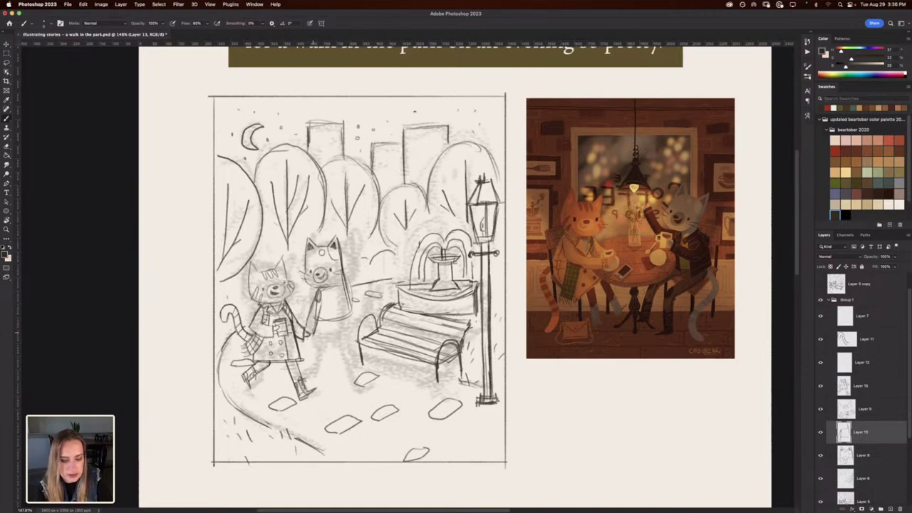
Refine the spotted cat's inner arm and the joined hands, alternating Eraser cleanup with Brush lines.
{"action": "key", "text": "e"}
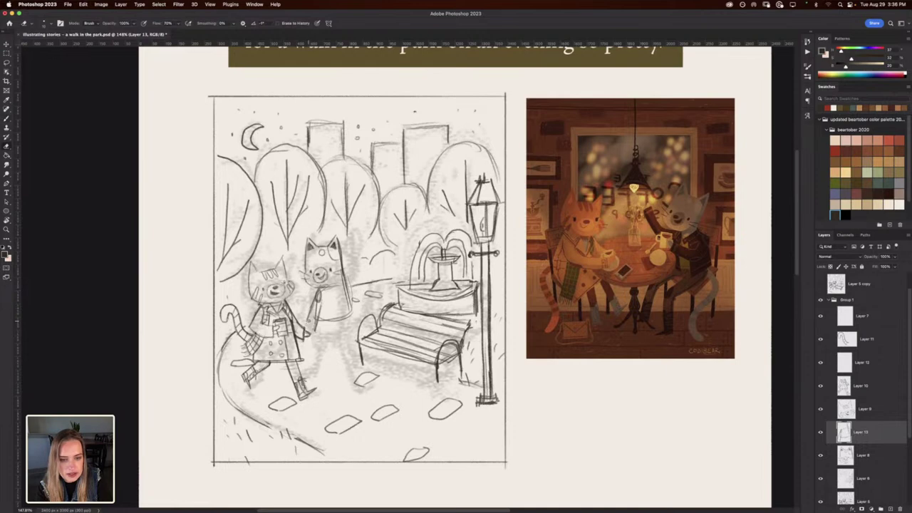
{"action": "left_click_drag", "start_coordinate": [316, 318], "coordinate": [318, 294]}
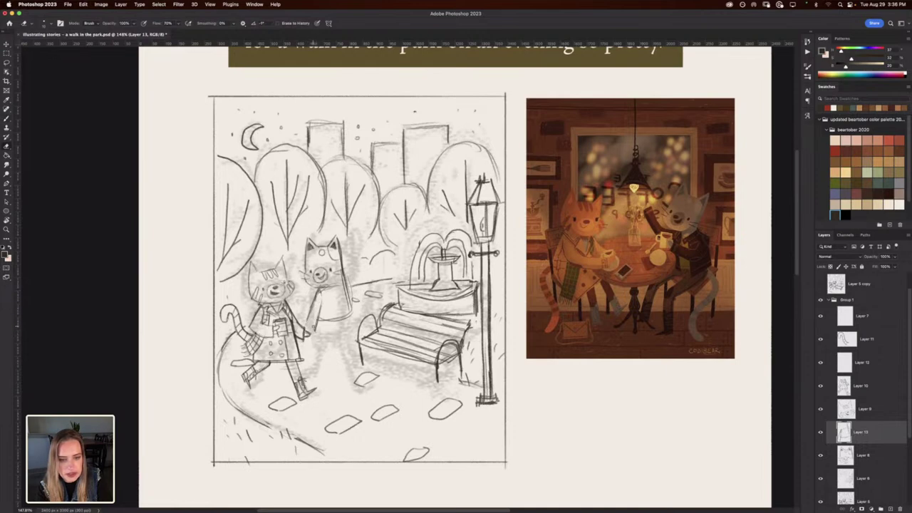
{"action": "key", "text": "b"}
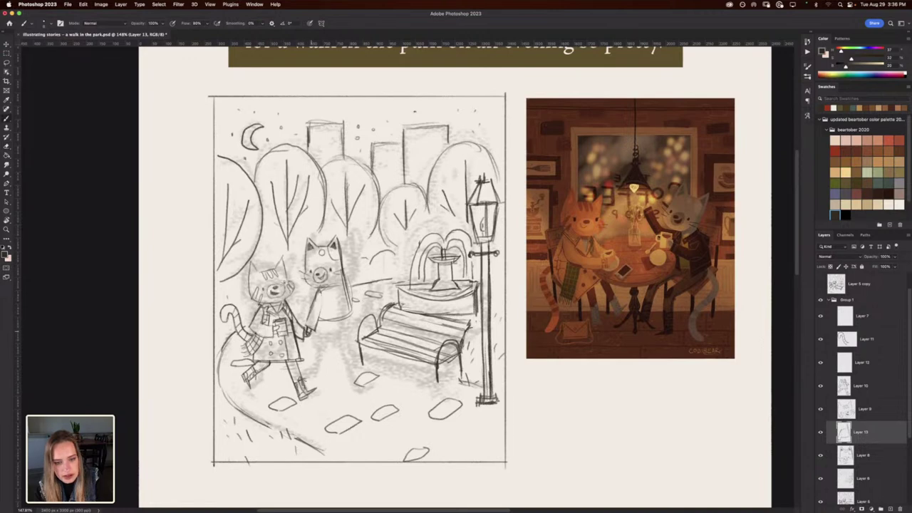
{"action": "key", "text": "e"}
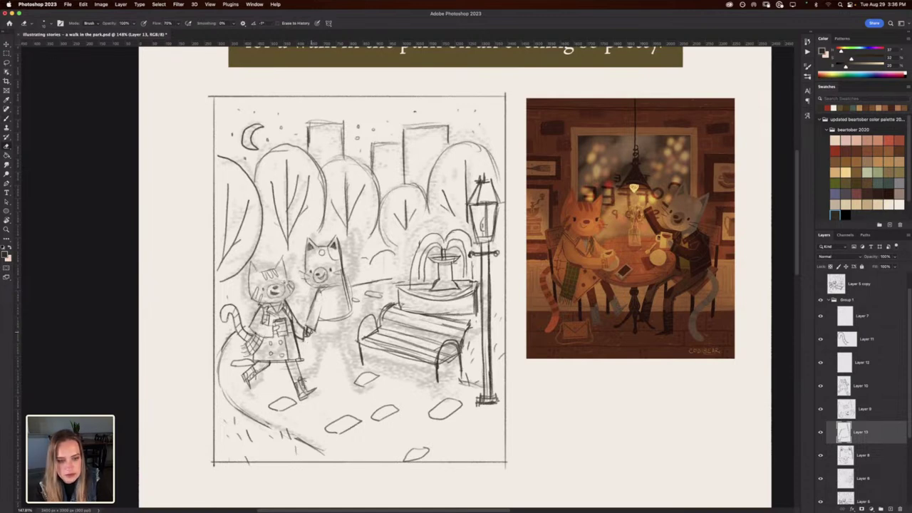
{"action": "key", "text": "b"}
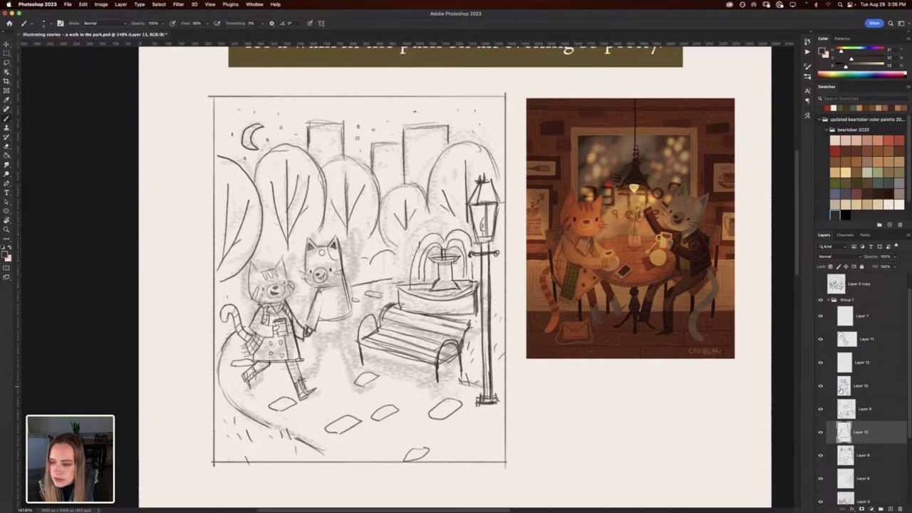
Touch up the striped cat's hand on Layer 10 where the two hands meet, and return to Layer 13.
{"action": "left_click", "coordinate": [842, 389]}
{"action": "key", "text": "e"}
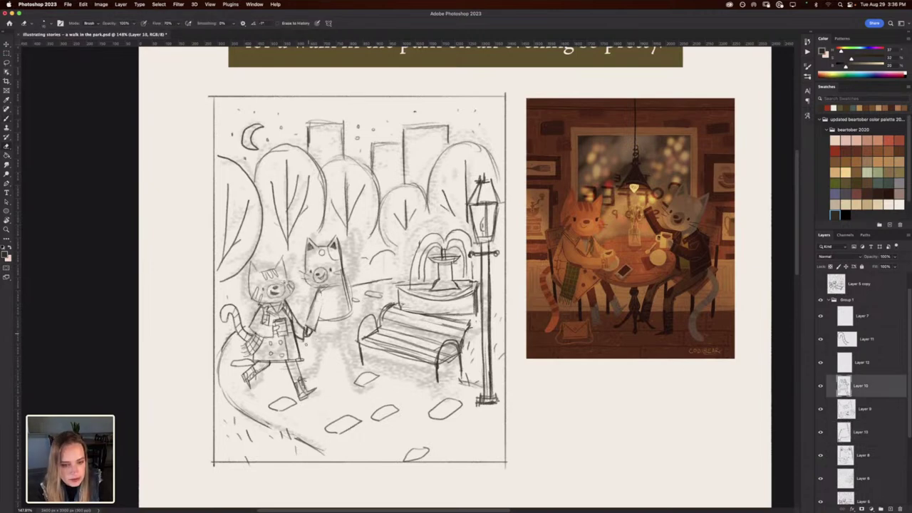
{"action": "key", "text": "b"}
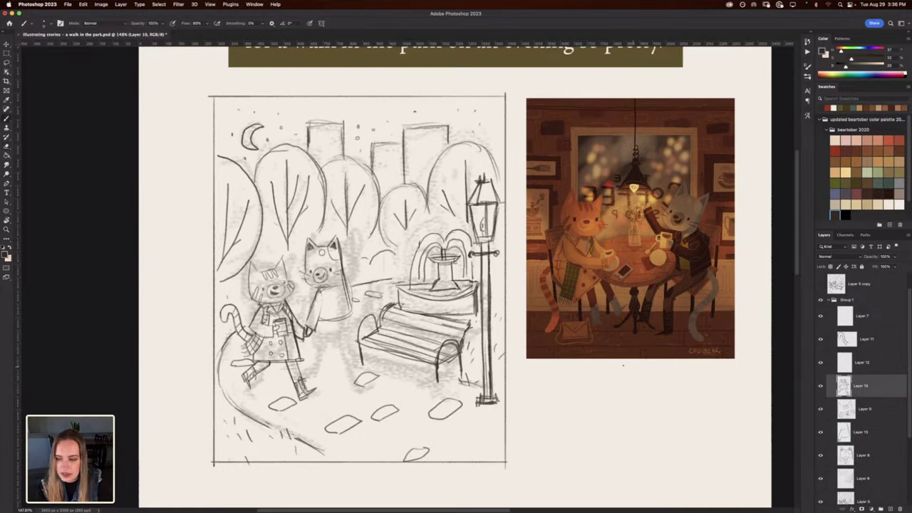
{"action": "left_click", "coordinate": [863, 433]}
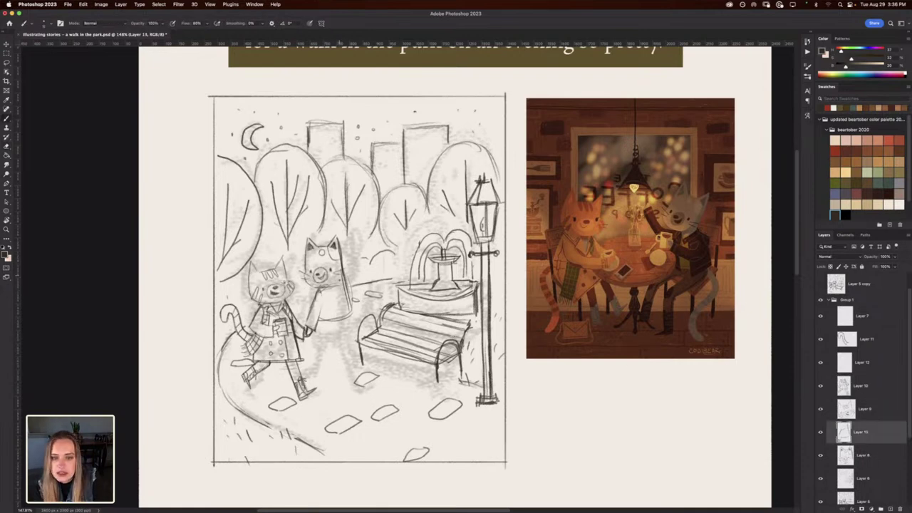
Sketch the spotted cat's outer sleeve against its body, trying an outstretched forearm and undoing those strokes.
{"action": "mouse_move", "coordinate": [348, 298]}
{"action": "left_mouse_down"}
{"action": "mouse_move", "coordinate": [343, 283]}
{"action": "mouse_move", "coordinate": [360, 310]}
{"action": "left_mouse_up"}
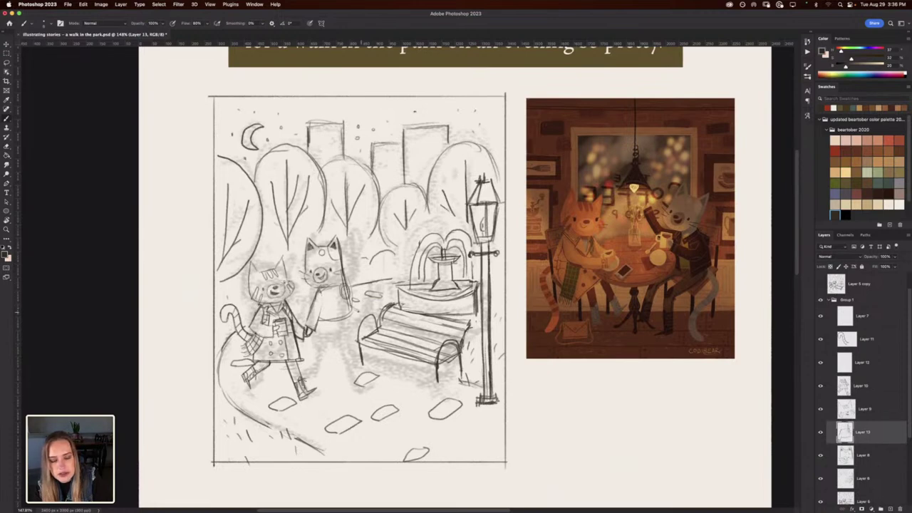
{"action": "key", "text": "super+z"}
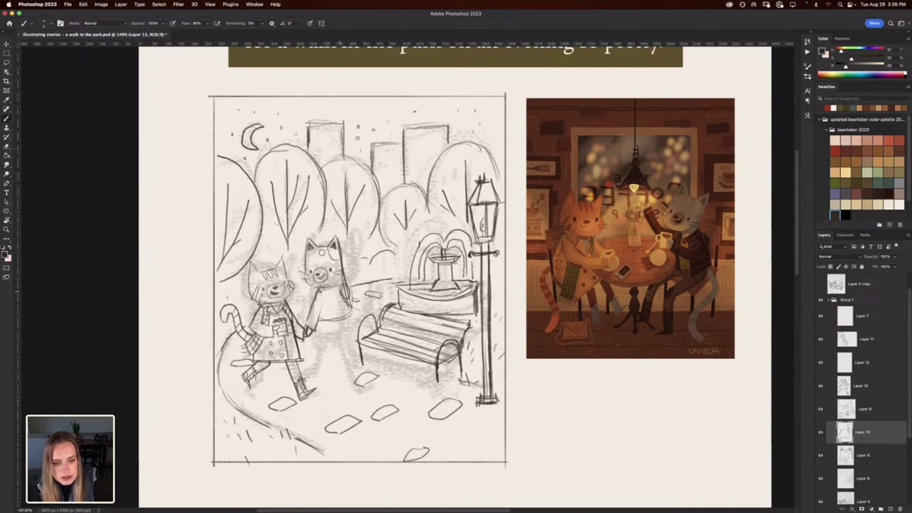
{"action": "mouse_move", "coordinate": [350, 304]}
{"action": "left_mouse_down"}
{"action": "mouse_move", "coordinate": [362, 310]}
{"action": "mouse_move", "coordinate": [372, 293]}
{"action": "mouse_move", "coordinate": [356, 299]}
{"action": "left_mouse_up"}
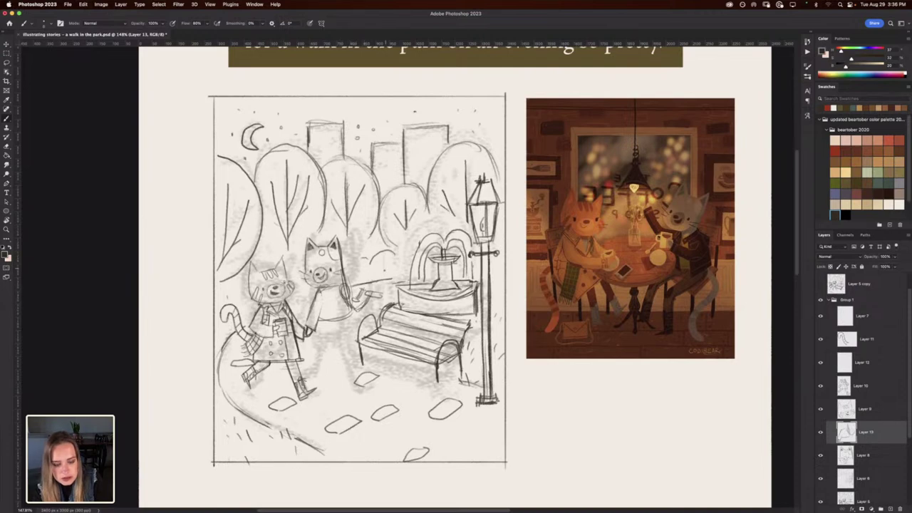
{"action": "key", "text": "super+z"}
{"action": "key", "text": "super+z"}
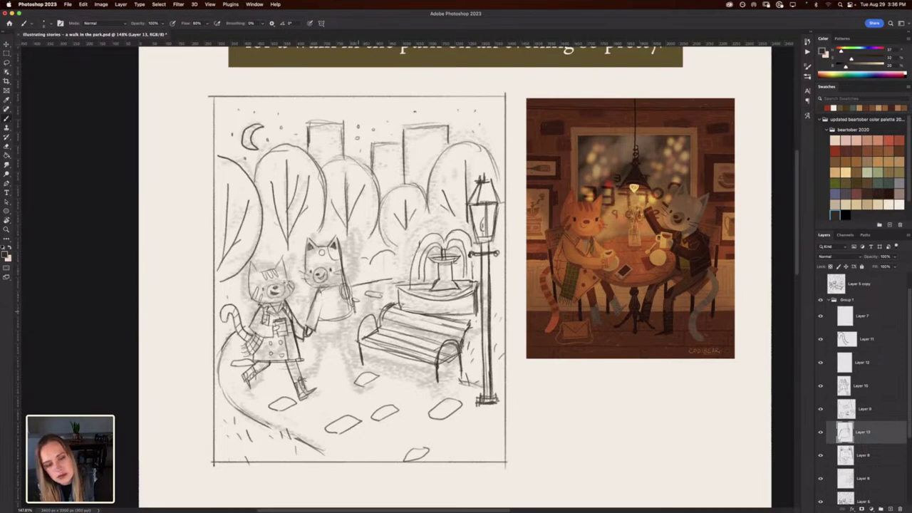
Darken the spotted cat's outer sleeve and draw a small rounded shape beside it, undoing one stroke and correcting the outline.
{"action": "left_click_drag", "start_coordinate": [340, 296], "coordinate": [352, 294]}
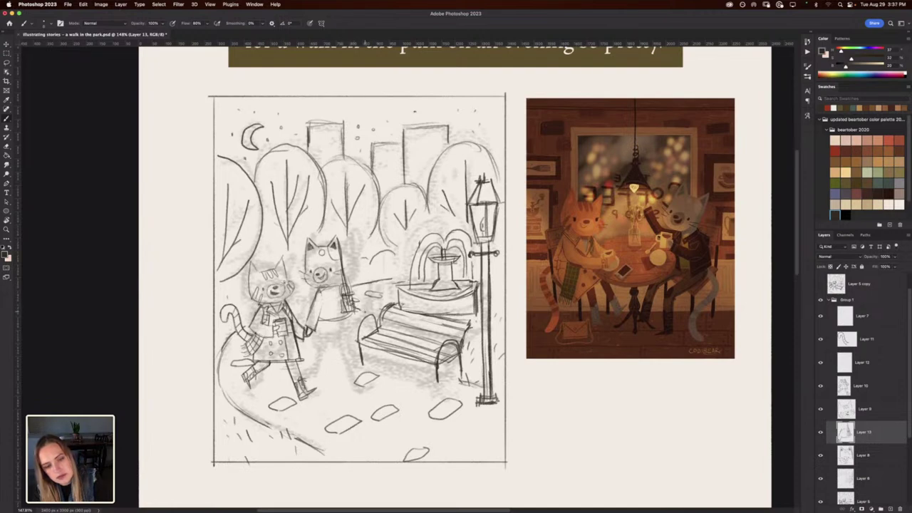
{"action": "left_click_drag", "start_coordinate": [352, 286], "coordinate": [361, 296]}
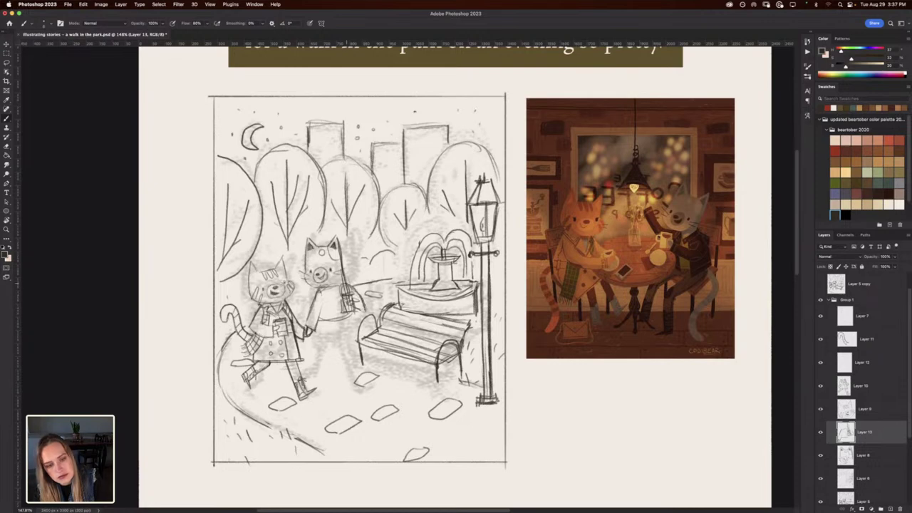
{"action": "key", "text": "super+z"}
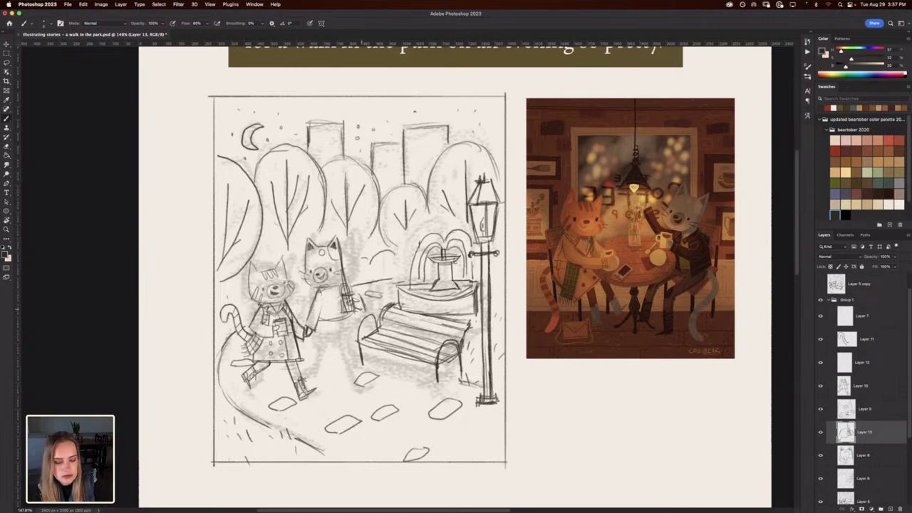
{"action": "key", "text": "e"}
{"action": "key", "text": "b"}
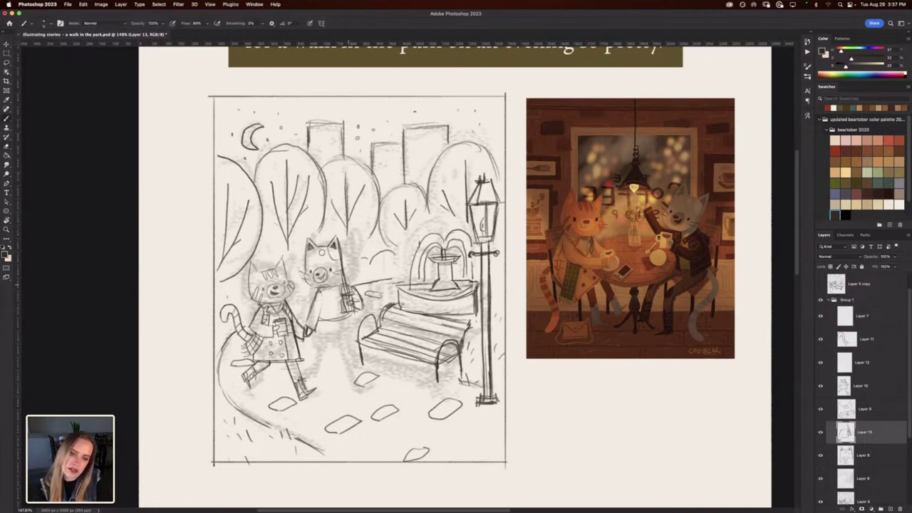
Erase stray lines around the spotted cat's outer arm and coat hem, and redraw the details there with the Brush.
{"action": "key", "text": "e"}
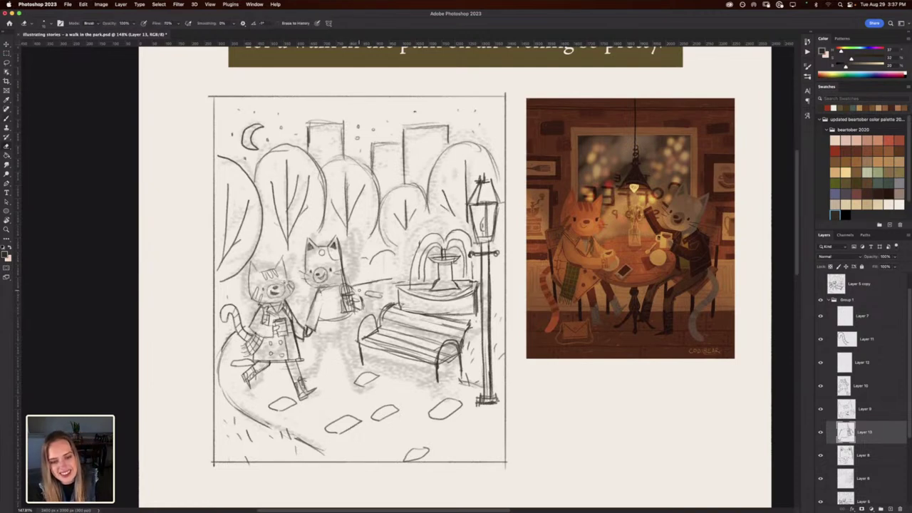
{"action": "key", "text": "b"}
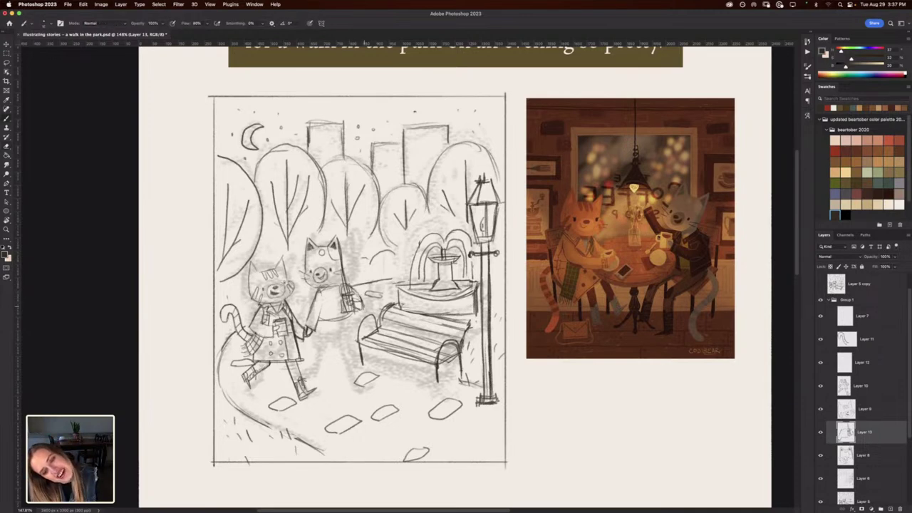
{"action": "key", "text": "e"}
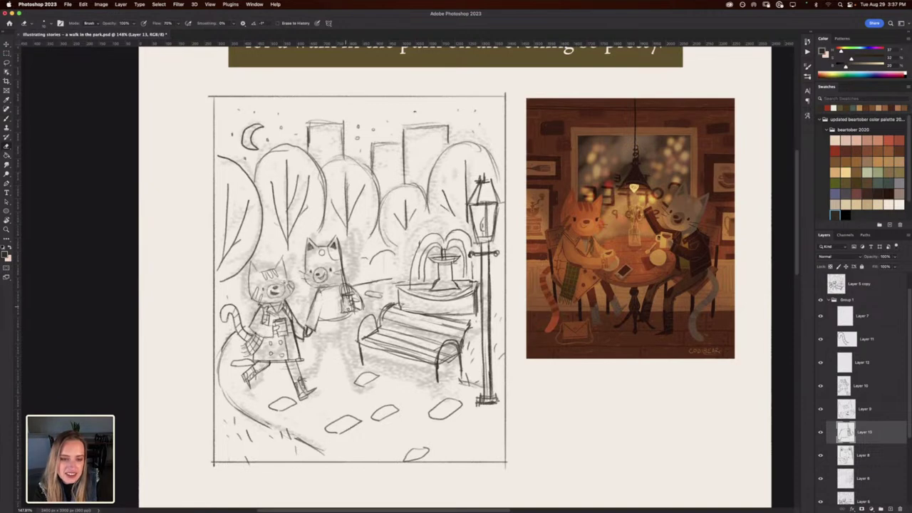
{"action": "mouse_move", "coordinate": [341, 314]}
{"action": "left_mouse_down"}
{"action": "mouse_move", "coordinate": [342, 298]}
{"action": "mouse_move", "coordinate": [346, 314]}
{"action": "left_mouse_up"}
{"action": "key", "text": "b"}
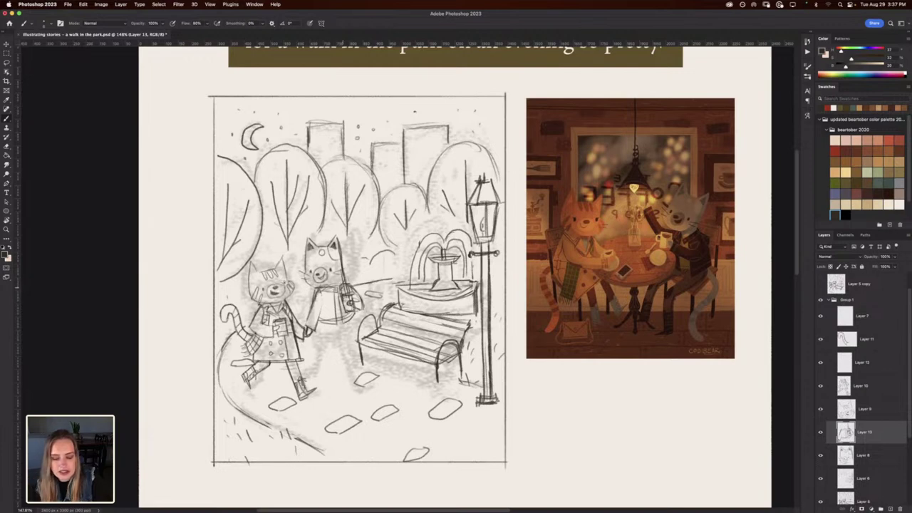
Lighten the lines at the spotted cat's outer sleeve and add detail lines to the front of its coat.
{"action": "key", "text": "e"}
{"action": "left_click_drag", "start_coordinate": [345, 288], "coordinate": [353, 287]}
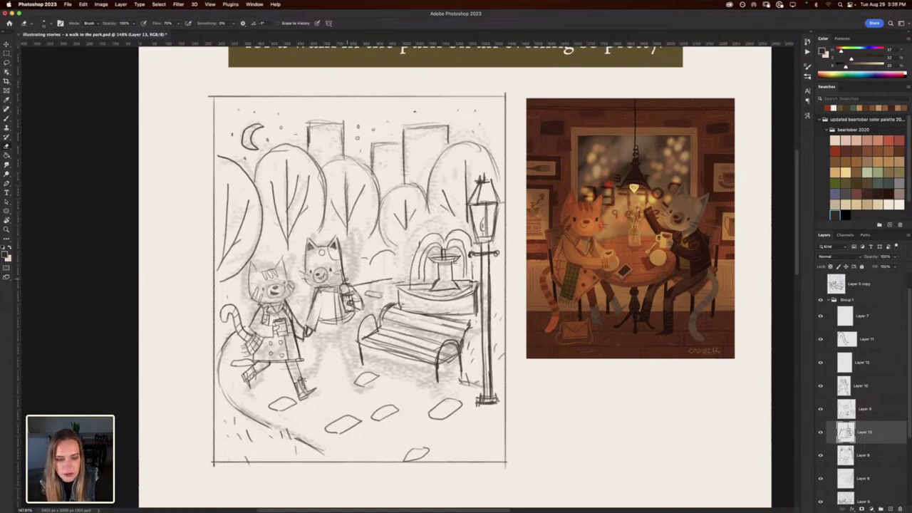
{"action": "key", "text": "b"}
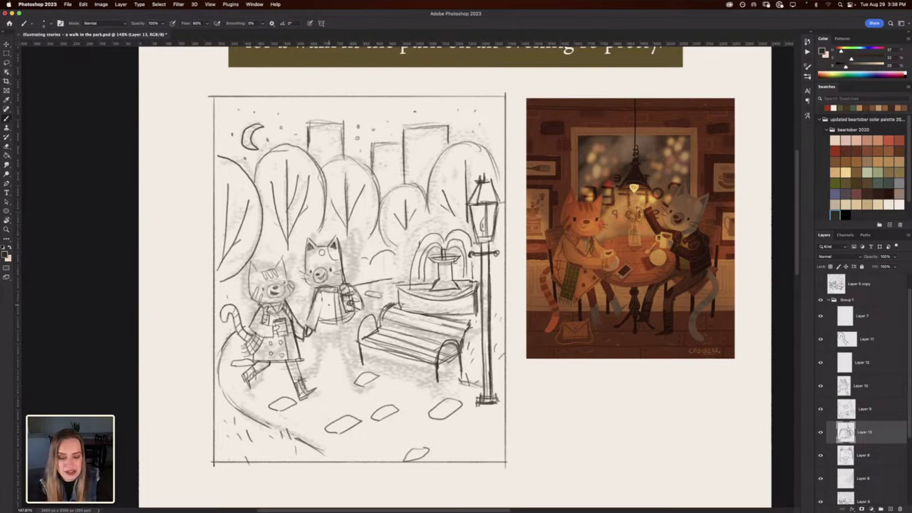
{"action": "key", "text": "e"}
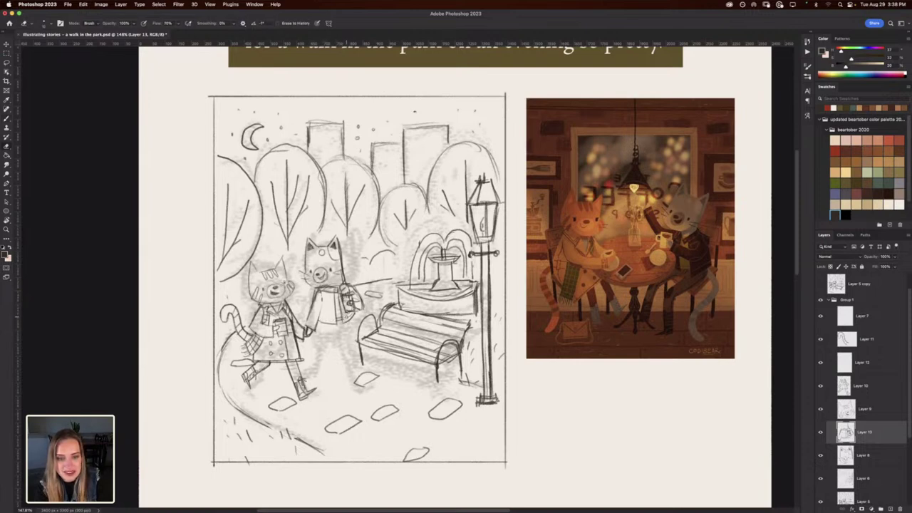
Start opening another file from the Home screen and browse to the artist's art folder inside Documents.
{"action": "key", "text": "shift+0"}
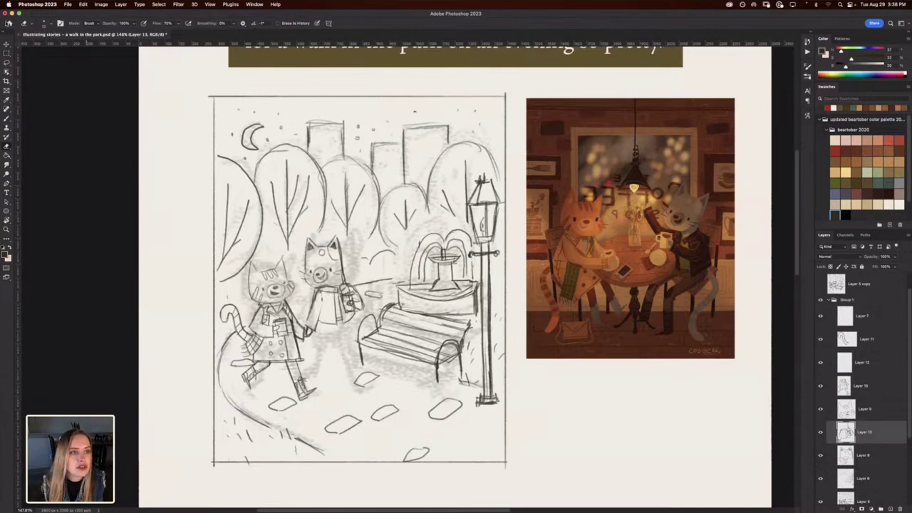
{"action": "left_click", "coordinate": [9, 24]}
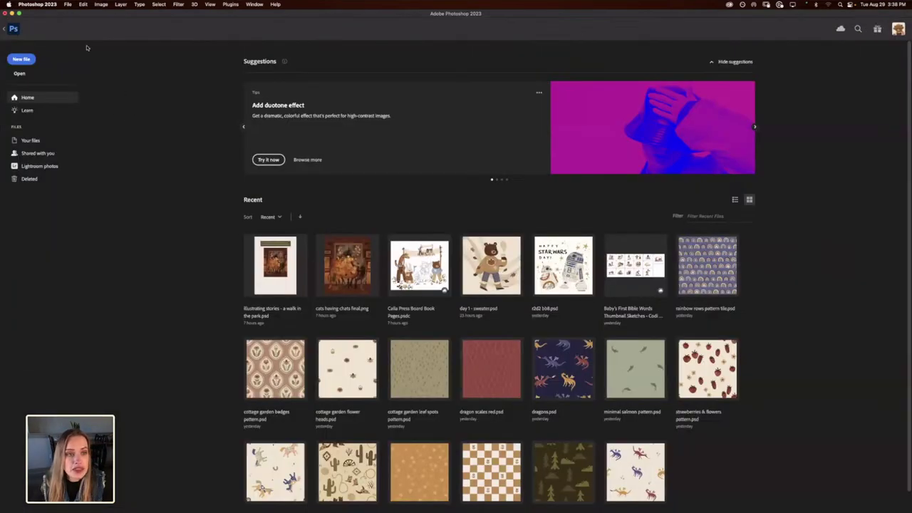
{"action": "left_click", "coordinate": [69, 7]}
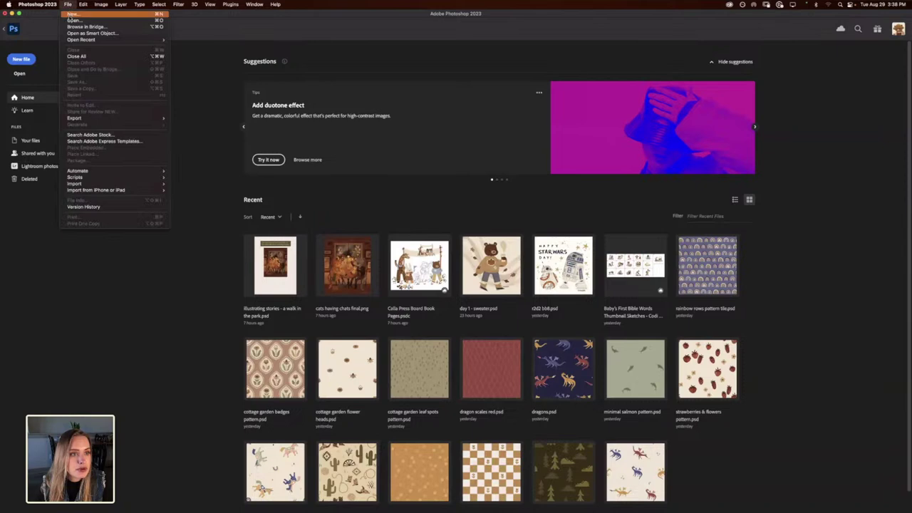
{"action": "left_click", "coordinate": [73, 21]}
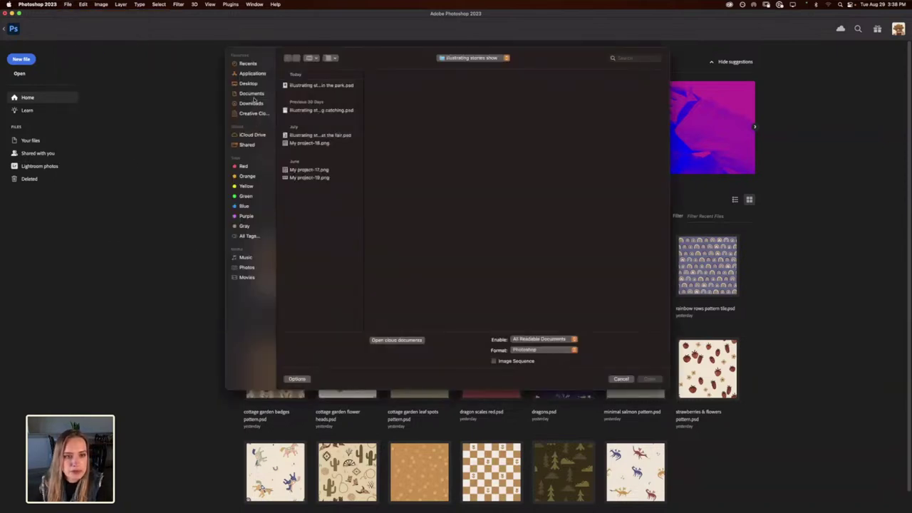
{"action": "left_click", "coordinate": [250, 104]}
{"action": "left_click", "coordinate": [250, 94]}
{"action": "left_click", "coordinate": [312, 244]}
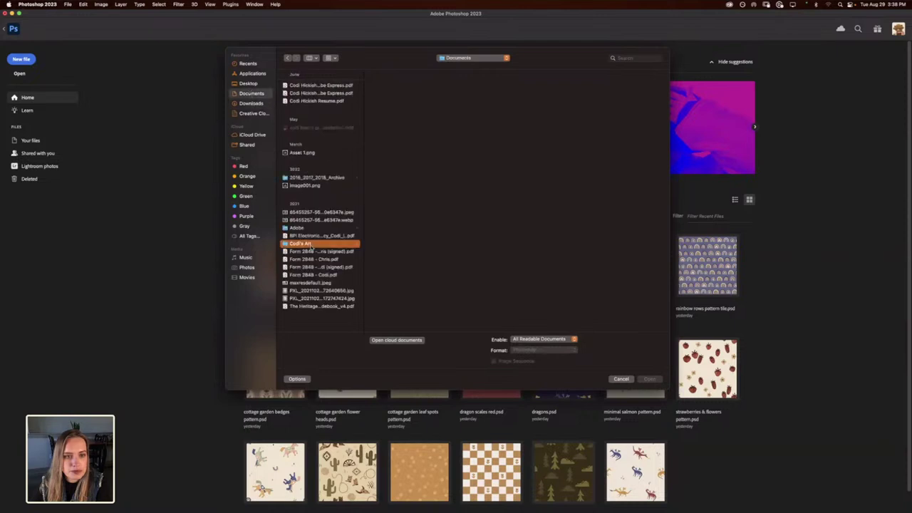
Search this Mac for files containing "punk".
{"action": "left_click", "coordinate": [637, 59]}
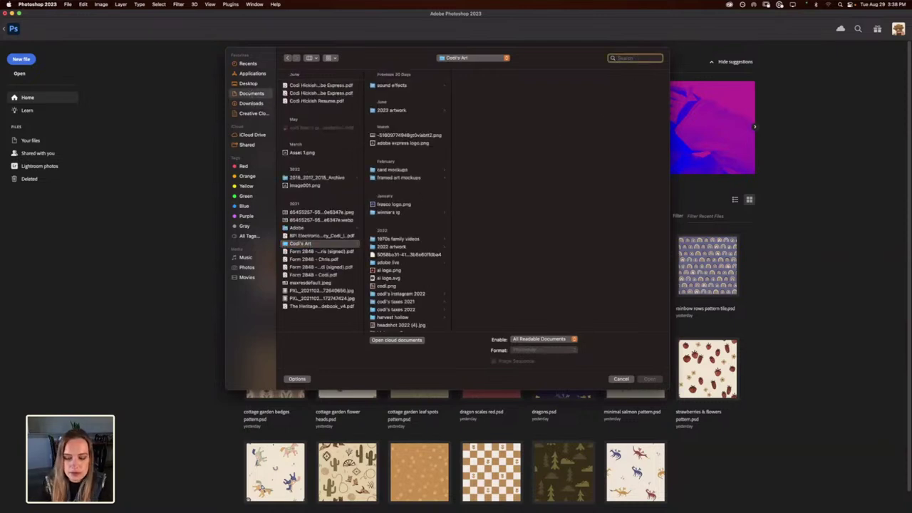
{"action": "type", "text": "purpl"}
{"action": "key", "text": "BackSpace"}
{"action": "key", "text": "BackSpace"}
{"action": "key", "text": "BackSpace"}
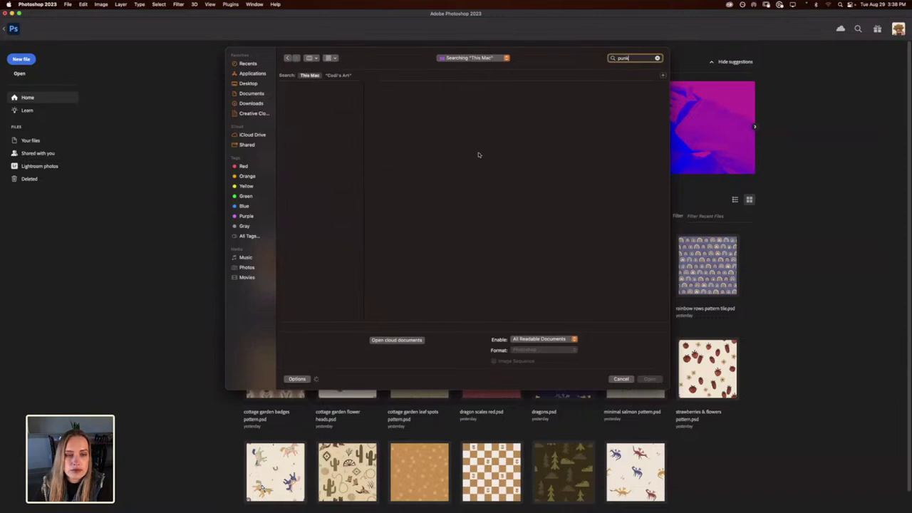
{"action": "type", "text": "nk"}
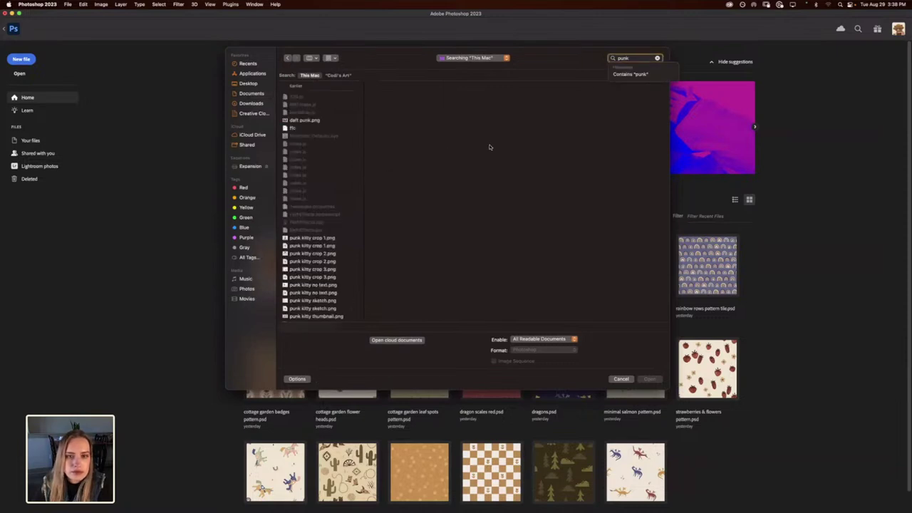
Browse from Documents through the artist's art folder to "2020 artwork" and "adobe live", and open "punk kitty no text.png".
{"action": "left_click", "coordinate": [252, 93]}
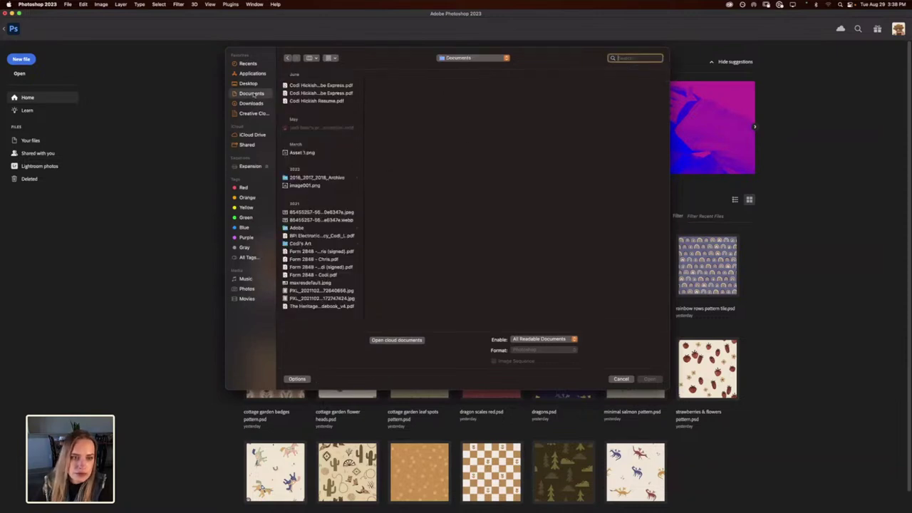
{"action": "left_click", "coordinate": [316, 243]}
{"action": "scroll", "coordinate": [412, 260], "scroll_direction": "down", "scroll_amount": 5}
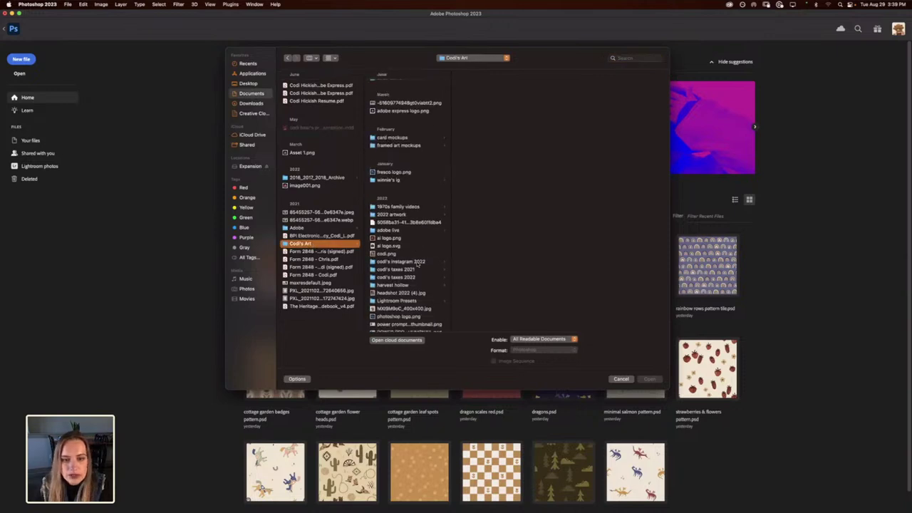
{"action": "scroll", "coordinate": [412, 259], "scroll_direction": "down", "scroll_amount": 3}
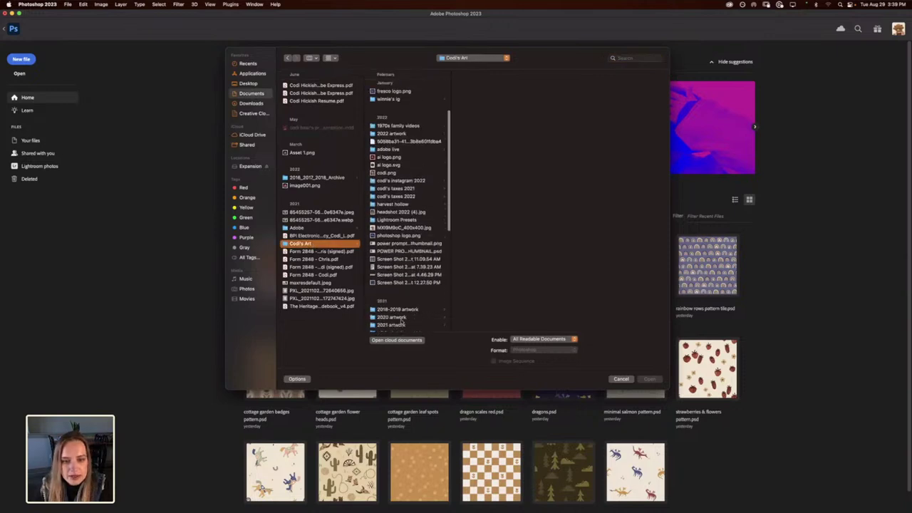
{"action": "left_click", "coordinate": [405, 317]}
{"action": "scroll", "coordinate": [491, 275], "scroll_direction": "down", "scroll_amount": 5}
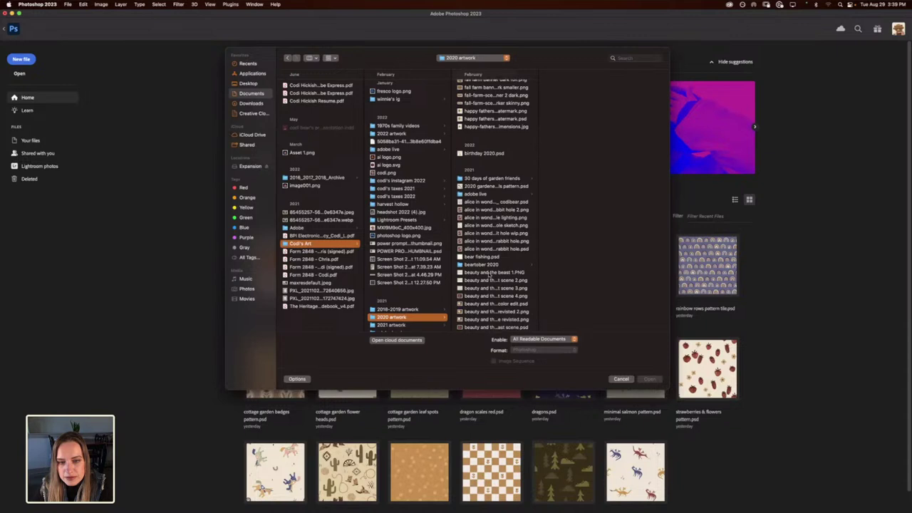
{"action": "left_click", "coordinate": [485, 194]}
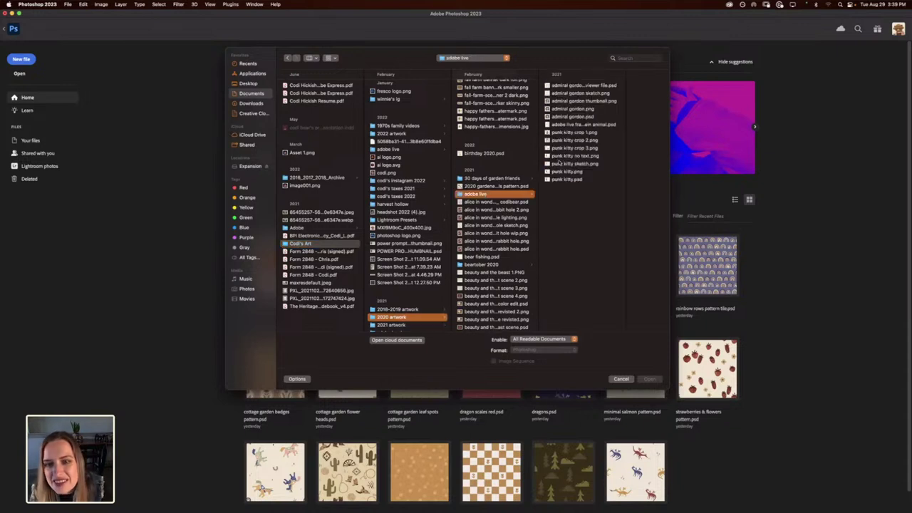
{"action": "left_click", "coordinate": [562, 156]}
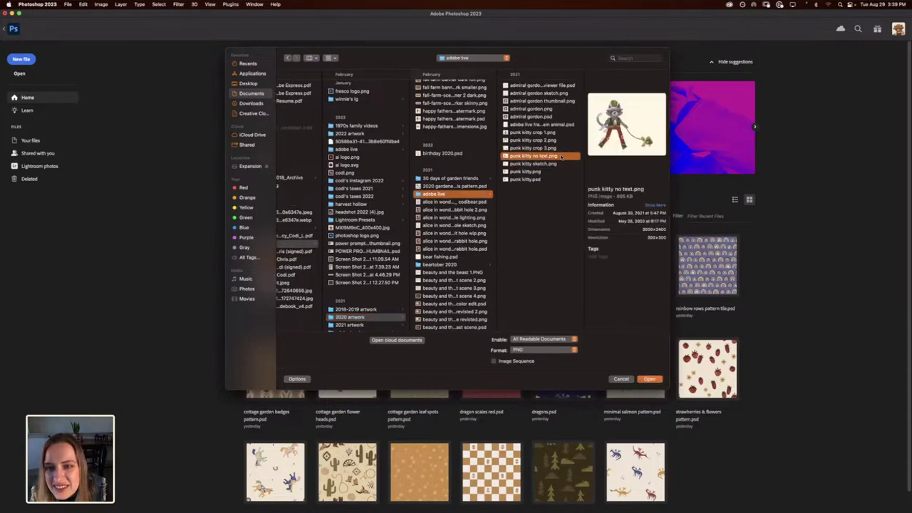
{"action": "left_click", "coordinate": [650, 380]}
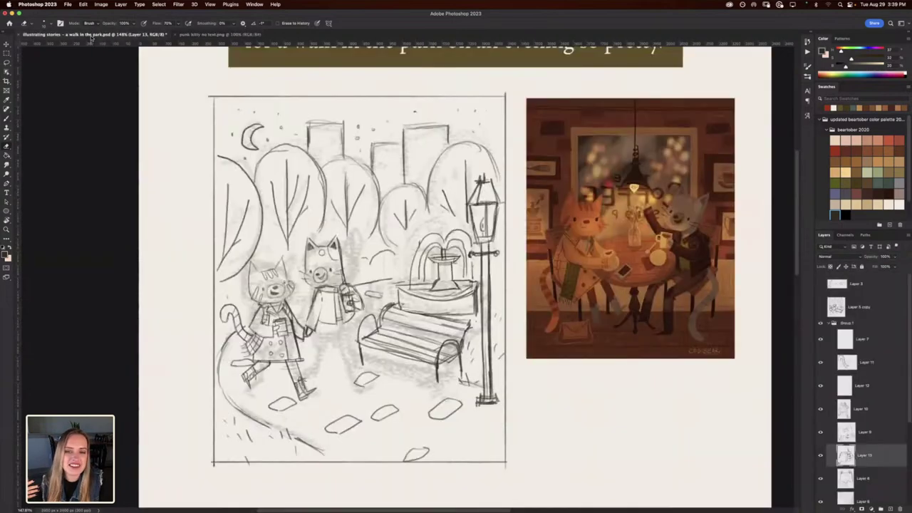
Return to the "a walk in the park" document and clean up the spotted cat's outer sleeve on Layer 13 with the Eraser.
{"action": "left_click", "coordinate": [91, 36]}
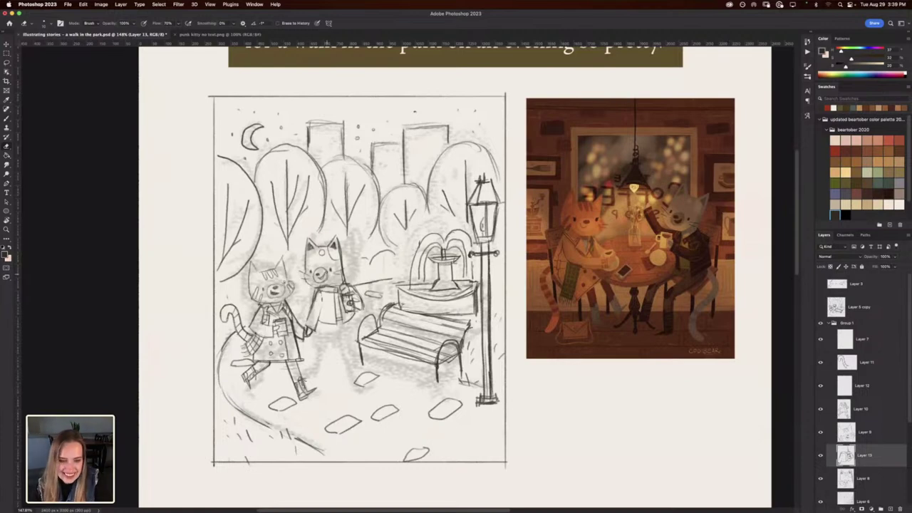
{"action": "left_click_drag", "start_coordinate": [347, 299], "coordinate": [346, 297]}
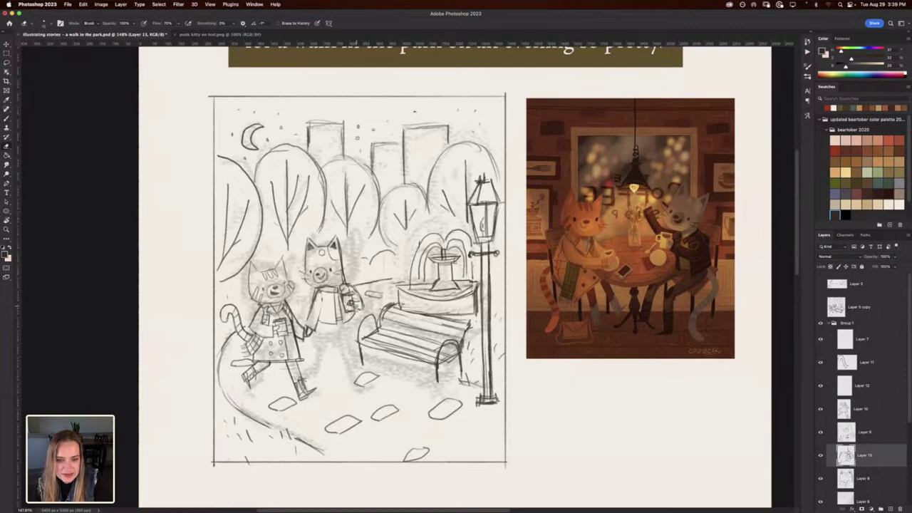
{"action": "left_click", "coordinate": [820, 455]}
{"action": "left_click", "coordinate": [821, 455]}
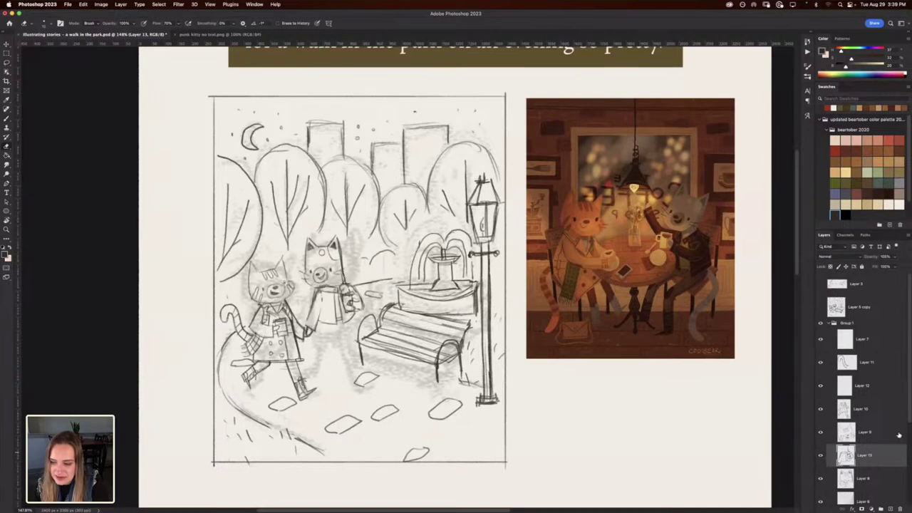
Add brush lines to the spotted cat's coat hem and outer sleeve on Layer 13.
{"action": "scroll", "coordinate": [908, 419], "scroll_direction": "down", "scroll_amount": 2}
{"action": "left_click", "coordinate": [832, 455]}
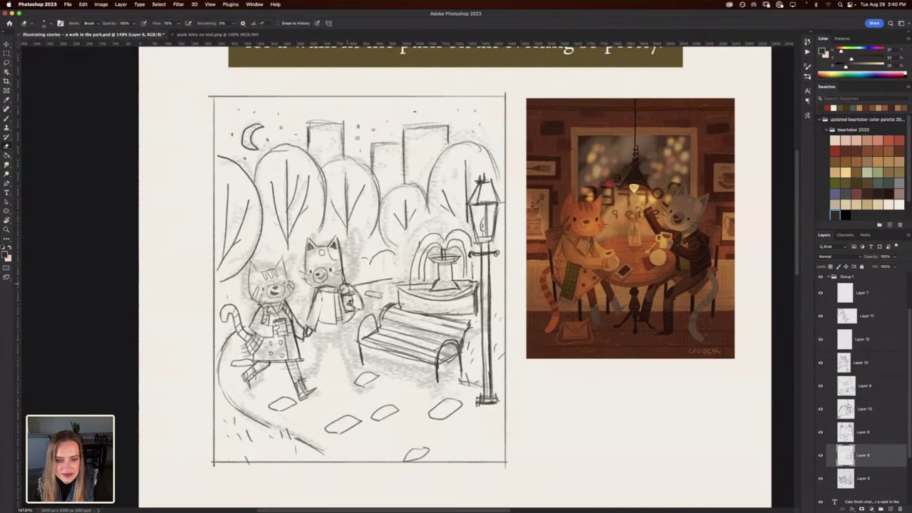
{"action": "left_click", "coordinate": [868, 412]}
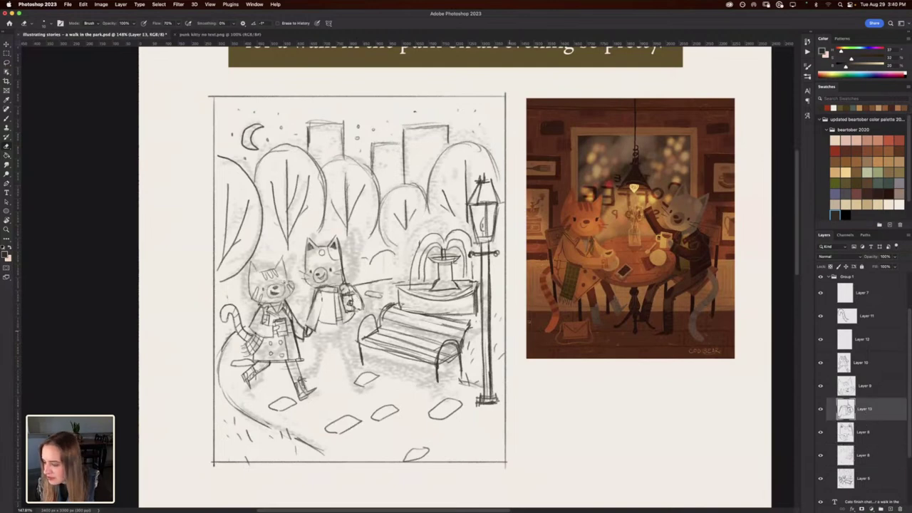
{"action": "key", "text": "b"}
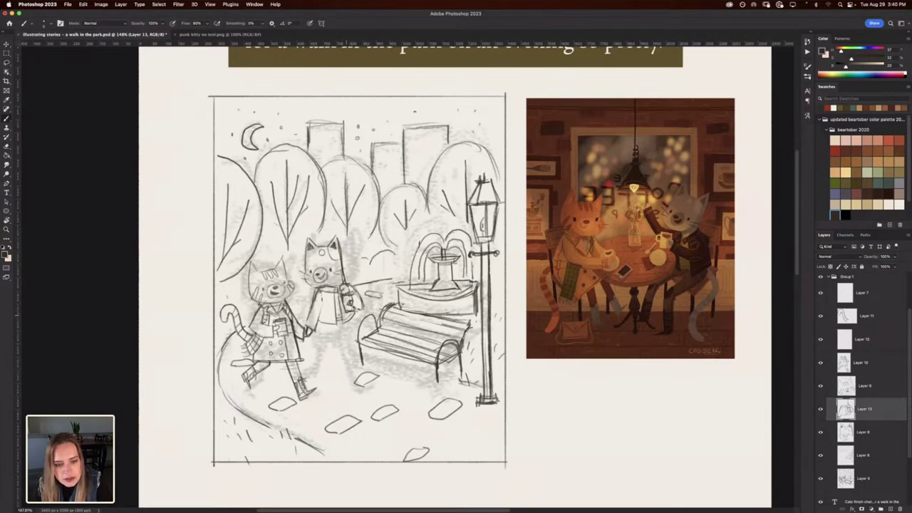
{"action": "mouse_move", "coordinate": [339, 320]}
{"action": "left_mouse_down"}
{"action": "mouse_move", "coordinate": [313, 303]}
{"action": "mouse_move", "coordinate": [362, 310]}
{"action": "left_mouse_up"}
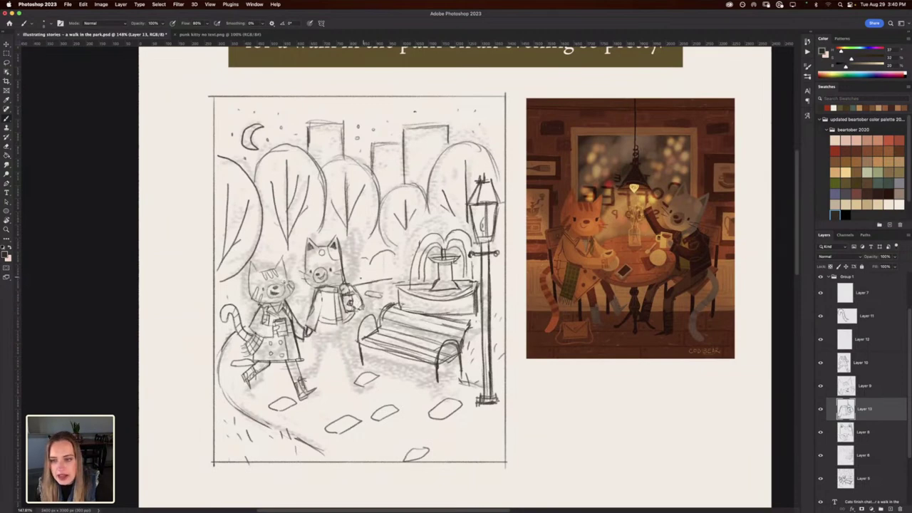
{"action": "left_click_drag", "start_coordinate": [354, 287], "coordinate": [350, 286]}
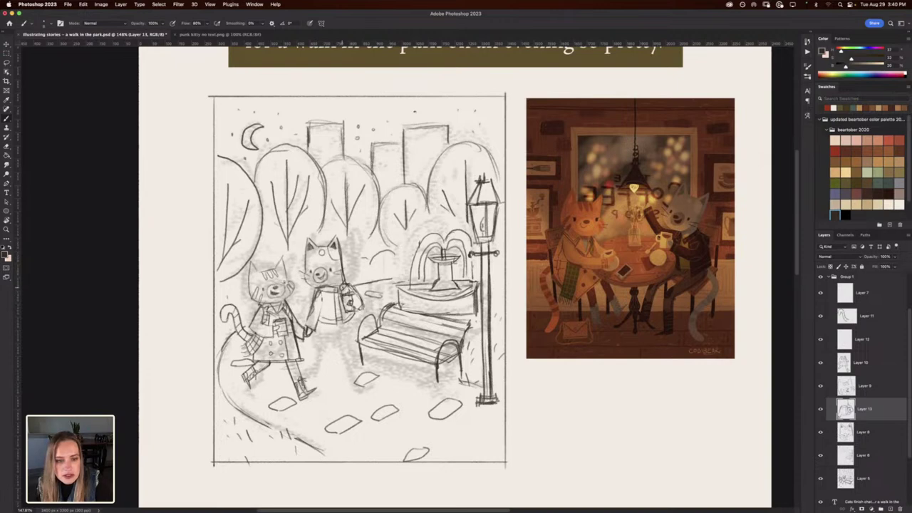
Add a new layer above Layer 13 and examine the legs and boots of the seated cats in the café illustration.
{"action": "left_click", "coordinate": [891, 508]}
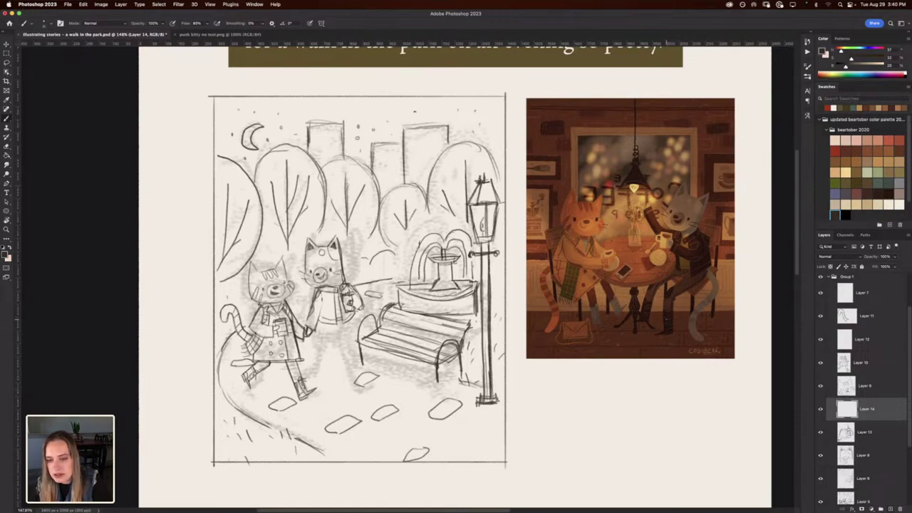
{"action": "scroll", "coordinate": [666, 320], "scroll_direction": "up", "scroll_amount": 5}
{"action": "left_click_drag", "start_coordinate": [781, 350], "coordinate": [428, 347]}
{"action": "scroll", "coordinate": [445, 349], "scroll_direction": "up", "scroll_amount": 4}
{"action": "left_click_drag", "start_coordinate": [385, 390], "coordinate": [437, 327]}
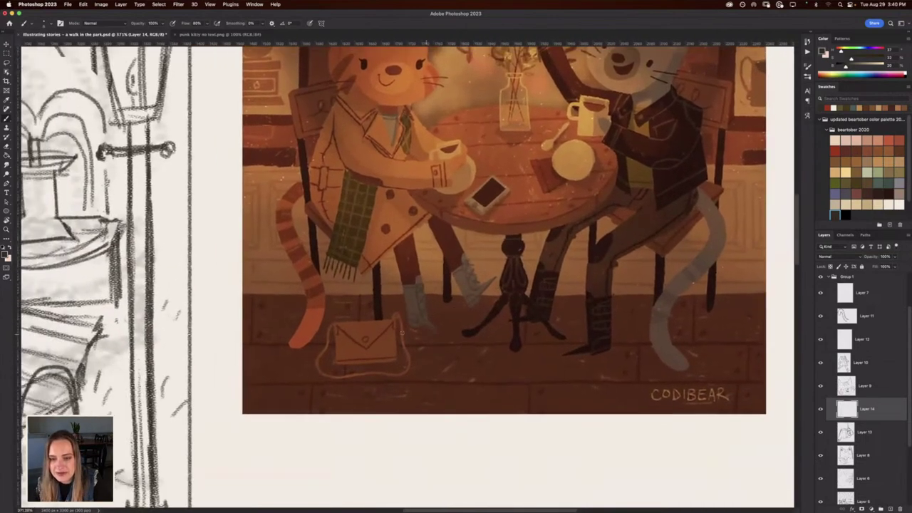
{"action": "scroll", "coordinate": [392, 332], "scroll_direction": "down", "scroll_amount": 1}
{"action": "scroll", "coordinate": [391, 332], "scroll_direction": "down", "scroll_amount": 5}
{"action": "scroll", "coordinate": [404, 348], "scroll_direction": "up", "scroll_amount": 5}
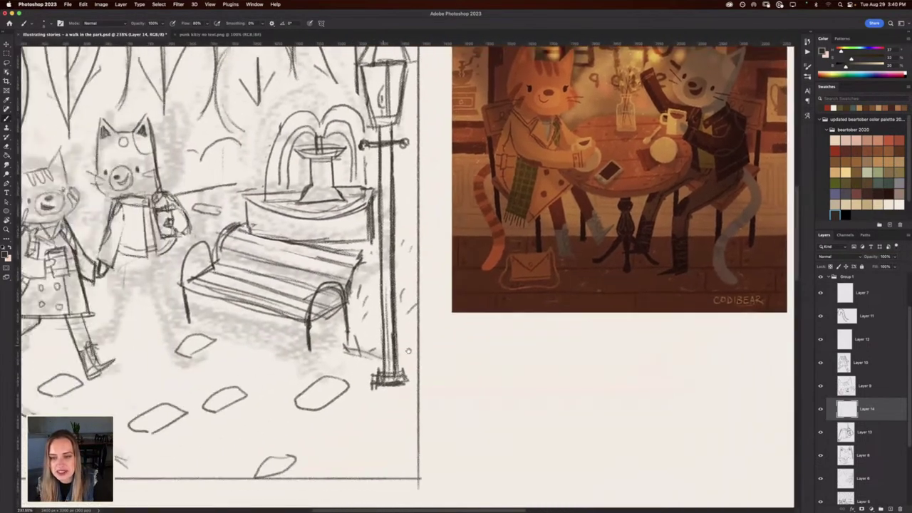
Sketch the spotted cat's hips and its outer leg with a foot stepping toward the bench, using the Brush.
{"action": "scroll", "coordinate": [404, 348], "scroll_direction": "left", "scroll_amount": 5}
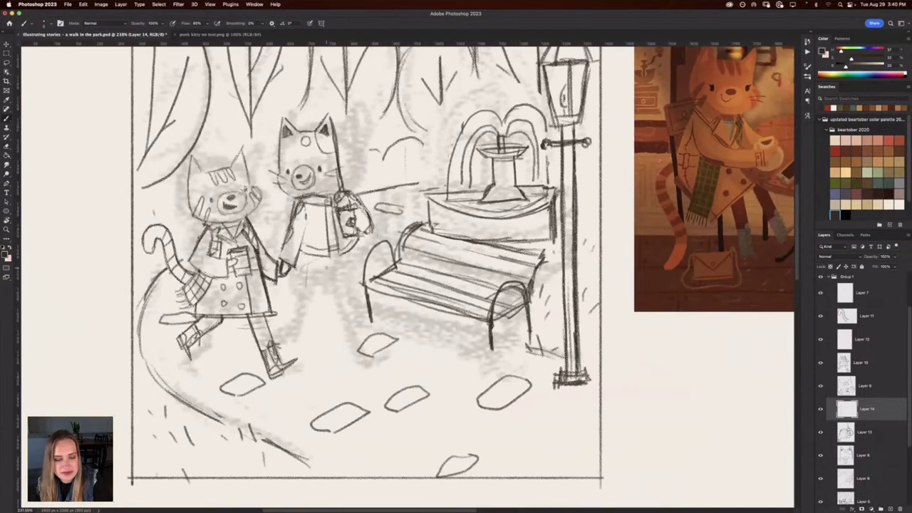
{"action": "scroll", "coordinate": [327, 267], "scroll_direction": "down", "scroll_amount": 2}
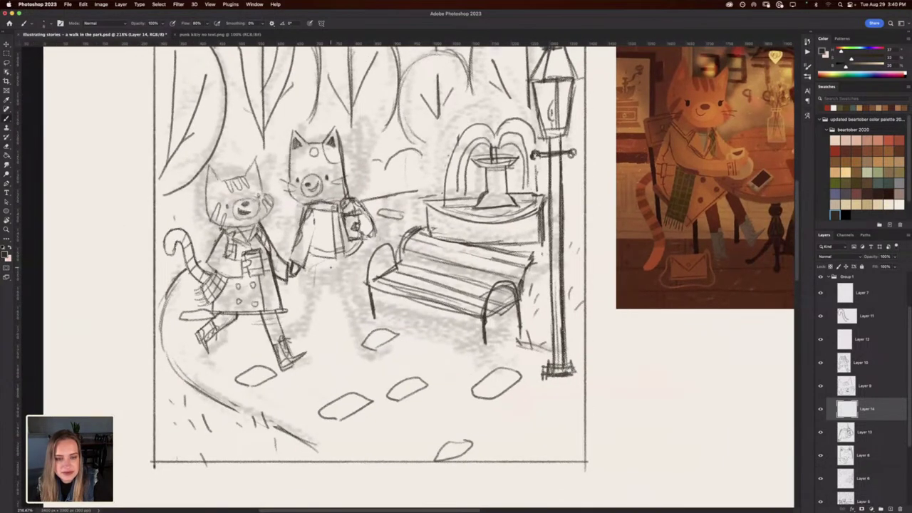
{"action": "mouse_move", "coordinate": [331, 262]}
{"action": "left_mouse_down"}
{"action": "mouse_move", "coordinate": [317, 280]}
{"action": "mouse_move", "coordinate": [334, 281]}
{"action": "mouse_move", "coordinate": [354, 271]}
{"action": "left_mouse_up"}
{"action": "left_click_drag", "start_coordinate": [356, 259], "coordinate": [363, 317]}
{"action": "mouse_move", "coordinate": [354, 255]}
{"action": "left_mouse_down"}
{"action": "mouse_move", "coordinate": [366, 325]}
{"action": "mouse_move", "coordinate": [372, 335]}
{"action": "mouse_move", "coordinate": [385, 327]}
{"action": "mouse_move", "coordinate": [358, 336]}
{"action": "left_mouse_up"}
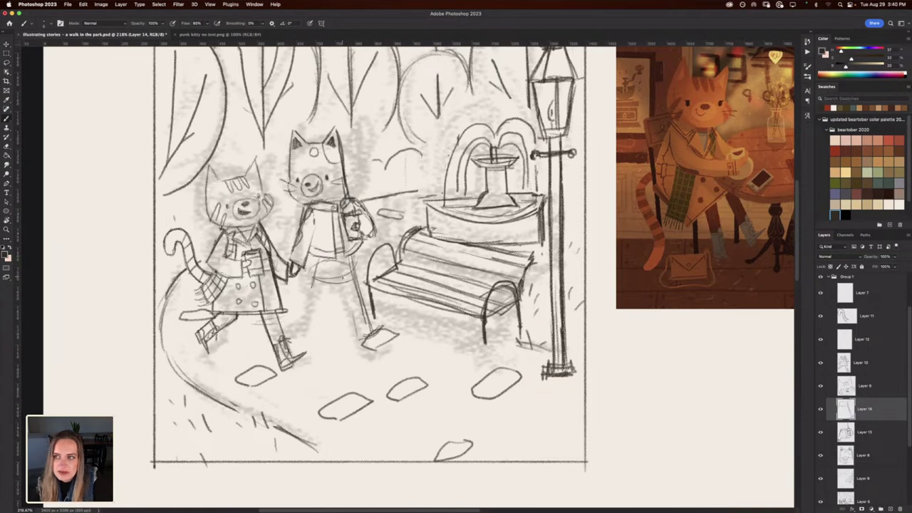
{"action": "left_click_drag", "start_coordinate": [347, 302], "coordinate": [359, 337]}
{"action": "mouse_move", "coordinate": [338, 265]}
{"action": "left_mouse_down"}
{"action": "mouse_move", "coordinate": [361, 350]}
{"action": "mouse_move", "coordinate": [389, 335]}
{"action": "left_mouse_up"}
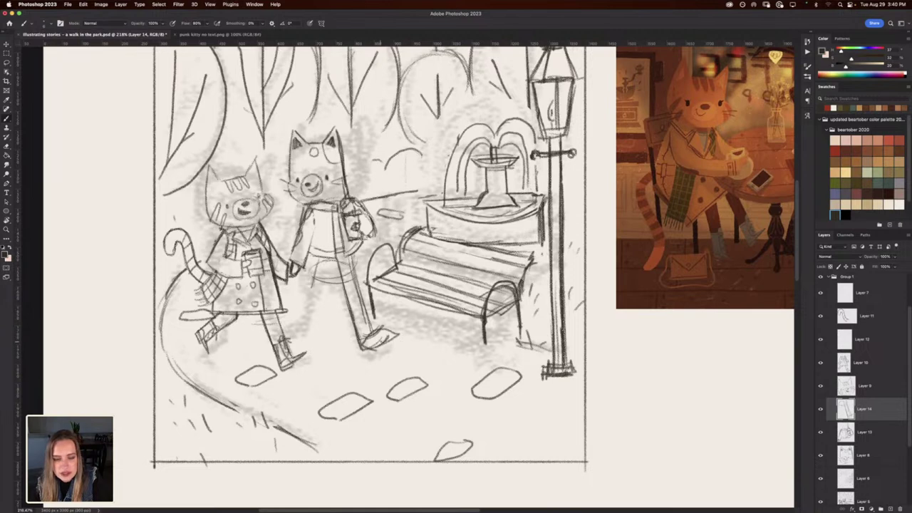
Erase the overlapping lines around the ankle and foot of the spotted cat's outer leg.
{"action": "key", "text": "e"}
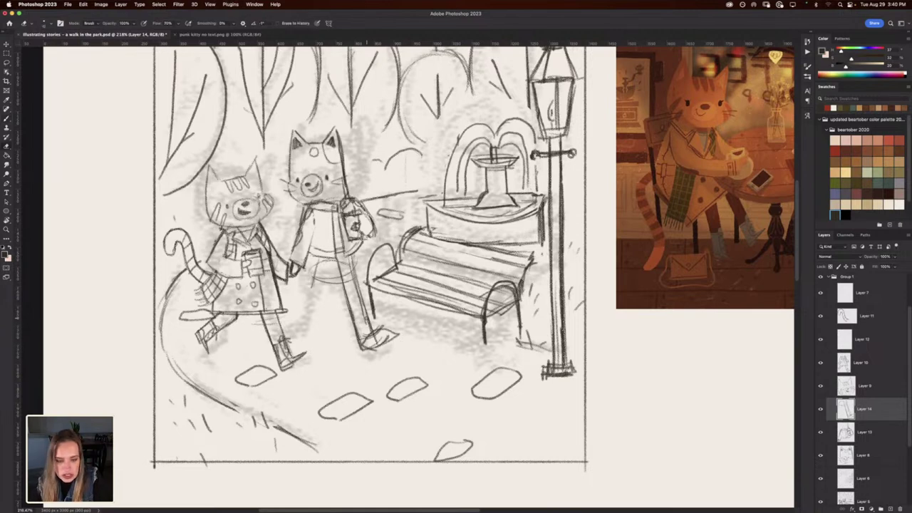
{"action": "left_click_drag", "start_coordinate": [375, 332], "coordinate": [362, 337]}
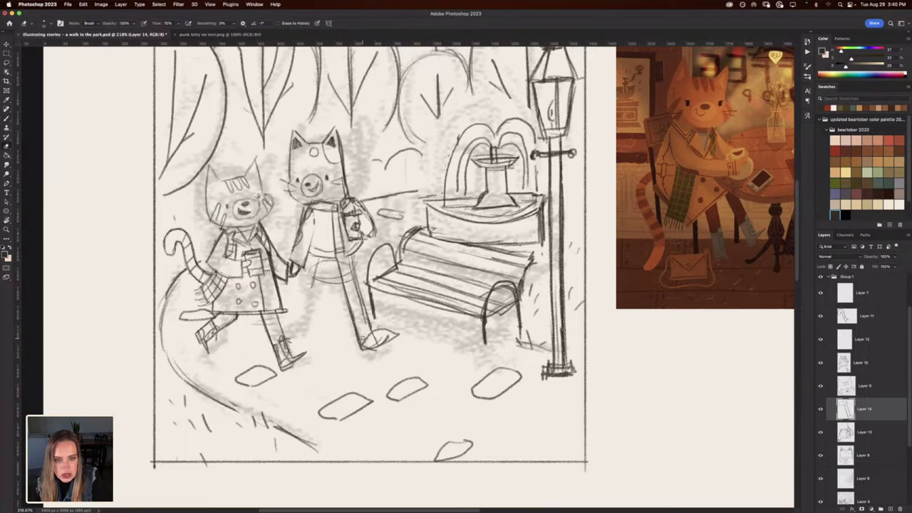
{"action": "left_click_drag", "start_coordinate": [310, 134], "coordinate": [342, 147]}
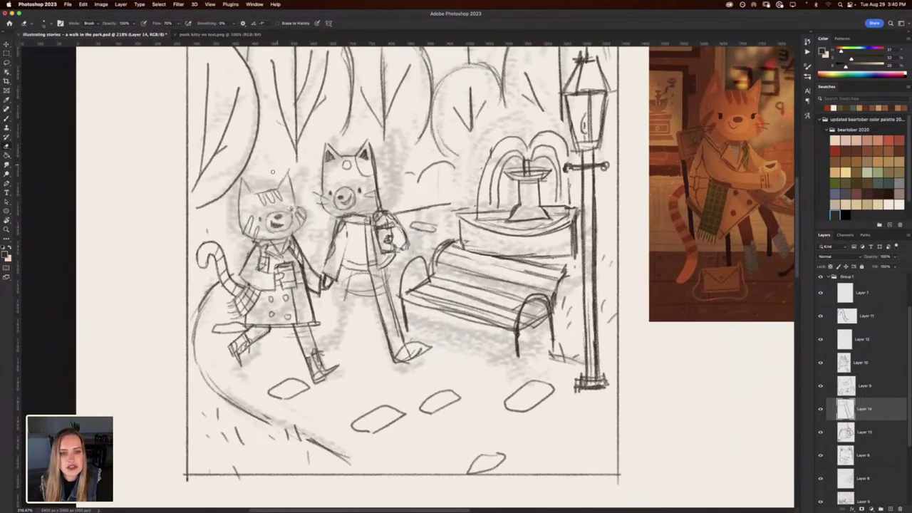
{"action": "mouse_move", "coordinate": [392, 362]}
{"action": "left_mouse_down"}
{"action": "mouse_move", "coordinate": [380, 327]}
{"action": "mouse_move", "coordinate": [389, 356]}
{"action": "mouse_move", "coordinate": [381, 335]}
{"action": "mouse_move", "coordinate": [402, 331]}
{"action": "mouse_move", "coordinate": [411, 359]}
{"action": "left_mouse_up"}
Redraw the side outlines of the spotted cat's outer leg with the Brush.
{"action": "key", "text": "b"}
{"action": "mouse_move", "coordinate": [400, 325]}
{"action": "left_mouse_down"}
{"action": "mouse_move", "coordinate": [409, 359]}
{"action": "mouse_move", "coordinate": [382, 268]}
{"action": "left_mouse_up"}
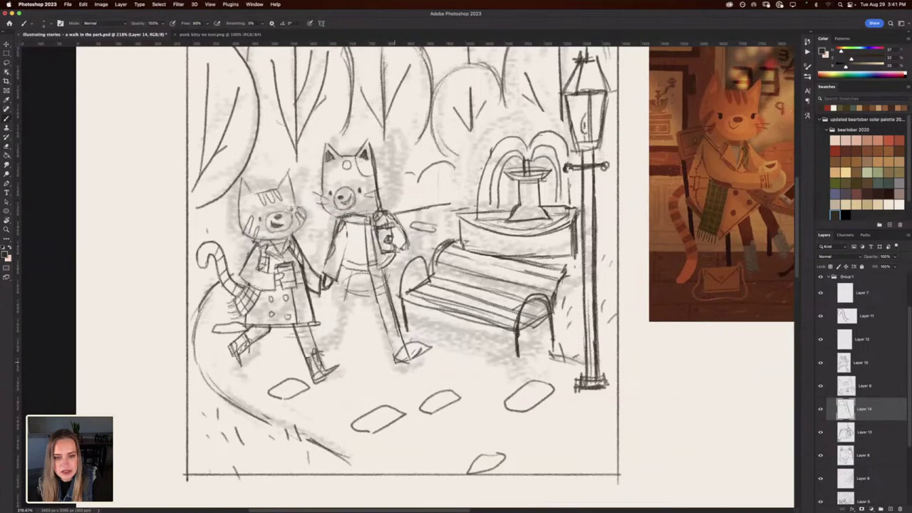
{"action": "left_click_drag", "start_coordinate": [394, 360], "coordinate": [378, 290]}
{"action": "mouse_move", "coordinate": [383, 325]}
{"action": "left_mouse_down"}
{"action": "mouse_move", "coordinate": [374, 280]}
{"action": "mouse_move", "coordinate": [332, 258]}
{"action": "left_mouse_up"}
Rotate the canvas and erase the stray construction lines inside the spotted cat's outer leg and below its coat.
{"action": "key", "text": "r"}
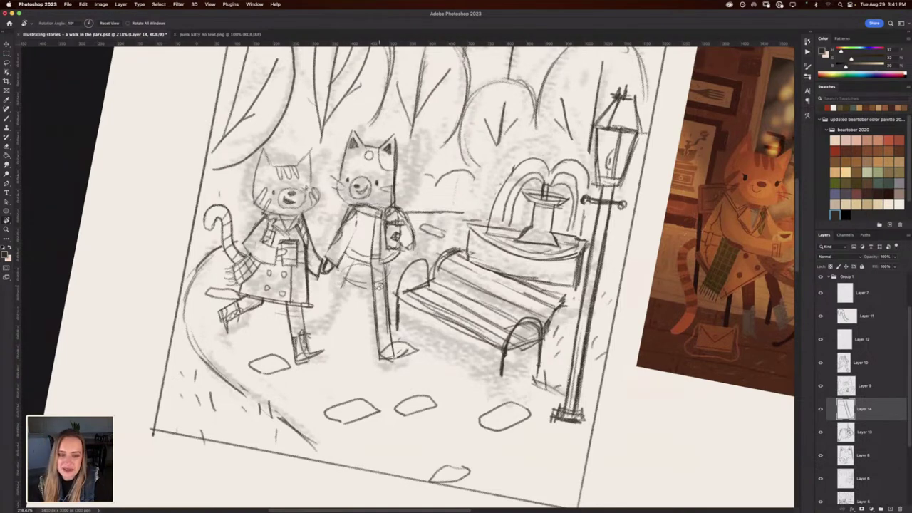
{"action": "key", "text": "e"}
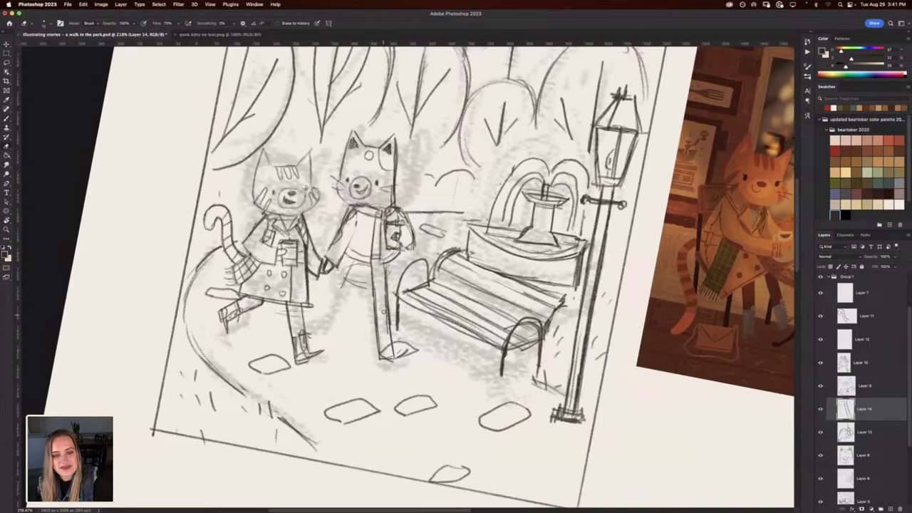
{"action": "left_click_drag", "start_coordinate": [384, 312], "coordinate": [385, 331]}
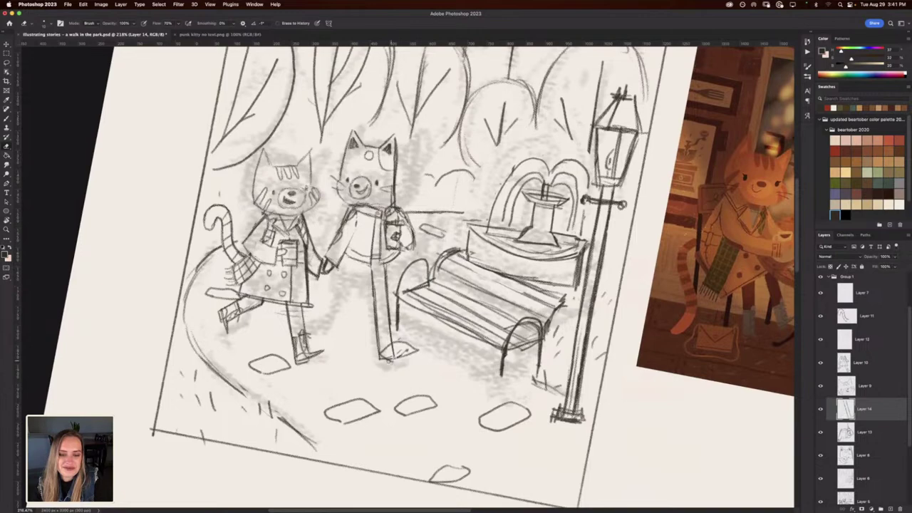
Rework the sole of the spotted cat's outer foot with the Brush, undo the last stroke and turn the canvas nearly upright.
{"action": "key", "text": "r"}
{"action": "left_click_drag", "start_coordinate": [184, 302], "coordinate": [205, 374]}
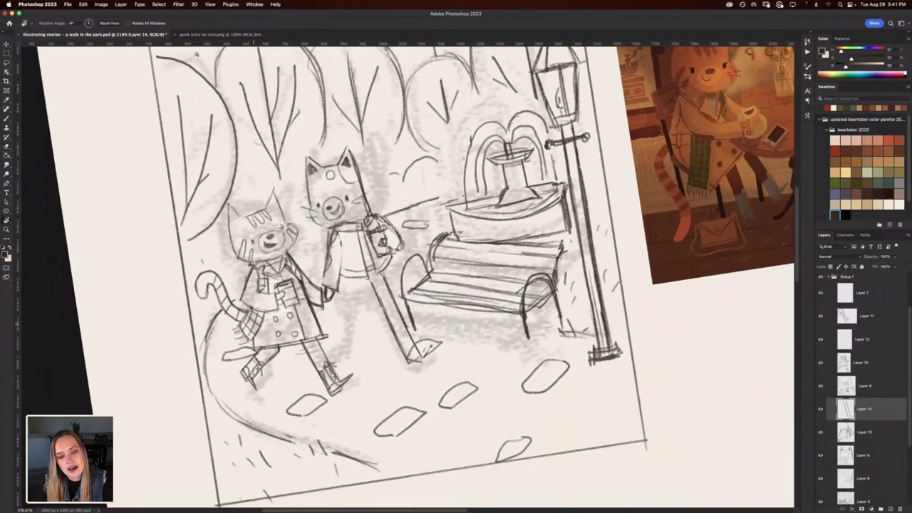
{"action": "key", "text": "b"}
{"action": "left_click_drag", "start_coordinate": [413, 363], "coordinate": [429, 347]}
{"action": "key", "text": "super+z"}
{"action": "left_click_drag", "start_coordinate": [362, 316], "coordinate": [290, 333]}
{"action": "key", "text": "r"}
{"action": "left_click_drag", "start_coordinate": [190, 292], "coordinate": [191, 261]}
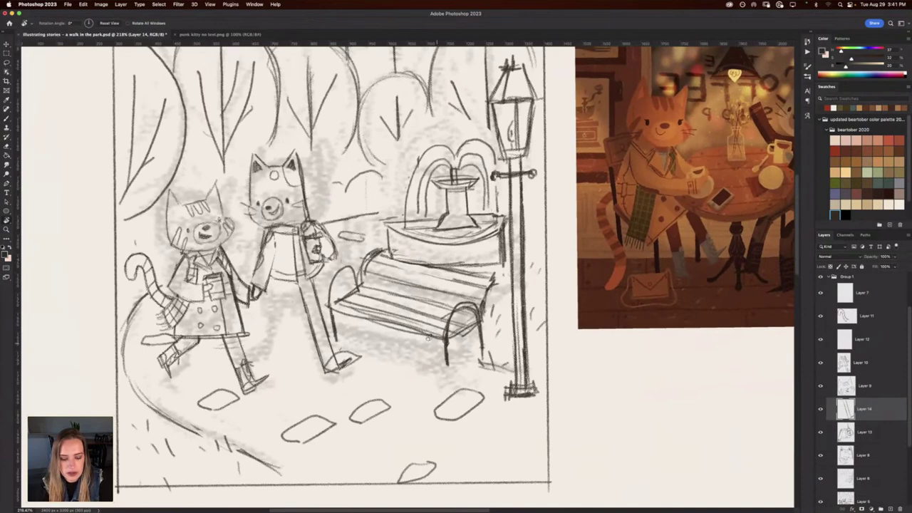
Adjust the placement of the spotted cat's drawn leg beneath the coat with Free Transform.
{"action": "key", "text": "super+t"}
{"action": "left_click_drag", "start_coordinate": [345, 317], "coordinate": [315, 316]}
{"action": "key", "text": "Return"}
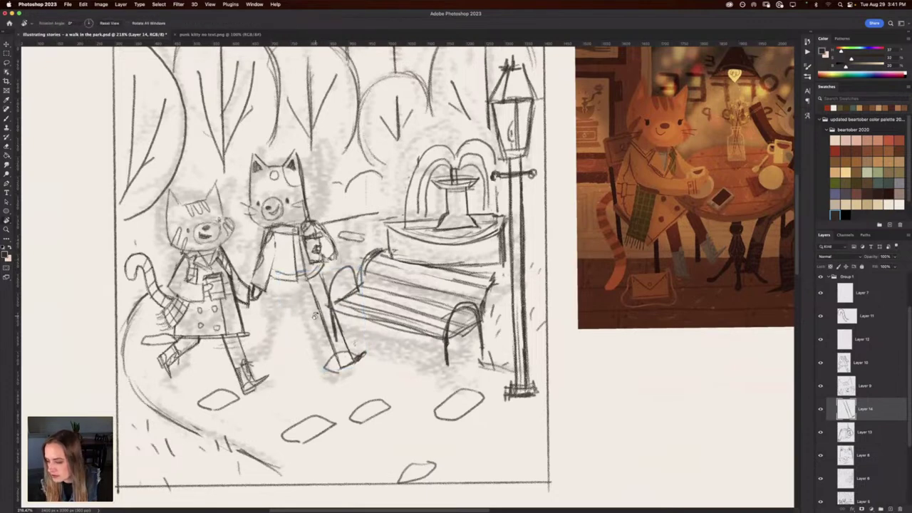
Sketch the spotted cat's second leg straight down from the coat, on the side nearest the striped cat.
{"action": "key", "text": "b"}
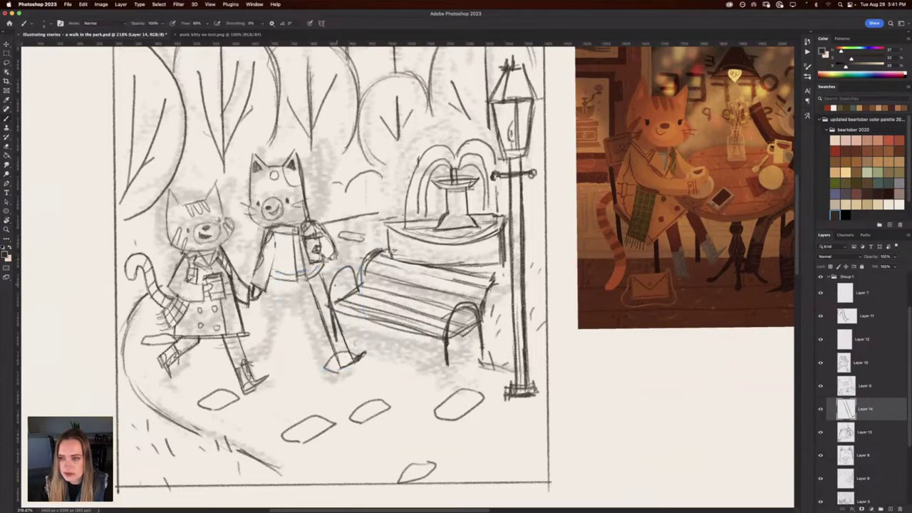
{"action": "left_click_drag", "start_coordinate": [349, 295], "coordinate": [307, 302]}
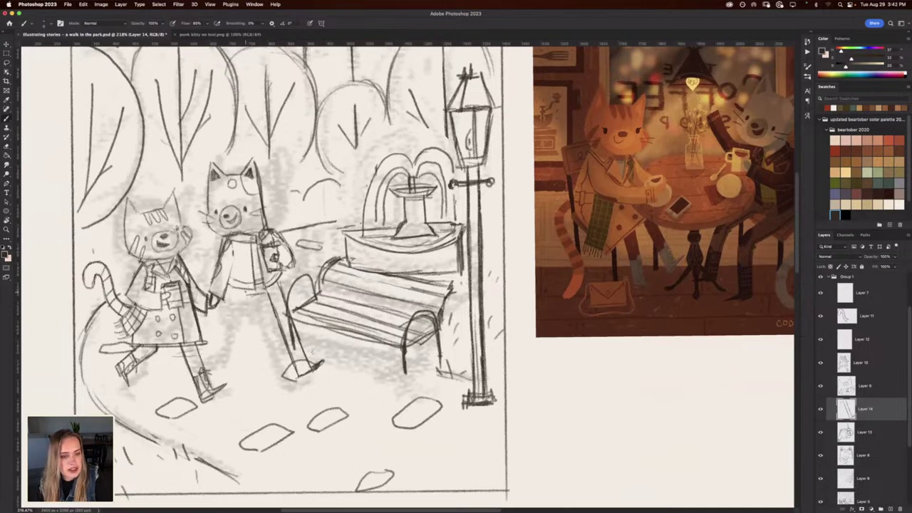
{"action": "mouse_move", "coordinate": [247, 296]}
{"action": "left_mouse_down"}
{"action": "mouse_move", "coordinate": [254, 391]}
{"action": "mouse_move", "coordinate": [253, 378]}
{"action": "mouse_move", "coordinate": [241, 388]}
{"action": "mouse_move", "coordinate": [233, 286]}
{"action": "mouse_move", "coordinate": [239, 388]}
{"action": "mouse_move", "coordinate": [251, 390]}
{"action": "left_mouse_up"}
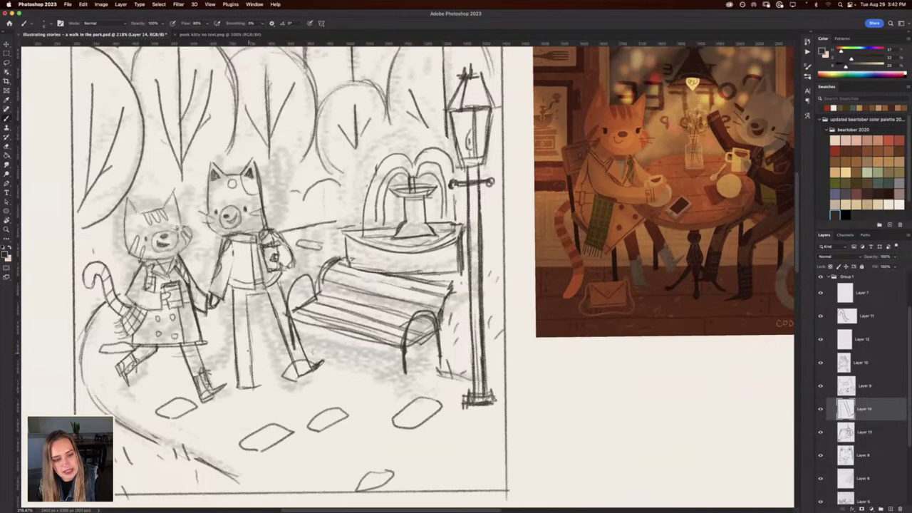
Reinforce the inner edge of the spotted cat's straight second leg with repeated Brush strokes.
{"action": "left_click_drag", "start_coordinate": [251, 335], "coordinate": [251, 381]}
{"action": "left_click_drag", "start_coordinate": [250, 316], "coordinate": [251, 374]}
{"action": "left_click_drag", "start_coordinate": [248, 300], "coordinate": [249, 351]}
{"action": "left_click_drag", "start_coordinate": [248, 299], "coordinate": [248, 331]}
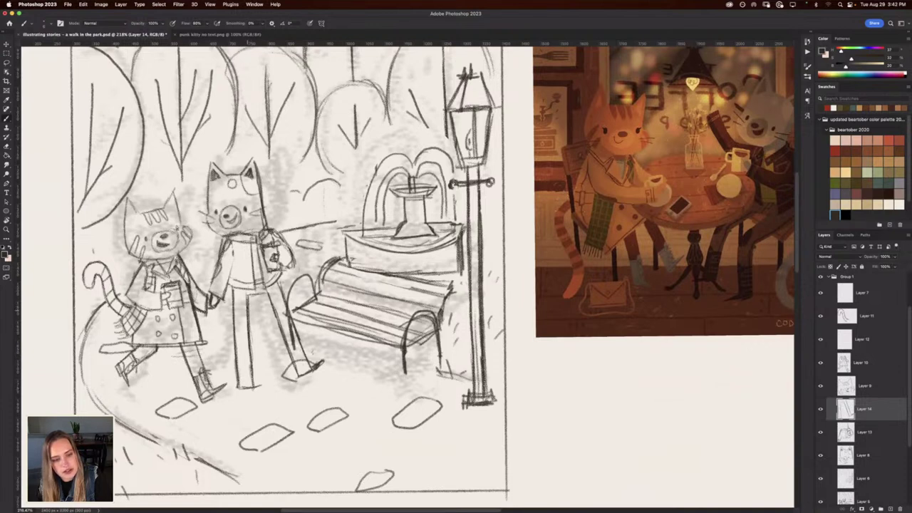
Select the lower half of the spotted cat's second leg and rotate it about 44 degrees with Free Transform to bend the knee backward.
{"action": "key", "text": "l"}
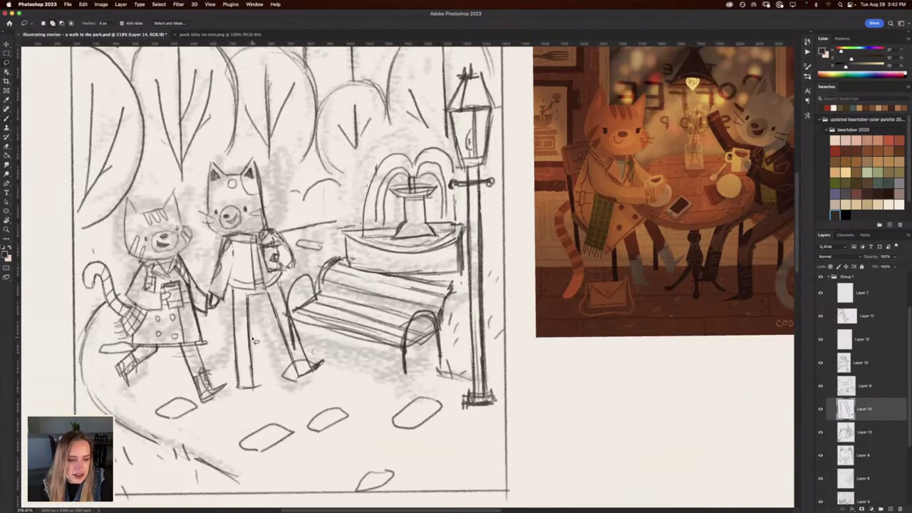
{"action": "mouse_move", "coordinate": [254, 340]}
{"action": "left_mouse_down"}
{"action": "mouse_move", "coordinate": [398, 273]}
{"action": "mouse_move", "coordinate": [385, 290]}
{"action": "mouse_move", "coordinate": [400, 333]}
{"action": "mouse_move", "coordinate": [417, 329]}
{"action": "mouse_move", "coordinate": [418, 285]}
{"action": "mouse_move", "coordinate": [381, 294]}
{"action": "mouse_move", "coordinate": [396, 265]}
{"action": "left_mouse_up"}
{"action": "key", "text": "super+t"}
{"action": "left_click_drag", "start_coordinate": [375, 229], "coordinate": [380, 227]}
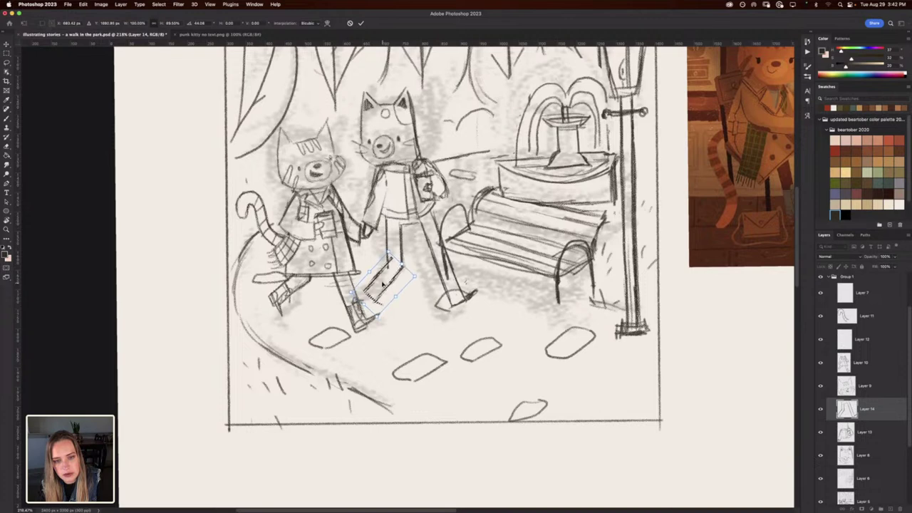
{"action": "left_click_drag", "start_coordinate": [385, 286], "coordinate": [381, 279]}
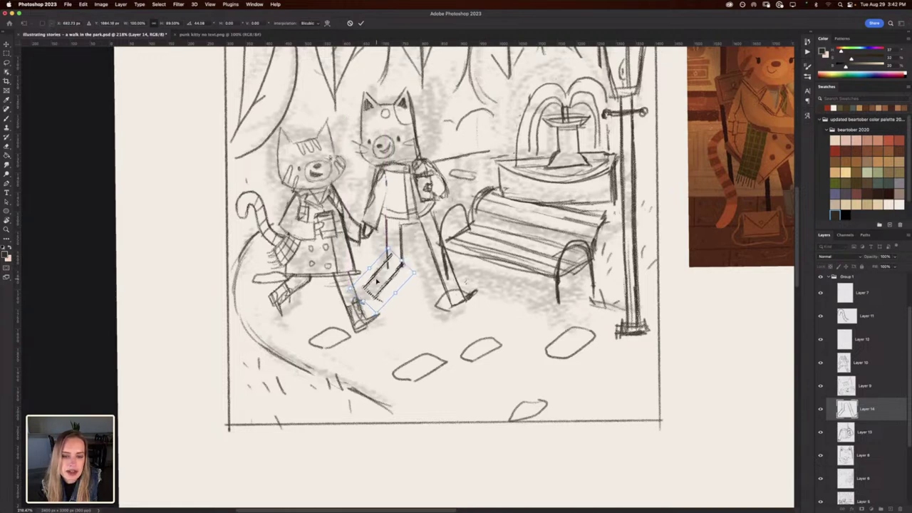
{"action": "key", "text": "Return"}
{"action": "key", "text": "Return"}
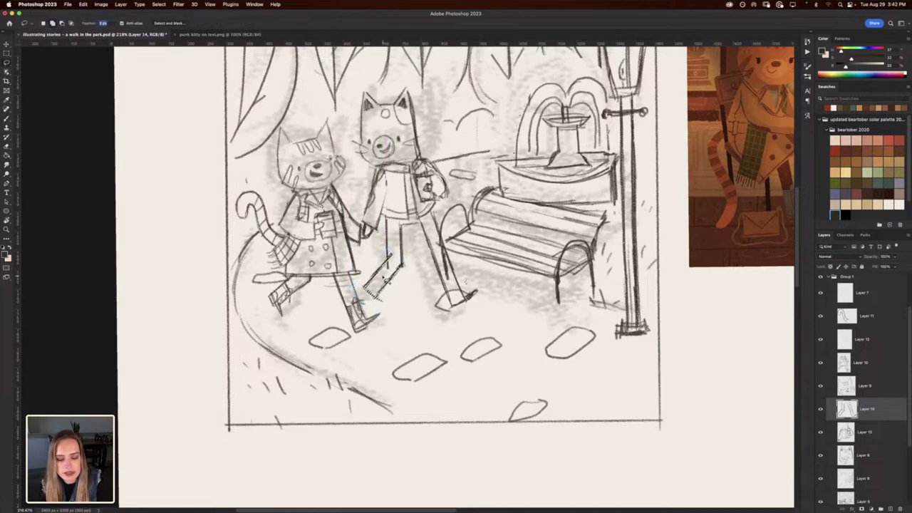
{"action": "type", "text": "e"}
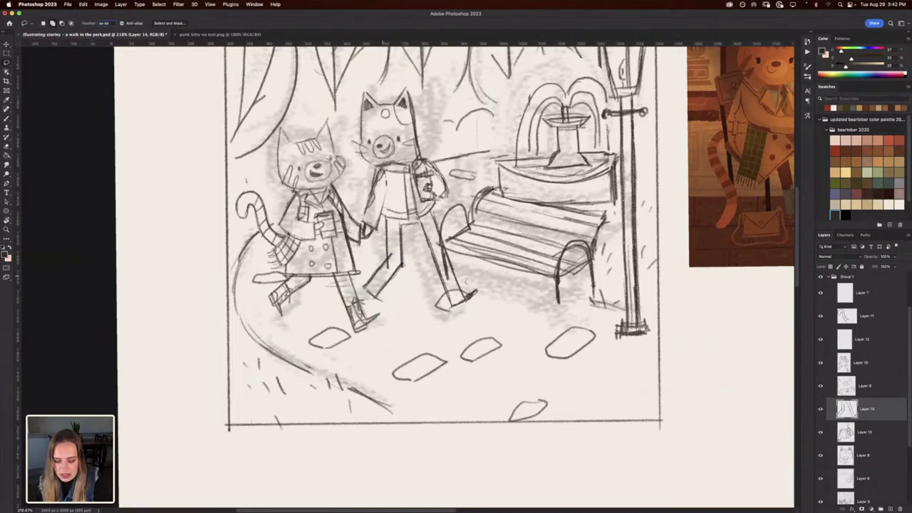
{"action": "key", "text": "super+z"}
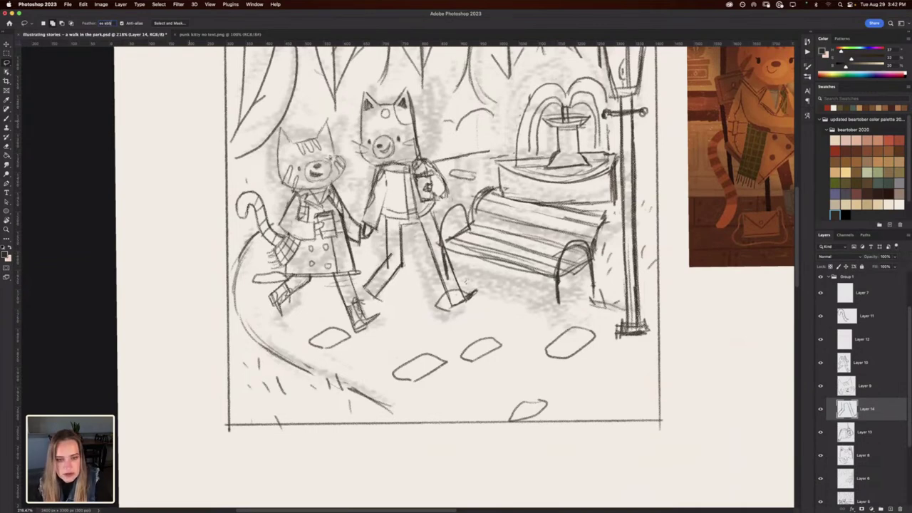
{"action": "type", "text": "bb"}
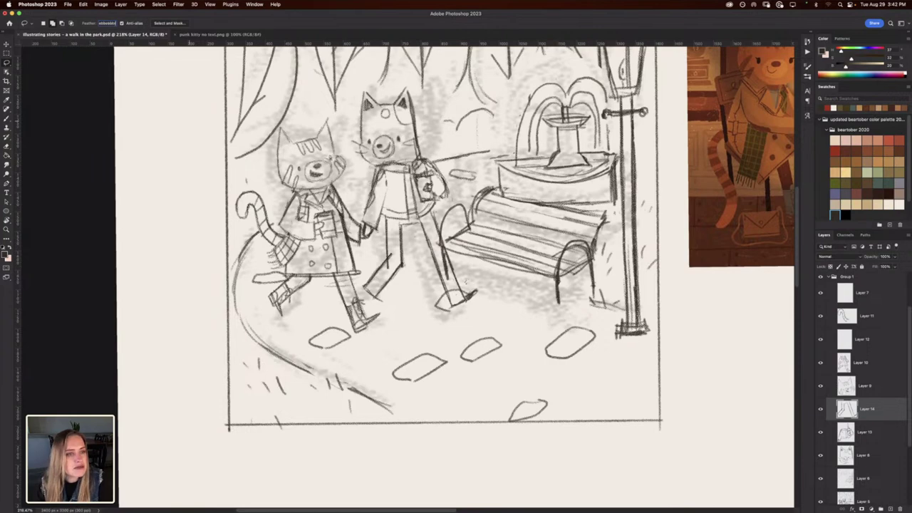
{"action": "left_click", "coordinate": [6, 44]}
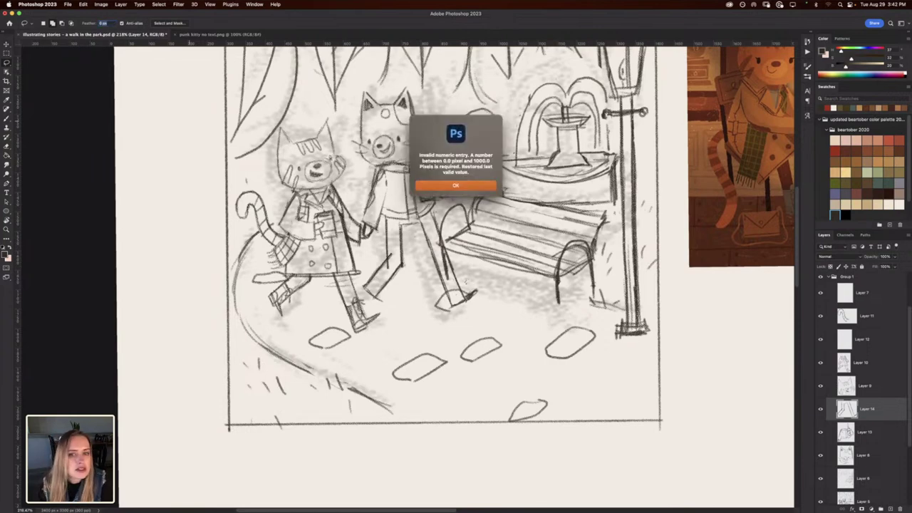
{"action": "left_click", "coordinate": [448, 186]}
Erase the overlapping lines at the spotted cat's bent knee and sketch the raised back foot on a tilted canvas.
{"action": "key", "text": "e"}
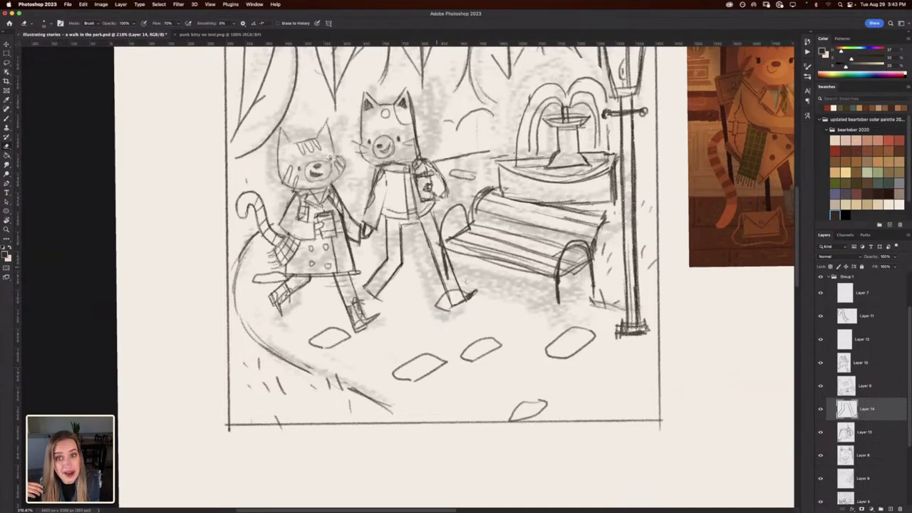
{"action": "key", "text": "b"}
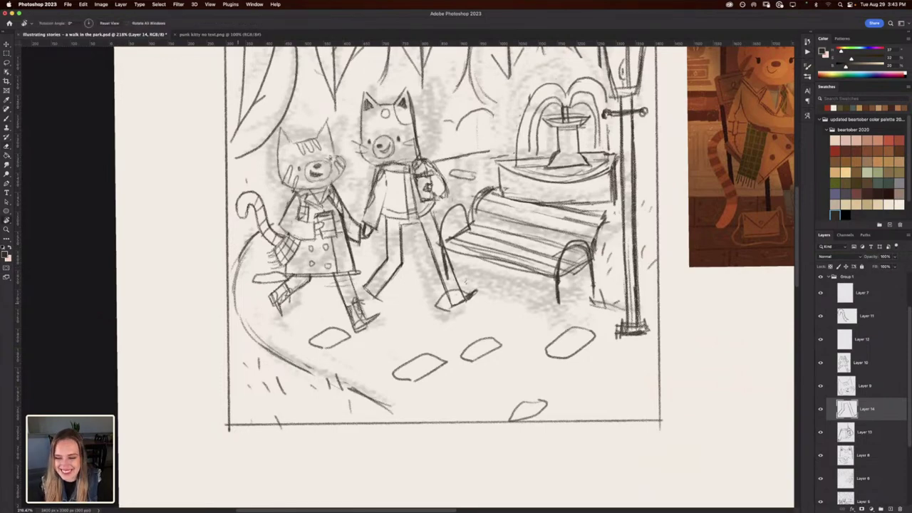
{"action": "key", "text": "r"}
{"action": "left_click_drag", "start_coordinate": [342, 296], "coordinate": [360, 326]}
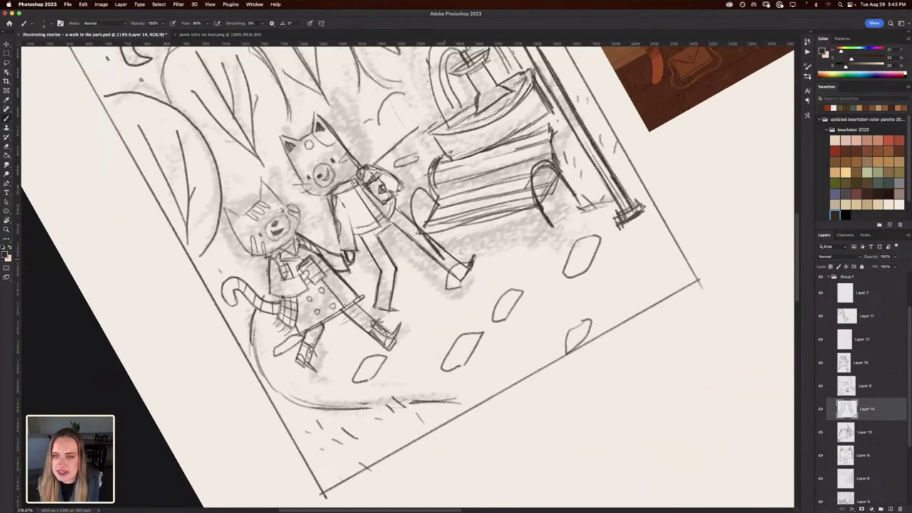
{"action": "left_click_drag", "start_coordinate": [456, 228], "coordinate": [437, 333]}
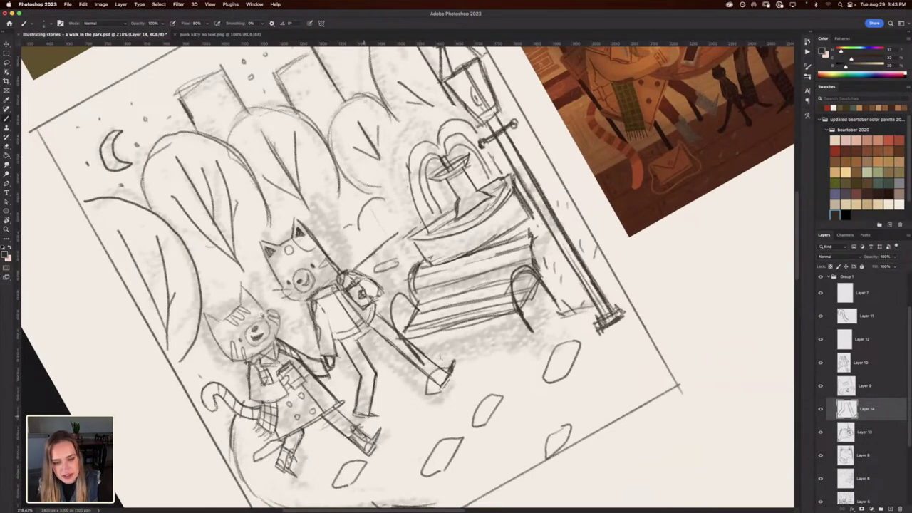
{"action": "left_click_drag", "start_coordinate": [454, 323], "coordinate": [426, 322]}
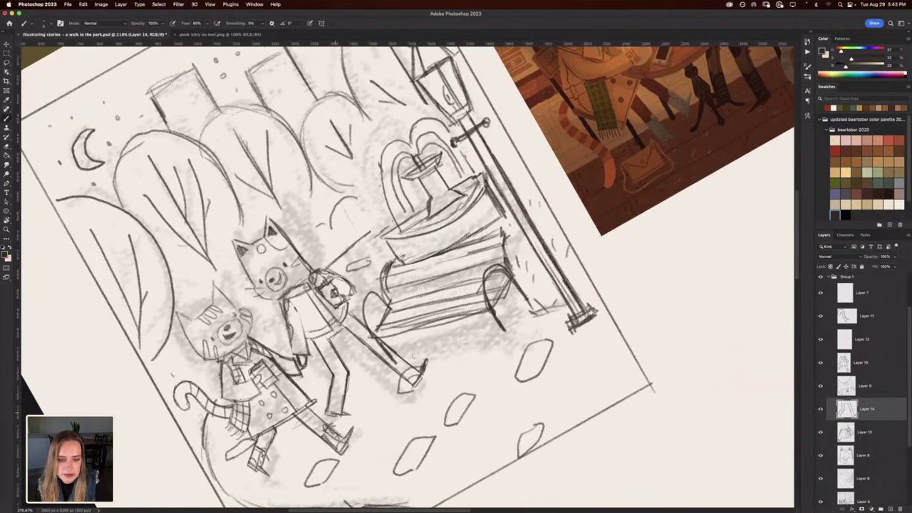
{"action": "left_click_drag", "start_coordinate": [329, 406], "coordinate": [338, 382]}
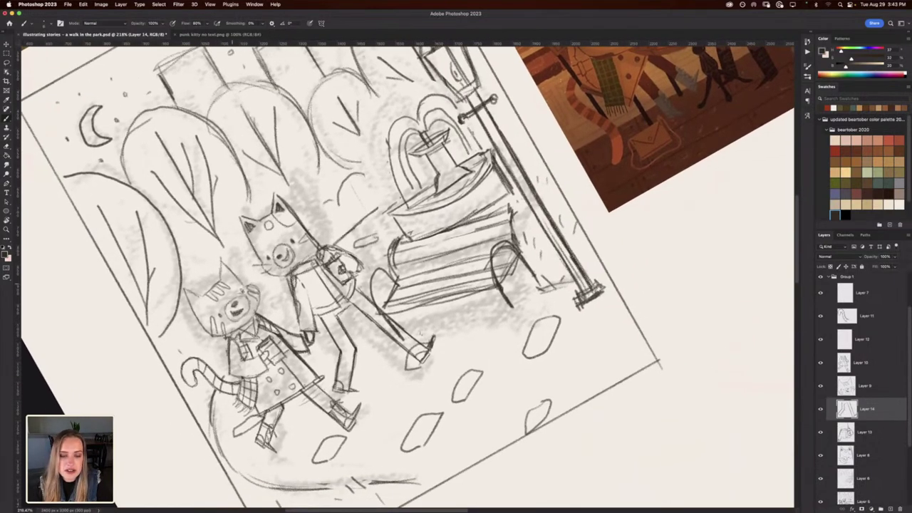
Turn the canvas back to nearly upright and redraw the toe of the spotted cat's forward foot.
{"action": "key", "text": "r"}
{"action": "left_click_drag", "start_coordinate": [207, 286], "coordinate": [236, 169]}
{"action": "left_click_drag", "start_coordinate": [199, 226], "coordinate": [244, 214]}
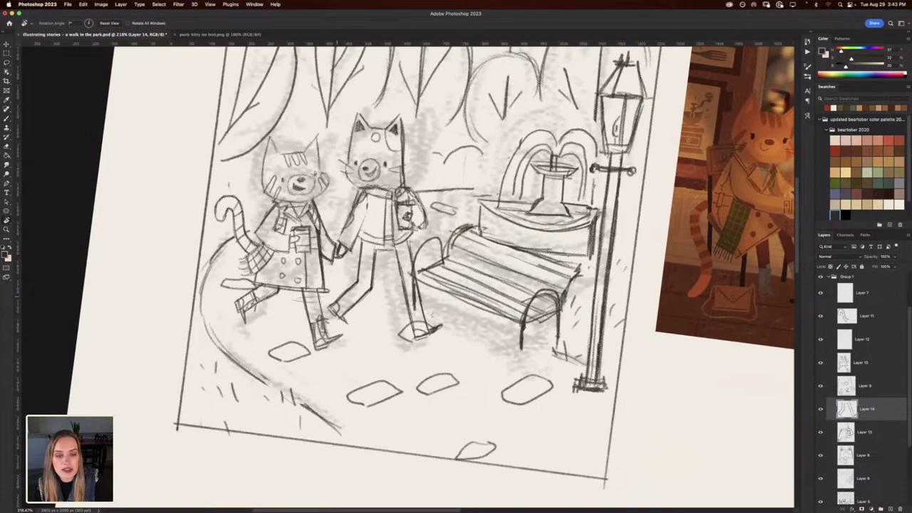
{"action": "key", "text": "b"}
{"action": "scroll", "coordinate": [405, 276], "scroll_direction": "right", "scroll_amount": 3}
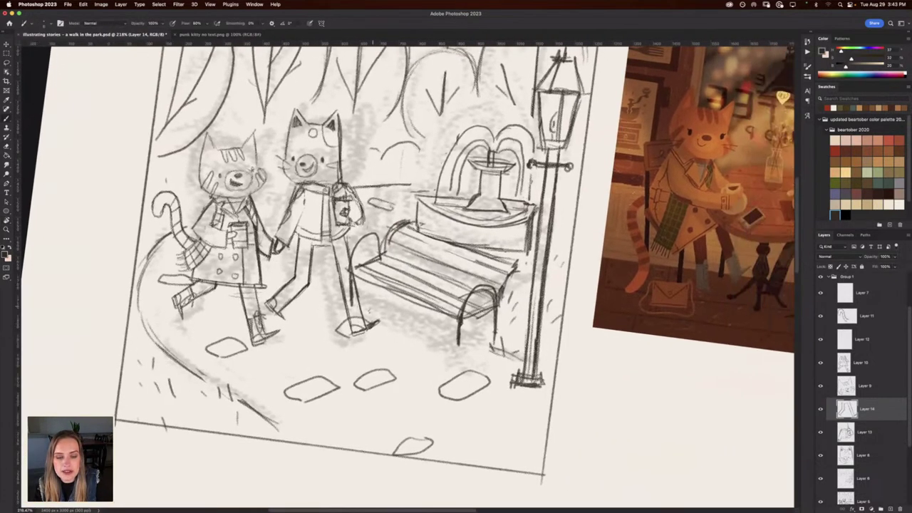
{"action": "key", "text": "b"}
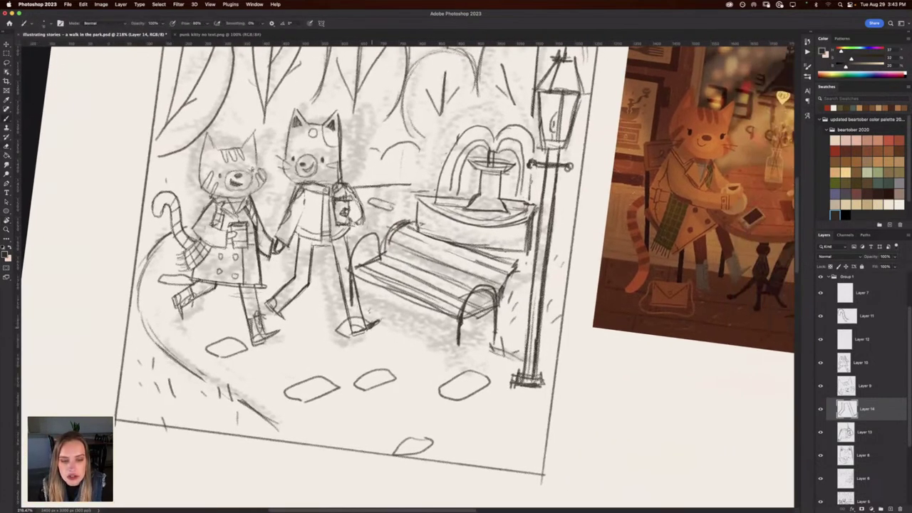
{"action": "key", "text": "e"}
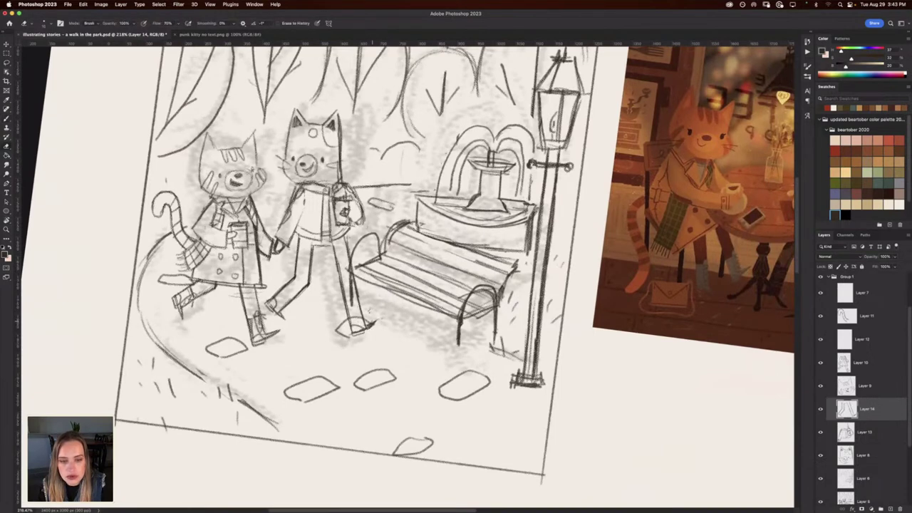
{"action": "key", "text": "b"}
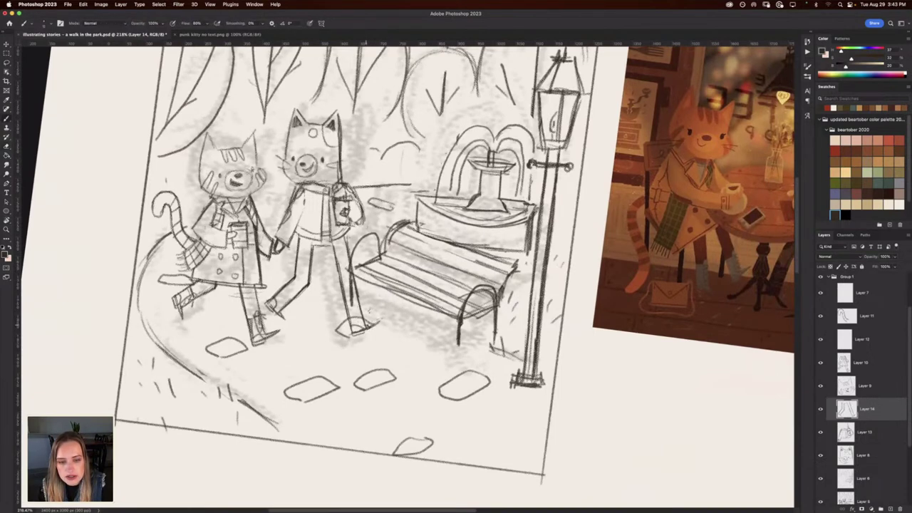
{"action": "left_click_drag", "start_coordinate": [367, 327], "coordinate": [380, 321]}
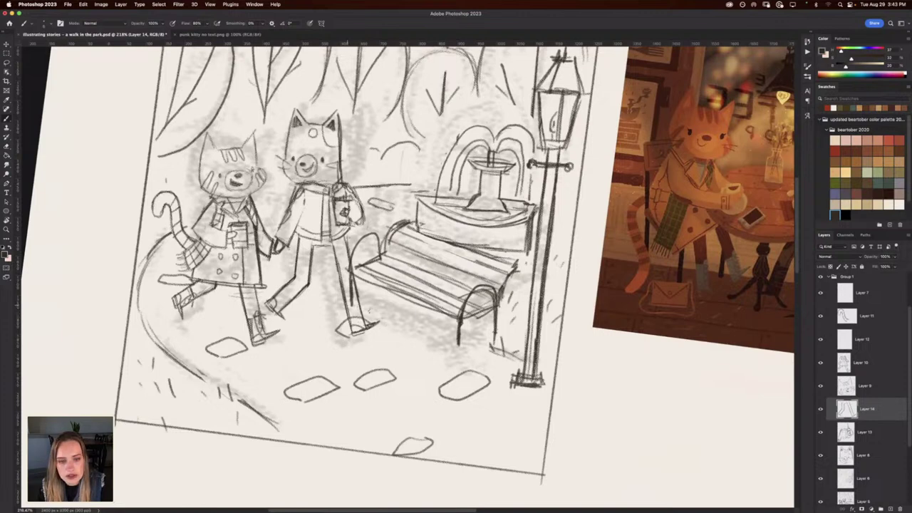
Sketch boot cuffs and laces on both of the spotted cat's feet, undoing and correcting stray strokes.
{"action": "left_click_drag", "start_coordinate": [394, 298], "coordinate": [304, 308]}
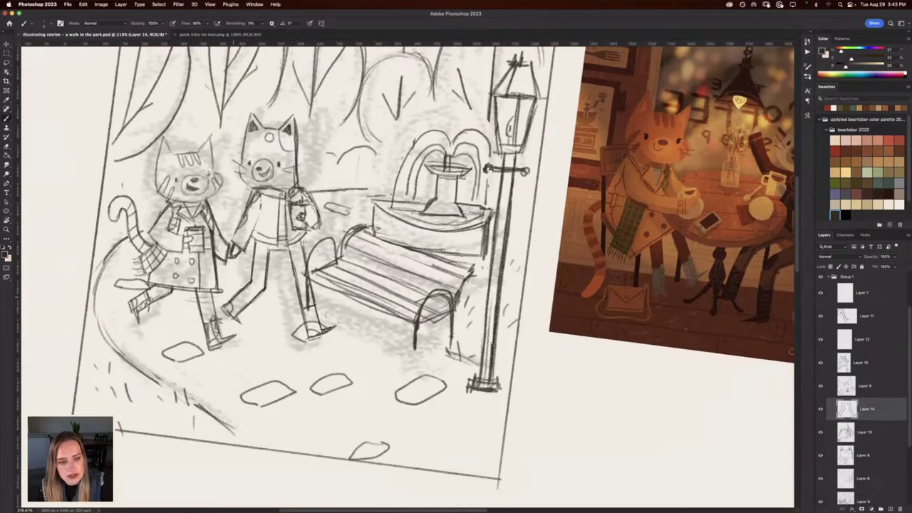
{"action": "mouse_move", "coordinate": [244, 289]}
{"action": "left_mouse_down"}
{"action": "mouse_move", "coordinate": [254, 300]}
{"action": "mouse_move", "coordinate": [246, 289]}
{"action": "mouse_move", "coordinate": [259, 297]}
{"action": "mouse_move", "coordinate": [255, 290]}
{"action": "mouse_move", "coordinate": [304, 284]}
{"action": "left_mouse_up"}
{"action": "key", "text": "super+z"}
{"action": "key", "text": "super+z"}
{"action": "key", "text": "e"}
{"action": "key", "text": "b"}
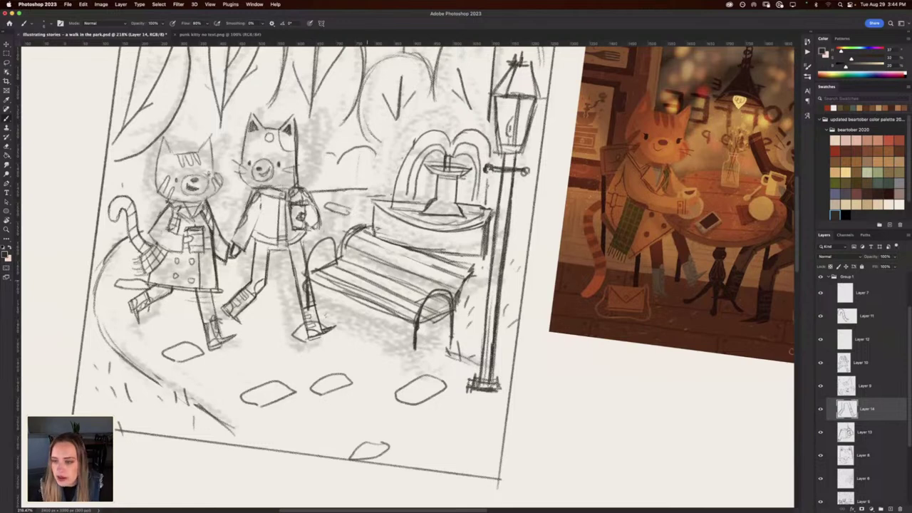
Compare the spotted cat's legs and boots with the café reference illustration.
{"action": "left_click_drag", "start_coordinate": [330, 263], "coordinate": [316, 274]}
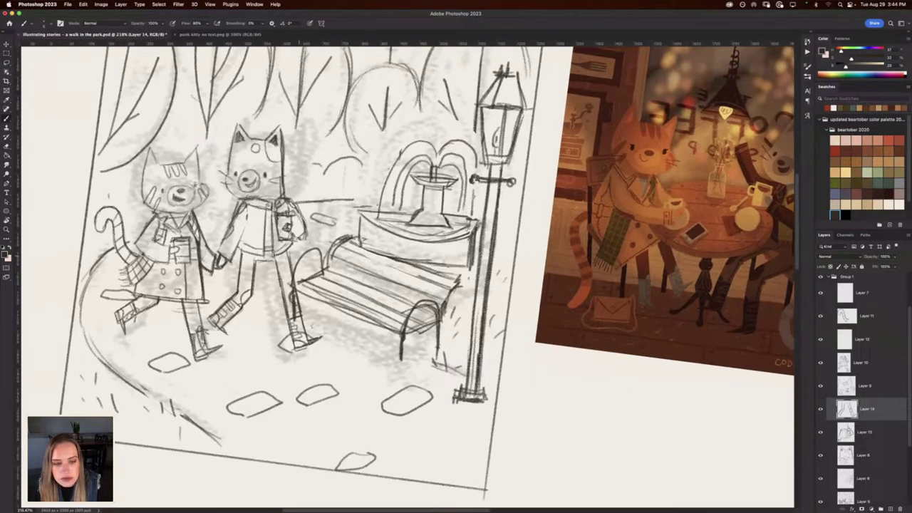
{"action": "left_click_drag", "start_coordinate": [301, 239], "coordinate": [311, 253]}
{"action": "scroll", "coordinate": [406, 271], "scroll_direction": "left", "scroll_amount": 2}
{"action": "scroll", "coordinate": [407, 270], "scroll_direction": "up", "scroll_amount": 1}
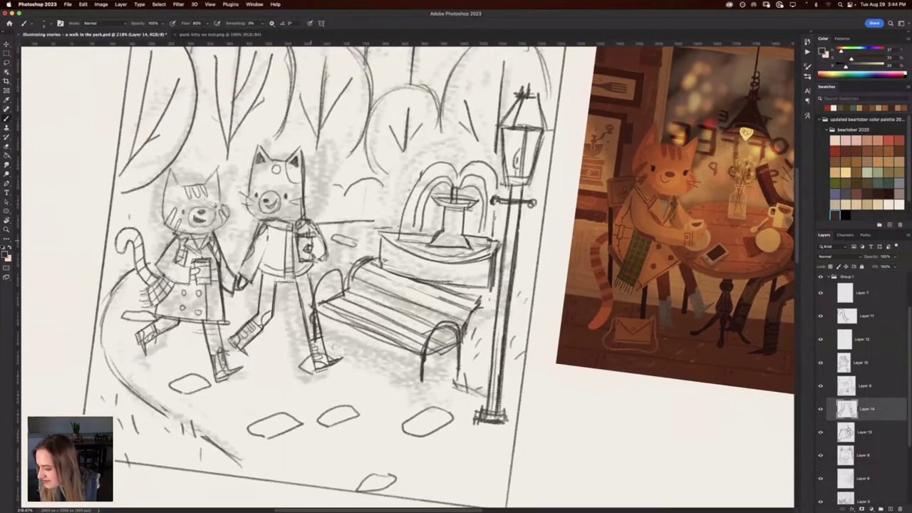
{"action": "scroll", "coordinate": [406, 271], "scroll_direction": "left", "scroll_amount": 2}
{"action": "scroll", "coordinate": [406, 271], "scroll_direction": "up", "scroll_amount": 1}
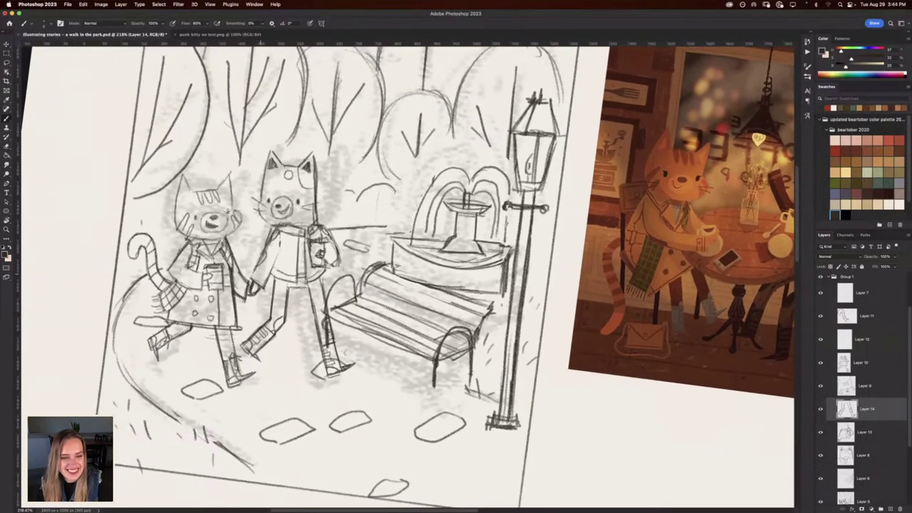
{"action": "scroll", "coordinate": [406, 271], "scroll_direction": "right", "scroll_amount": 10}
{"action": "scroll", "coordinate": [407, 270], "scroll_direction": "down", "scroll_amount": 2}
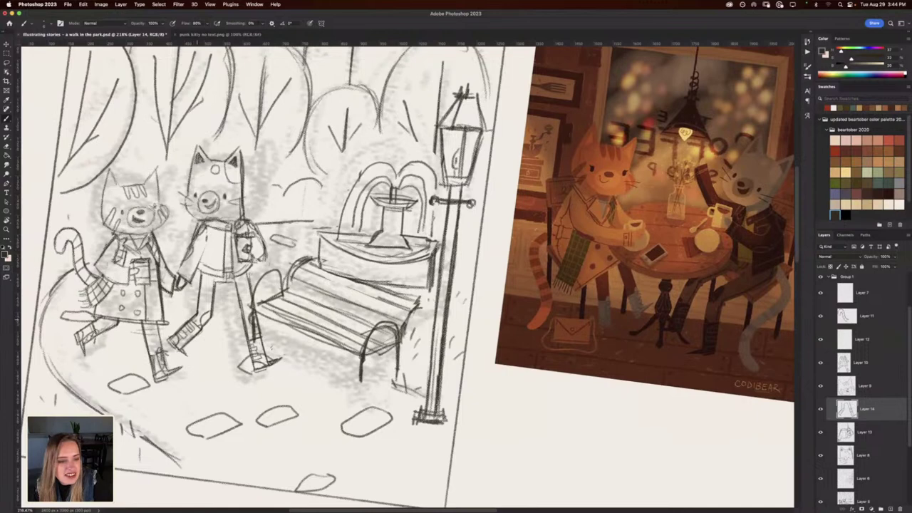
Touch up the spotted cat's back leg below the coat with the Brush and return the canvas to upright.
{"action": "mouse_move", "coordinate": [201, 306]}
{"action": "left_mouse_down"}
{"action": "mouse_move", "coordinate": [203, 273]}
{"action": "mouse_move", "coordinate": [209, 279]}
{"action": "left_mouse_up"}
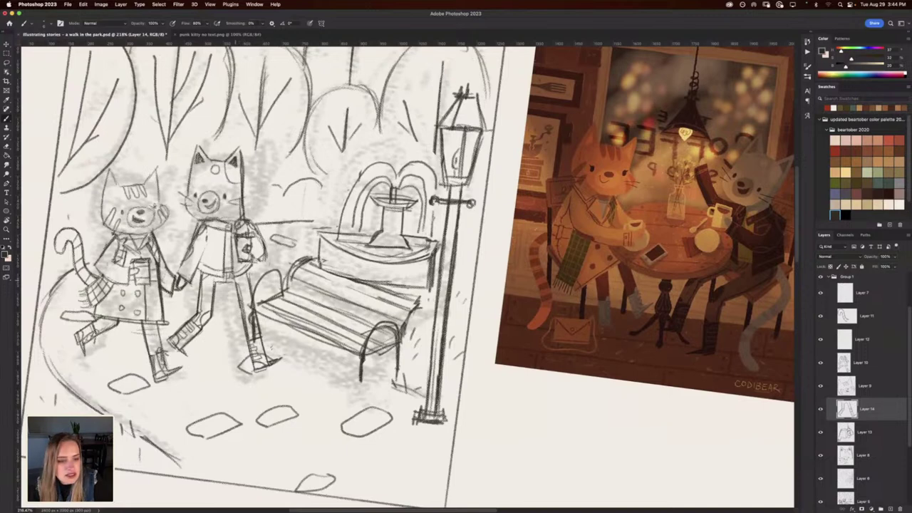
{"action": "mouse_move", "coordinate": [266, 227]}
{"action": "left_mouse_down"}
{"action": "mouse_move", "coordinate": [366, 218]}
{"action": "mouse_move", "coordinate": [348, 239]}
{"action": "left_mouse_up"}
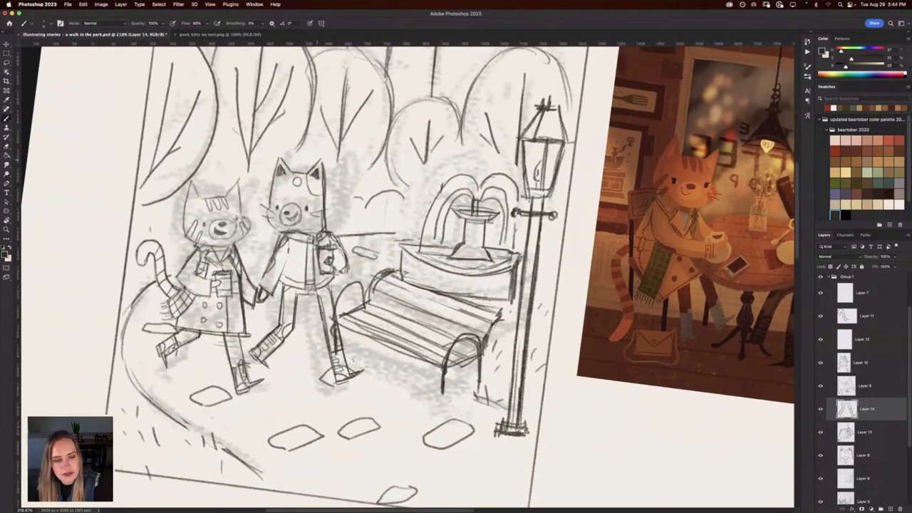
{"action": "key", "text": "Escape"}
{"action": "scroll", "coordinate": [406, 274], "scroll_direction": "down", "scroll_amount": 5}
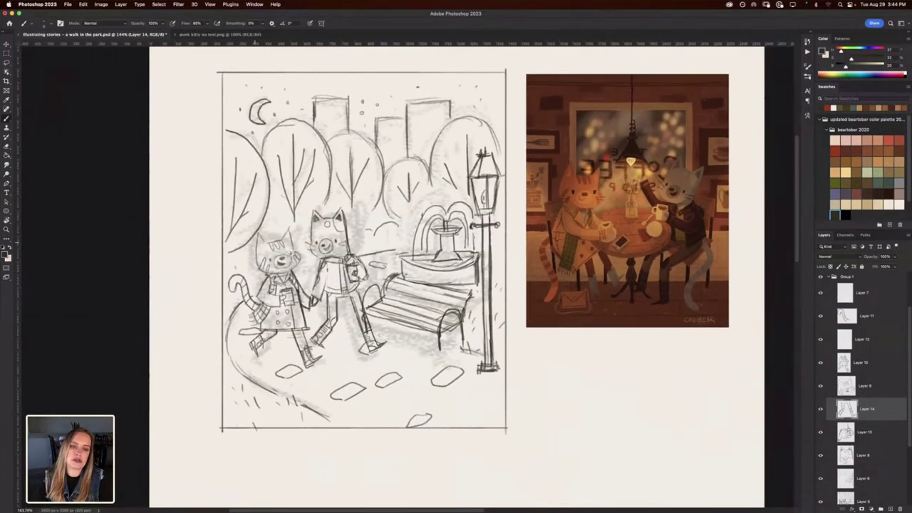
{"action": "scroll", "coordinate": [408, 275], "scroll_direction": "up", "scroll_amount": 3}
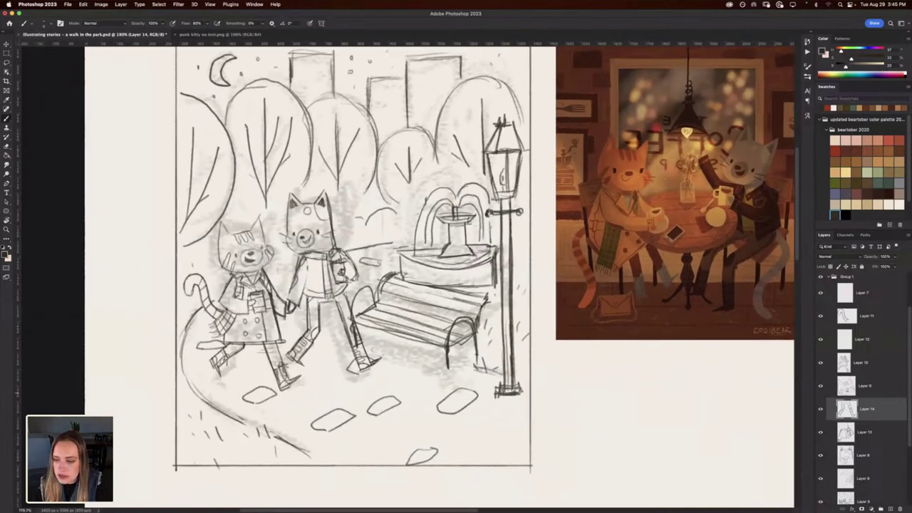
Place the leg layer, Layer 14, beneath the spotted cat's body layer, Layer 13, and merge the two.
{"action": "left_click_drag", "start_coordinate": [868, 410], "coordinate": [868, 439]}
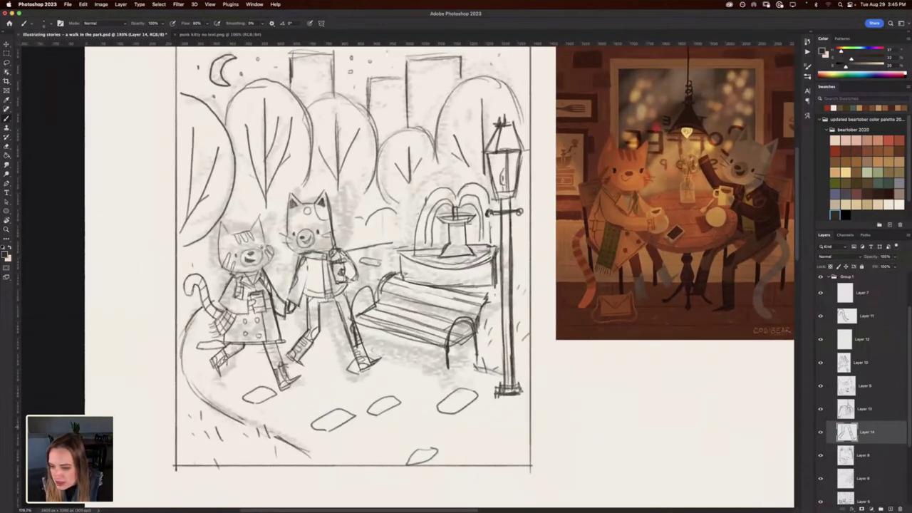
{"action": "left_click", "coordinate": [866, 409]}
{"action": "key", "text": "super+e"}
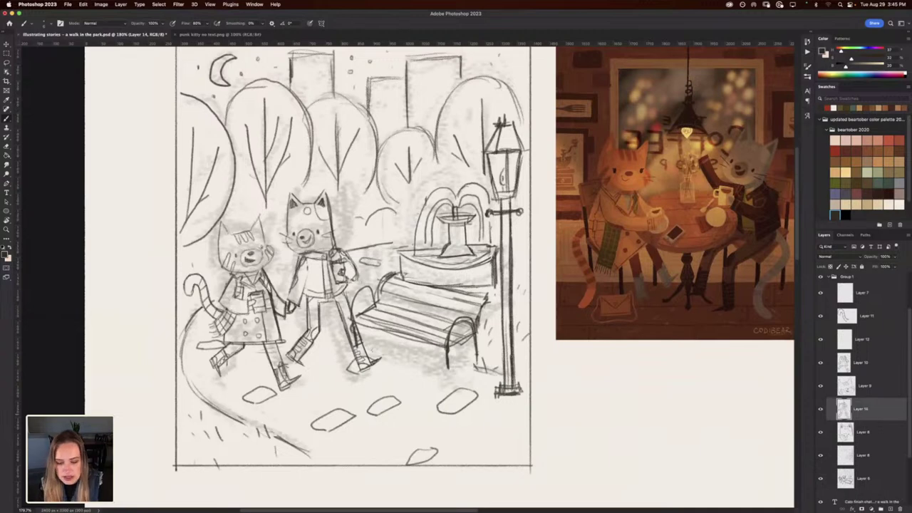
Scale the spotted cat's body on Layer 14 up slightly, to about 105%, with Free Transform.
{"action": "key", "text": "super+t"}
{"action": "left_click_drag", "start_coordinate": [385, 373], "coordinate": [393, 382]}
{"action": "left_click_drag", "start_coordinate": [325, 290], "coordinate": [330, 271]}
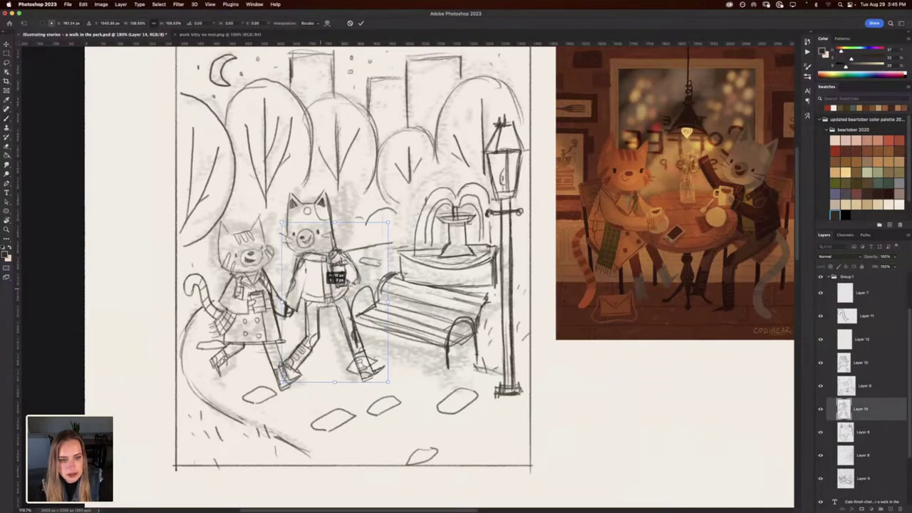
{"action": "left_click_drag", "start_coordinate": [388, 382], "coordinate": [387, 380]}
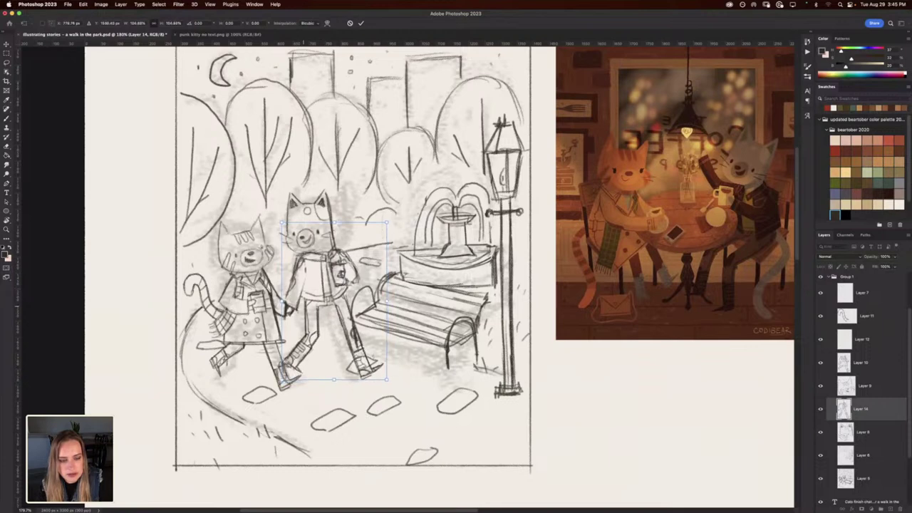
{"action": "key", "text": "Return"}
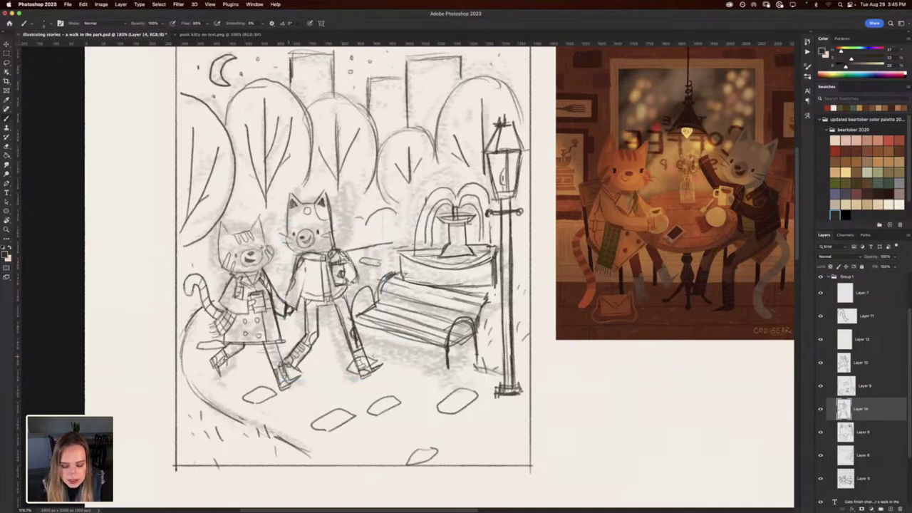
Lasso the spotted cat's back lower leg and boot and shift them slightly up towards the knee.
{"action": "key", "text": "l"}
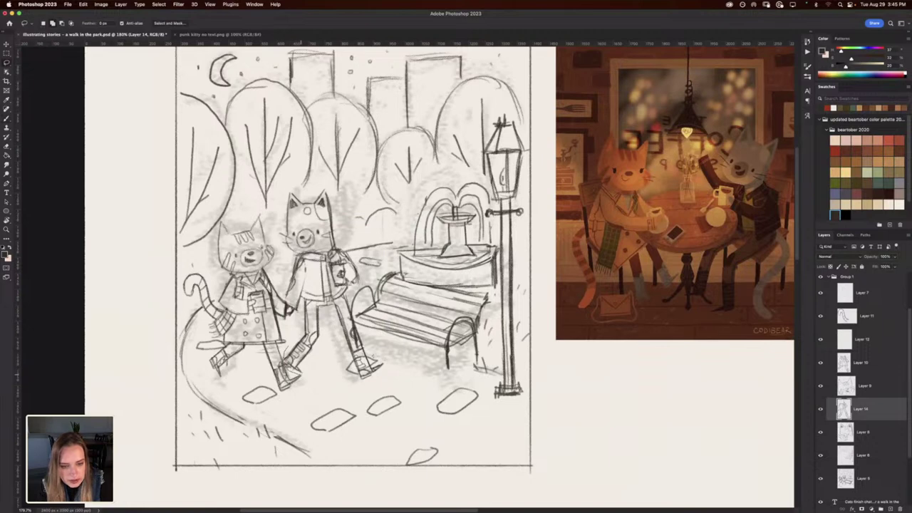
{"action": "left_click_drag", "start_coordinate": [286, 368], "coordinate": [320, 354]}
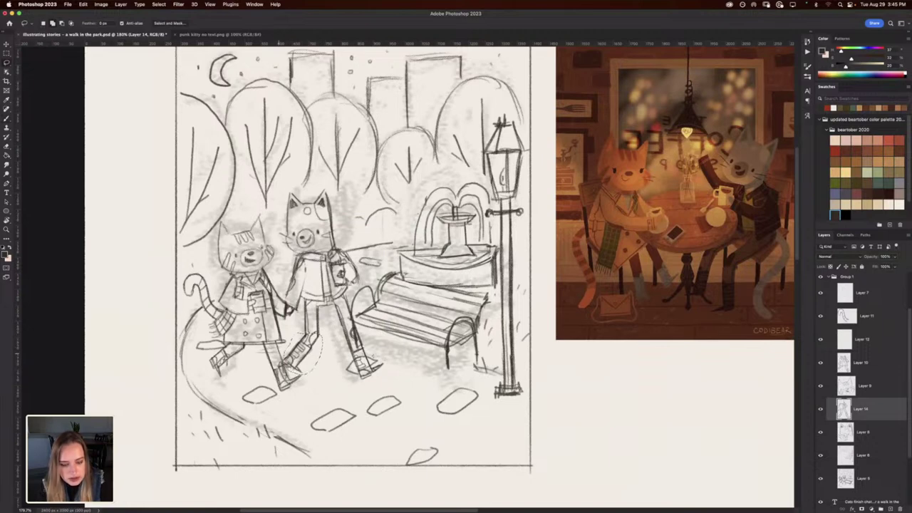
{"action": "key", "text": "ctrl+t"}
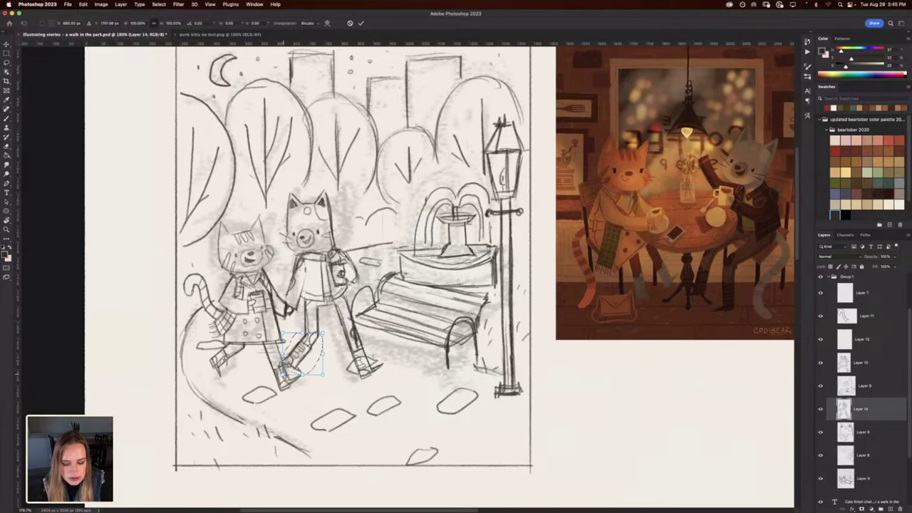
{"action": "mouse_move", "coordinate": [292, 356]}
{"action": "left_mouse_down"}
{"action": "mouse_move", "coordinate": [286, 372]}
{"action": "mouse_move", "coordinate": [303, 343]}
{"action": "left_mouse_up"}
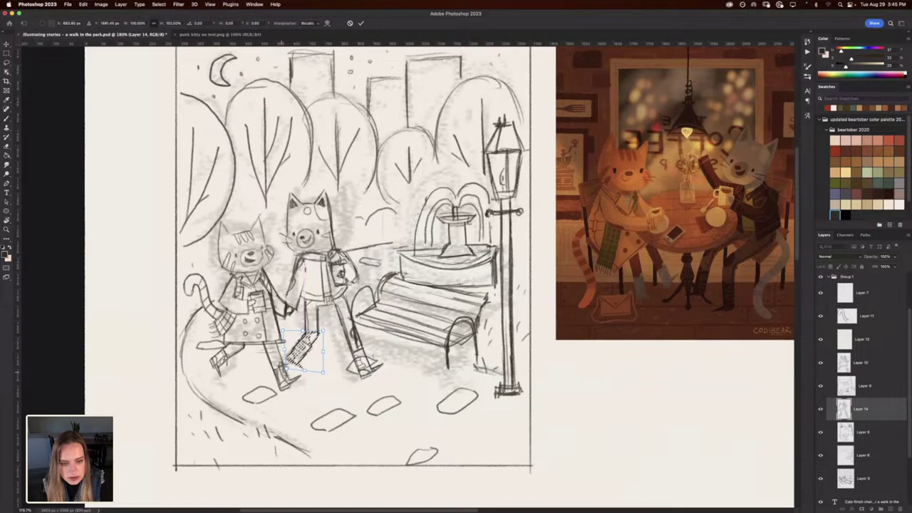
{"action": "left_click_drag", "start_coordinate": [287, 370], "coordinate": [285, 371]}
{"action": "key", "text": "Return"}
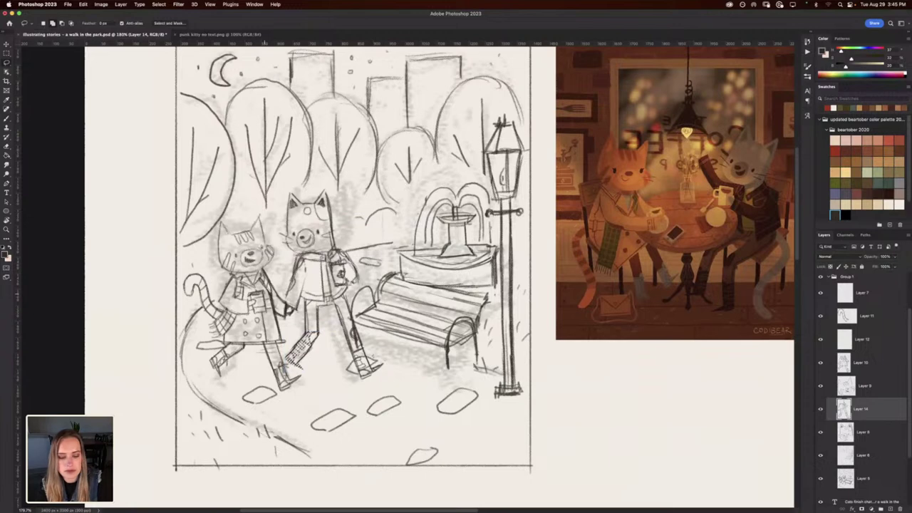
On Layer 6, draw the background ground line between the two cats with the Brush, after toggling Layer 5's visibility to compare.
{"action": "left_click_drag", "start_coordinate": [376, 312], "coordinate": [355, 357]}
{"action": "left_click", "coordinate": [864, 455]}
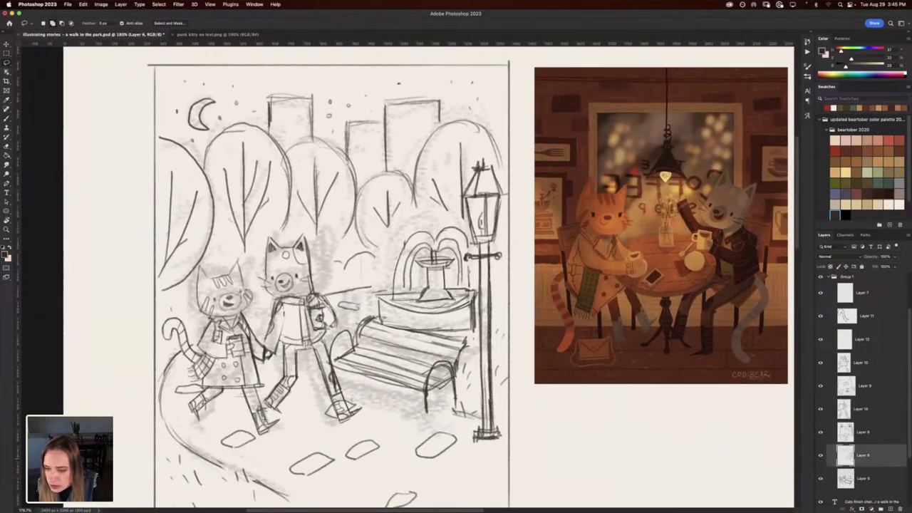
{"action": "left_click", "coordinate": [821, 479]}
{"action": "left_click", "coordinate": [822, 478]}
{"action": "key", "text": "b"}
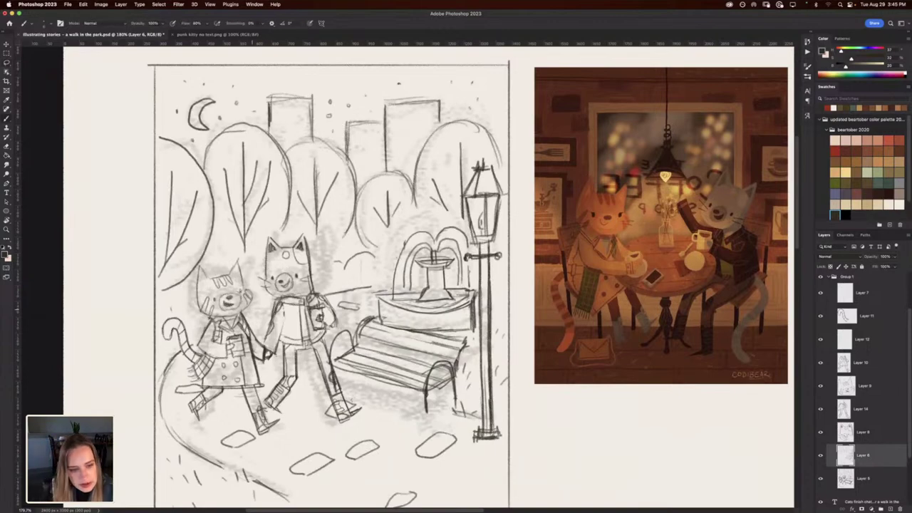
{"action": "left_click_drag", "start_coordinate": [247, 314], "coordinate": [275, 303]}
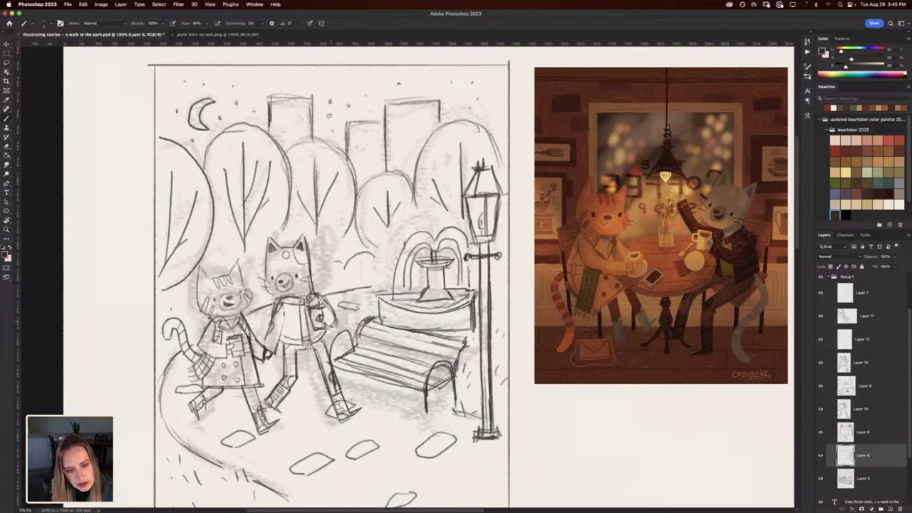
Rotate the canvas and sketch trunks and branches on the trees behind the fountain and the spotted cat.
{"action": "key", "text": "r"}
{"action": "mouse_move", "coordinate": [406, 407]}
{"action": "left_mouse_down"}
{"action": "mouse_move", "coordinate": [344, 395]}
{"action": "mouse_move", "coordinate": [370, 408]}
{"action": "mouse_move", "coordinate": [330, 366]}
{"action": "left_mouse_up"}
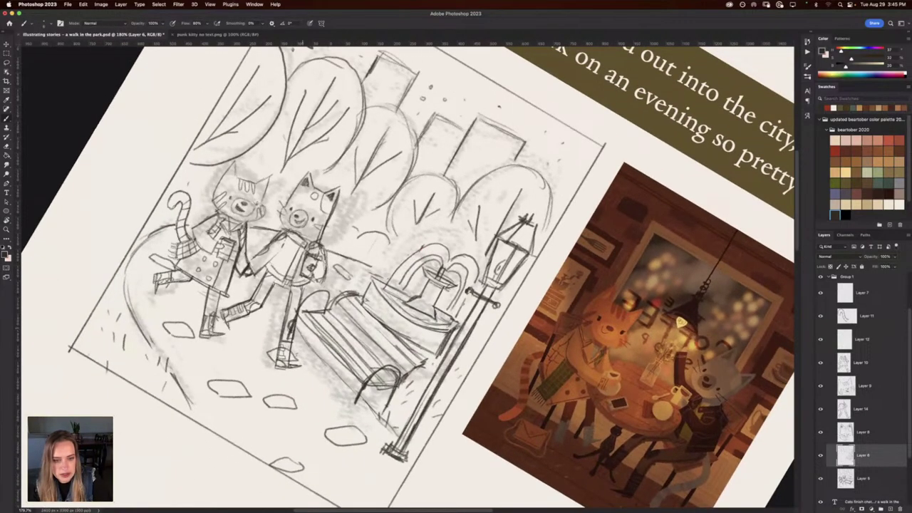
{"action": "key", "text": "r"}
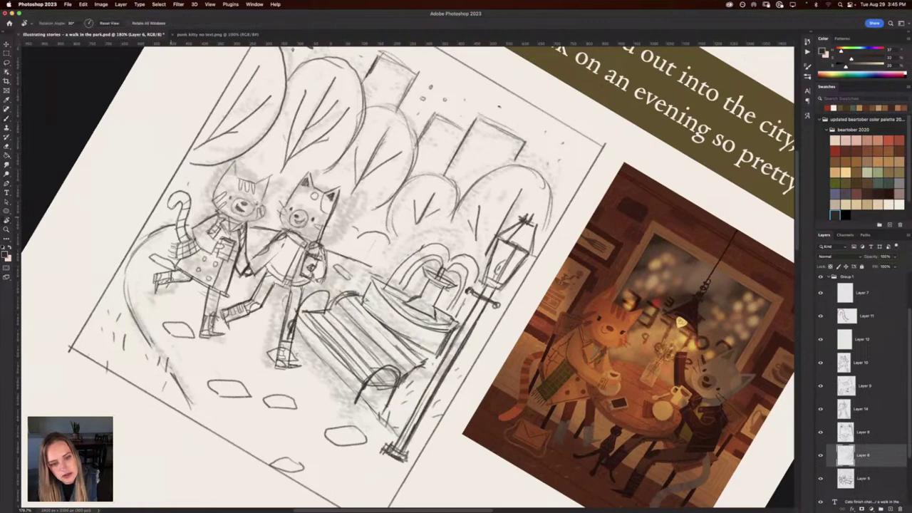
{"action": "mouse_move", "coordinate": [287, 279]}
{"action": "left_mouse_down"}
{"action": "mouse_move", "coordinate": [311, 328]}
{"action": "mouse_move", "coordinate": [327, 330]}
{"action": "left_mouse_up"}
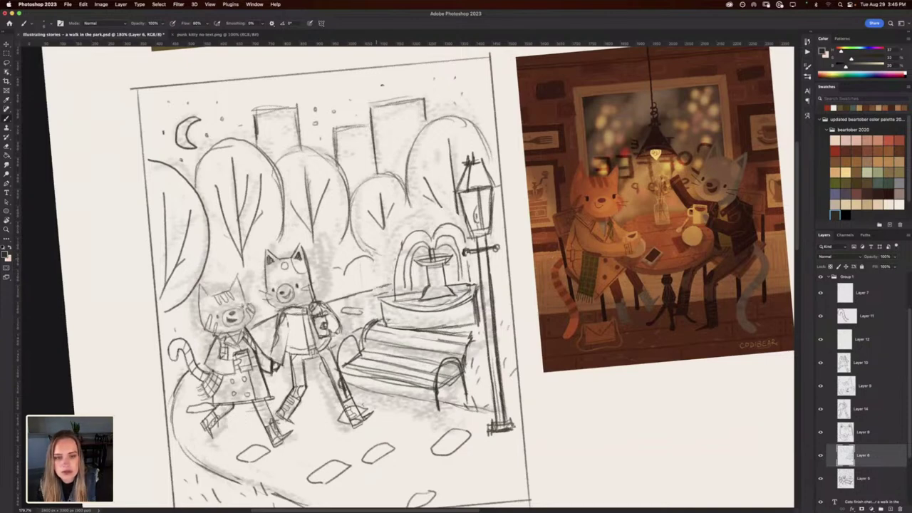
{"action": "mouse_move", "coordinate": [409, 202]}
{"action": "left_mouse_down"}
{"action": "mouse_move", "coordinate": [412, 229]}
{"action": "mouse_move", "coordinate": [459, 219]}
{"action": "left_mouse_up"}
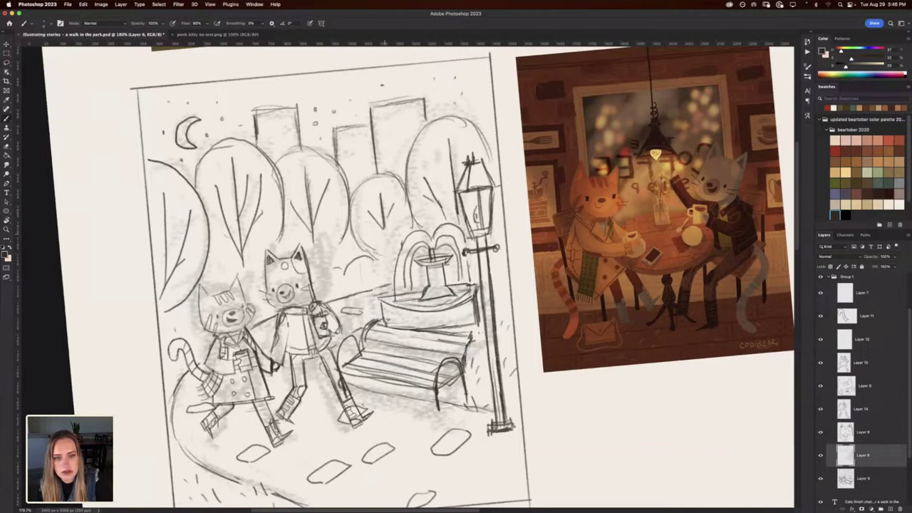
{"action": "left_click_drag", "start_coordinate": [385, 226], "coordinate": [384, 281]}
{"action": "left_click_drag", "start_coordinate": [382, 259], "coordinate": [383, 271]}
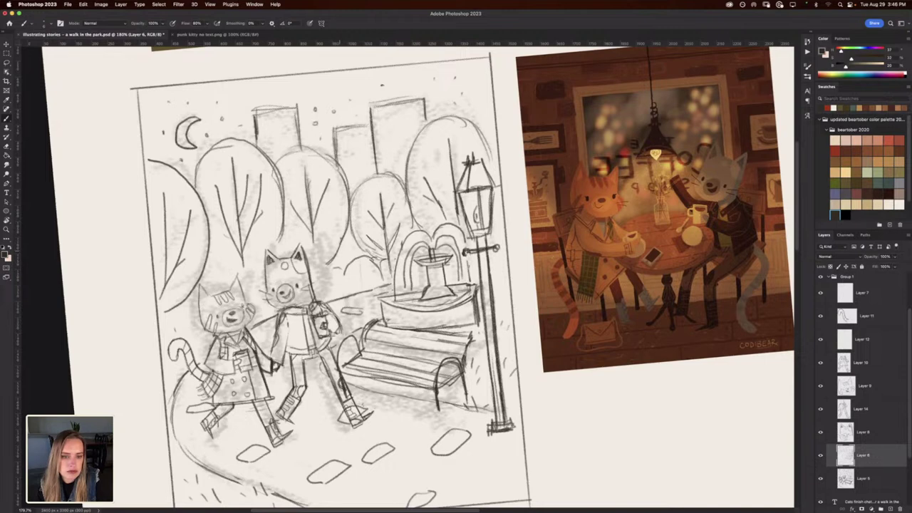
{"action": "left_click_drag", "start_coordinate": [334, 227], "coordinate": [332, 218]}
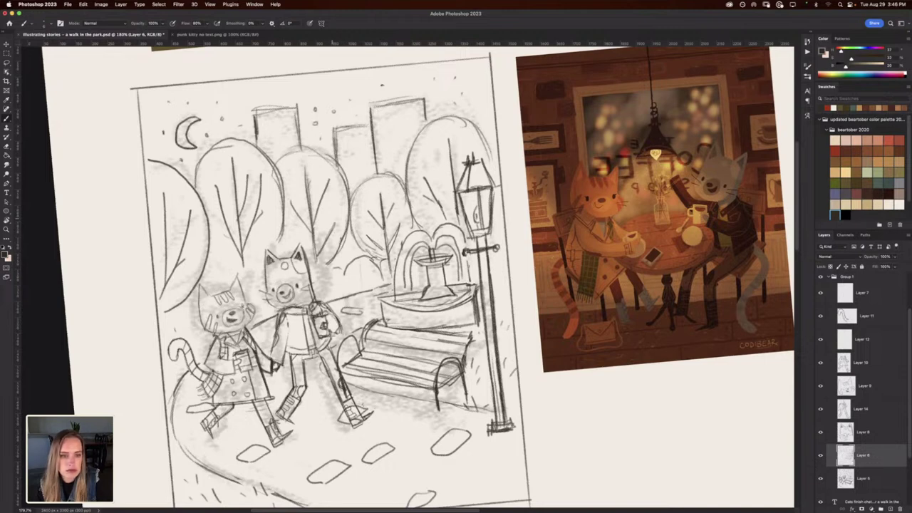
Return the canvas to upright and sketch low bushes and grass marks in the background behind the two cats.
{"action": "left_click_drag", "start_coordinate": [247, 282], "coordinate": [260, 277]}
{"action": "key", "text": "Escape"}
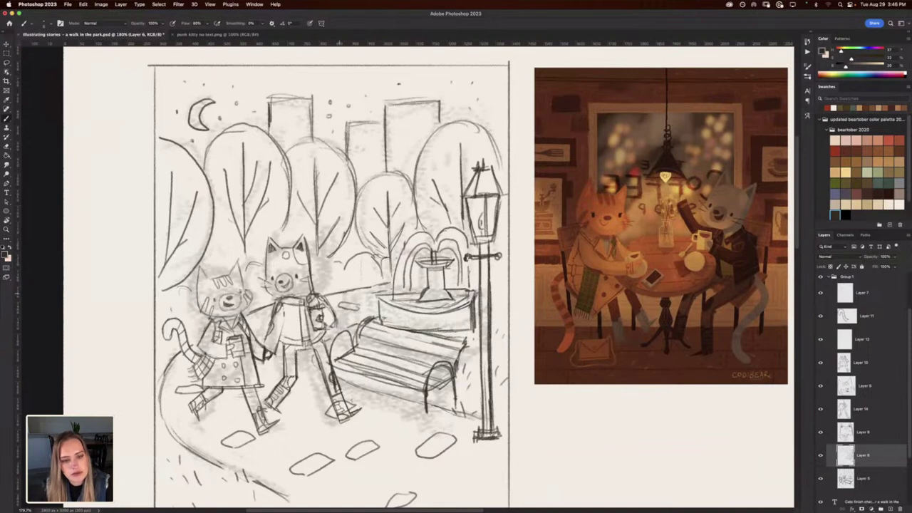
{"action": "left_click_drag", "start_coordinate": [323, 281], "coordinate": [342, 281]}
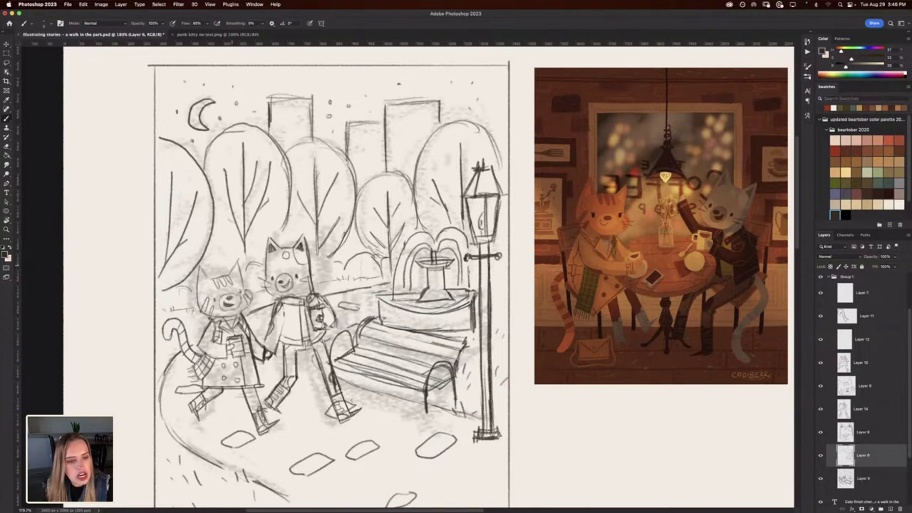
{"action": "left_click_drag", "start_coordinate": [231, 260], "coordinate": [206, 264]}
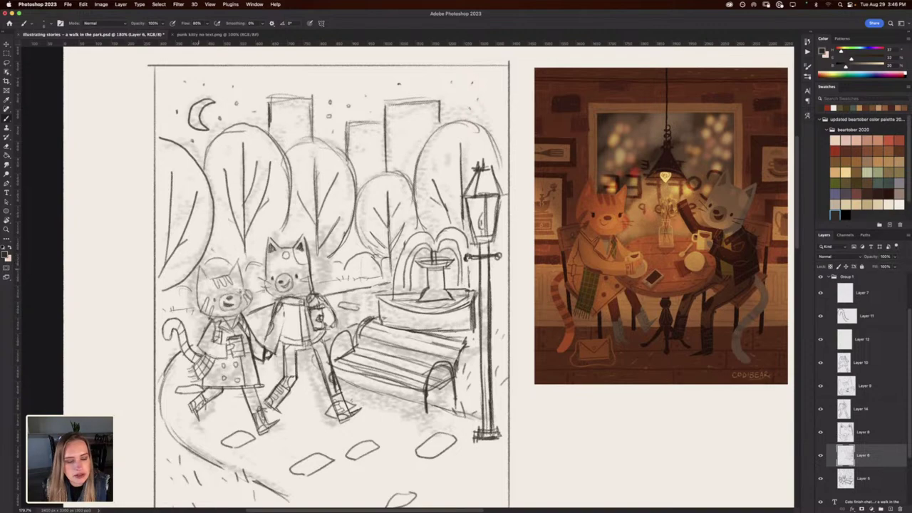
Erase stray lines around the fountain's basin above the bench.
{"action": "scroll", "coordinate": [407, 279], "scroll_direction": "down", "scroll_amount": 5}
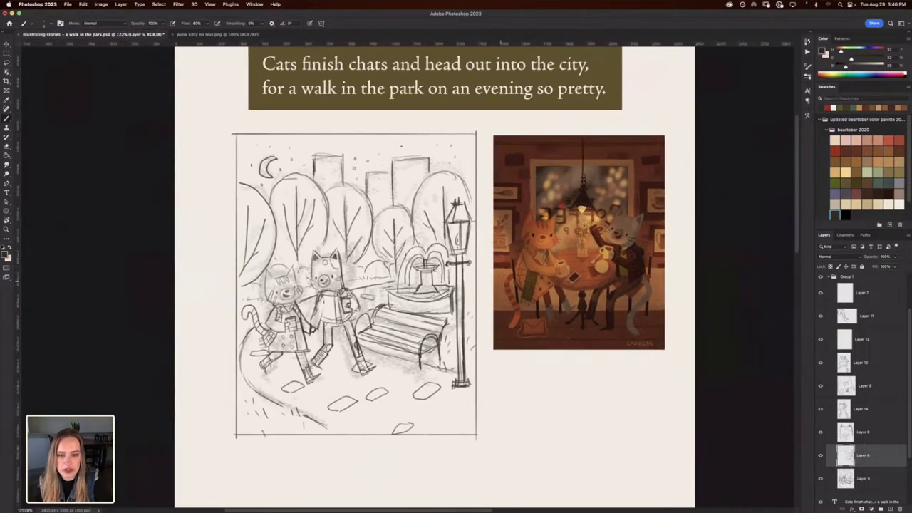
{"action": "scroll", "coordinate": [407, 279], "scroll_direction": "up", "scroll_amount": 3}
{"action": "scroll", "coordinate": [407, 279], "scroll_direction": "down", "scroll_amount": 1}
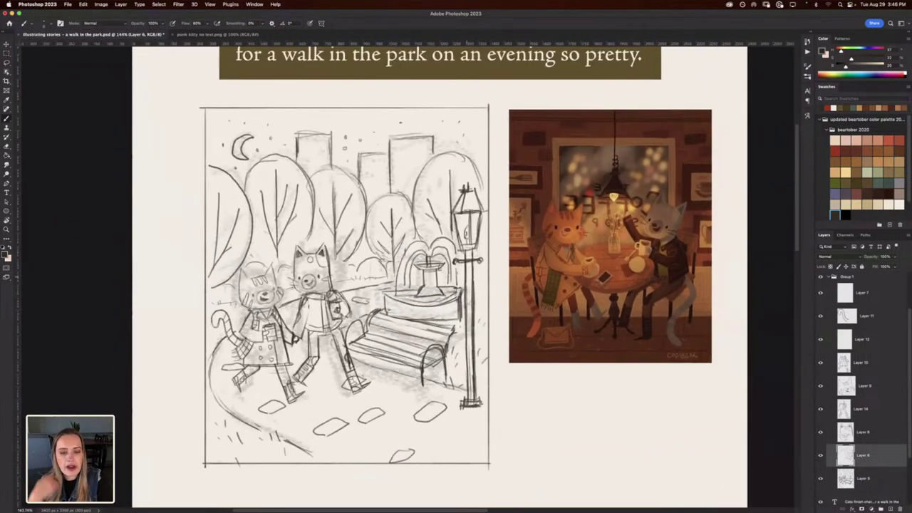
{"action": "scroll", "coordinate": [410, 276], "scroll_direction": "up", "scroll_amount": 2}
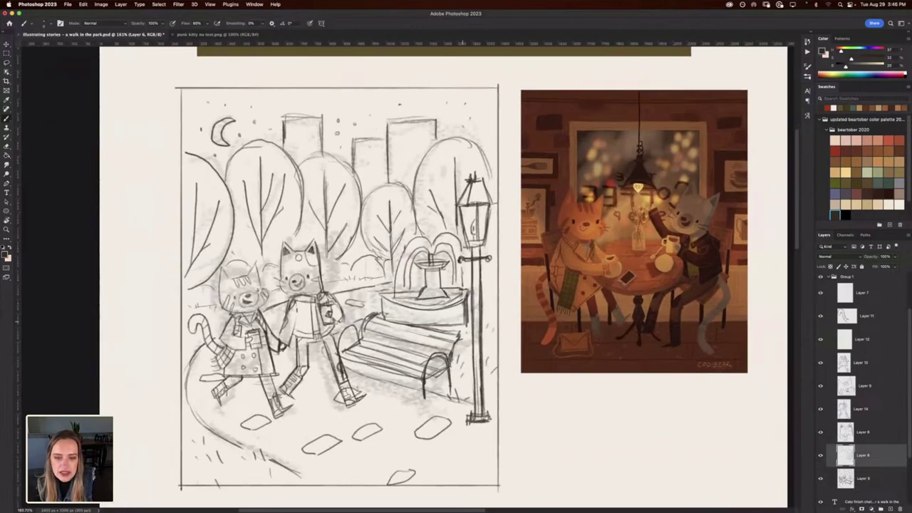
{"action": "key", "text": "e"}
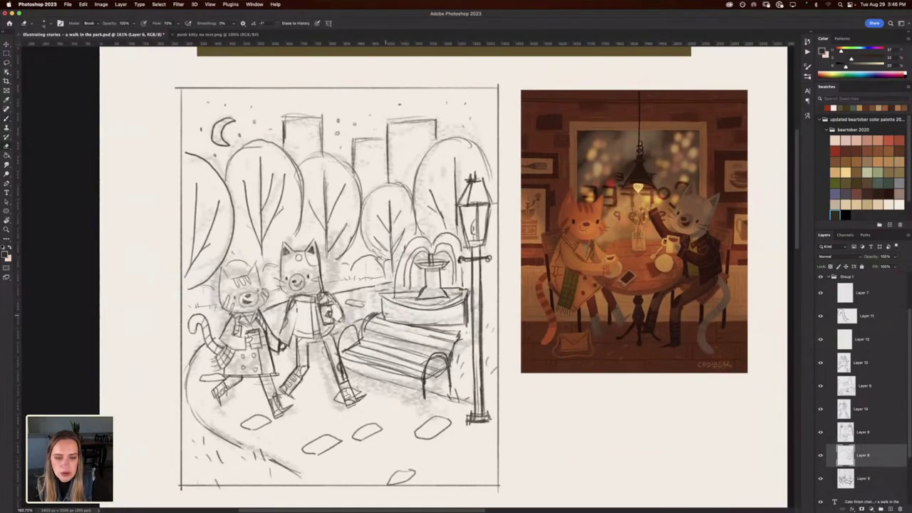
{"action": "mouse_move", "coordinate": [432, 323]}
{"action": "left_mouse_down"}
{"action": "mouse_move", "coordinate": [410, 329]}
{"action": "mouse_move", "coordinate": [385, 317]}
{"action": "mouse_move", "coordinate": [383, 299]}
{"action": "left_mouse_up"}
Rework the fountain basin's edges with the Brush and Eraser on a rotated canvas, returning the view to upright.
{"action": "key", "text": "b"}
{"action": "key", "text": "r"}
{"action": "mouse_move", "coordinate": [440, 345]}
{"action": "left_mouse_down"}
{"action": "mouse_move", "coordinate": [469, 318]}
{"action": "mouse_move", "coordinate": [481, 268]}
{"action": "left_mouse_up"}
{"action": "mouse_move", "coordinate": [417, 311]}
{"action": "left_mouse_down"}
{"action": "mouse_move", "coordinate": [460, 268]}
{"action": "mouse_move", "coordinate": [467, 242]}
{"action": "left_mouse_up"}
{"action": "left_click_drag", "start_coordinate": [453, 290], "coordinate": [469, 241]}
{"action": "key", "text": "r"}
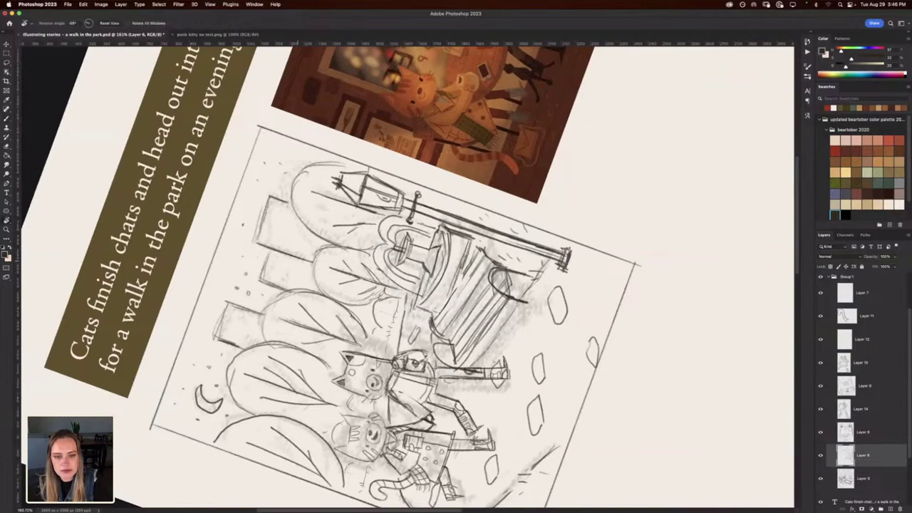
{"action": "mouse_move", "coordinate": [282, 266]}
{"action": "left_mouse_down"}
{"action": "mouse_move", "coordinate": [308, 191]}
{"action": "mouse_move", "coordinate": [405, 147]}
{"action": "left_mouse_up"}
{"action": "key", "text": "e"}
{"action": "mouse_move", "coordinate": [451, 336]}
{"action": "left_mouse_down"}
{"action": "mouse_move", "coordinate": [453, 317]}
{"action": "mouse_move", "coordinate": [456, 335]}
{"action": "left_mouse_up"}
{"action": "key", "text": "b"}
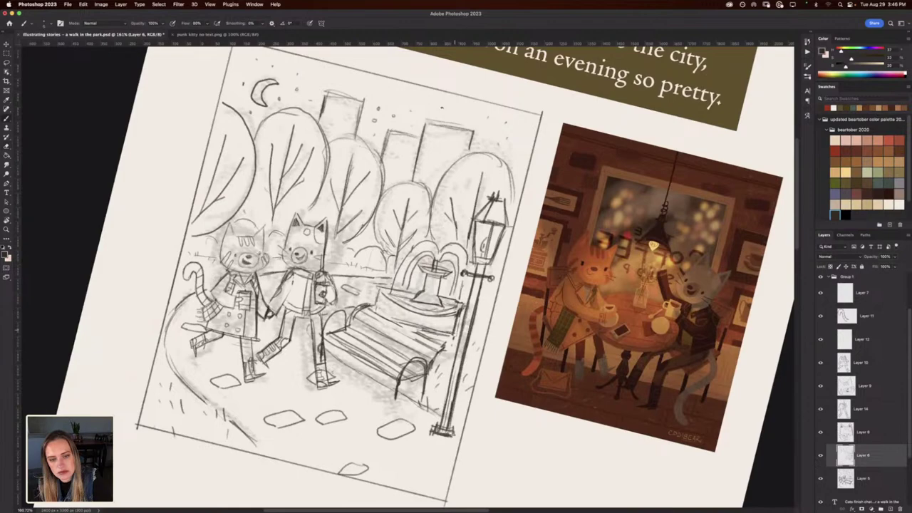
{"action": "key", "text": "r"}
{"action": "left_click_drag", "start_coordinate": [227, 225], "coordinate": [204, 268]}
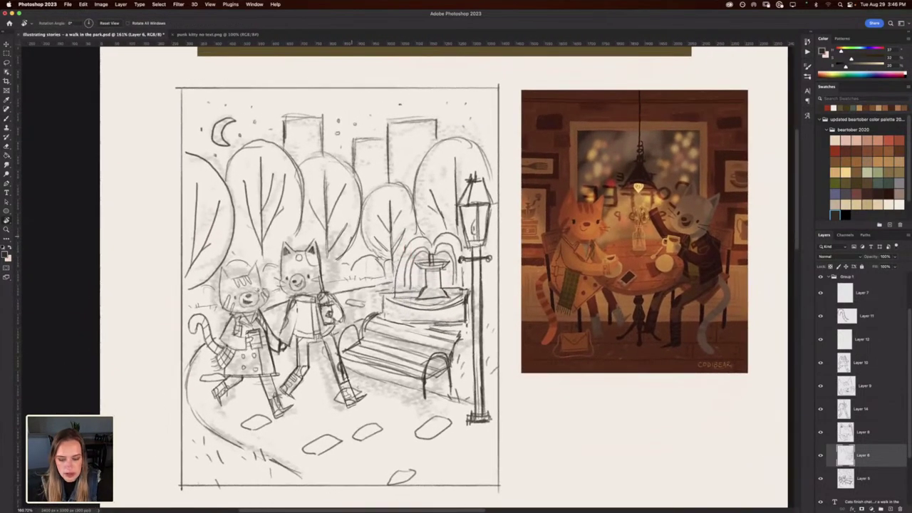
Lasso the fountain's pedestal and water jets, narrow them horizontally above the basin, deselect, and touch up the jet nearest the lamp post.
{"action": "key", "text": "l"}
{"action": "left_click_drag", "start_coordinate": [413, 300], "coordinate": [442, 302]}
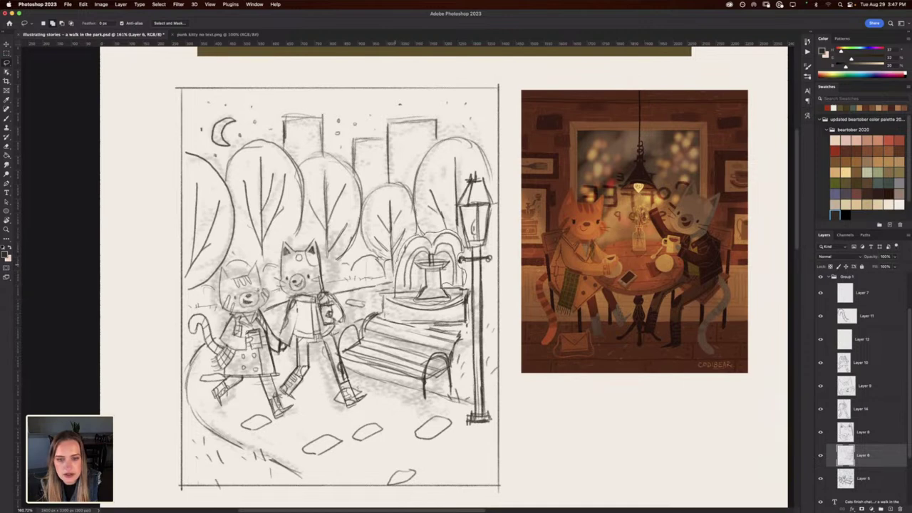
{"action": "left_click_drag", "start_coordinate": [410, 300], "coordinate": [412, 301]}
{"action": "key", "text": "super+t"}
{"action": "key", "text": "Left"}
{"action": "key", "text": "Left"}
{"action": "key", "text": "Left"}
{"action": "key", "text": "Left"}
{"action": "key", "text": "Left"}
{"action": "key", "text": "Left"}
{"action": "key", "text": "Left"}
{"action": "key", "text": "Left"}
{"action": "key", "text": "Left"}
{"action": "key", "text": "Left"}
{"action": "key", "text": "Left"}
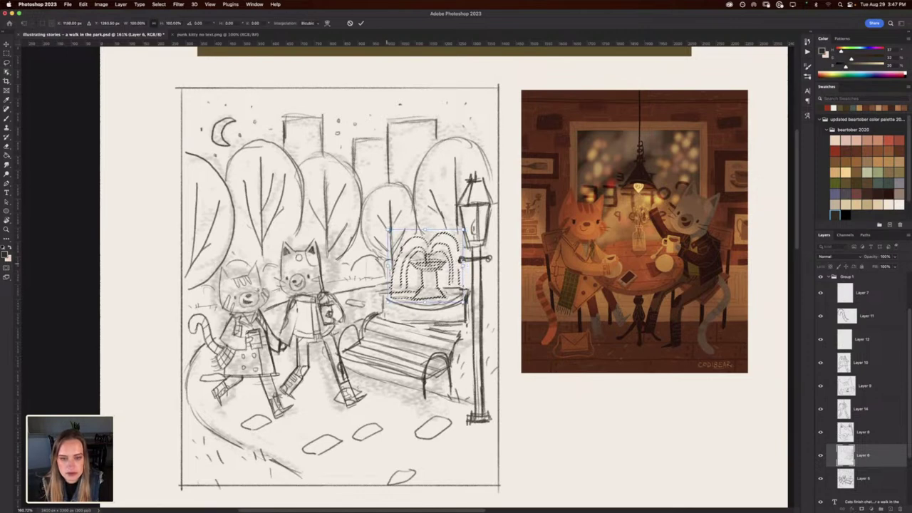
{"action": "left_click_drag", "start_coordinate": [386, 265], "coordinate": [391, 266]}
{"action": "key", "text": "Left"}
{"action": "key", "text": "Left"}
{"action": "key", "text": "Left"}
{"action": "key", "text": "Left"}
{"action": "key", "text": "Left"}
{"action": "key", "text": "Left"}
{"action": "key", "text": "Left"}
{"action": "key", "text": "Left"}
{"action": "key", "text": "Left"}
{"action": "key", "text": "Left"}
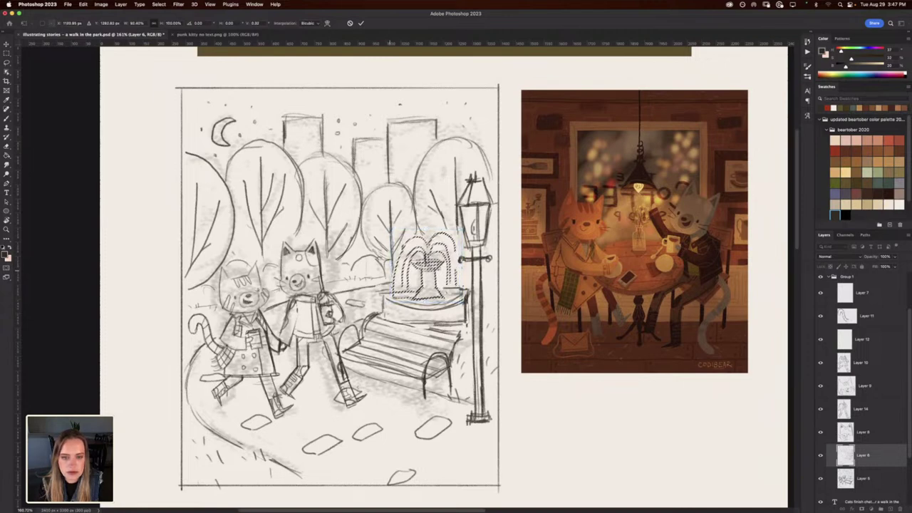
{"action": "key", "text": "Return"}
{"action": "left_click", "coordinate": [159, 4]}
{"action": "left_click", "coordinate": [158, 20]}
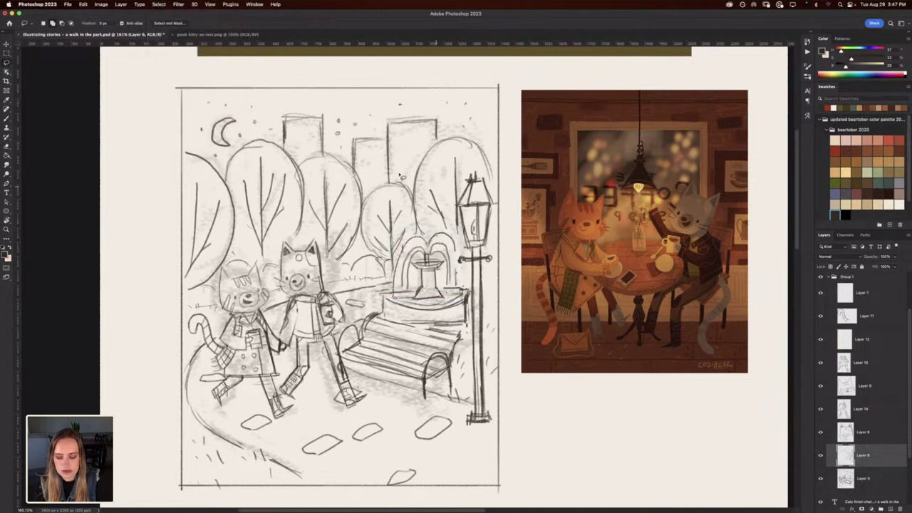
{"action": "key", "text": "b"}
{"action": "left_click_drag", "start_coordinate": [454, 251], "coordinate": [457, 287]}
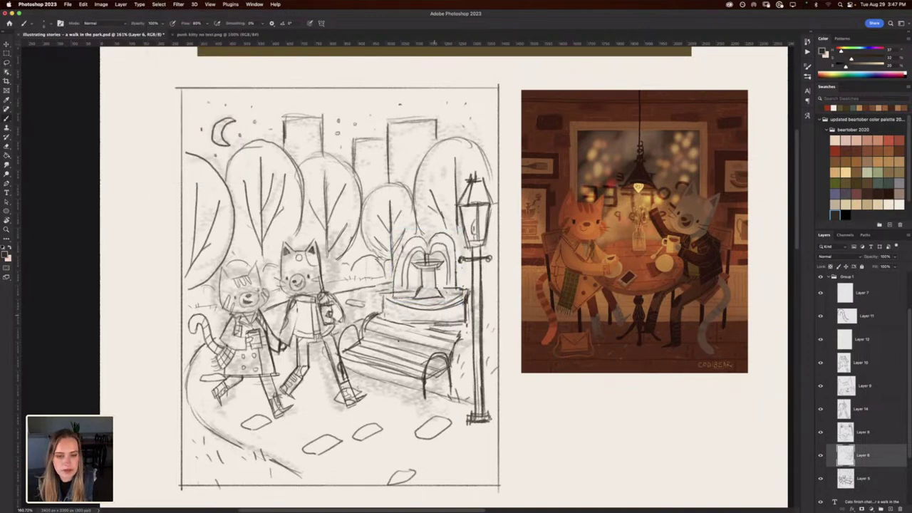
Hide the rough shading on Layer 5 to check the clean line sketch, keeping Layer 6 active.
{"action": "left_click", "coordinate": [821, 478]}
{"action": "key", "text": "super+minus"}
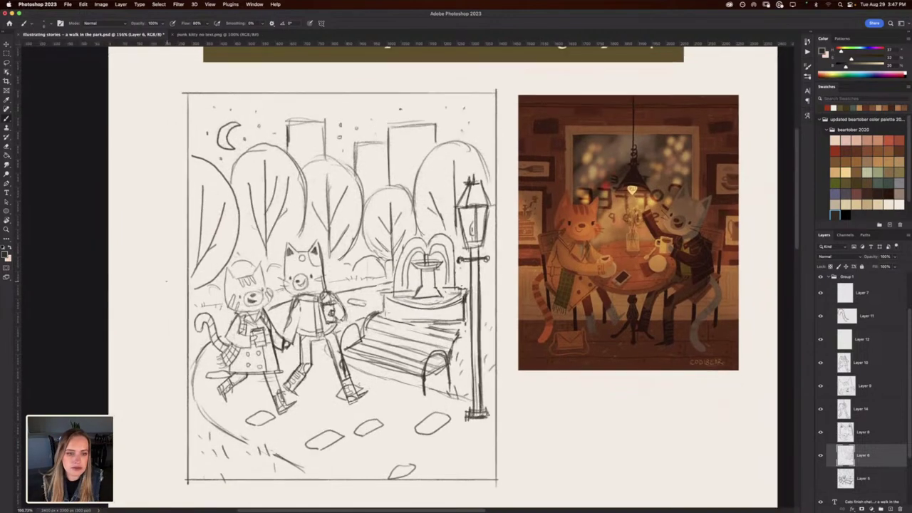
{"action": "scroll", "coordinate": [407, 277], "scroll_direction": "up", "scroll_amount": 2}
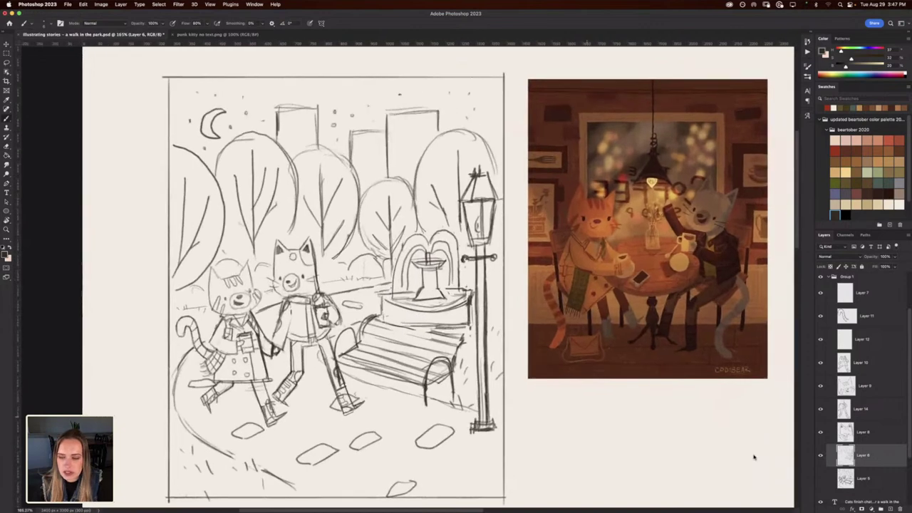
{"action": "left_click", "coordinate": [844, 481]}
{"action": "left_click", "coordinate": [847, 457]}
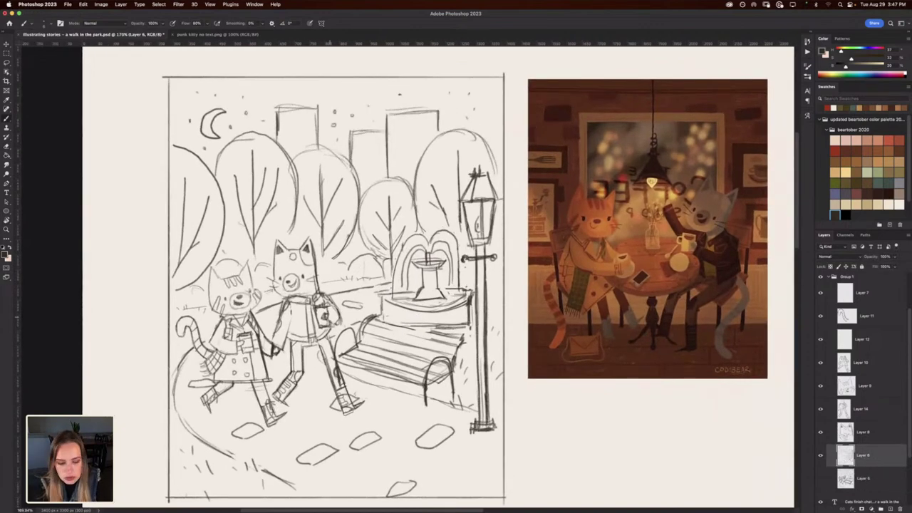
Add a new empty layer beneath the sketch layers, above the story text layer.
{"action": "key", "text": "e"}
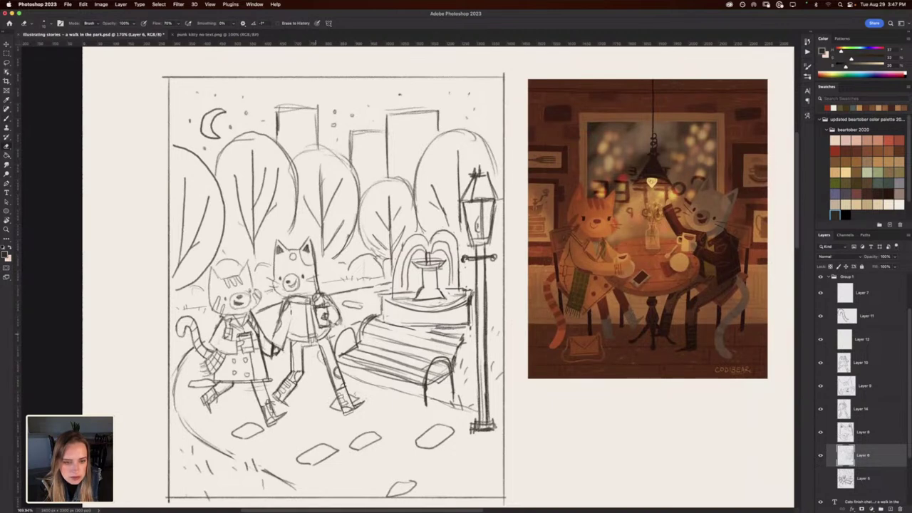
{"action": "scroll", "coordinate": [279, 327], "scroll_direction": "down", "scroll_amount": 6}
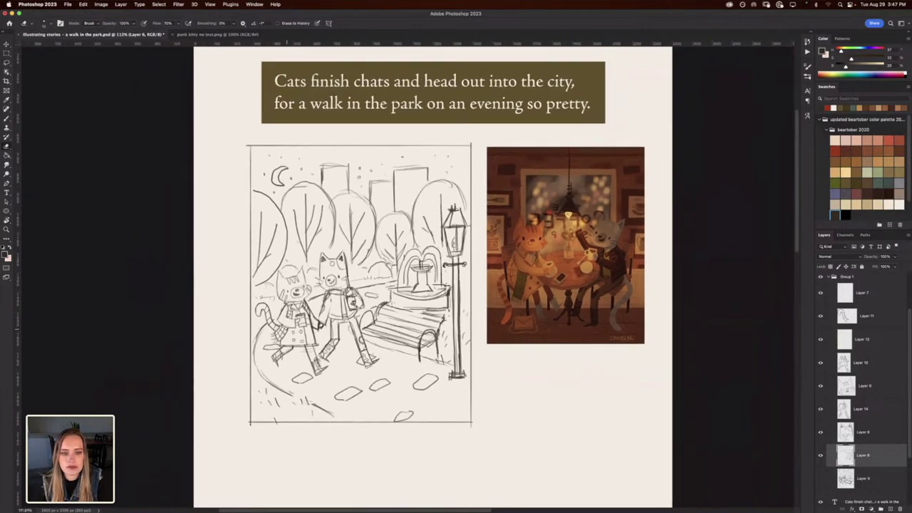
{"action": "key", "text": "super+plus"}
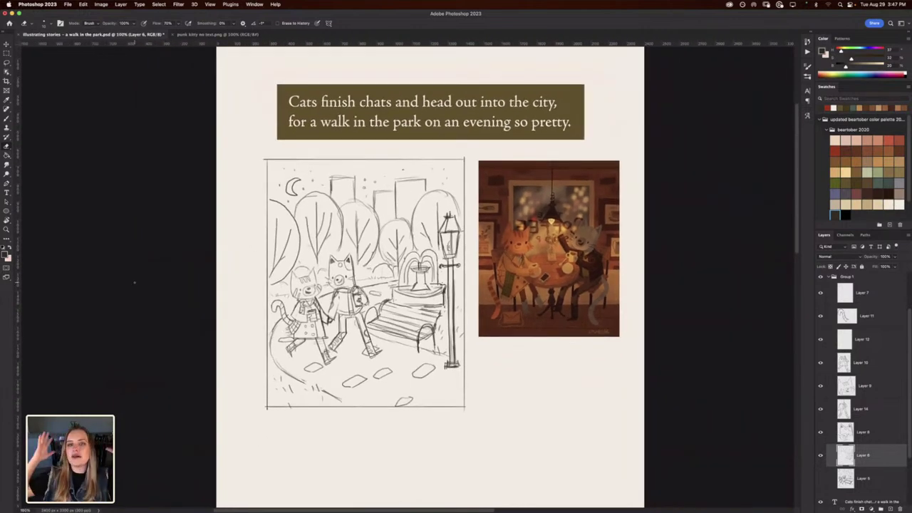
{"action": "scroll", "coordinate": [408, 274], "scroll_direction": "up", "scroll_amount": 2}
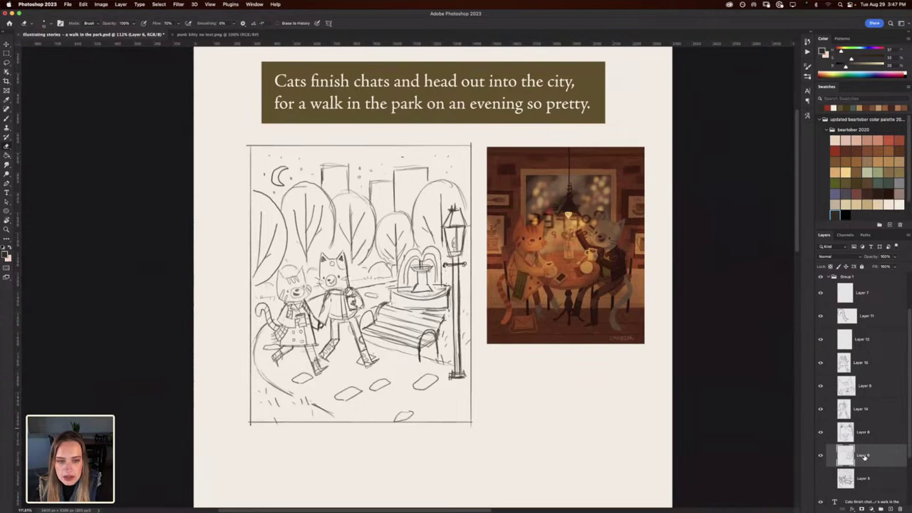
{"action": "scroll", "coordinate": [865, 457], "scroll_direction": "up", "scroll_amount": 2}
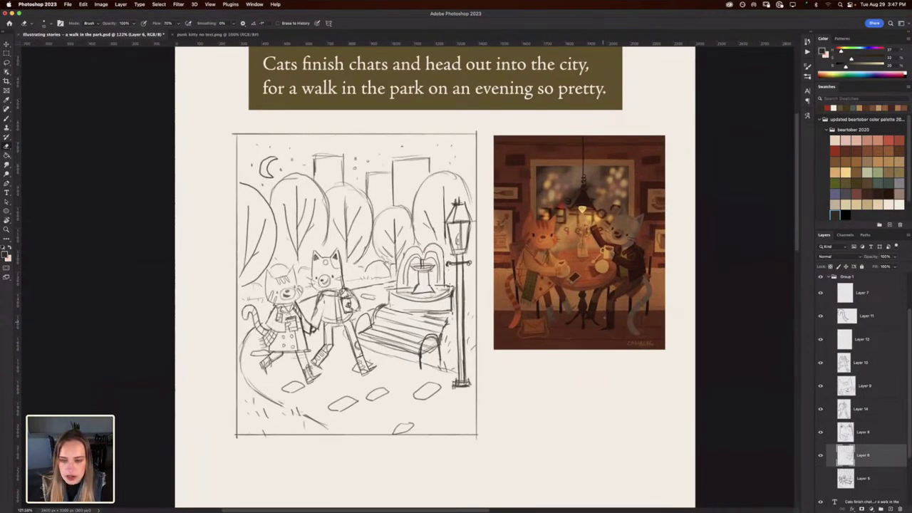
{"action": "key", "text": "b"}
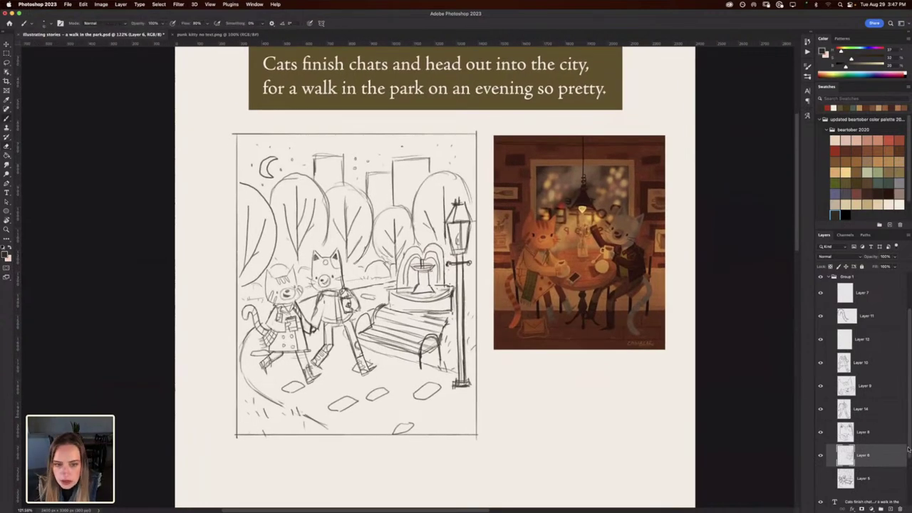
{"action": "scroll", "coordinate": [884, 460], "scroll_direction": "down", "scroll_amount": 1}
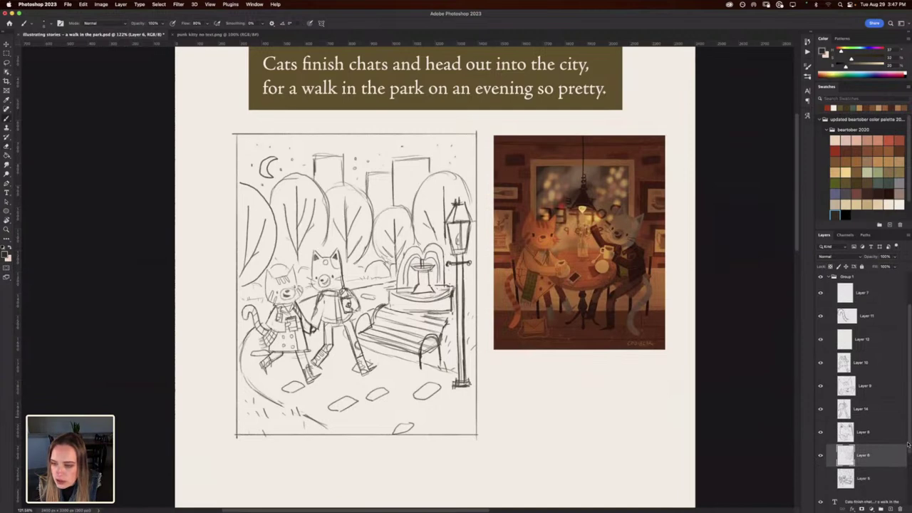
{"action": "left_click", "coordinate": [875, 477]}
{"action": "left_click", "coordinate": [890, 507]}
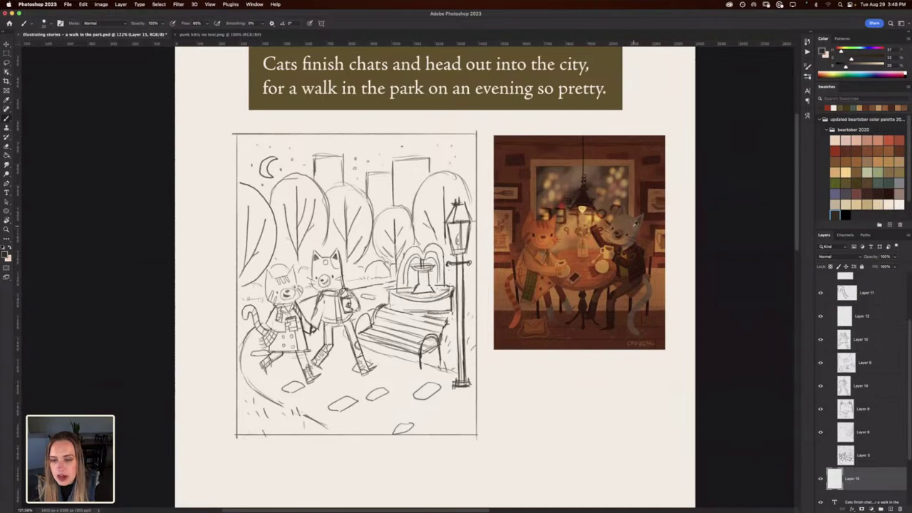
Sample a dark brown from the reference painting and switch to the Hard Round brush at a larger size.
{"action": "left_click", "coordinate": [636, 235], "text": "alt"}
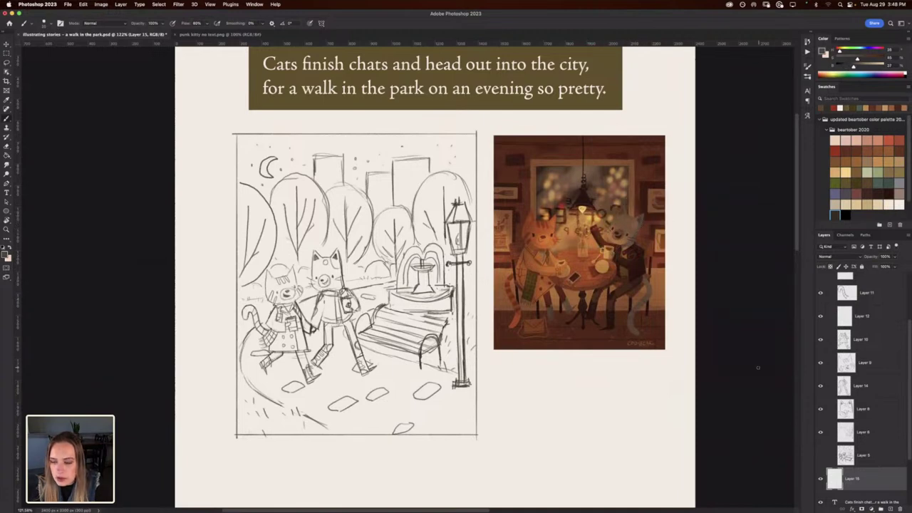
{"action": "right_click", "coordinate": [477, 241]}
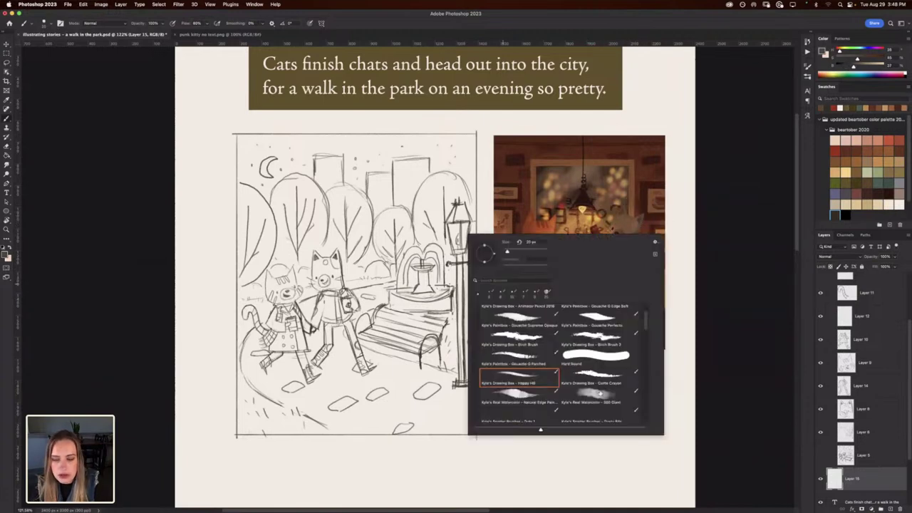
{"action": "left_click", "coordinate": [598, 356]}
{"action": "key", "text": "Return"}
{"action": "scroll", "coordinate": [356, 285], "scroll_direction": "up", "scroll_amount": 3}
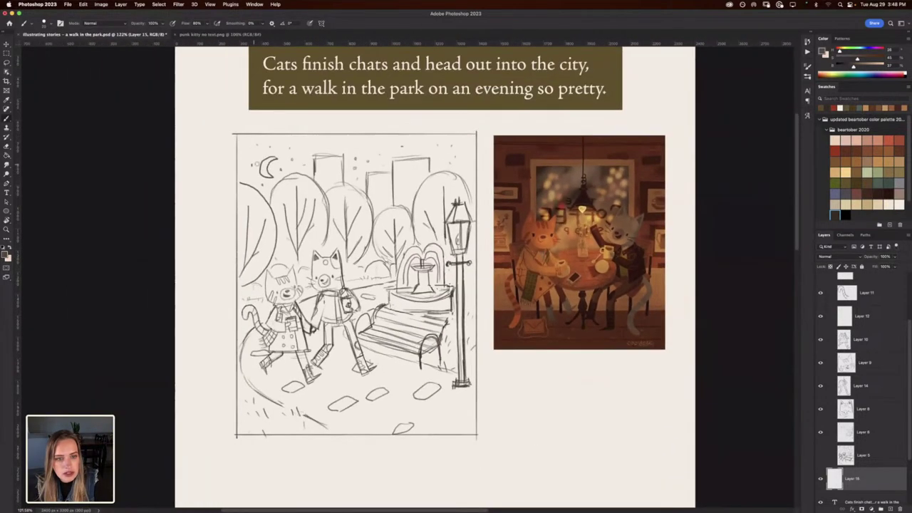
{"action": "key", "text": "bracketright"}
{"action": "key", "text": "bracketright"}
{"action": "key", "text": "bracketright"}
{"action": "key", "text": "bracketright"}
{"action": "key", "text": "bracketright"}
{"action": "key", "text": "bracketright"}
{"action": "mouse_move", "coordinate": [261, 165]}
{"action": "left_mouse_down"}
{"action": "mouse_move", "coordinate": [262, 193]}
{"action": "mouse_move", "coordinate": [242, 150]}
{"action": "mouse_move", "coordinate": [258, 142]}
{"action": "mouse_move", "coordinate": [241, 141]}
{"action": "mouse_move", "coordinate": [265, 142]}
{"action": "mouse_move", "coordinate": [265, 170]}
{"action": "mouse_move", "coordinate": [293, 162]}
{"action": "mouse_move", "coordinate": [356, 182]}
{"action": "mouse_move", "coordinate": [356, 168]}
{"action": "mouse_move", "coordinate": [331, 154]}
{"action": "mouse_move", "coordinate": [355, 152]}
{"action": "mouse_move", "coordinate": [337, 164]}
{"action": "mouse_move", "coordinate": [286, 143]}
{"action": "mouse_move", "coordinate": [374, 143]}
{"action": "left_mouse_up"}
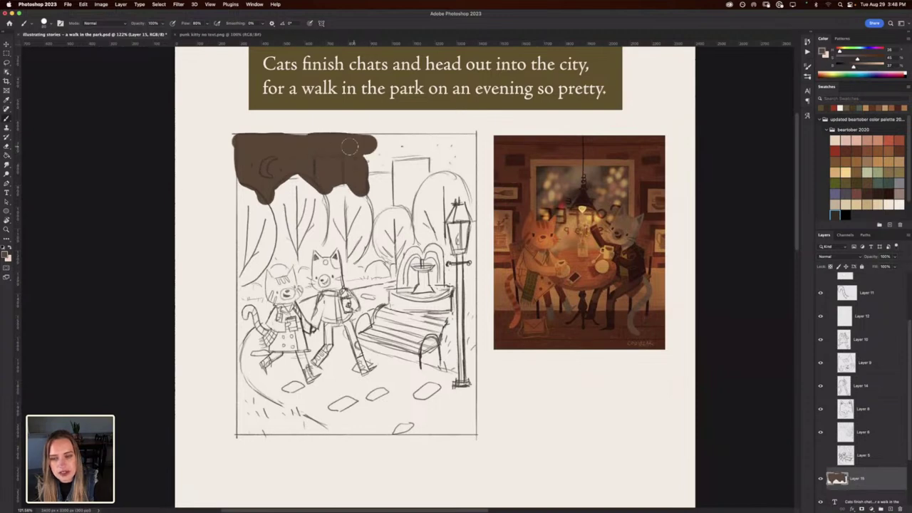
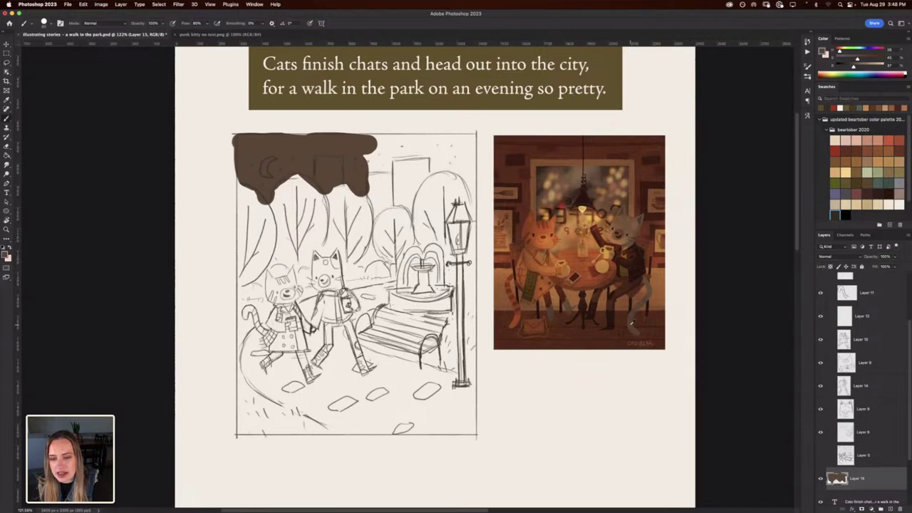
{"action": "mouse_move", "coordinate": [364, 158]}
{"action": "left_mouse_down"}
{"action": "mouse_move", "coordinate": [388, 168]}
{"action": "mouse_move", "coordinate": [382, 143]}
{"action": "mouse_move", "coordinate": [414, 146]}
{"action": "mouse_move", "coordinate": [401, 150]}
{"action": "left_mouse_up"}
{"action": "key", "text": "super+z"}
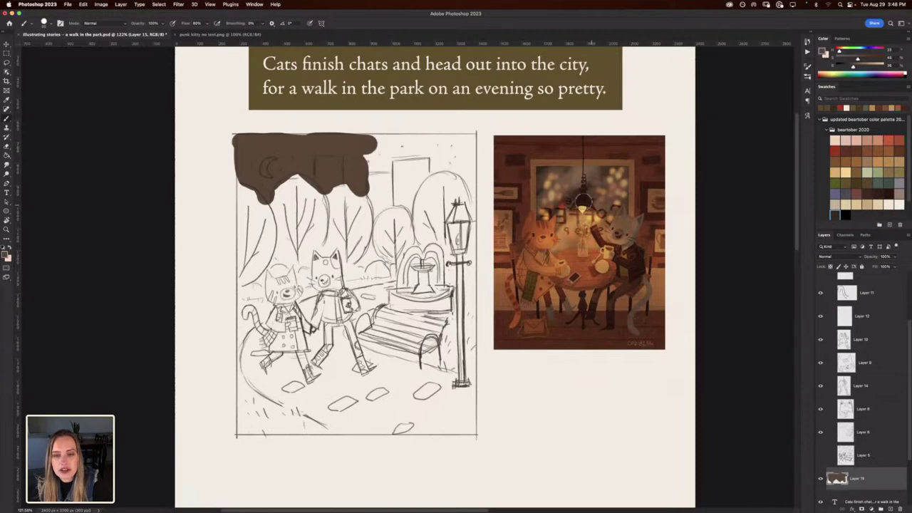
{"action": "key", "text": "super+z"}
{"action": "key", "text": "super+z"}
{"action": "key", "text": "super+z"}
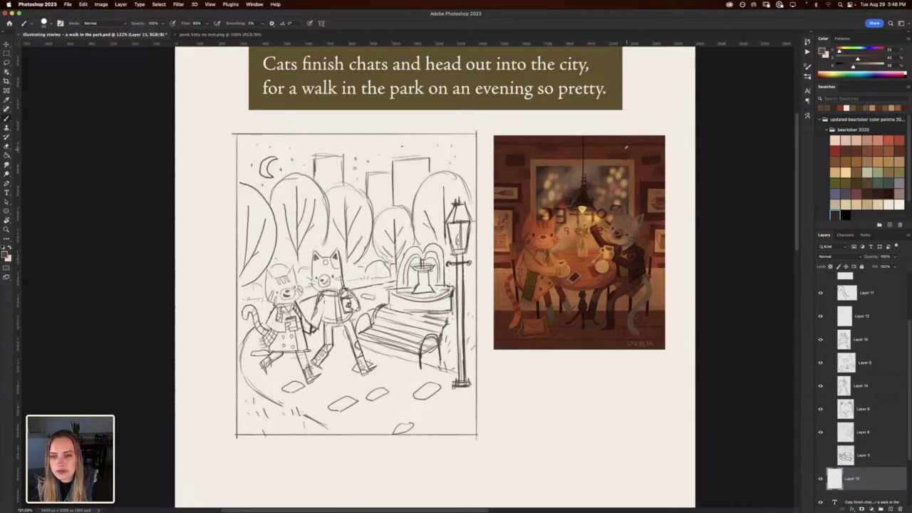
Sample a reddish brown from the reference painting's floor and cover the whole sketch frame with it using a large brush.
{"action": "left_click", "coordinate": [612, 333], "text": "alt"}
{"action": "mouse_move", "coordinate": [413, 400]}
{"action": "left_mouse_down"}
{"action": "mouse_move", "coordinate": [455, 403]}
{"action": "mouse_move", "coordinate": [401, 425]}
{"action": "mouse_move", "coordinate": [461, 428]}
{"action": "mouse_move", "coordinate": [469, 388]}
{"action": "mouse_move", "coordinate": [467, 420]}
{"action": "mouse_move", "coordinate": [473, 300]}
{"action": "mouse_move", "coordinate": [471, 337]}
{"action": "mouse_move", "coordinate": [445, 141]}
{"action": "left_mouse_up"}
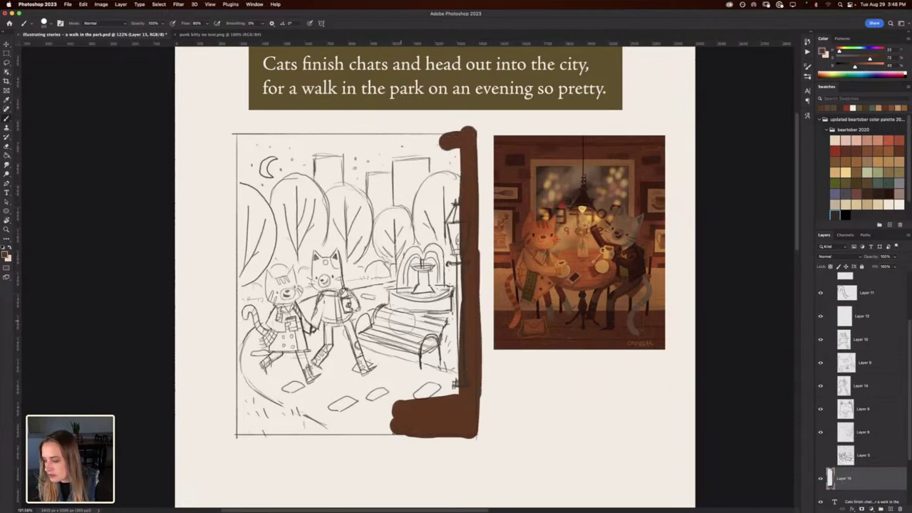
{"action": "key", "text": "bracketright"}
{"action": "key", "text": "bracketright"}
{"action": "key", "text": "bracketright"}
{"action": "key", "text": "bracketright"}
{"action": "key", "text": "bracketright"}
{"action": "key", "text": "bracketright"}
{"action": "mouse_move", "coordinate": [372, 345]}
{"action": "left_mouse_down"}
{"action": "mouse_move", "coordinate": [378, 269]}
{"action": "mouse_move", "coordinate": [410, 272]}
{"action": "mouse_move", "coordinate": [427, 236]}
{"action": "mouse_move", "coordinate": [424, 180]}
{"action": "mouse_move", "coordinate": [271, 177]}
{"action": "mouse_move", "coordinate": [282, 279]}
{"action": "mouse_move", "coordinate": [271, 387]}
{"action": "mouse_move", "coordinate": [260, 404]}
{"action": "mouse_move", "coordinate": [364, 410]}
{"action": "left_mouse_up"}
{"action": "mouse_move", "coordinate": [251, 150]}
{"action": "left_mouse_down"}
{"action": "mouse_move", "coordinate": [236, 174]}
{"action": "mouse_move", "coordinate": [240, 415]}
{"action": "mouse_move", "coordinate": [248, 433]}
{"action": "mouse_move", "coordinate": [439, 430]}
{"action": "mouse_move", "coordinate": [427, 428]}
{"action": "mouse_move", "coordinate": [468, 424]}
{"action": "mouse_move", "coordinate": [475, 228]}
{"action": "mouse_move", "coordinate": [442, 128]}
{"action": "left_mouse_up"}
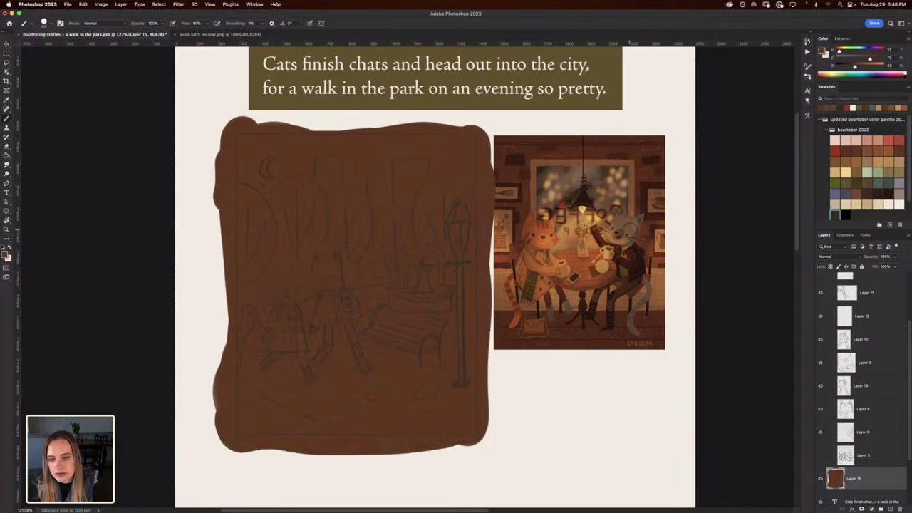
Paint the sky grey-brown around the skyline and treetops and the crescent moon yellow, sampling both colours from the reference painting.
{"action": "left_click", "coordinate": [632, 244], "text": "alt"}
{"action": "mouse_move", "coordinate": [259, 173]}
{"action": "left_mouse_down"}
{"action": "mouse_move", "coordinate": [241, 138]}
{"action": "mouse_move", "coordinate": [276, 173]}
{"action": "mouse_move", "coordinate": [287, 163]}
{"action": "mouse_move", "coordinate": [307, 175]}
{"action": "mouse_move", "coordinate": [310, 150]}
{"action": "mouse_move", "coordinate": [312, 172]}
{"action": "mouse_move", "coordinate": [312, 146]}
{"action": "mouse_move", "coordinate": [270, 140]}
{"action": "mouse_move", "coordinate": [292, 137]}
{"action": "mouse_move", "coordinate": [272, 136]}
{"action": "mouse_move", "coordinate": [275, 160]}
{"action": "mouse_move", "coordinate": [282, 120]}
{"action": "mouse_move", "coordinate": [265, 145]}
{"action": "mouse_move", "coordinate": [306, 164]}
{"action": "mouse_move", "coordinate": [299, 153]}
{"action": "mouse_move", "coordinate": [329, 151]}
{"action": "mouse_move", "coordinate": [314, 148]}
{"action": "mouse_move", "coordinate": [328, 137]}
{"action": "mouse_move", "coordinate": [365, 139]}
{"action": "mouse_move", "coordinate": [365, 191]}
{"action": "mouse_move", "coordinate": [348, 150]}
{"action": "mouse_move", "coordinate": [350, 171]}
{"action": "mouse_move", "coordinate": [378, 168]}
{"action": "mouse_move", "coordinate": [387, 138]}
{"action": "mouse_move", "coordinate": [368, 150]}
{"action": "mouse_move", "coordinate": [358, 138]}
{"action": "mouse_move", "coordinate": [439, 151]}
{"action": "mouse_move", "coordinate": [432, 166]}
{"action": "mouse_move", "coordinate": [469, 178]}
{"action": "mouse_move", "coordinate": [473, 204]}
{"action": "mouse_move", "coordinate": [473, 136]}
{"action": "mouse_move", "coordinate": [421, 138]}
{"action": "mouse_move", "coordinate": [447, 137]}
{"action": "mouse_move", "coordinate": [468, 171]}
{"action": "left_mouse_up"}
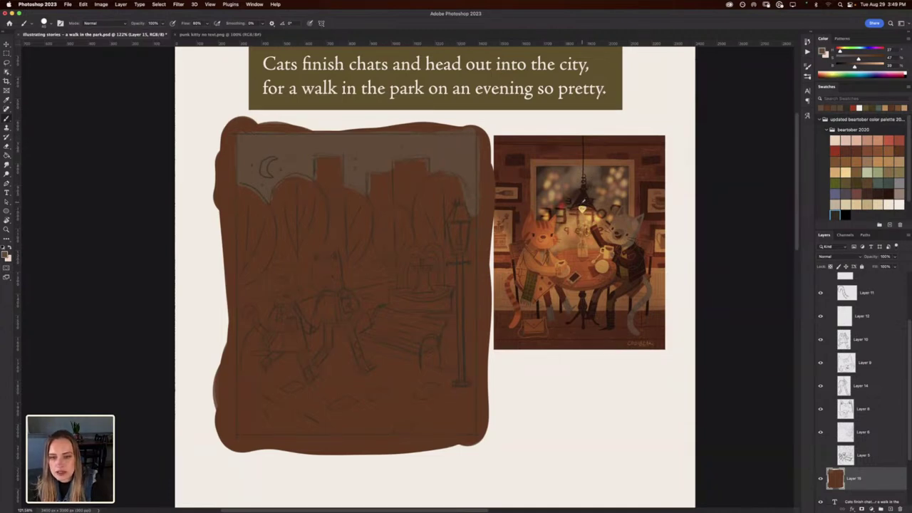
{"action": "left_click", "coordinate": [549, 182], "text": "alt"}
{"action": "left_click_drag", "start_coordinate": [267, 169], "coordinate": [272, 158]}
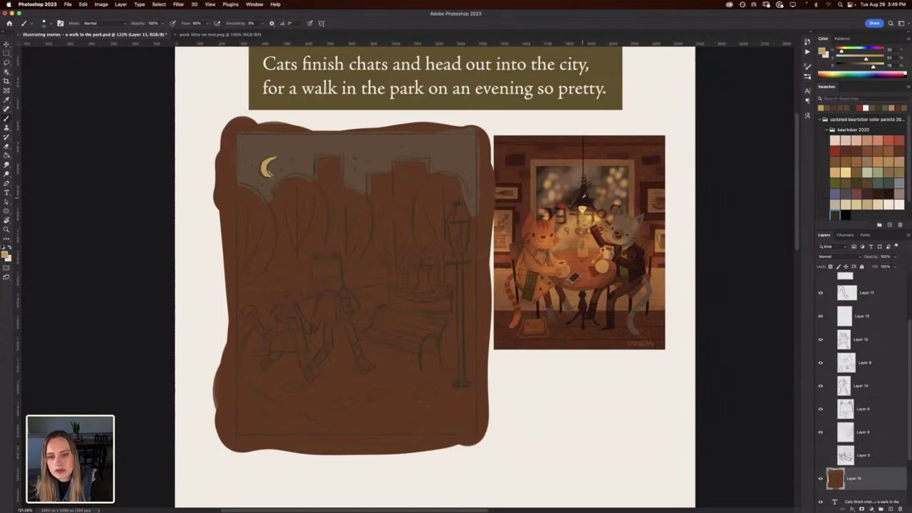
Sample the near-black brown of the reference painting's hanging lamp and block in the three background buildings.
{"action": "left_click", "coordinate": [584, 196], "text": "alt"}
{"action": "mouse_move", "coordinate": [403, 197]}
{"action": "left_mouse_down"}
{"action": "mouse_move", "coordinate": [409, 213]}
{"action": "mouse_move", "coordinate": [393, 161]}
{"action": "mouse_move", "coordinate": [420, 158]}
{"action": "mouse_move", "coordinate": [429, 166]}
{"action": "mouse_move", "coordinate": [410, 203]}
{"action": "mouse_move", "coordinate": [417, 178]}
{"action": "mouse_move", "coordinate": [369, 177]}
{"action": "mouse_move", "coordinate": [379, 218]}
{"action": "mouse_move", "coordinate": [389, 199]}
{"action": "mouse_move", "coordinate": [369, 184]}
{"action": "mouse_move", "coordinate": [341, 187]}
{"action": "mouse_move", "coordinate": [340, 156]}
{"action": "mouse_move", "coordinate": [314, 155]}
{"action": "mouse_move", "coordinate": [319, 189]}
{"action": "mouse_move", "coordinate": [335, 167]}
{"action": "left_mouse_up"}
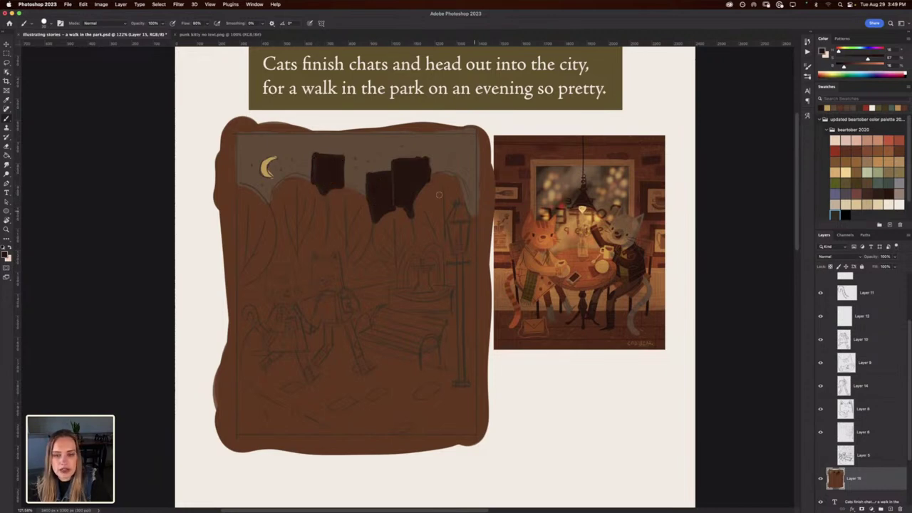
Look over the reference painting, then check the adobe live folder and the recent files for its original document.
{"action": "scroll", "coordinate": [551, 231], "scroll_direction": "up", "scroll_amount": 6}
{"action": "left_click_drag", "start_coordinate": [598, 268], "coordinate": [365, 335]}
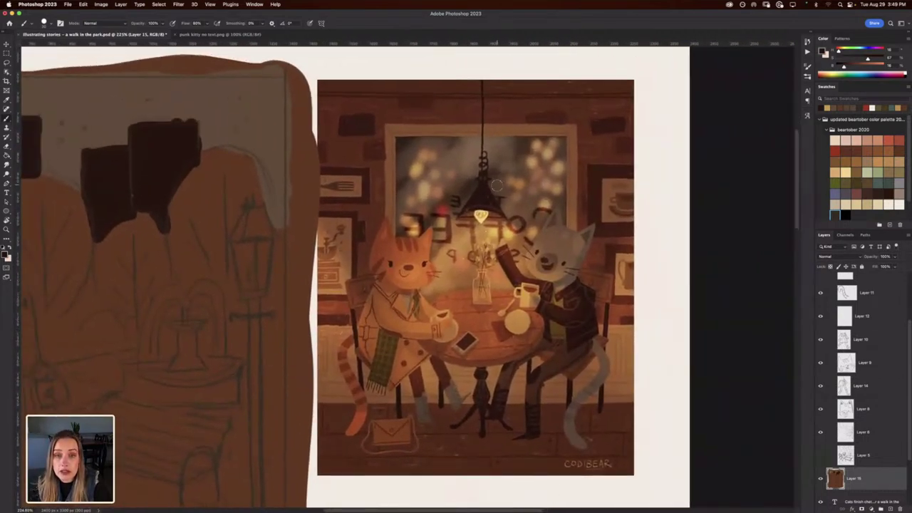
{"action": "left_click", "coordinate": [68, 5]}
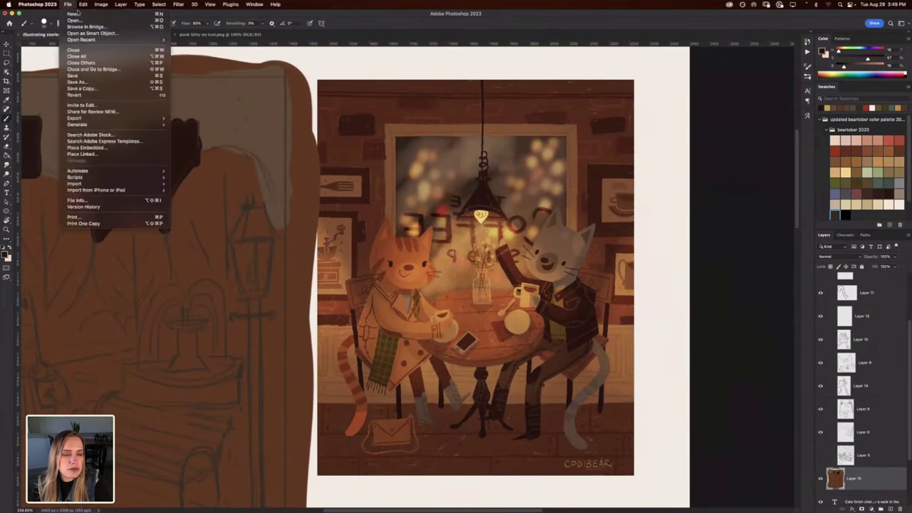
{"action": "left_click", "coordinate": [321, 58]}
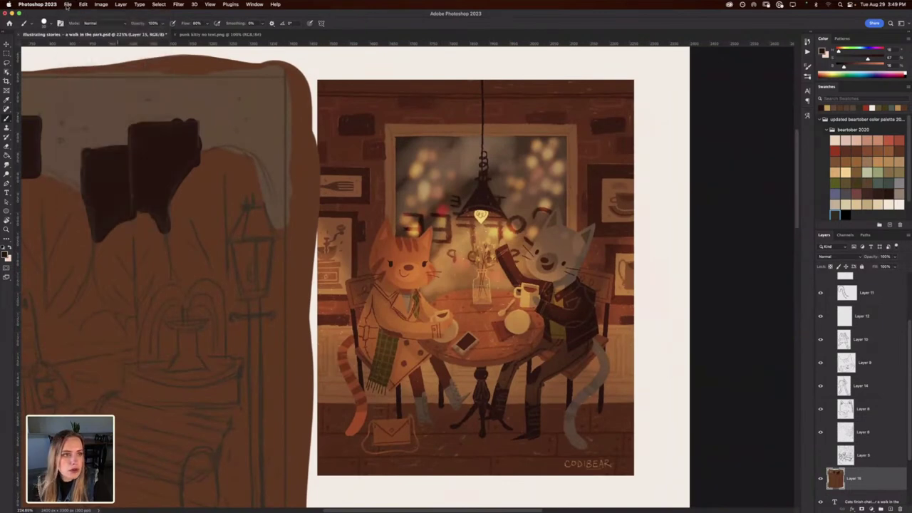
{"action": "left_click", "coordinate": [68, 5]}
{"action": "left_click", "coordinate": [79, 27]}
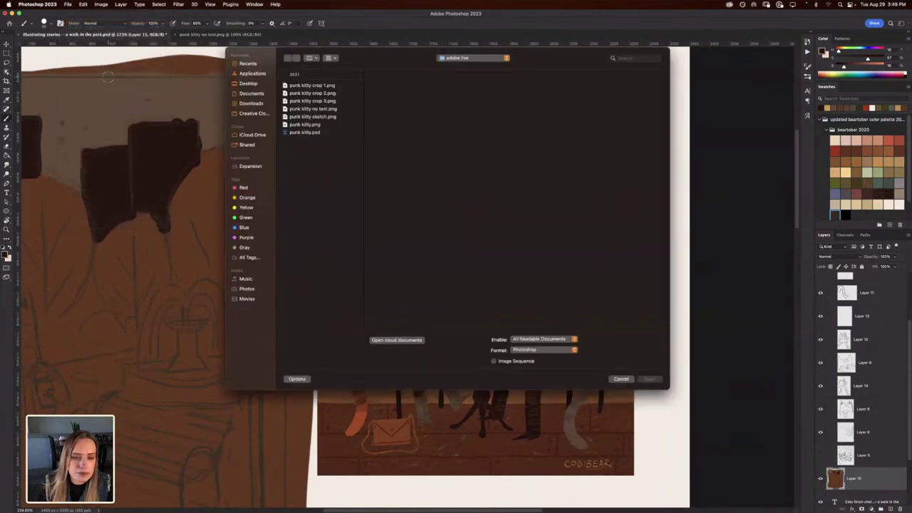
{"action": "left_click", "coordinate": [622, 380]}
{"action": "left_click", "coordinate": [9, 24]}
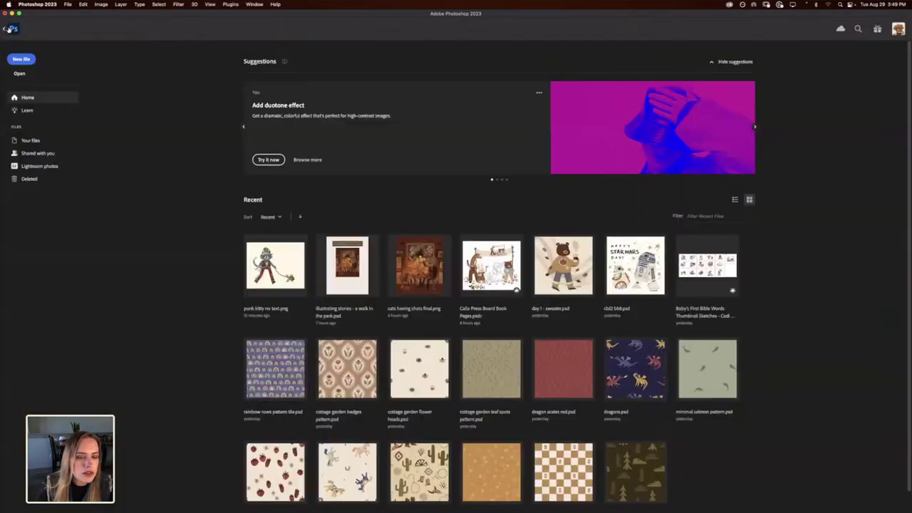
{"action": "scroll", "coordinate": [194, 274], "scroll_direction": "down", "scroll_amount": 1}
{"action": "scroll", "coordinate": [193, 274], "scroll_direction": "up", "scroll_amount": 1}
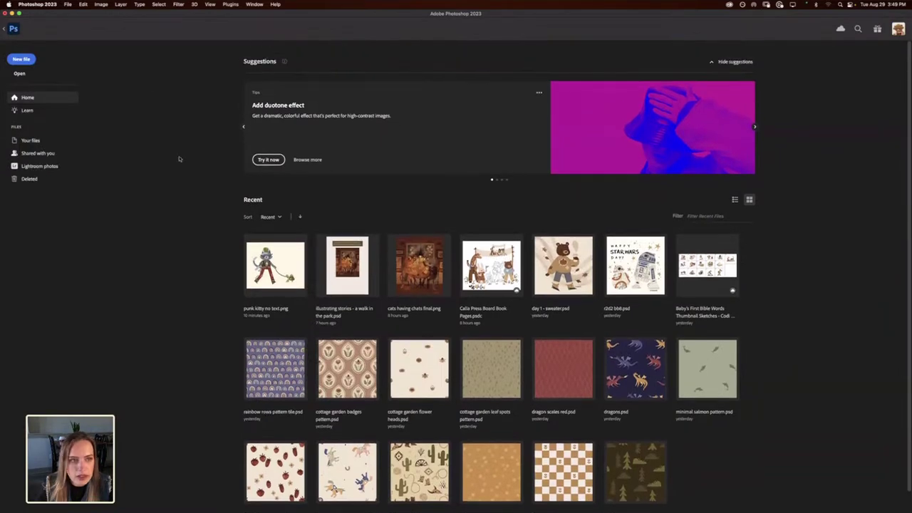
Search the whole Mac for "cats having chats" from the file-opening dialog.
{"action": "left_click", "coordinate": [69, 4]}
{"action": "left_click", "coordinate": [74, 22]}
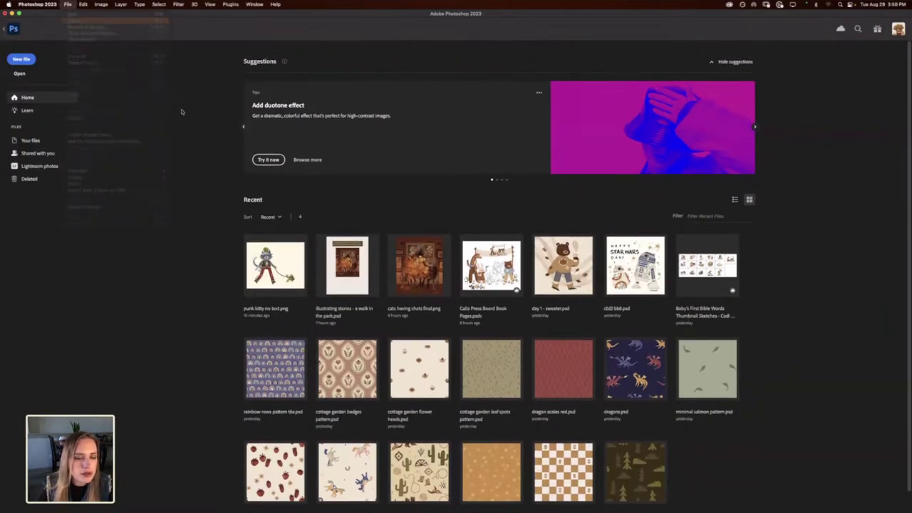
{"action": "left_click", "coordinate": [251, 93]}
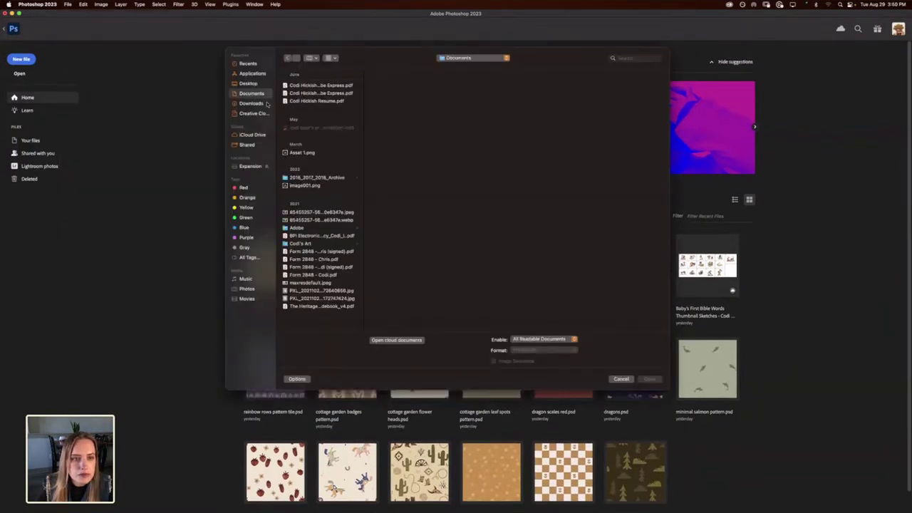
{"action": "left_click", "coordinate": [629, 56]}
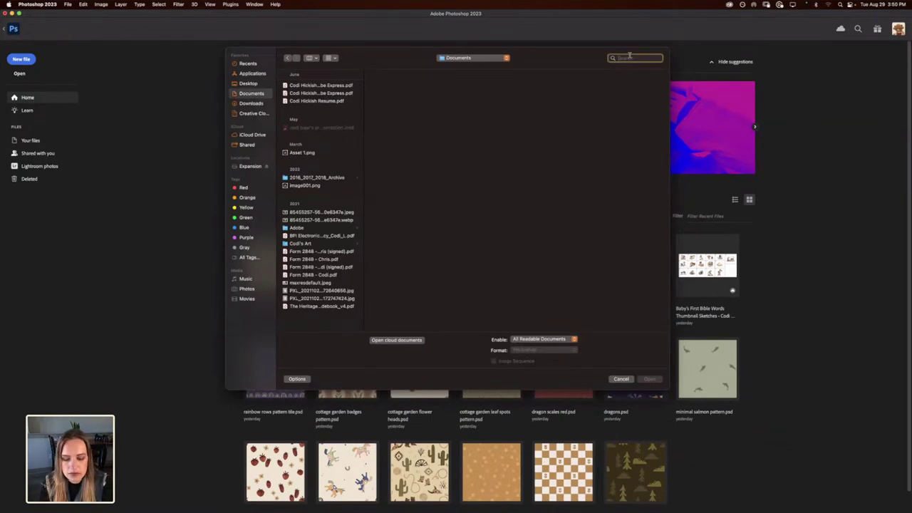
{"action": "type", "text": "cats having"}
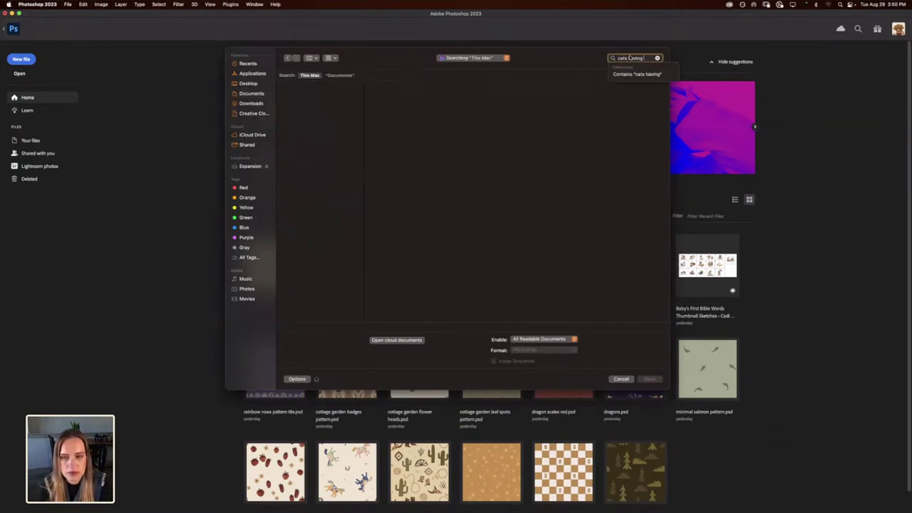
{"action": "type", "text": " chat"}
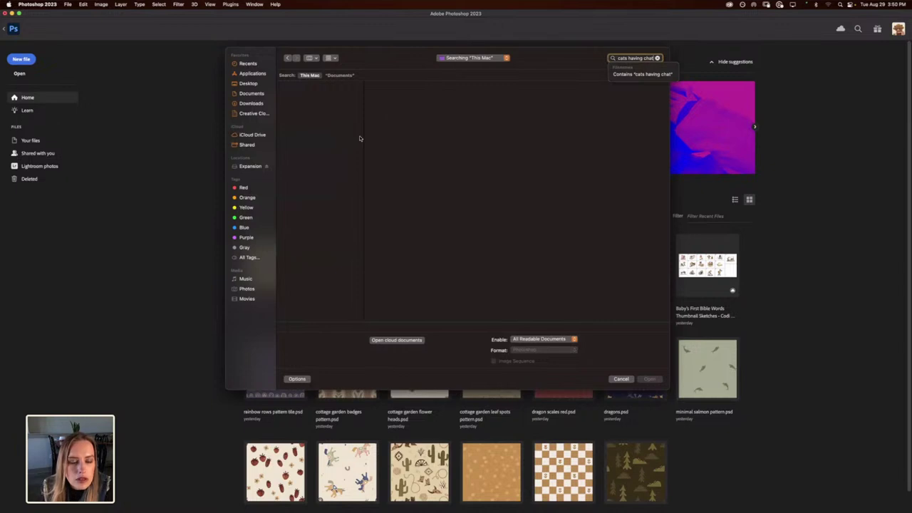
{"action": "type", "text": "t"}
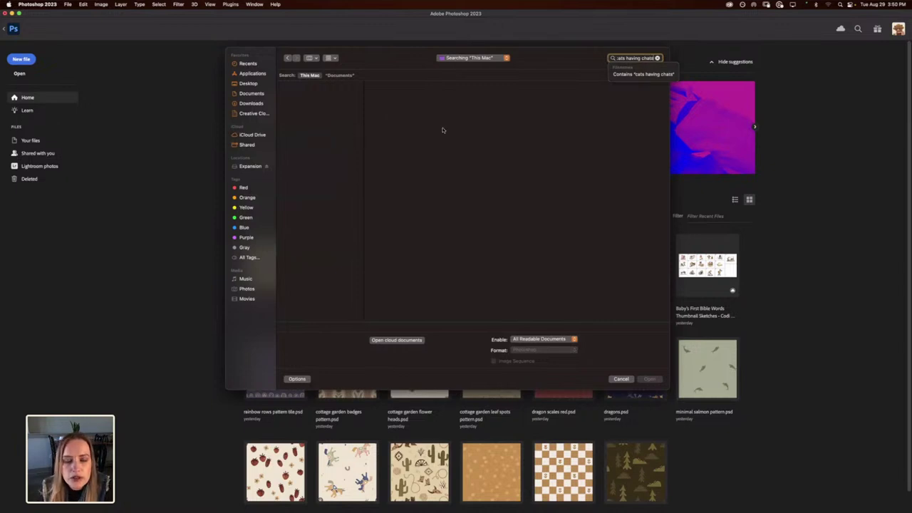
{"action": "key", "text": "Return"}
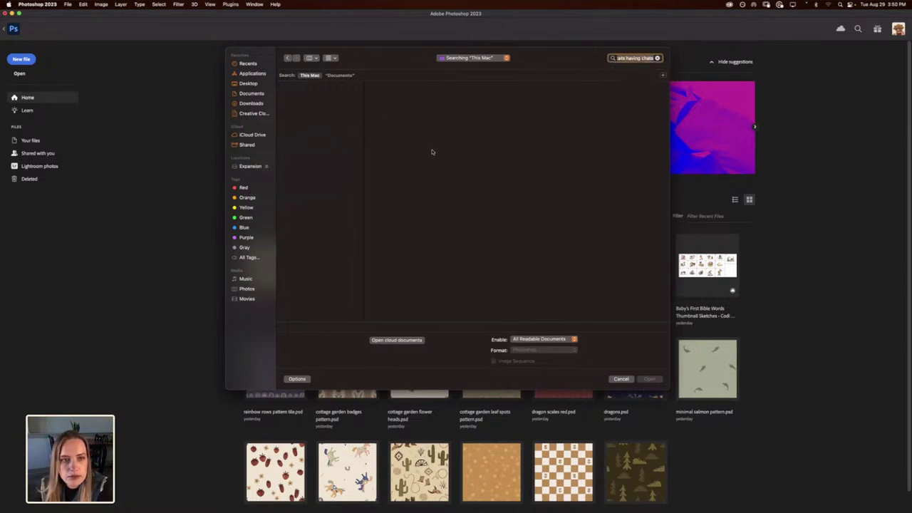
Shorten the file search to "cats having".
{"action": "type", "text": "c"}
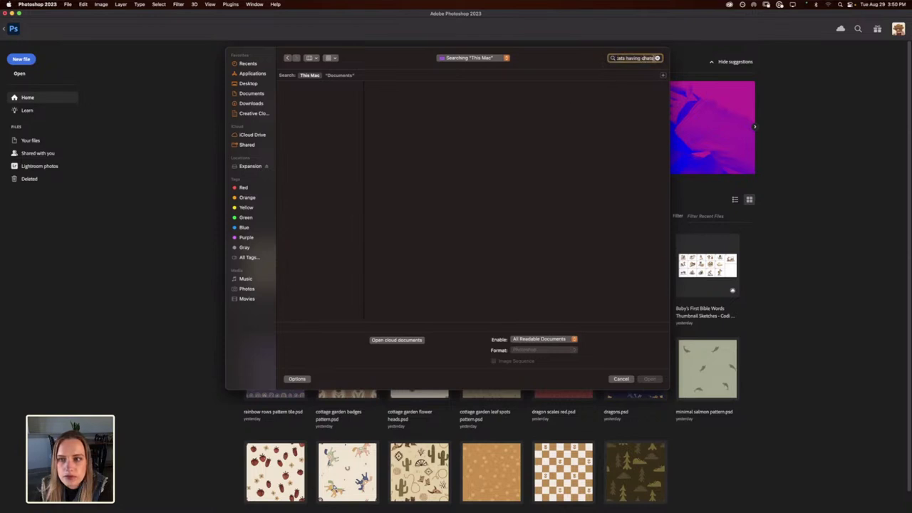
{"action": "key", "text": "BackSpace"}
{"action": "key", "text": "BackSpace"}
{"action": "key", "text": "BackSpace"}
{"action": "key", "text": "BackSpace"}
{"action": "key", "text": "BackSpace"}
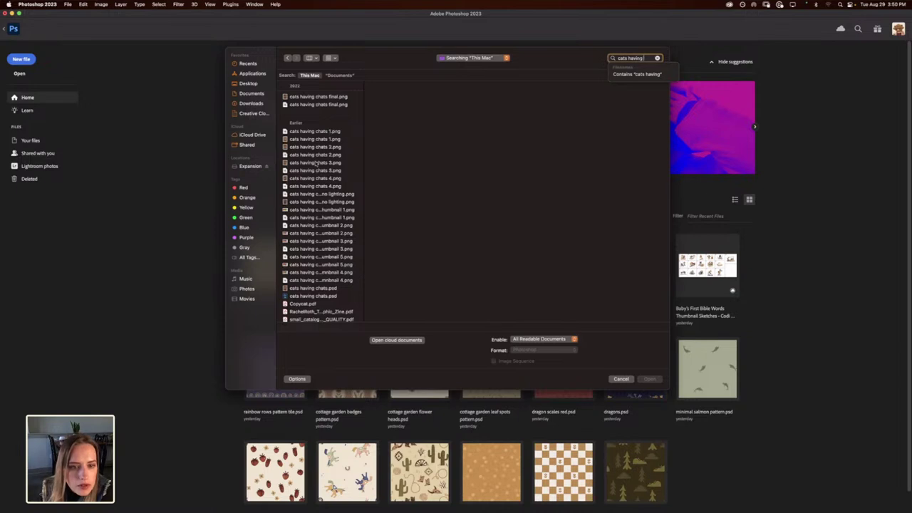
Open cats having chats no lighting.png, sample the grey cat's fur colour and return to the park illustration.
{"action": "left_click", "coordinate": [316, 201]}
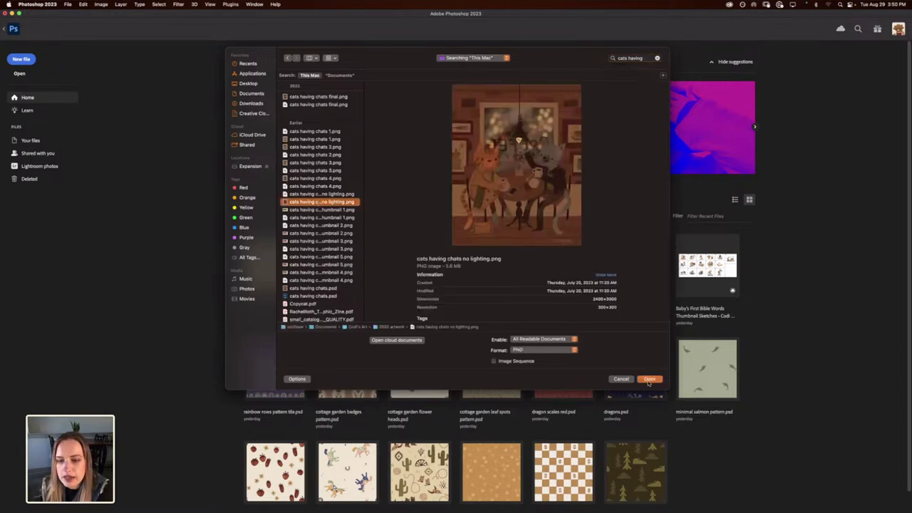
{"action": "left_click", "coordinate": [650, 379]}
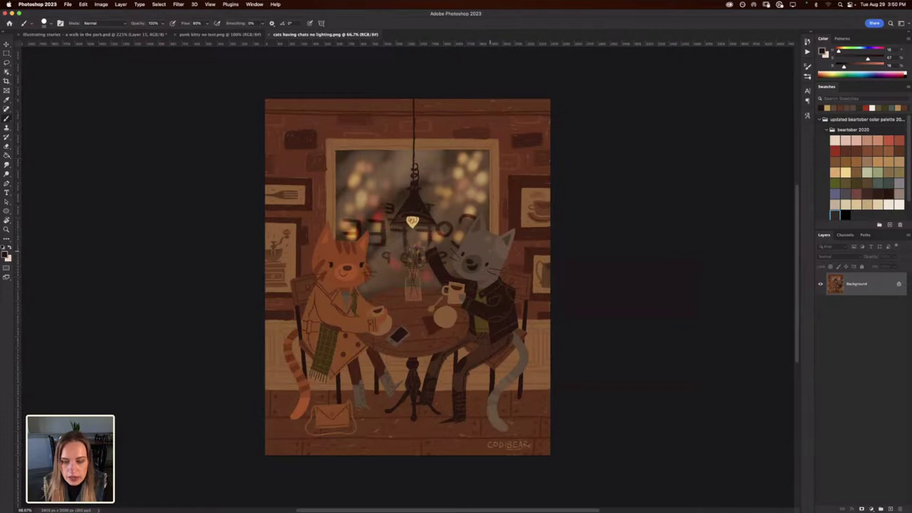
{"action": "left_click", "coordinate": [481, 249], "text": "alt"}
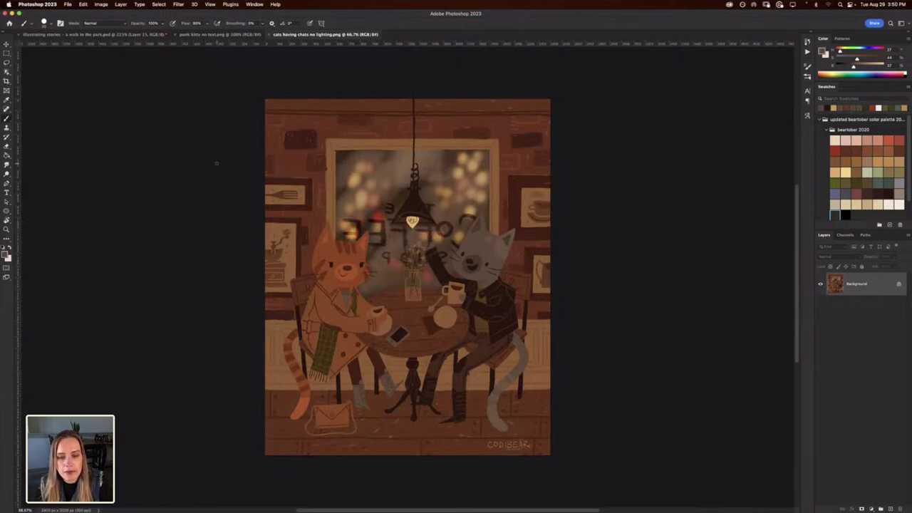
{"action": "left_click", "coordinate": [146, 35]}
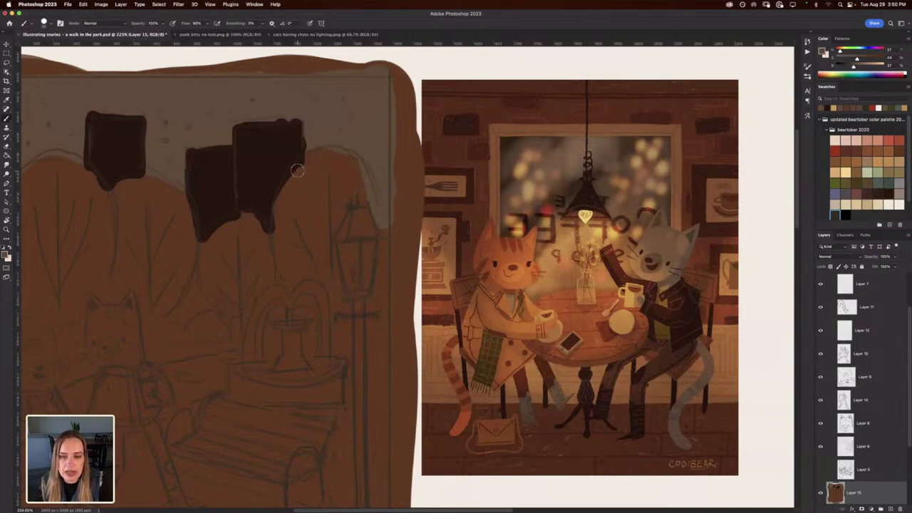
{"action": "scroll", "coordinate": [297, 171], "scroll_direction": "down", "scroll_amount": 3}
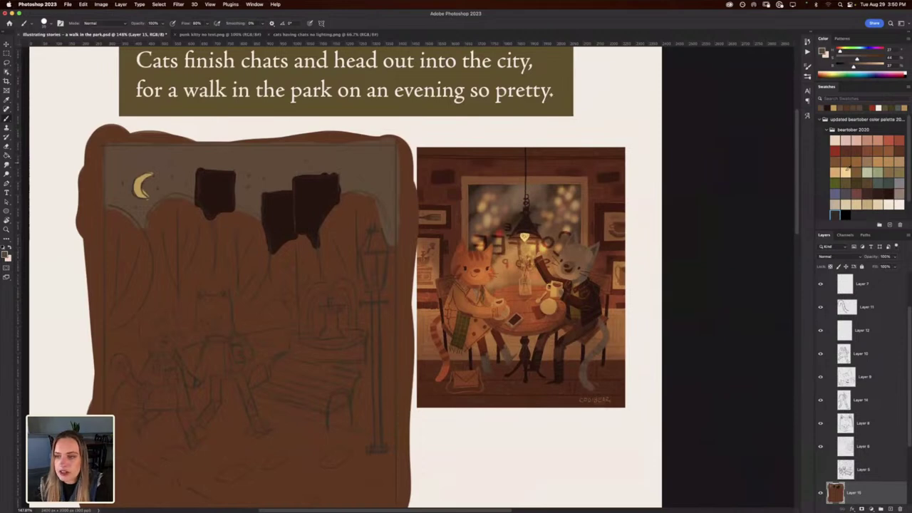
{"action": "left_click", "coordinate": [846, 172]}
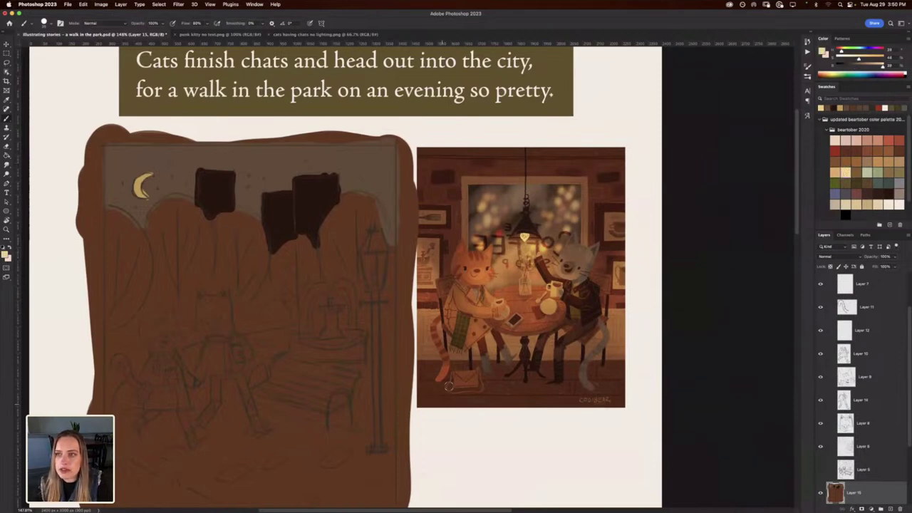
{"action": "mouse_move", "coordinate": [437, 428]}
{"action": "left_mouse_down"}
{"action": "mouse_move", "coordinate": [439, 450]}
{"action": "mouse_move", "coordinate": [427, 443]}
{"action": "mouse_move", "coordinate": [430, 469]}
{"action": "mouse_move", "coordinate": [343, 359]}
{"action": "left_mouse_up"}
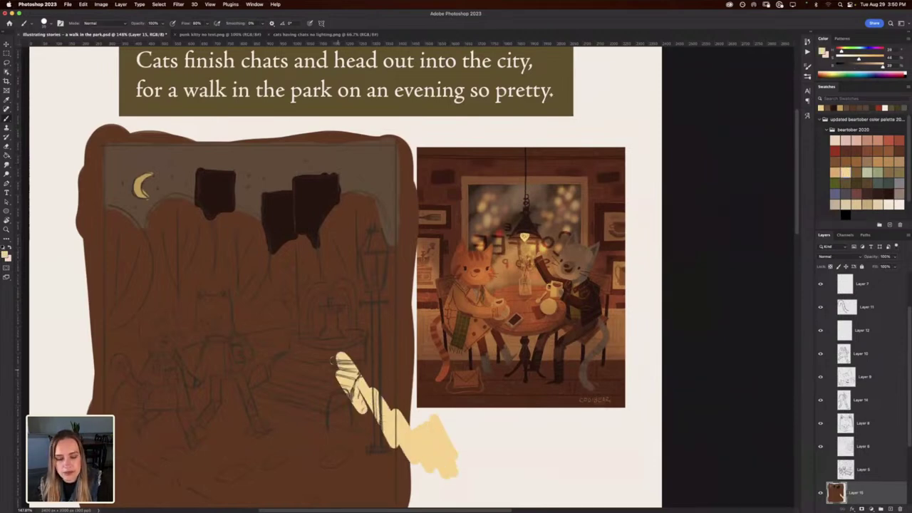
{"action": "key", "text": "super+z"}
{"action": "mouse_move", "coordinate": [314, 297]}
{"action": "left_mouse_down"}
{"action": "mouse_move", "coordinate": [252, 275]}
{"action": "mouse_move", "coordinate": [243, 321]}
{"action": "mouse_move", "coordinate": [200, 318]}
{"action": "left_mouse_up"}
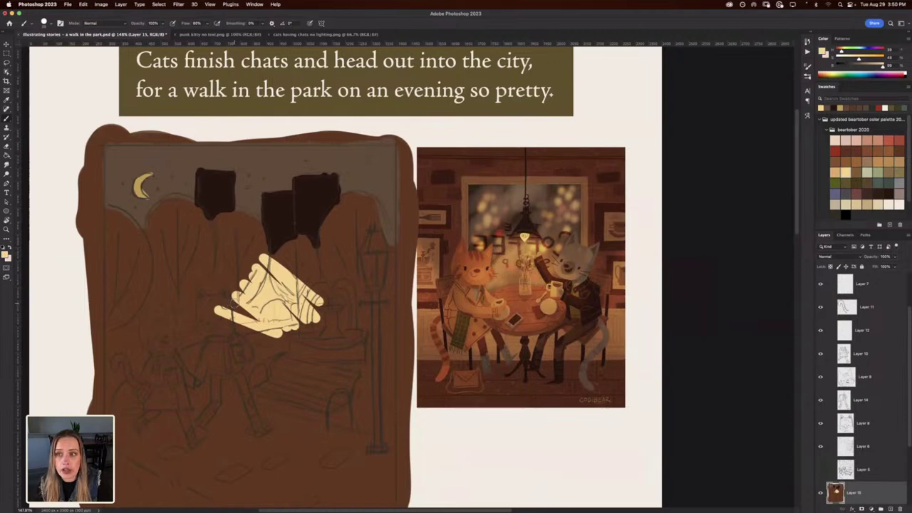
{"action": "mouse_move", "coordinate": [244, 292]}
{"action": "left_mouse_down"}
{"action": "mouse_move", "coordinate": [214, 251]}
{"action": "mouse_move", "coordinate": [230, 259]}
{"action": "mouse_move", "coordinate": [265, 246]}
{"action": "left_mouse_up"}
{"action": "key", "text": "super+z"}
{"action": "key", "text": "super+z"}
{"action": "key", "text": "super+z"}
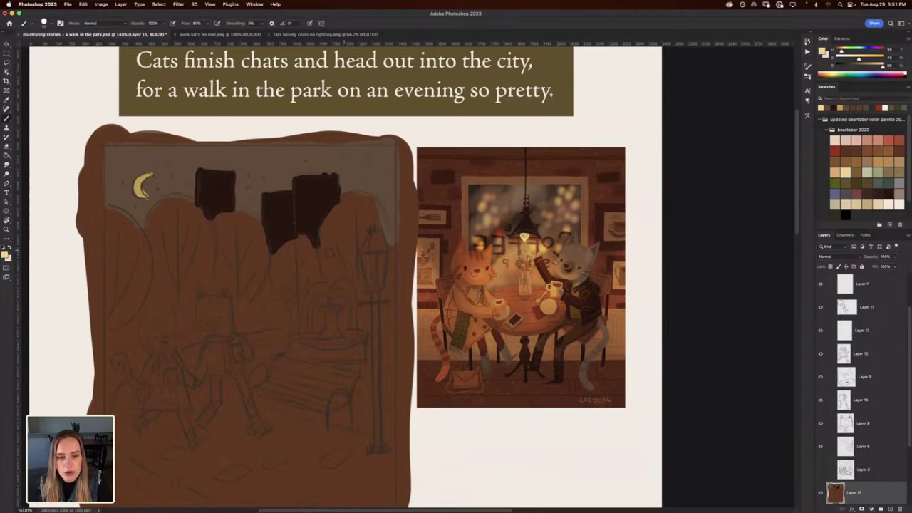
Sample the near-black brown of the background buildings and block in the street lamp's post and cap.
{"action": "key", "text": "super+minus"}
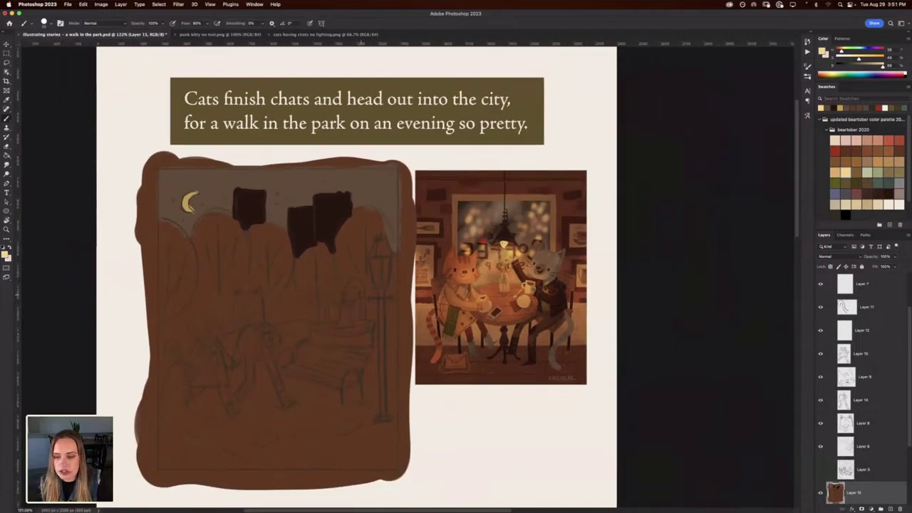
{"action": "key", "text": "super+plus"}
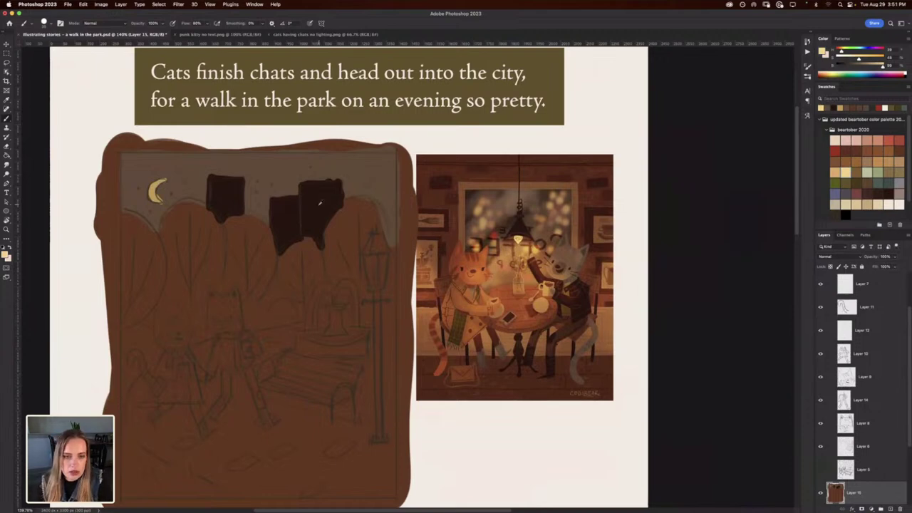
{"action": "left_click", "coordinate": [320, 203], "text": "alt"}
{"action": "left_click_drag", "start_coordinate": [380, 439], "coordinate": [378, 290]}
{"action": "mouse_move", "coordinate": [372, 248]}
{"action": "left_mouse_down"}
{"action": "mouse_move", "coordinate": [370, 241]}
{"action": "mouse_move", "coordinate": [381, 249]}
{"action": "mouse_move", "coordinate": [378, 239]}
{"action": "mouse_move", "coordinate": [385, 253]}
{"action": "left_mouse_up"}
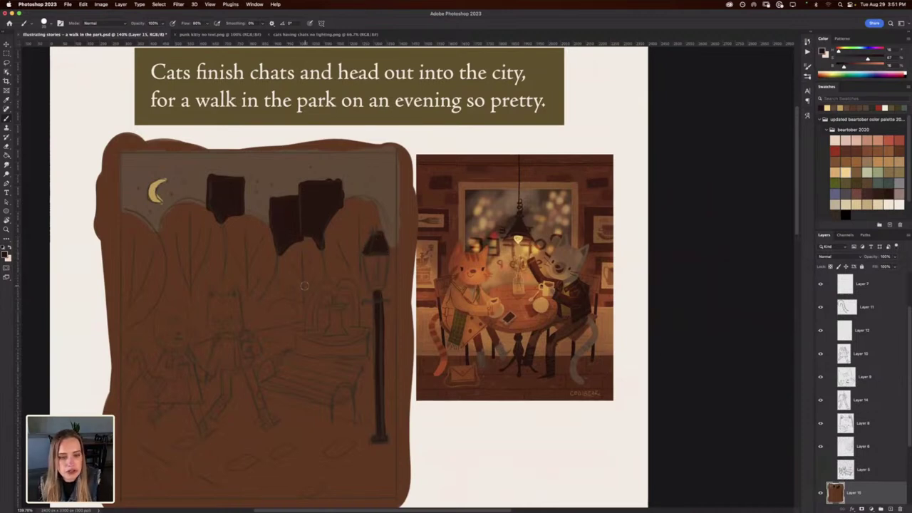
Choose the pale yellow beartober swatch and switch the brush to the Kyle's Real Watercolor Giant preset.
{"action": "left_click", "coordinate": [847, 171]}
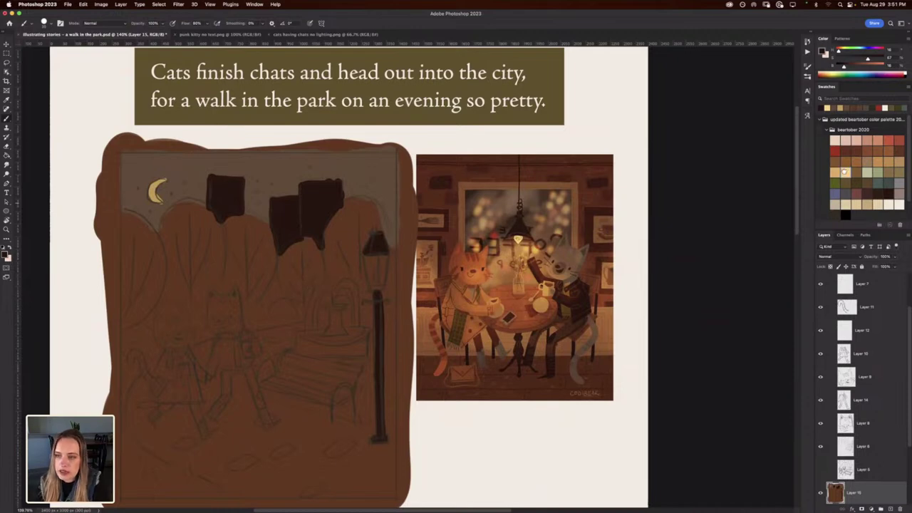
{"action": "right_click", "coordinate": [342, 278]}
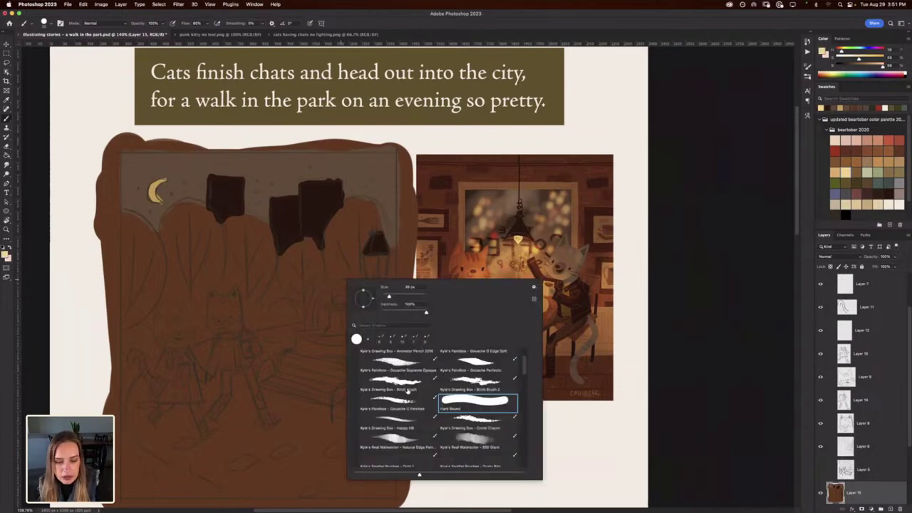
{"action": "left_click", "coordinate": [476, 441]}
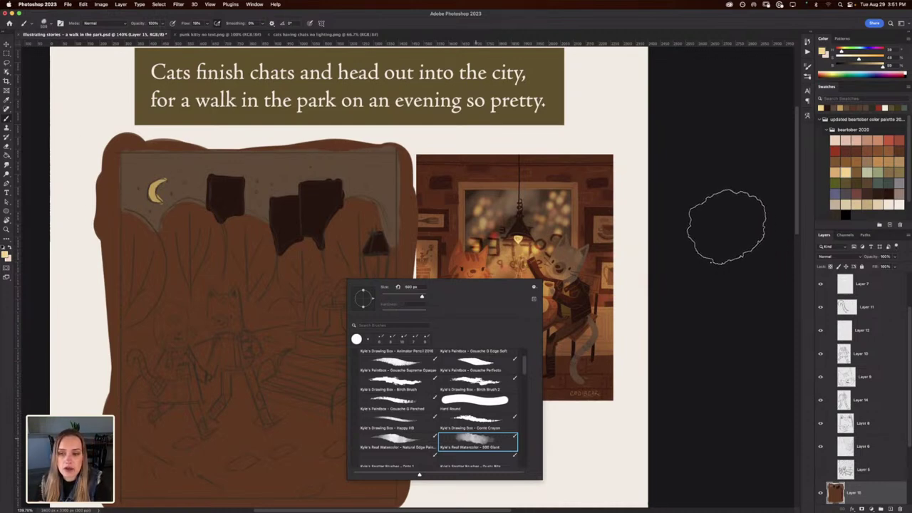
{"action": "left_click", "coordinate": [716, 205]}
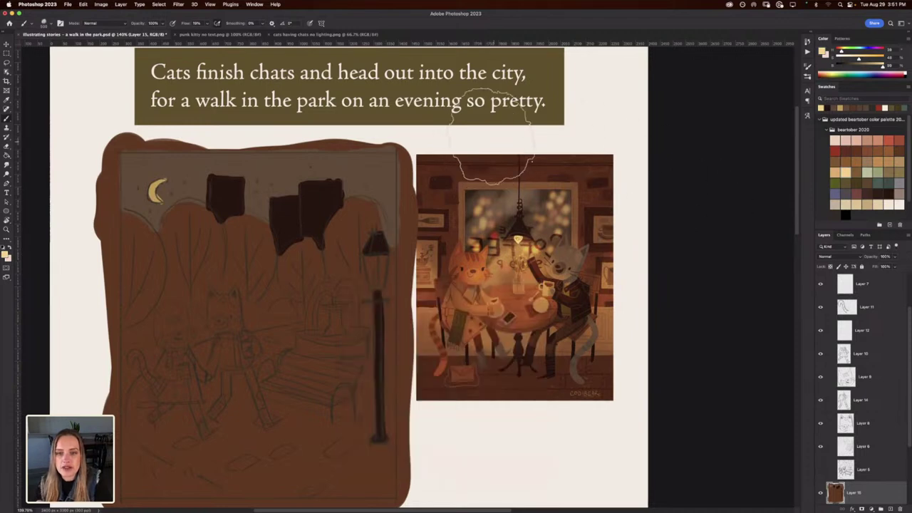
Try painting a soft pale yellow glow around the street lamp directly on the brown colour layer.
{"action": "mouse_move", "coordinate": [485, 147]}
{"action": "left_mouse_down"}
{"action": "mouse_move", "coordinate": [511, 178]}
{"action": "mouse_move", "coordinate": [485, 270]}
{"action": "mouse_move", "coordinate": [508, 349]}
{"action": "mouse_move", "coordinate": [496, 369]}
{"action": "mouse_move", "coordinate": [496, 427]}
{"action": "mouse_move", "coordinate": [503, 350]}
{"action": "mouse_move", "coordinate": [532, 314]}
{"action": "mouse_move", "coordinate": [493, 214]}
{"action": "mouse_move", "coordinate": [443, 196]}
{"action": "mouse_move", "coordinate": [457, 187]}
{"action": "mouse_move", "coordinate": [430, 194]}
{"action": "mouse_move", "coordinate": [373, 157]}
{"action": "mouse_move", "coordinate": [492, 184]}
{"action": "mouse_move", "coordinate": [499, 274]}
{"action": "left_mouse_up"}
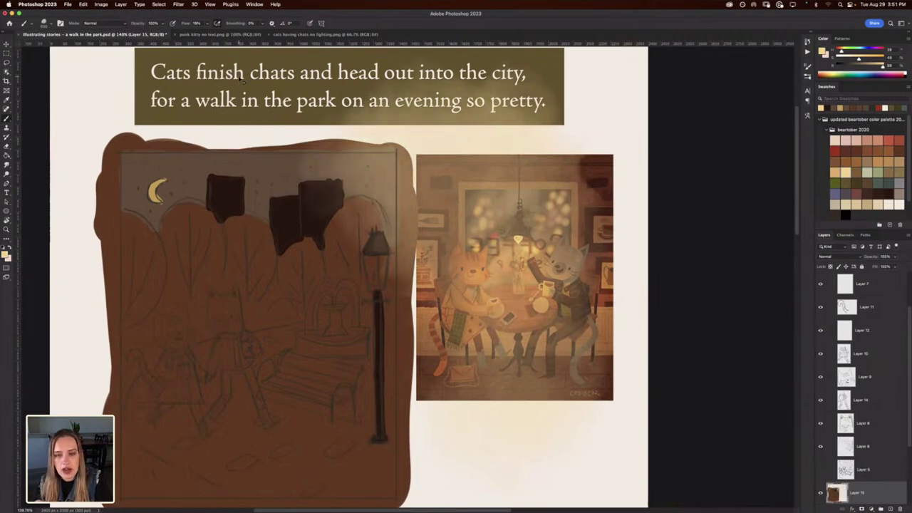
{"action": "key", "text": "super+z"}
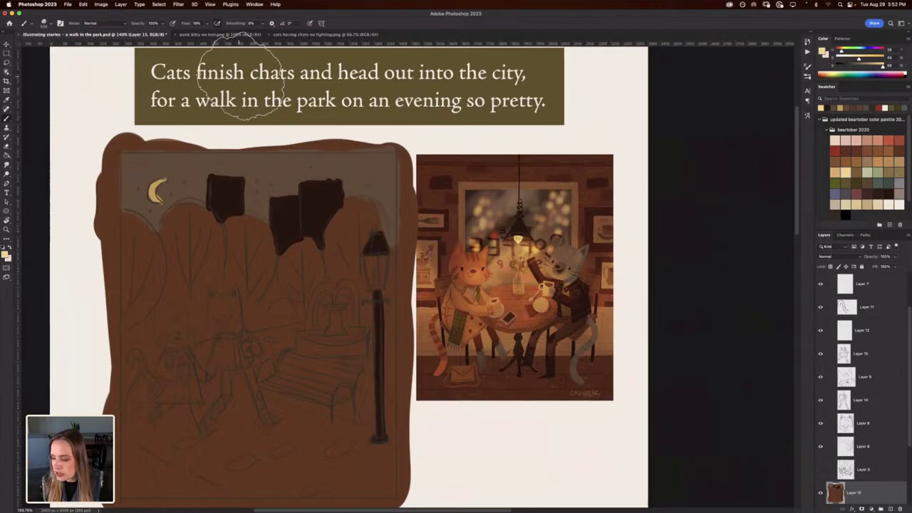
{"action": "scroll", "coordinate": [396, 246], "scroll_direction": "down", "scroll_amount": 1}
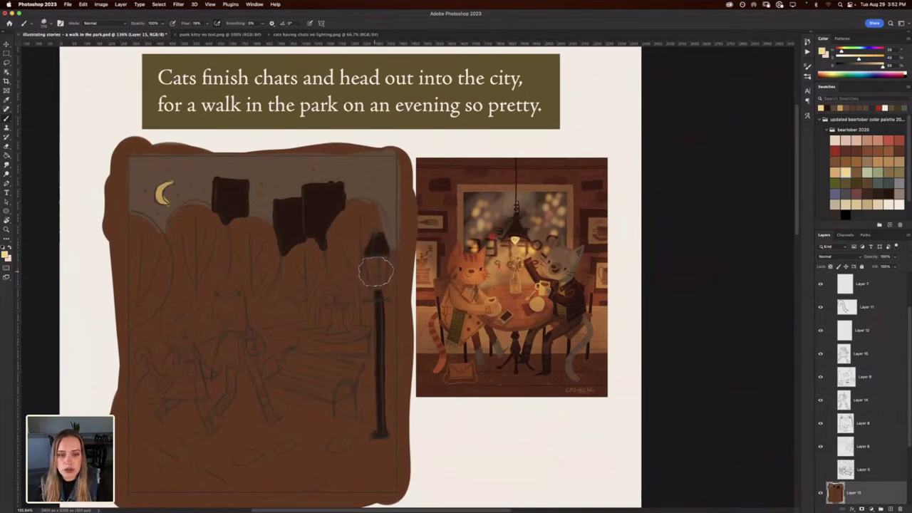
{"action": "mouse_move", "coordinate": [376, 268]}
{"action": "left_mouse_down"}
{"action": "mouse_move", "coordinate": [367, 300]}
{"action": "mouse_move", "coordinate": [348, 285]}
{"action": "mouse_move", "coordinate": [351, 305]}
{"action": "mouse_move", "coordinate": [327, 271]}
{"action": "mouse_move", "coordinate": [330, 284]}
{"action": "mouse_move", "coordinate": [361, 234]}
{"action": "mouse_move", "coordinate": [352, 232]}
{"action": "mouse_move", "coordinate": [424, 238]}
{"action": "mouse_move", "coordinate": [377, 342]}
{"action": "mouse_move", "coordinate": [401, 350]}
{"action": "left_mouse_up"}
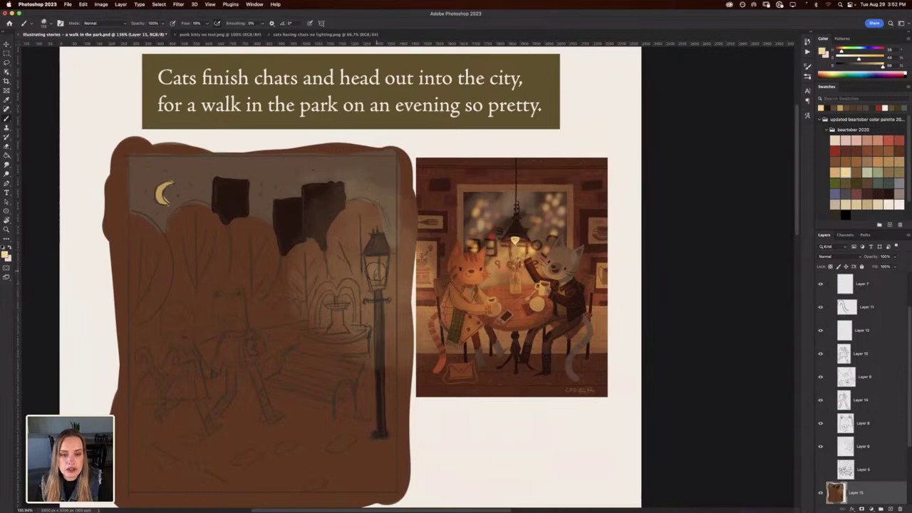
{"action": "left_click_drag", "start_coordinate": [371, 264], "coordinate": [379, 272]}
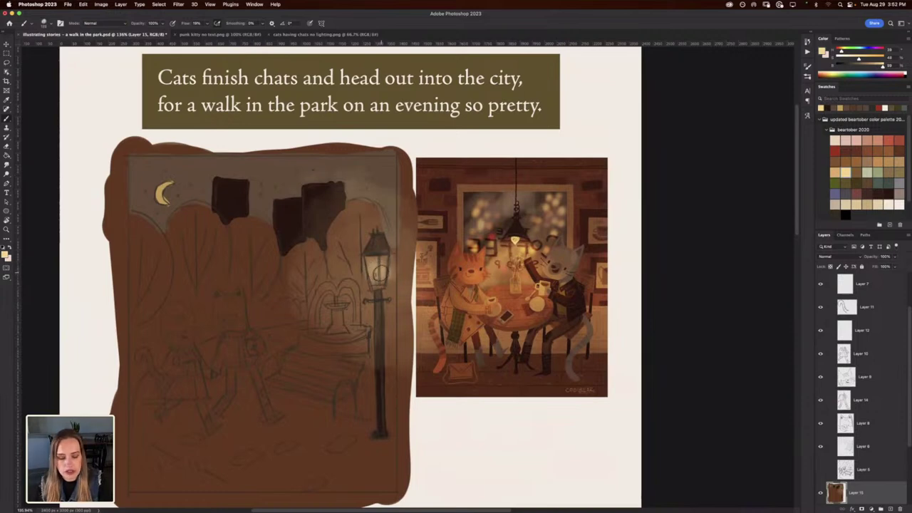
{"action": "key", "text": "super+z"}
{"action": "key", "text": "super+z"}
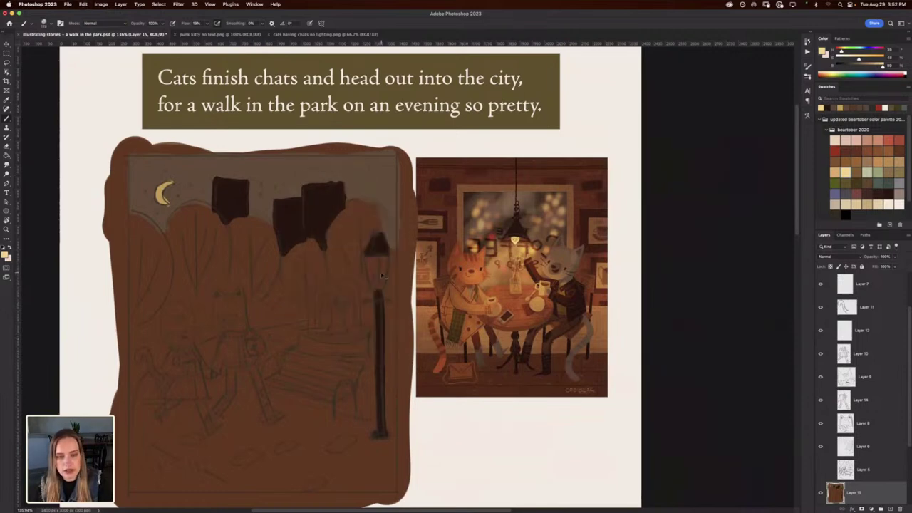
Paint a soft pale yellow glow around the street lamp on a new layer and set its blend mode to Overlay.
{"action": "left_click", "coordinate": [888, 509]}
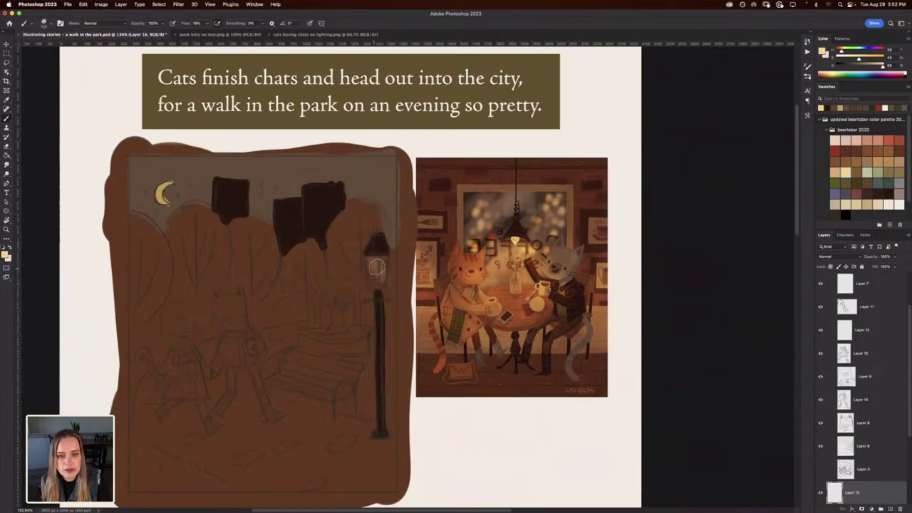
{"action": "mouse_move", "coordinate": [377, 267]}
{"action": "left_mouse_down"}
{"action": "mouse_move", "coordinate": [385, 278]}
{"action": "mouse_move", "coordinate": [378, 257]}
{"action": "mouse_move", "coordinate": [356, 285]}
{"action": "mouse_move", "coordinate": [397, 247]}
{"action": "mouse_move", "coordinate": [335, 285]}
{"action": "mouse_move", "coordinate": [399, 321]}
{"action": "mouse_move", "coordinate": [399, 342]}
{"action": "mouse_move", "coordinate": [340, 225]}
{"action": "left_mouse_up"}
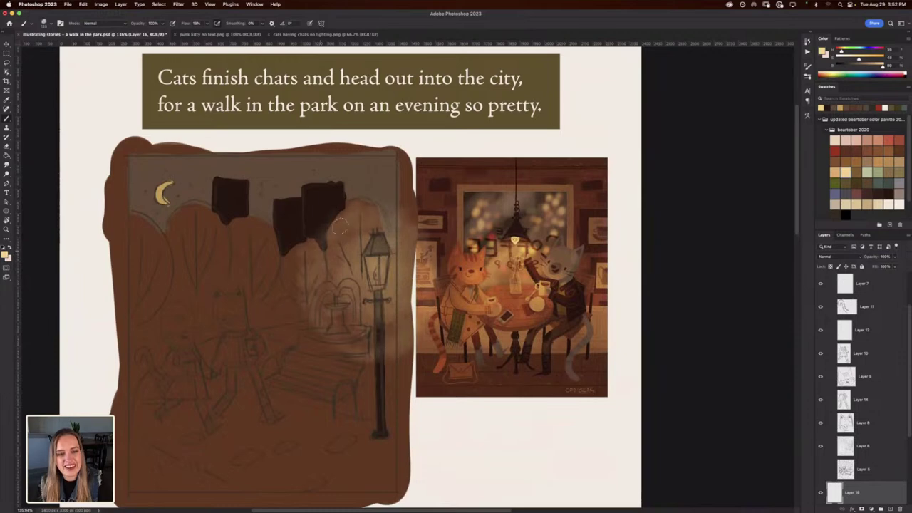
{"action": "mouse_move", "coordinate": [295, 299]}
{"action": "left_mouse_down"}
{"action": "mouse_move", "coordinate": [381, 198]}
{"action": "mouse_move", "coordinate": [365, 207]}
{"action": "left_mouse_up"}
{"action": "mouse_move", "coordinate": [382, 270]}
{"action": "left_mouse_down"}
{"action": "mouse_move", "coordinate": [388, 266]}
{"action": "mouse_move", "coordinate": [371, 276]}
{"action": "mouse_move", "coordinate": [382, 249]}
{"action": "mouse_move", "coordinate": [401, 293]}
{"action": "mouse_move", "coordinate": [367, 232]}
{"action": "mouse_move", "coordinate": [408, 334]}
{"action": "left_mouse_up"}
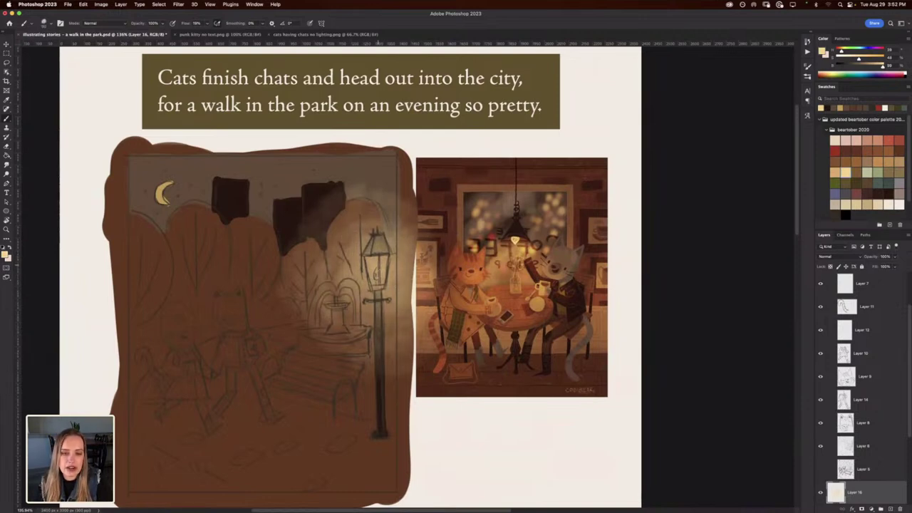
{"action": "mouse_move", "coordinate": [377, 267]}
{"action": "left_mouse_down"}
{"action": "mouse_move", "coordinate": [385, 278]}
{"action": "mouse_move", "coordinate": [360, 285]}
{"action": "mouse_move", "coordinate": [399, 256]}
{"action": "mouse_move", "coordinate": [349, 288]}
{"action": "left_mouse_up"}
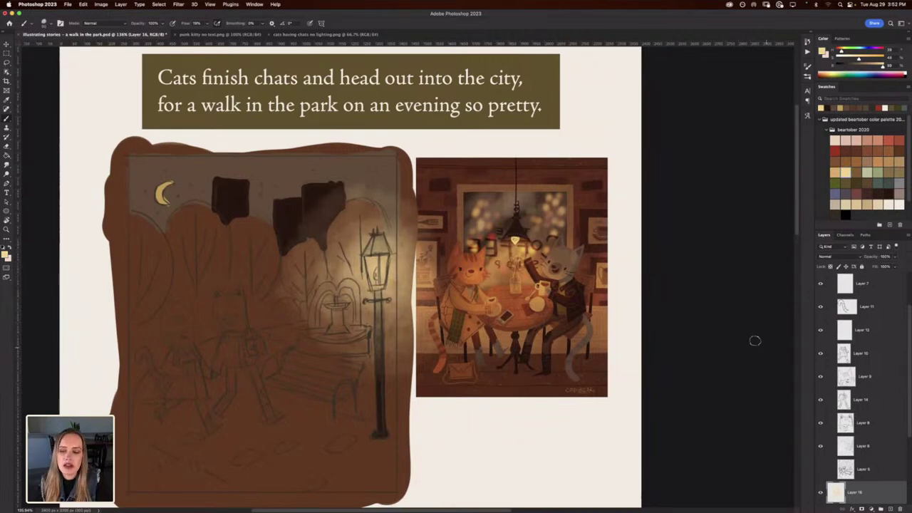
{"action": "left_click", "coordinate": [834, 257]}
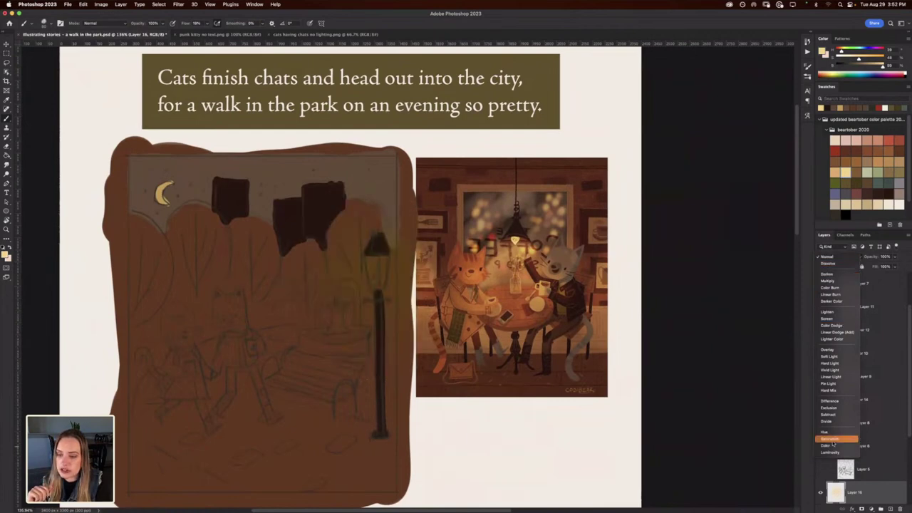
{"action": "left_click", "coordinate": [828, 350]}
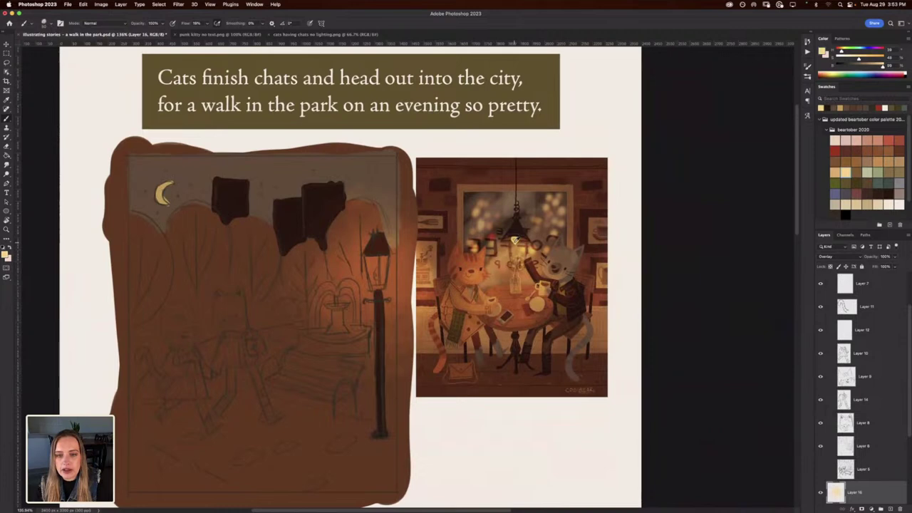
Sample the reference lamp's bulb yellow and add a new layer between the brown colour layer and the glow layer.
{"action": "scroll", "coordinate": [910, 439], "scroll_direction": "up", "scroll_amount": 1}
{"action": "left_click_drag", "start_coordinate": [910, 439], "coordinate": [907, 470]}
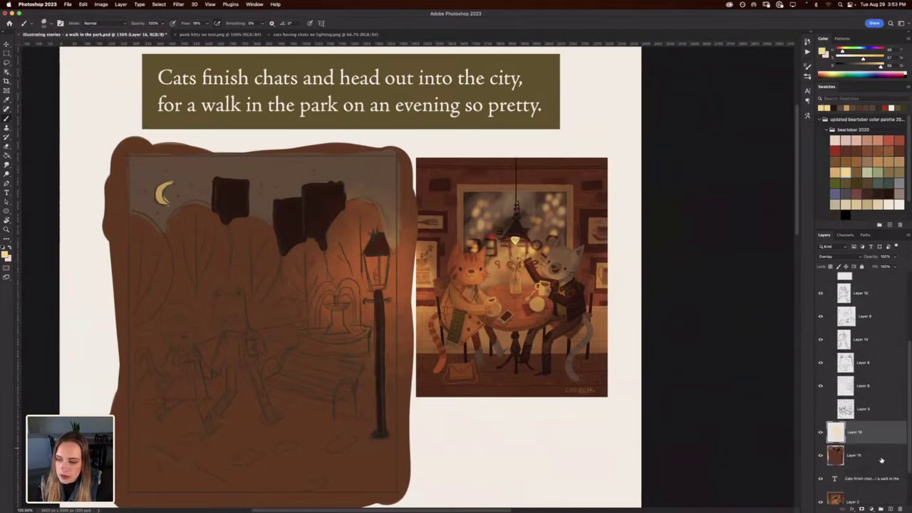
{"action": "left_click", "coordinate": [882, 462]}
{"action": "left_click", "coordinate": [891, 509]}
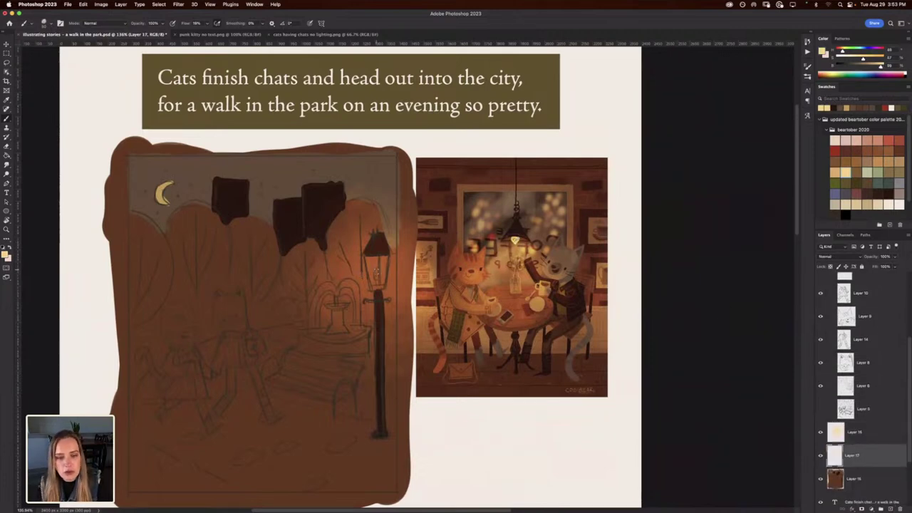
Switch to the Hard Round brush and paint the small yellow flame inside the street lamp's glass.
{"action": "right_click", "coordinate": [372, 265]}
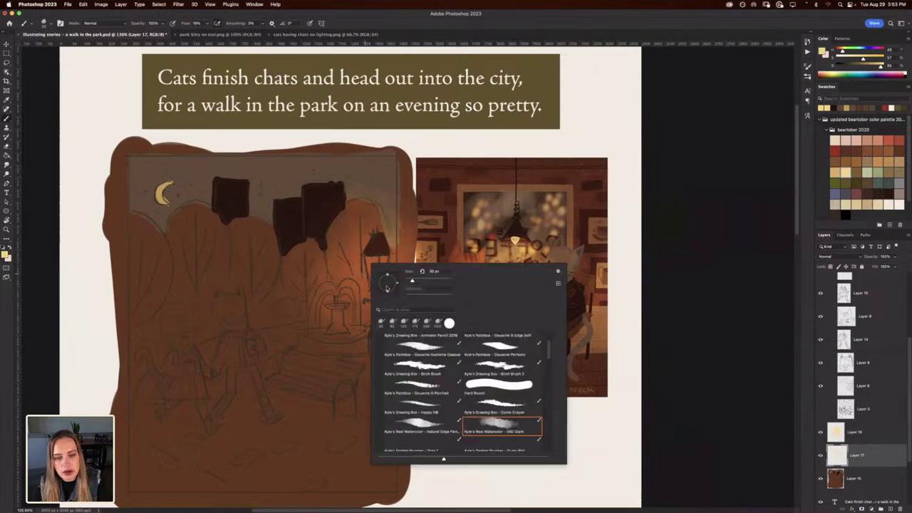
{"action": "key", "text": "Escape"}
{"action": "right_click", "coordinate": [487, 256]}
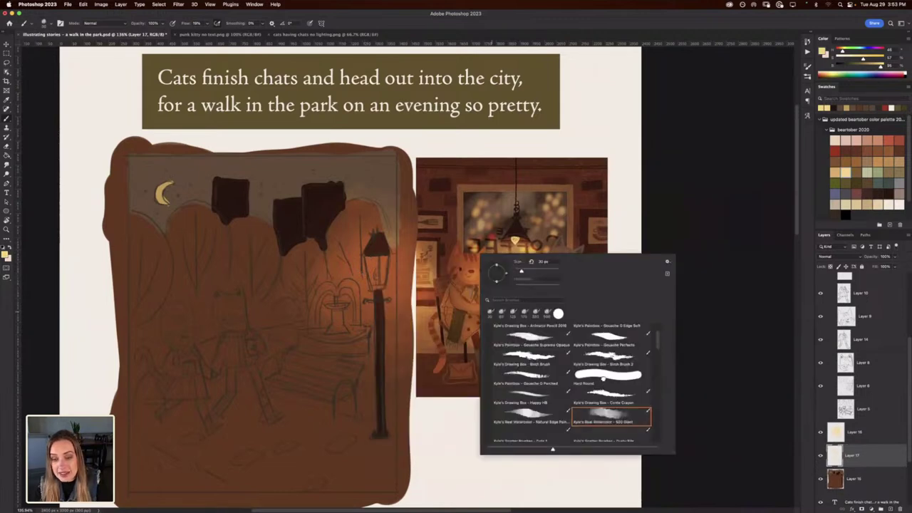
{"action": "double_click", "coordinate": [603, 380]}
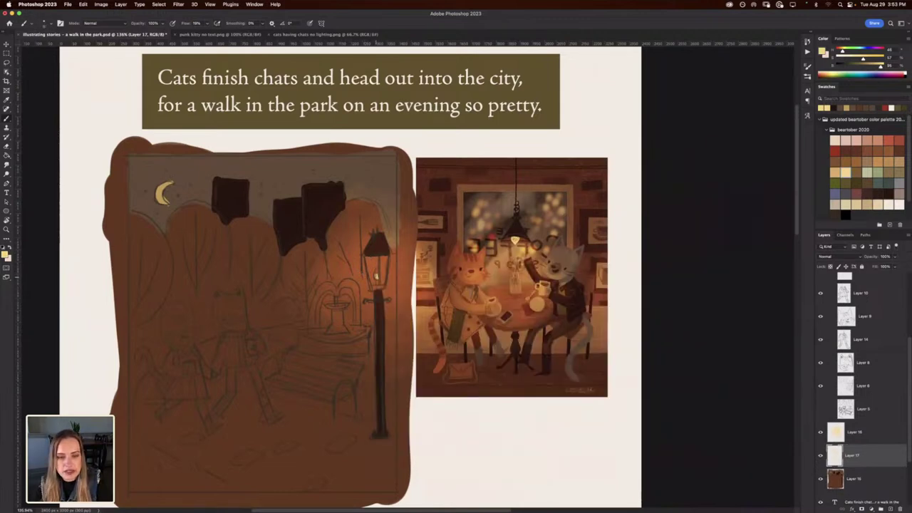
{"action": "left_click_drag", "start_coordinate": [378, 274], "coordinate": [378, 277]}
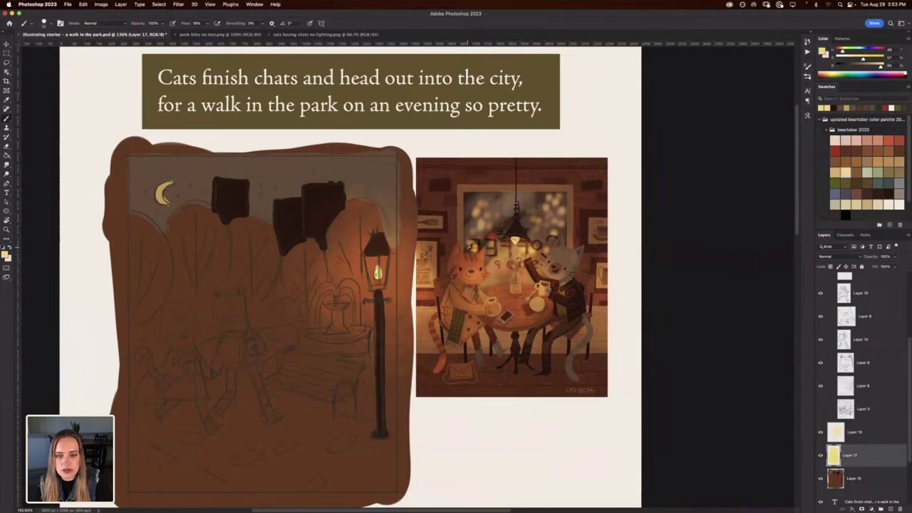
Sample the ginger cat's orange from the unlit cats having chats painting and try it around the street lamp on the flame layer.
{"action": "left_click", "coordinate": [285, 34]}
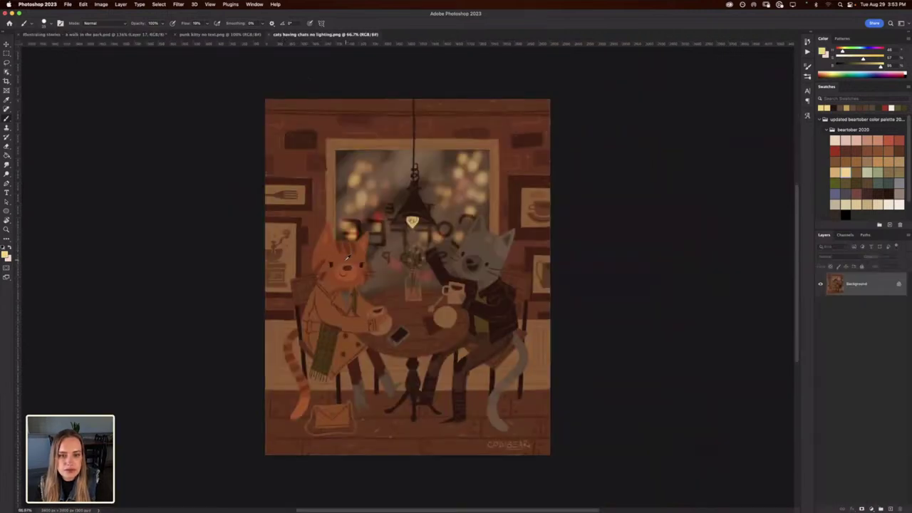
{"action": "left_click", "coordinate": [107, 34]}
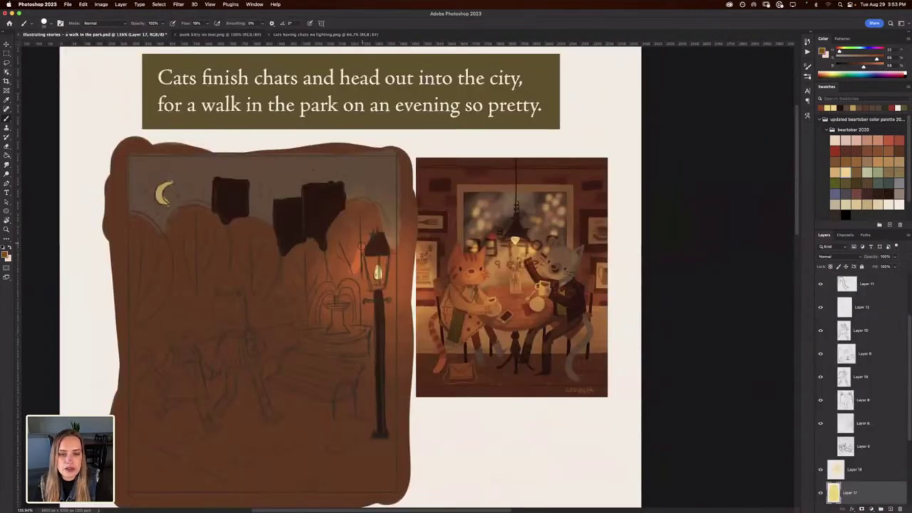
{"action": "left_click_drag", "start_coordinate": [370, 220], "coordinate": [385, 258]}
{"action": "key", "text": "super+z"}
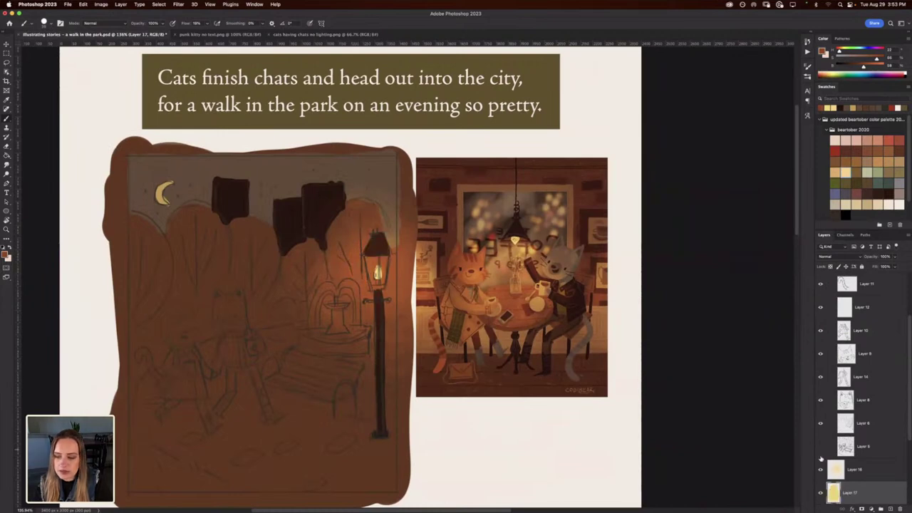
Add a new empty layer directly beneath the brown colour layer, above the story text layer.
{"action": "scroll", "coordinate": [900, 444], "scroll_direction": "down", "scroll_amount": 4}
{"action": "left_click", "coordinate": [884, 455]}
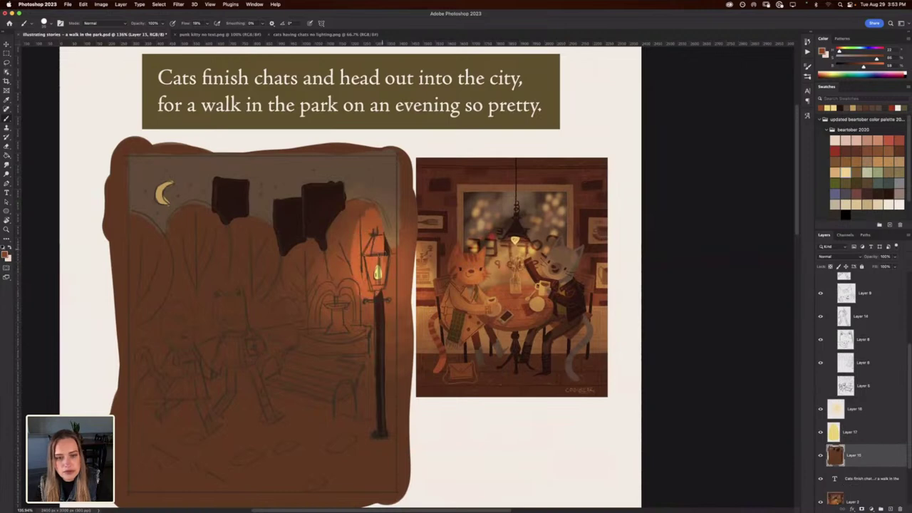
{"action": "left_click", "coordinate": [878, 484]}
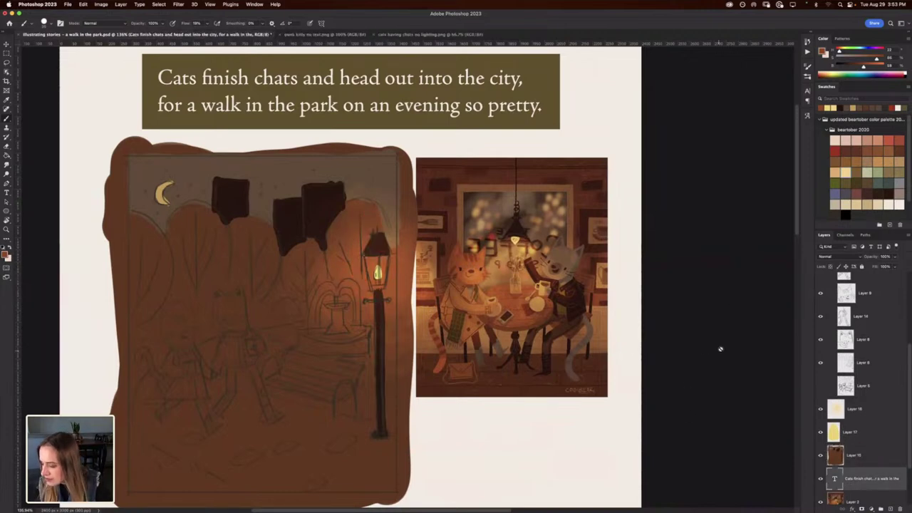
{"action": "left_click", "coordinate": [891, 509]}
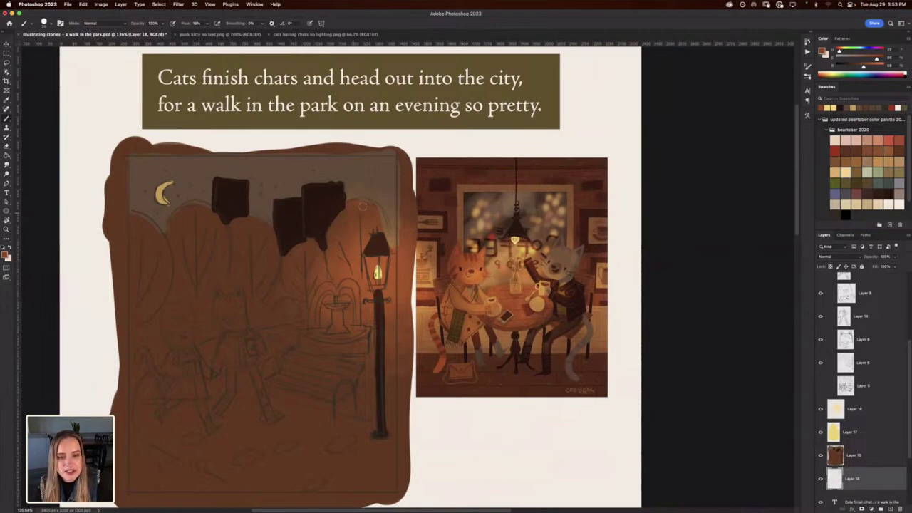
Paint the tree behind the street lamp with the sampled orange on the brown colour layer.
{"action": "left_click", "coordinate": [859, 460]}
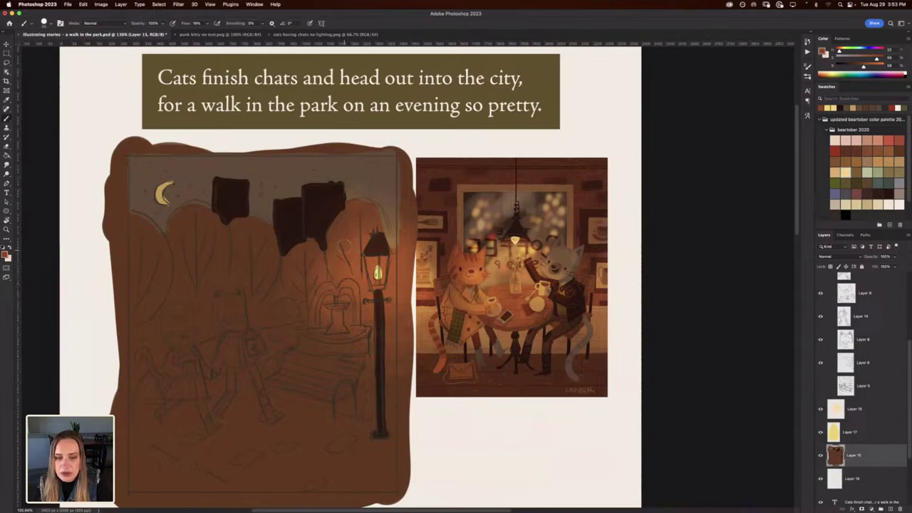
{"action": "mouse_move", "coordinate": [347, 238]}
{"action": "left_mouse_down"}
{"action": "mouse_move", "coordinate": [360, 284]}
{"action": "mouse_move", "coordinate": [339, 265]}
{"action": "mouse_move", "coordinate": [332, 227]}
{"action": "mouse_move", "coordinate": [356, 204]}
{"action": "mouse_move", "coordinate": [367, 241]}
{"action": "mouse_move", "coordinate": [375, 213]}
{"action": "mouse_move", "coordinate": [382, 232]}
{"action": "left_mouse_up"}
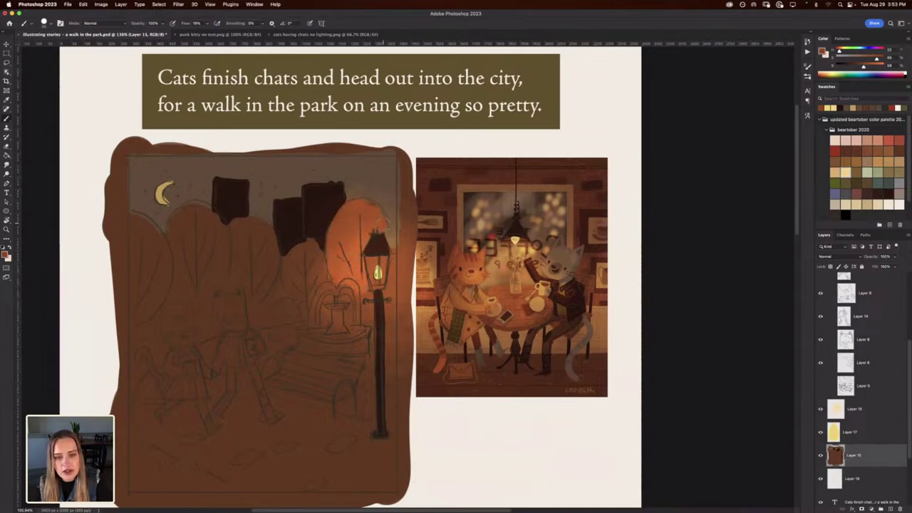